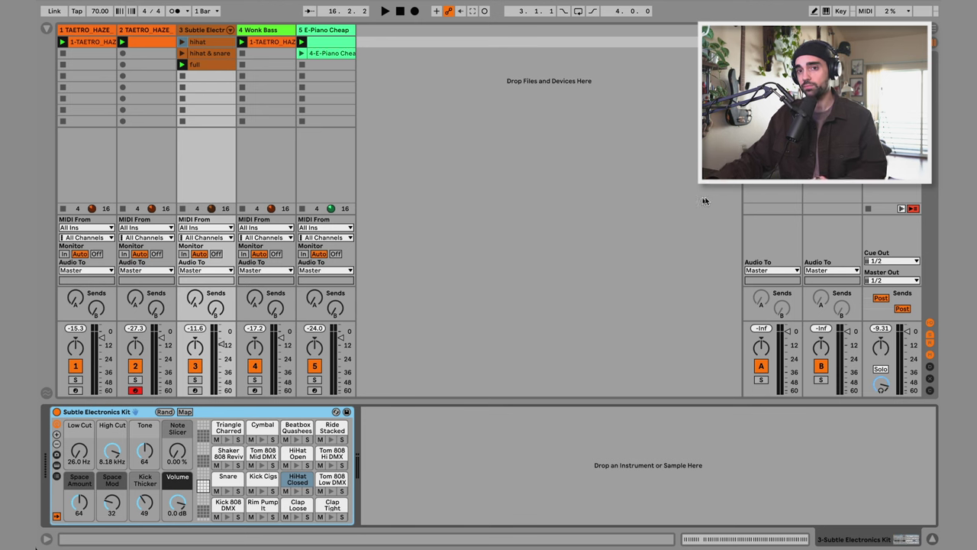
Step: Audition track 1's guitar chord clip in solo with its notes shown in an enlarged clip editor, and unsolo the track
click(142, 42)
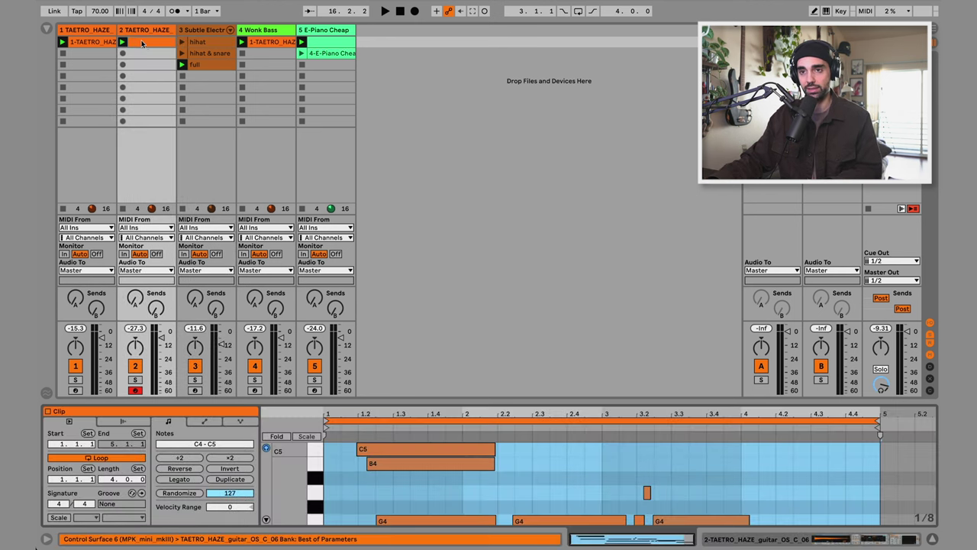
click(81, 44)
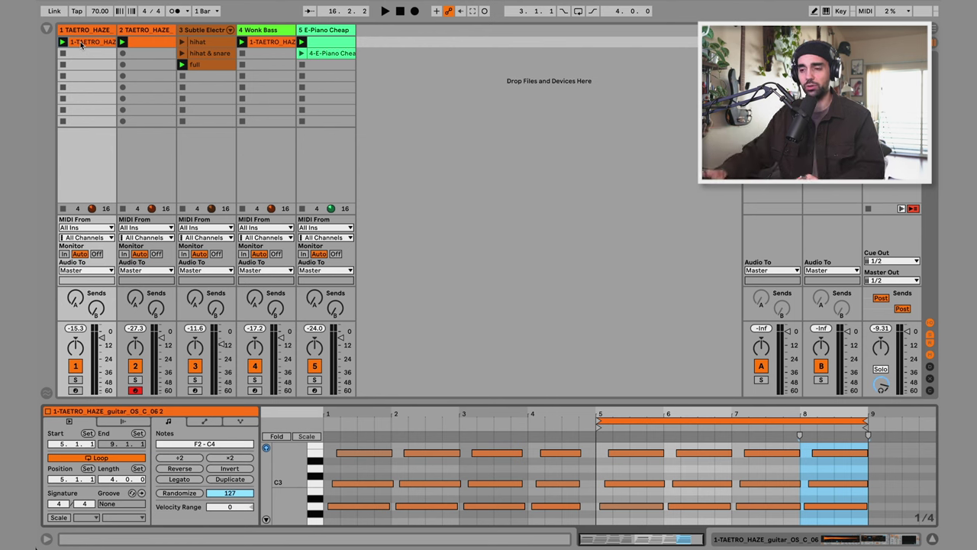
click(75, 380)
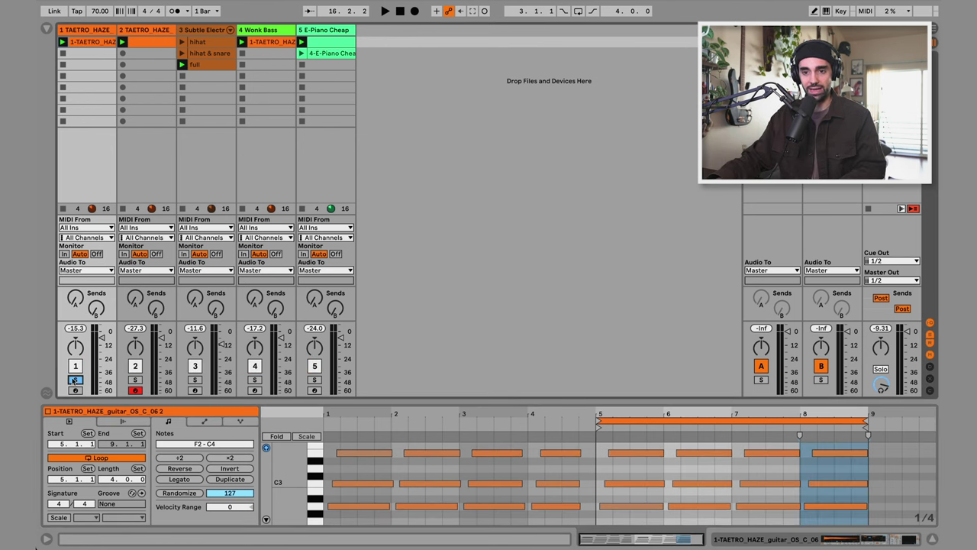
click(63, 42)
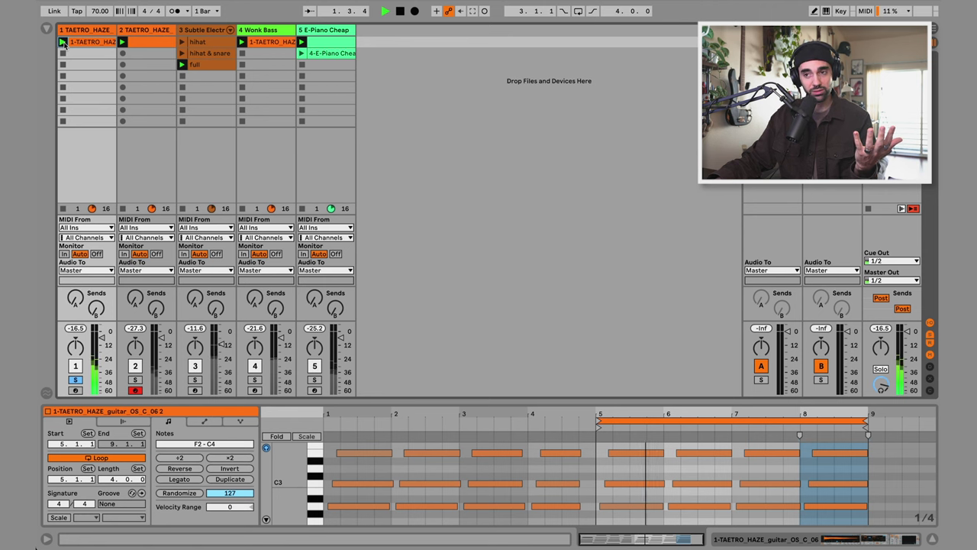
drag(683, 403, 683, 214)
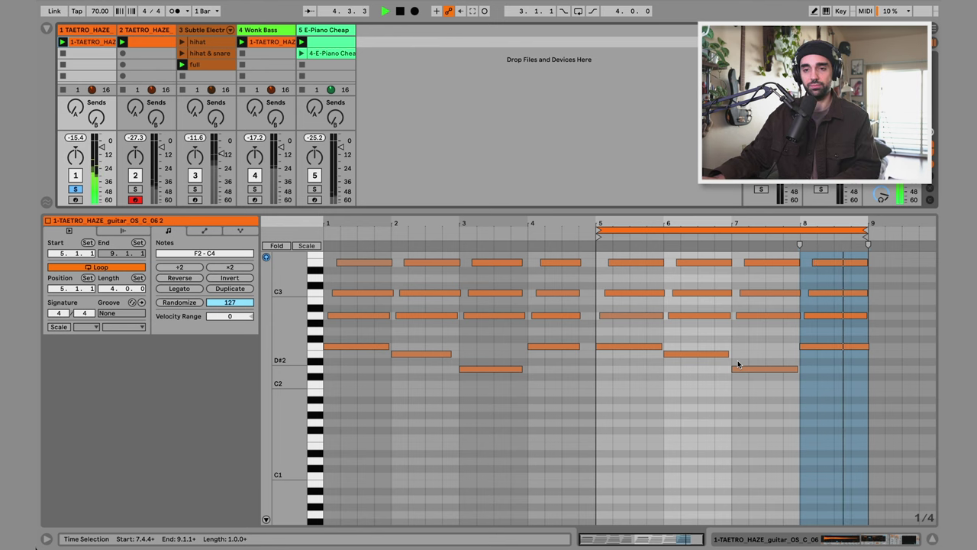
click(75, 190)
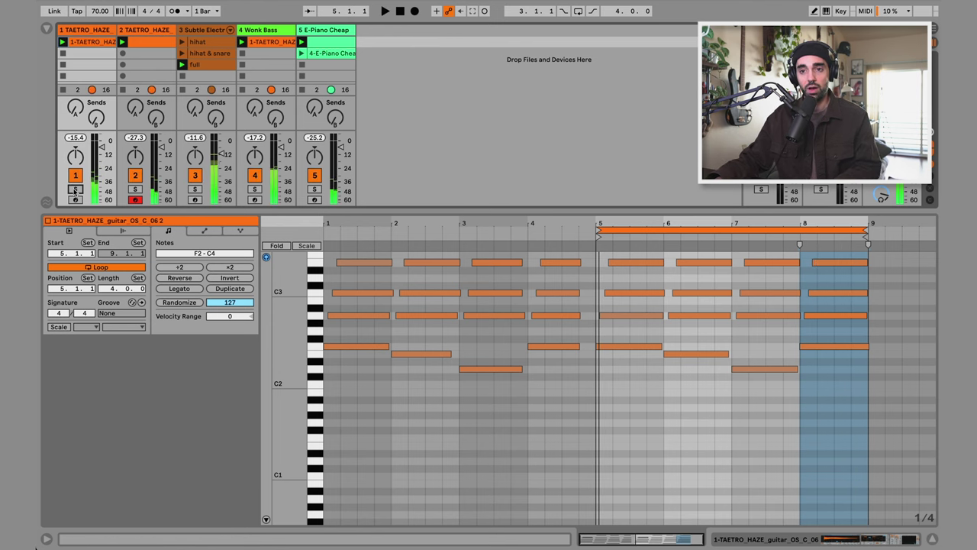
Step: Audition the melody clip on track 2 in solo with its notes displayed, and unsolo the track
click(135, 189)
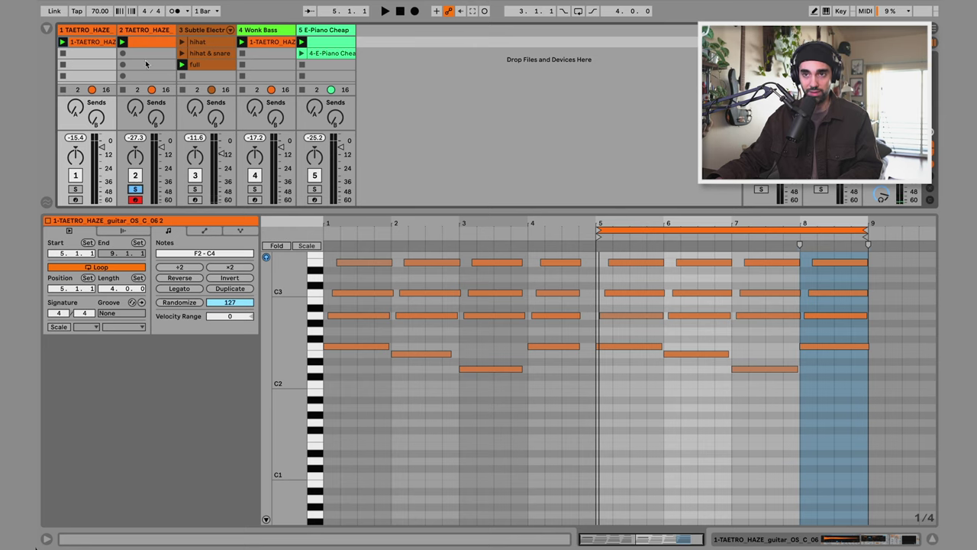
click(142, 32)
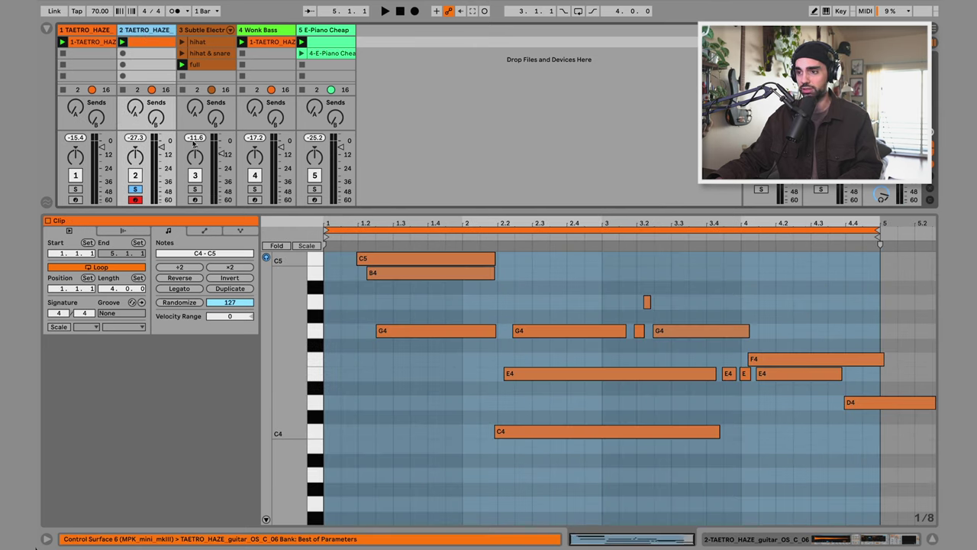
key(space)
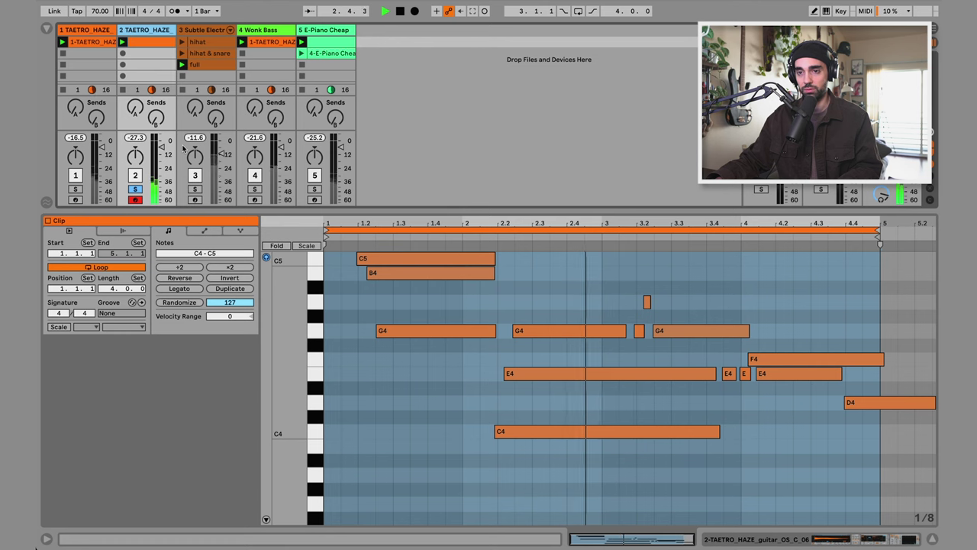
key(space)
click(136, 190)
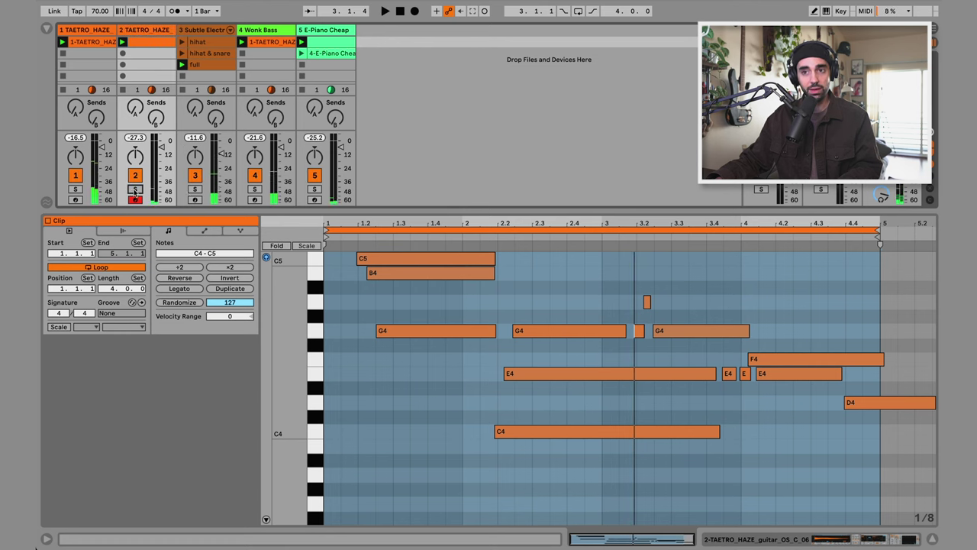
Step: Solo the Subtle Electronics Kit track and play its "full" drum clip with the note pattern displayed
click(194, 189)
key(space)
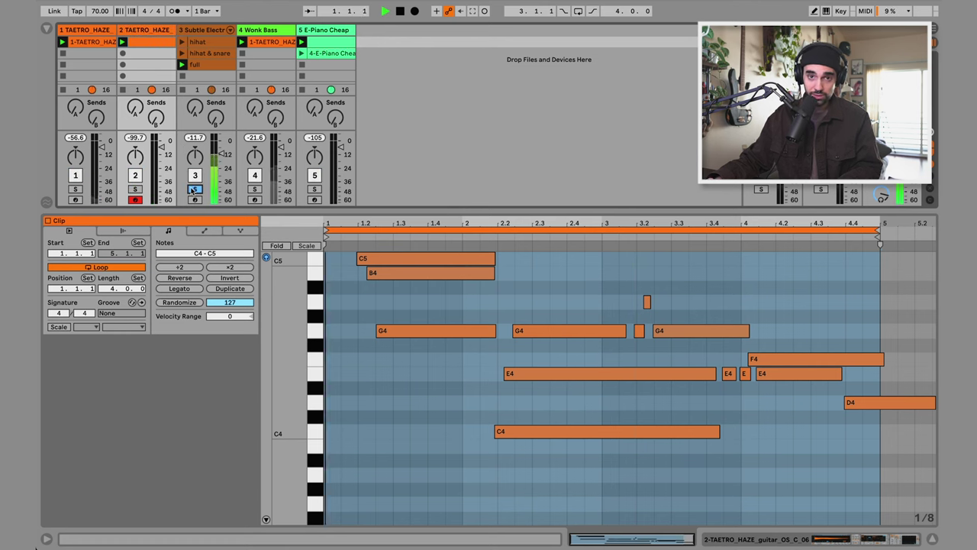
click(205, 66)
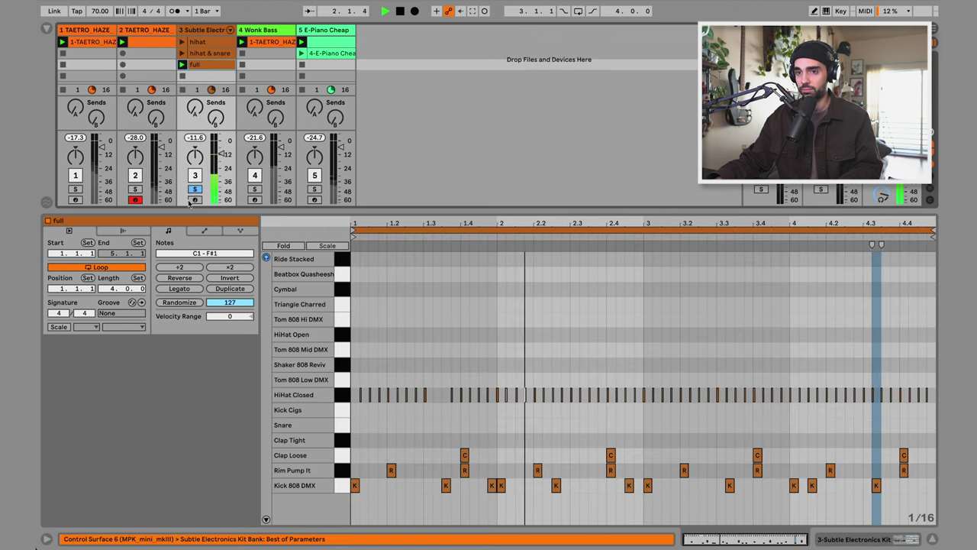
key(space)
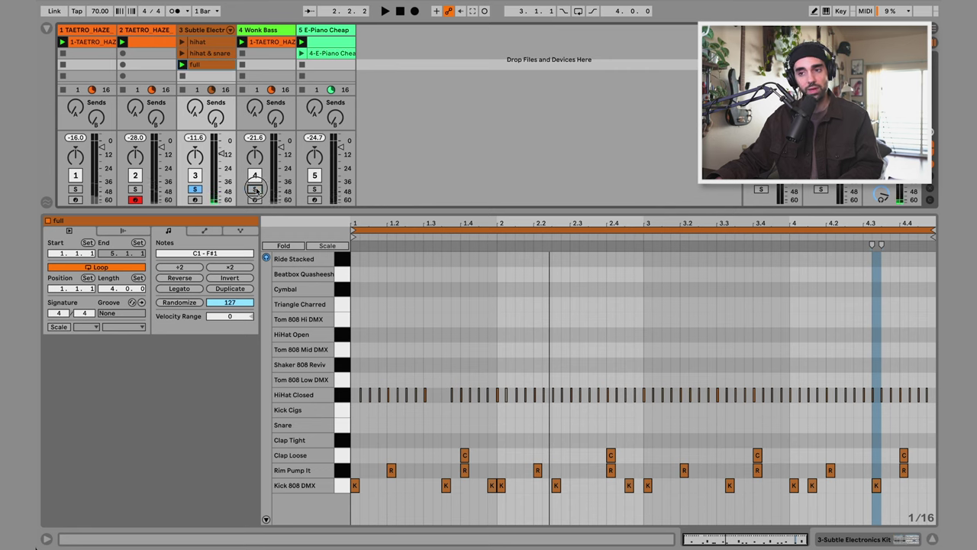
Step: Solo the Wonk Bass track and play its clip with the bass notes displayed
click(263, 42)
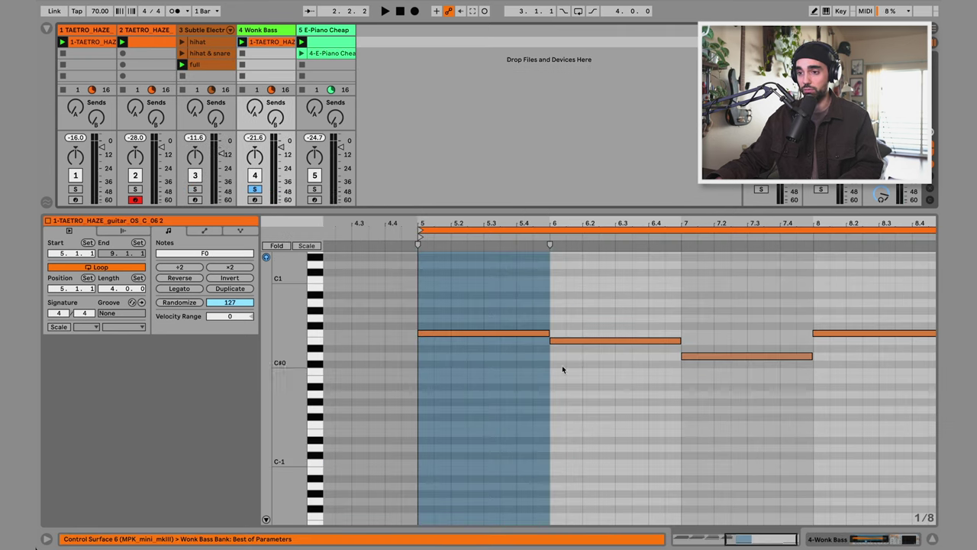
scroll(630, 351, right, 1)
key(space)
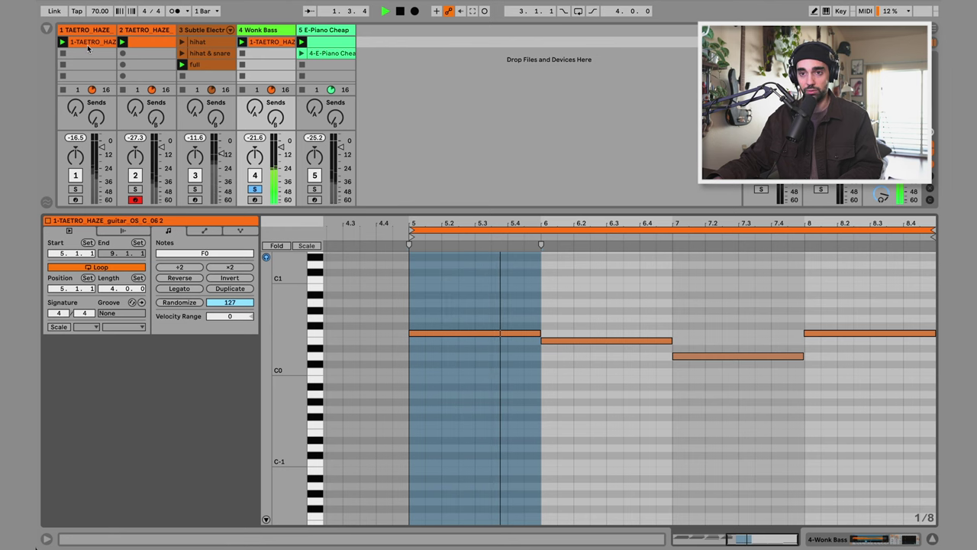
Step: Play track 1 soloed together with the bass, and compare the bass notes with the lowest notes of the chord clip
click(75, 189)
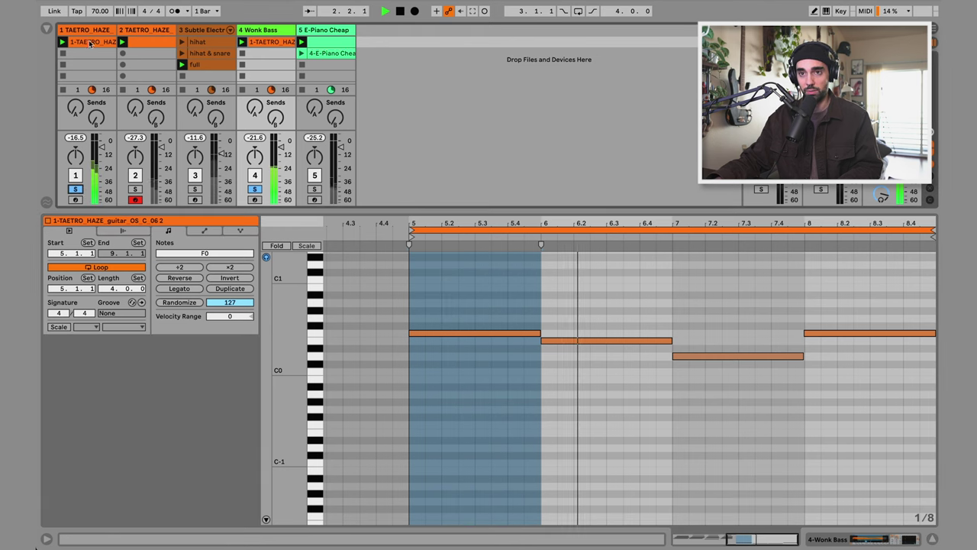
key(ctrl+a)
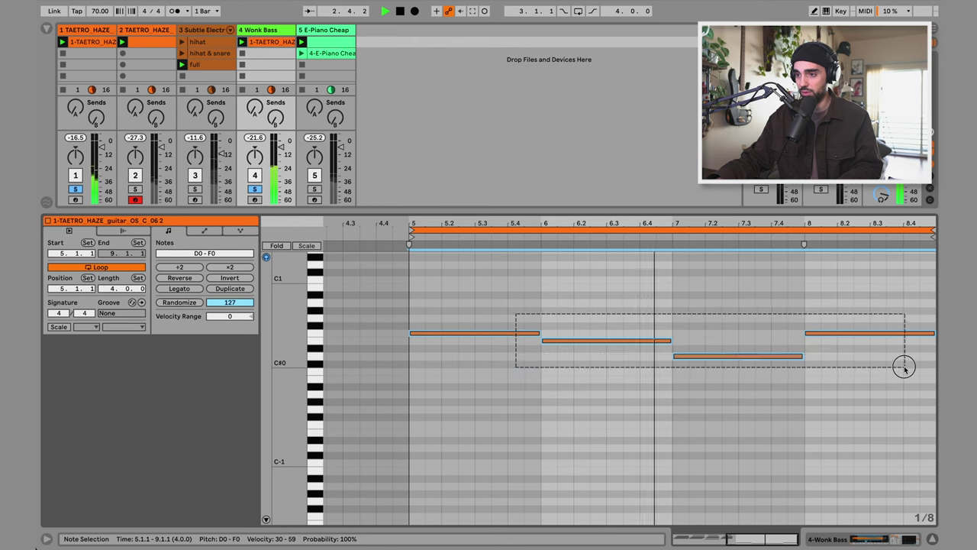
key(ctrl+z)
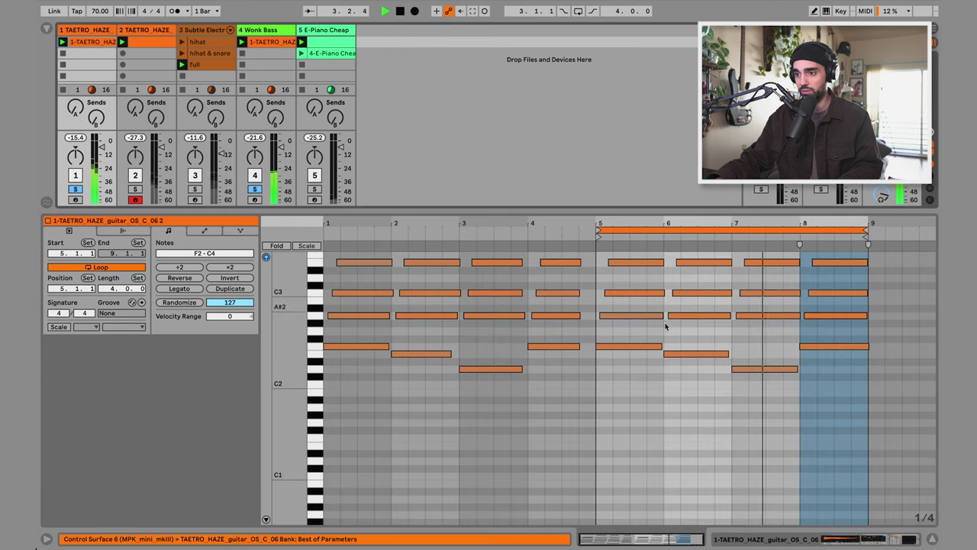
drag(627, 336, 699, 339)
key(space)
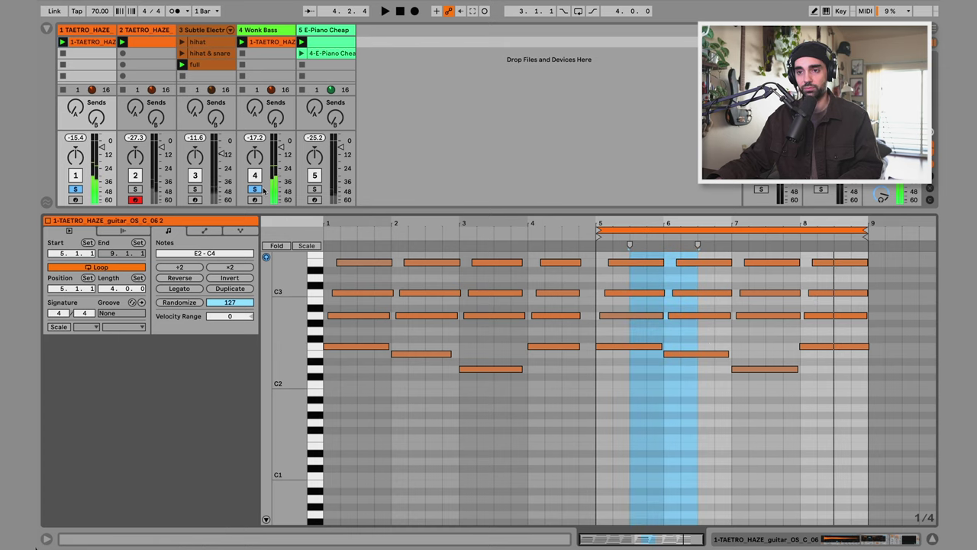
Step: Audition both E-Piano Cheap clips in solo, starting with the unnamed first clip and following with the second one
click(318, 44)
click(302, 42)
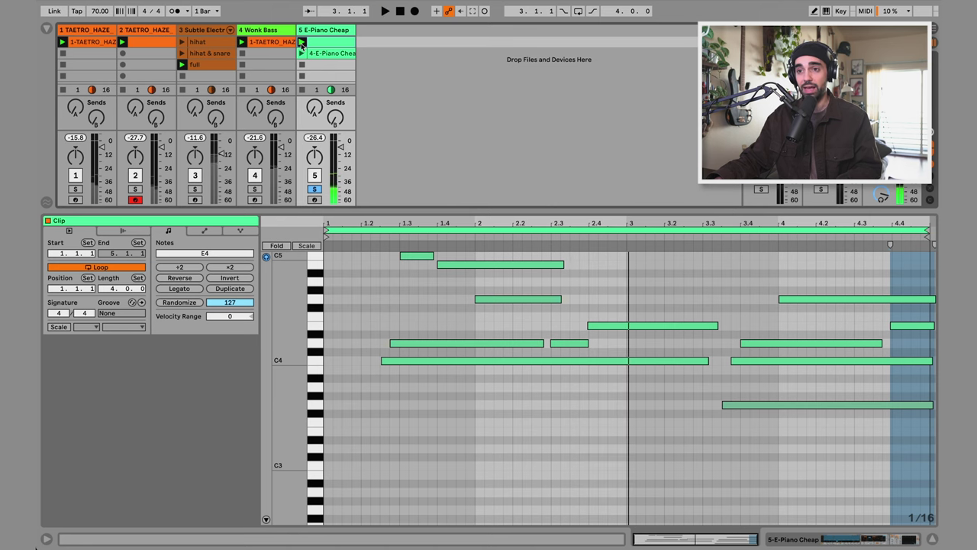
click(315, 57)
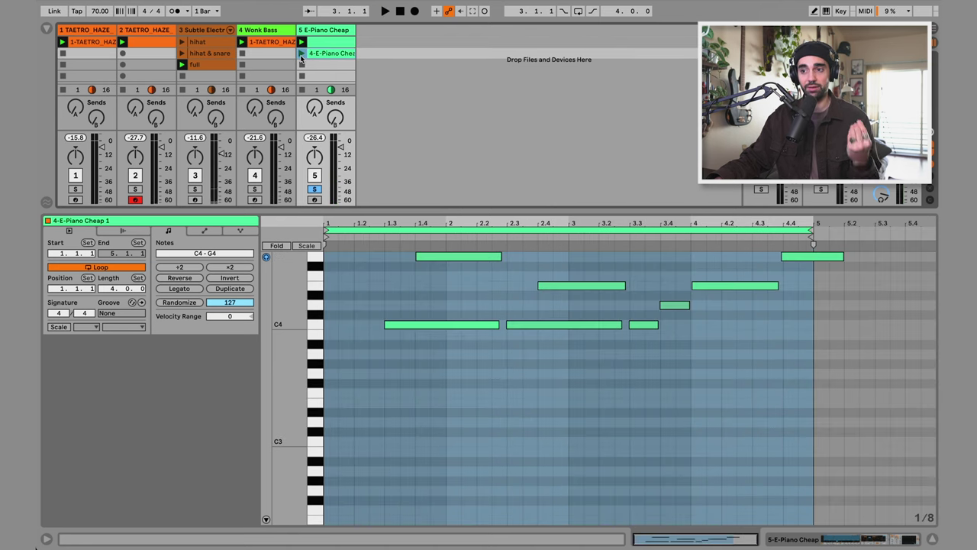
click(301, 54)
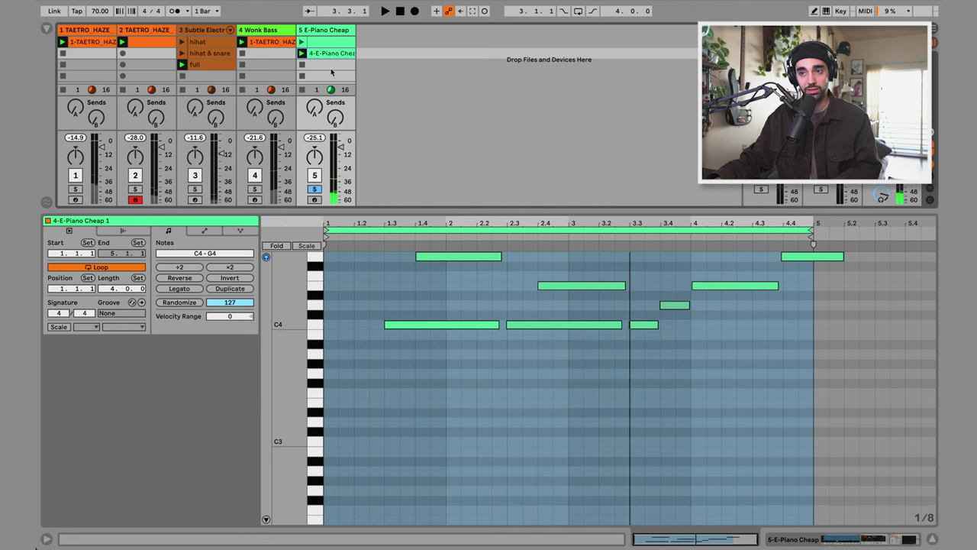
Step: Solo the drum track and audition its clips from "full" through "hihat & snare" down to "hihat"
click(222, 54)
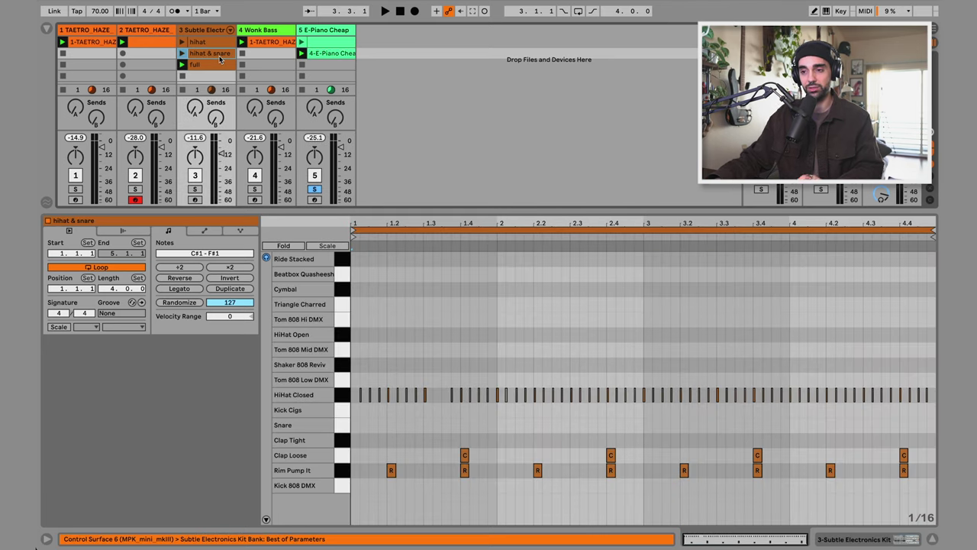
click(215, 66)
click(182, 65)
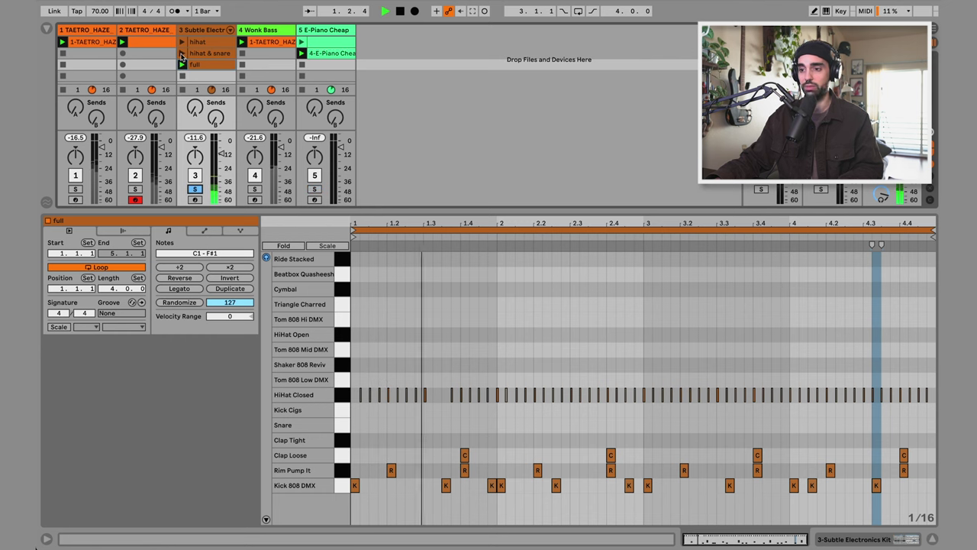
click(181, 54)
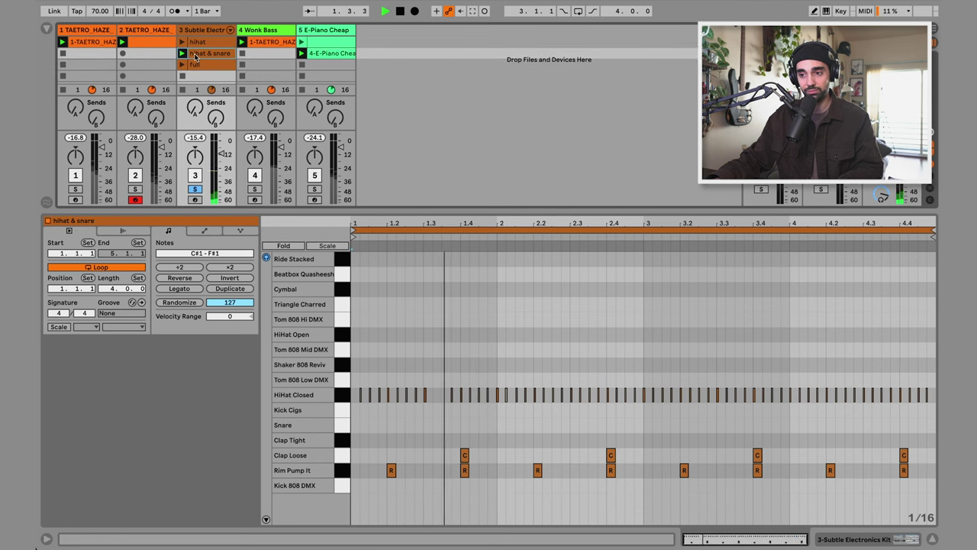
click(182, 42)
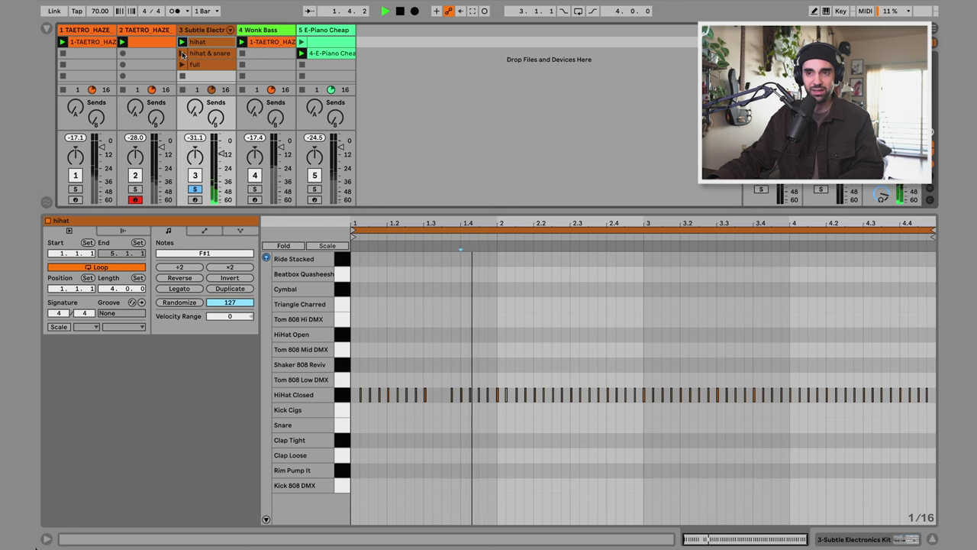
Step: Relaunch the drum clips as a build-up from "hihat" through "hihat & snare" to "full", and unsolo the drum track
click(182, 53)
click(182, 43)
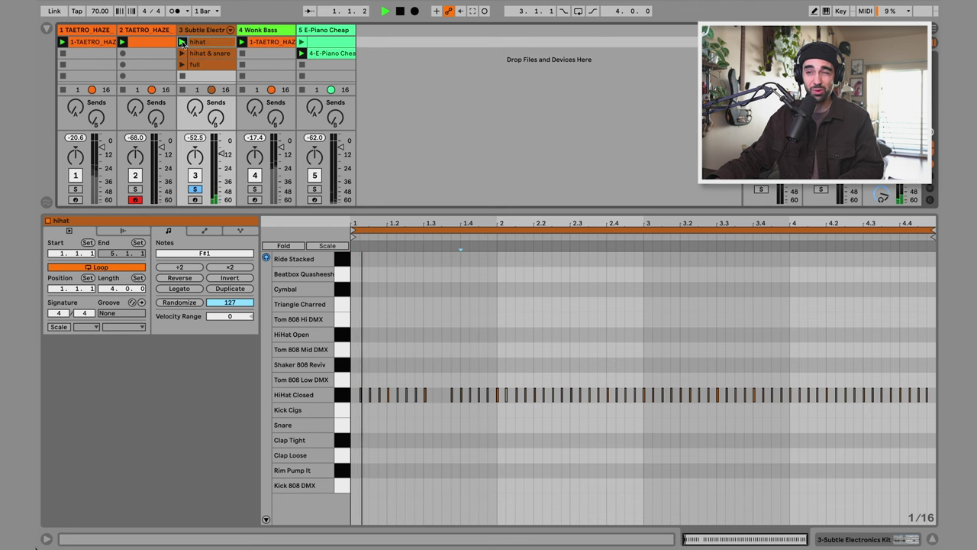
click(183, 53)
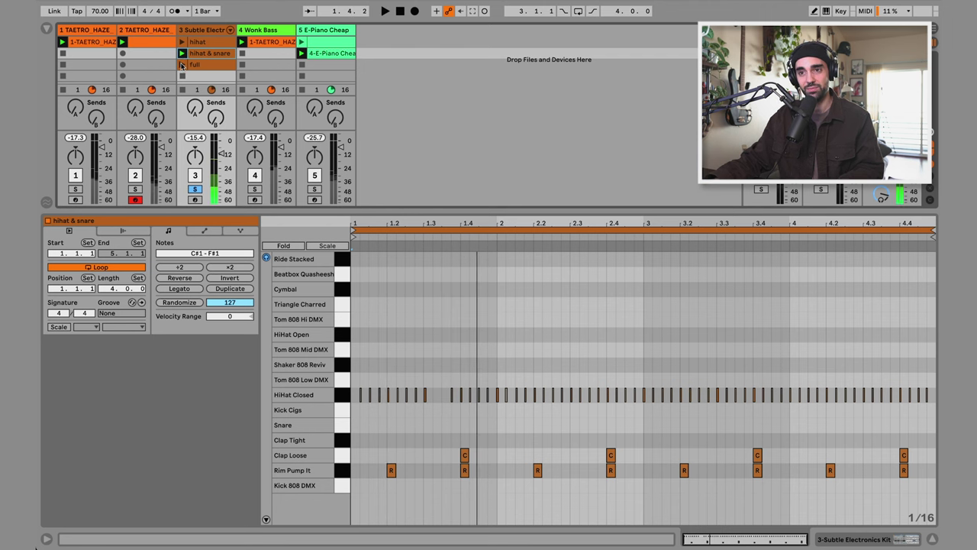
click(183, 65)
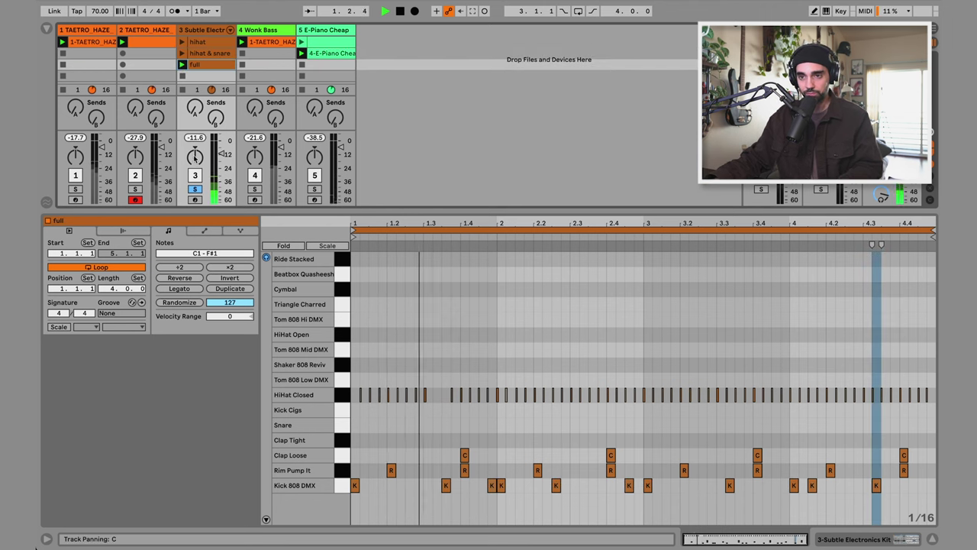
click(195, 189)
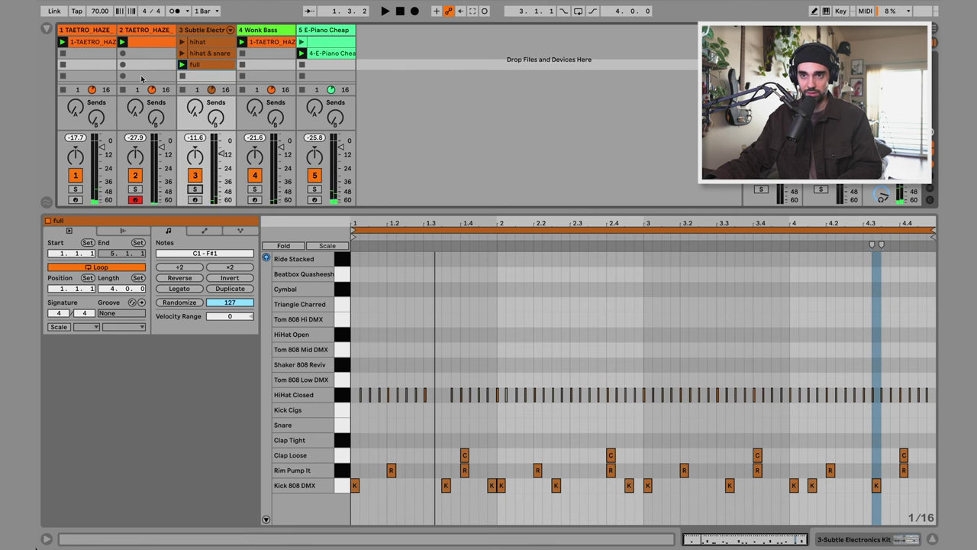
Step: Review all five tracks in turn, ending on the second E-Piano Cheap clip, and shrink the clip editor to reveal more of the mixer
click(80, 31)
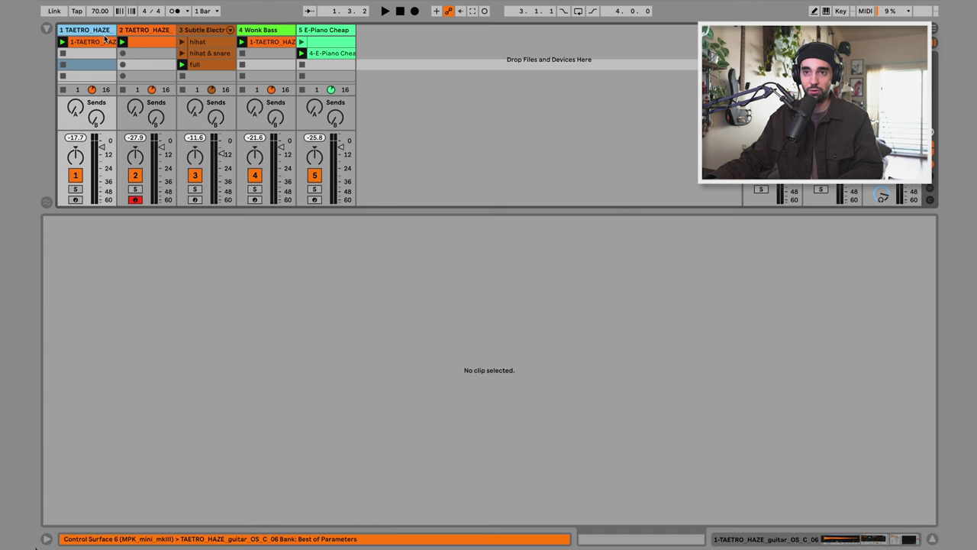
click(132, 30)
click(227, 29)
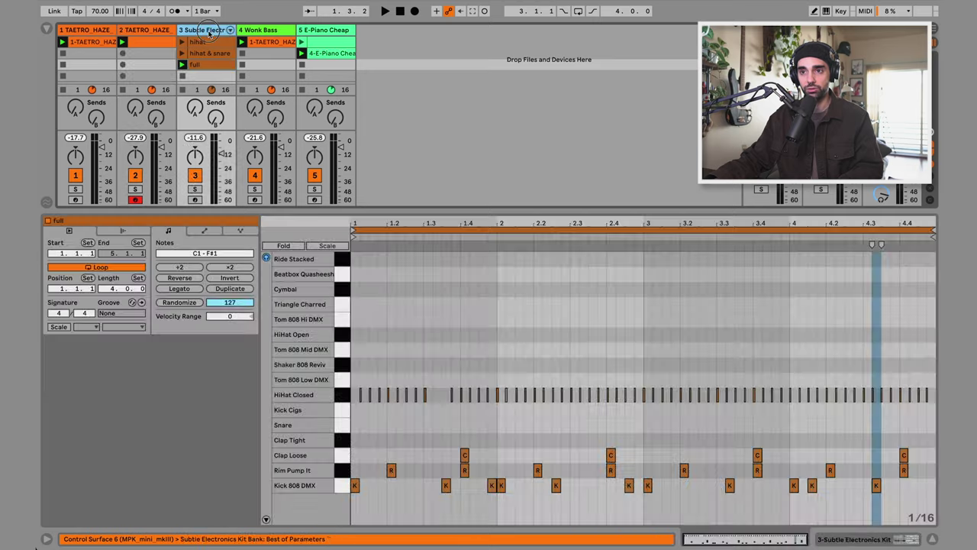
click(263, 29)
click(323, 30)
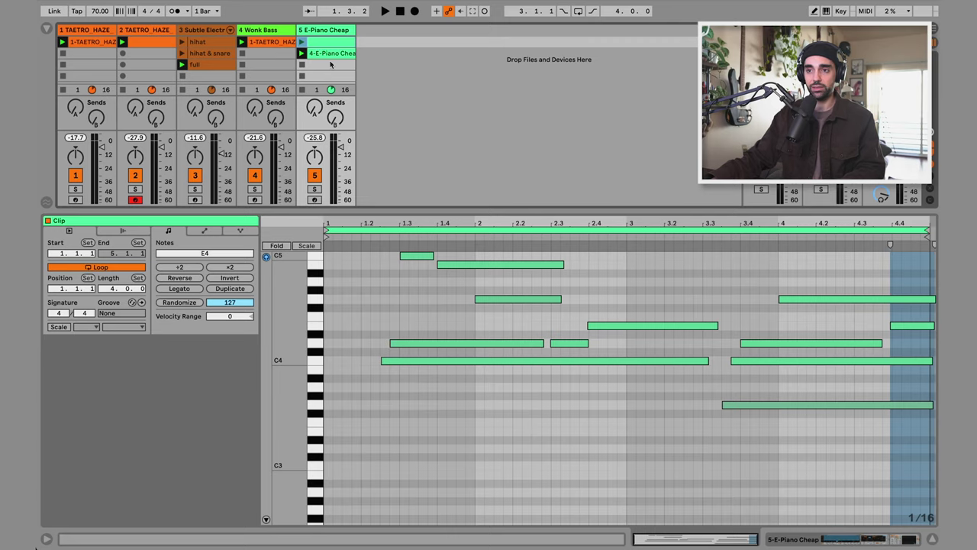
click(314, 53)
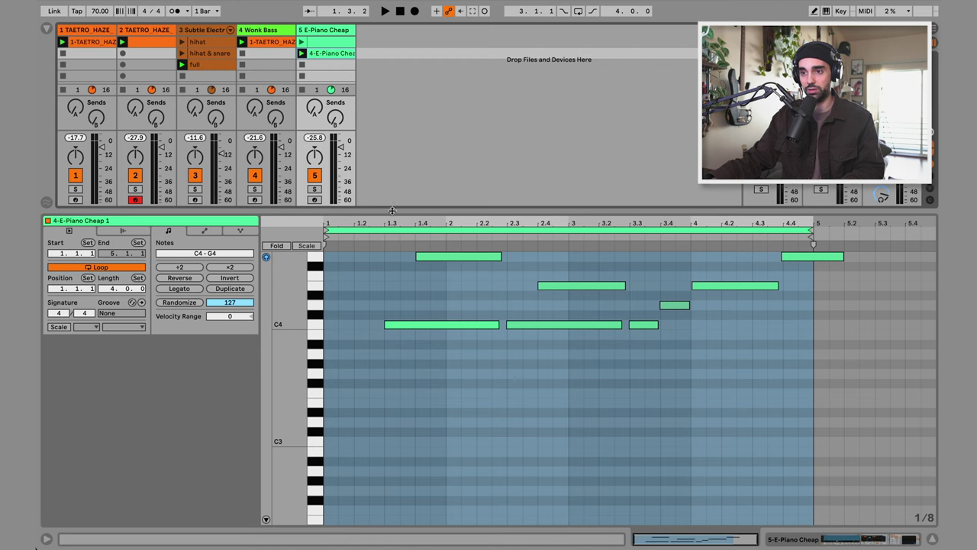
drag(392, 210, 397, 269)
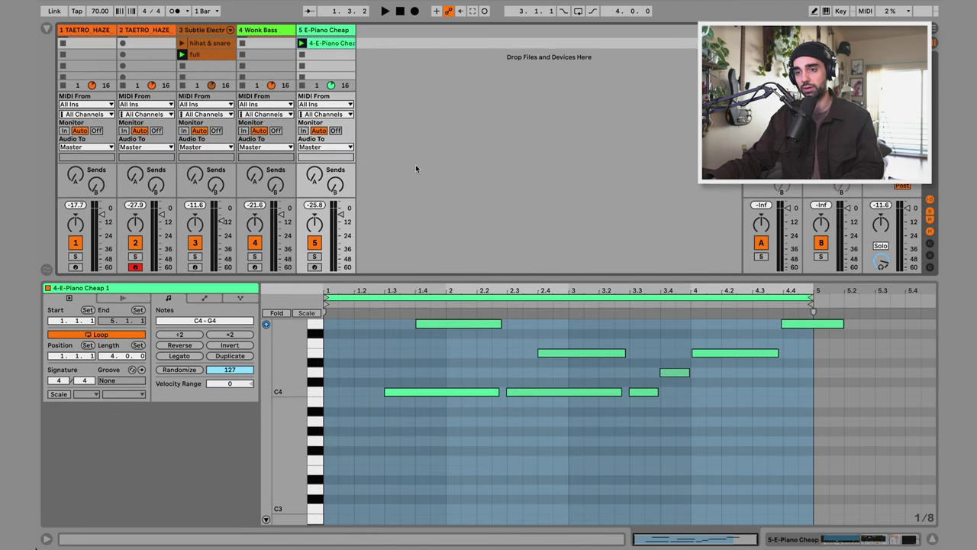
Step: Switch back and forth between Arrangement View and Session View to compare them, ending in Session View
key(Tab)
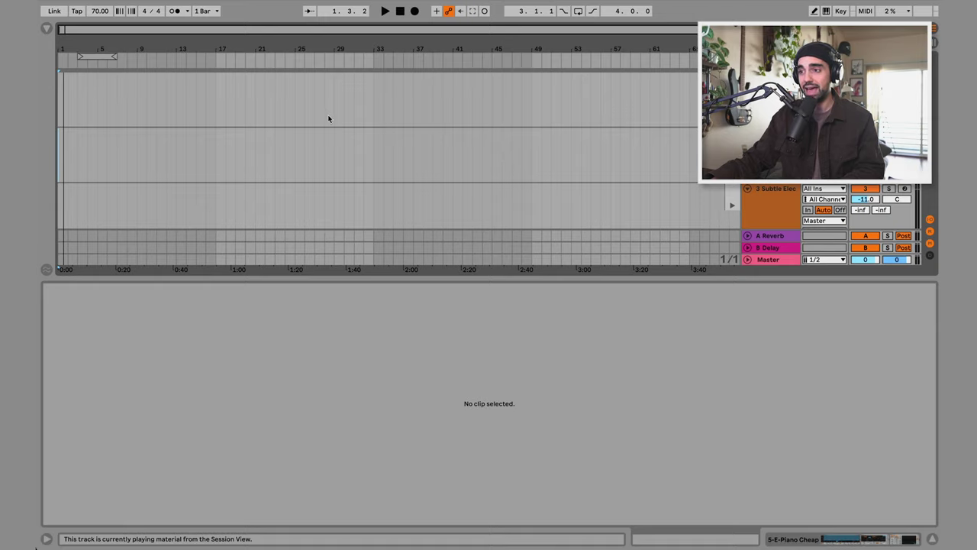
key(Tab)
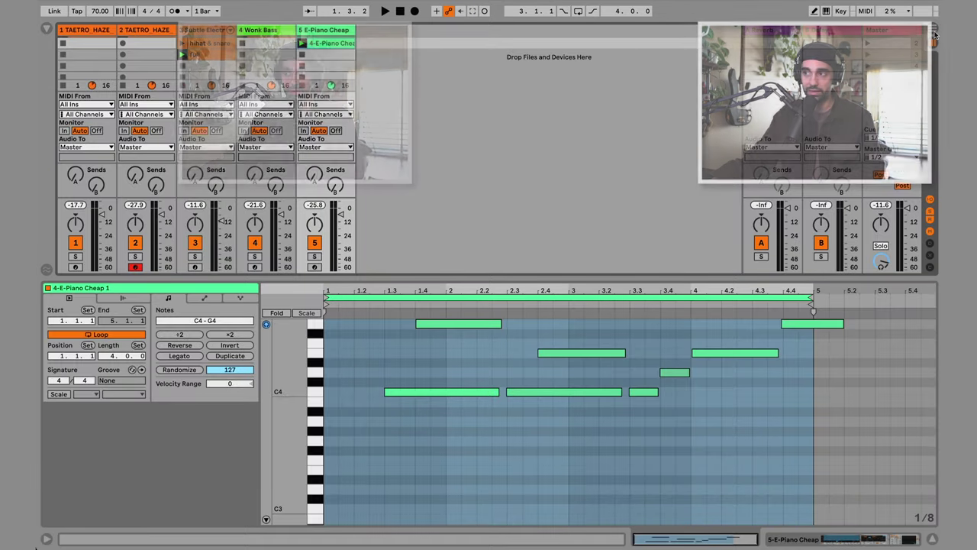
key(Tab)
key(Tab)
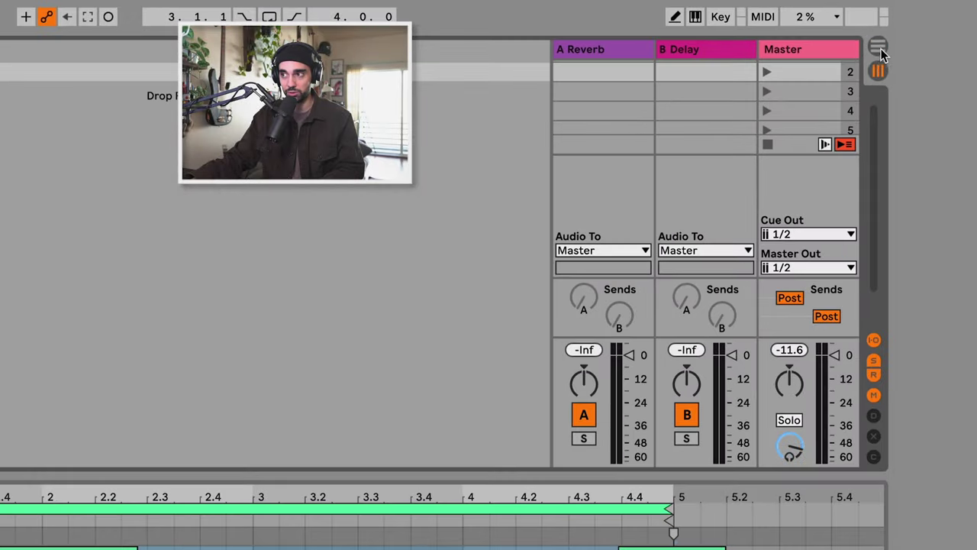
click(878, 46)
click(878, 70)
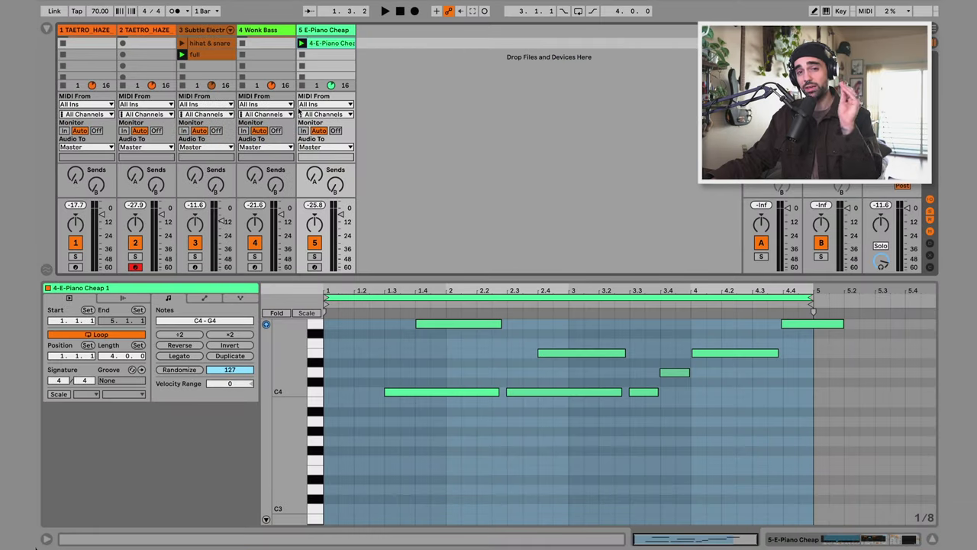
scroll(288, 110, up, 1)
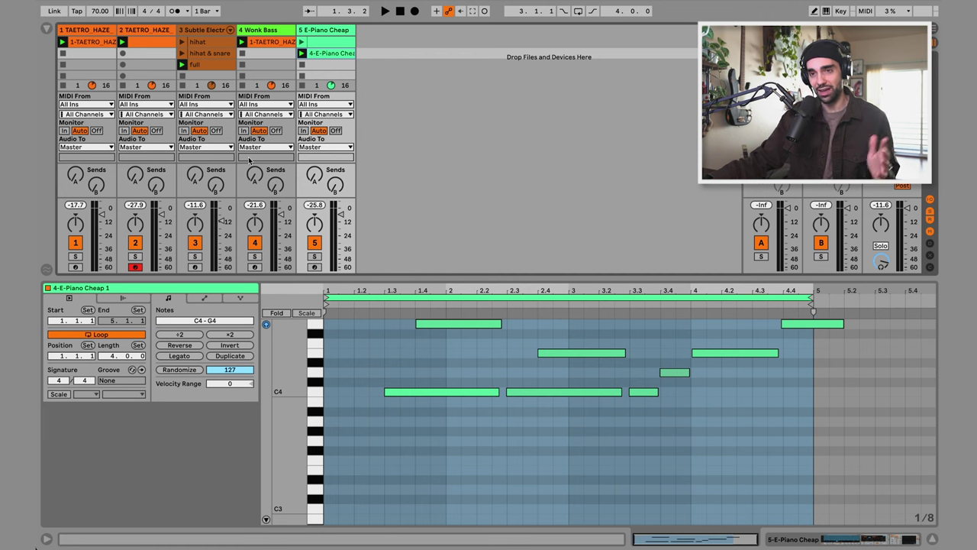
Step: Solo the Subtle Electronics drum track, start playback and show the track's Drum Rack
click(195, 258)
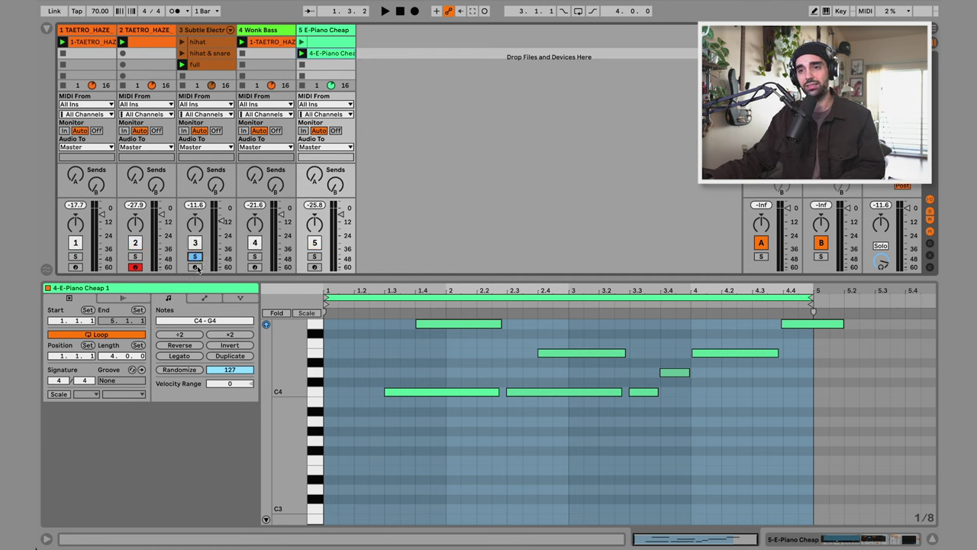
key(space)
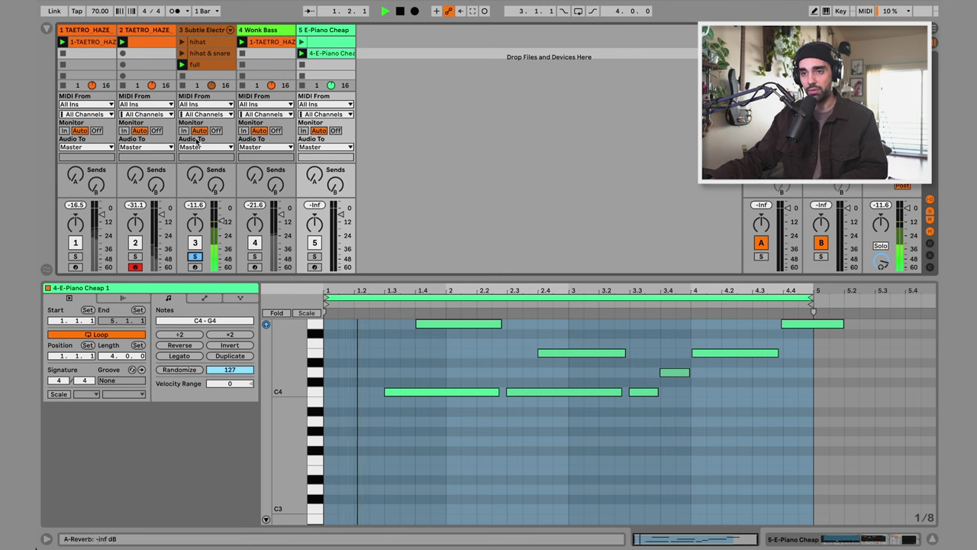
click(204, 31)
double_click(205, 31)
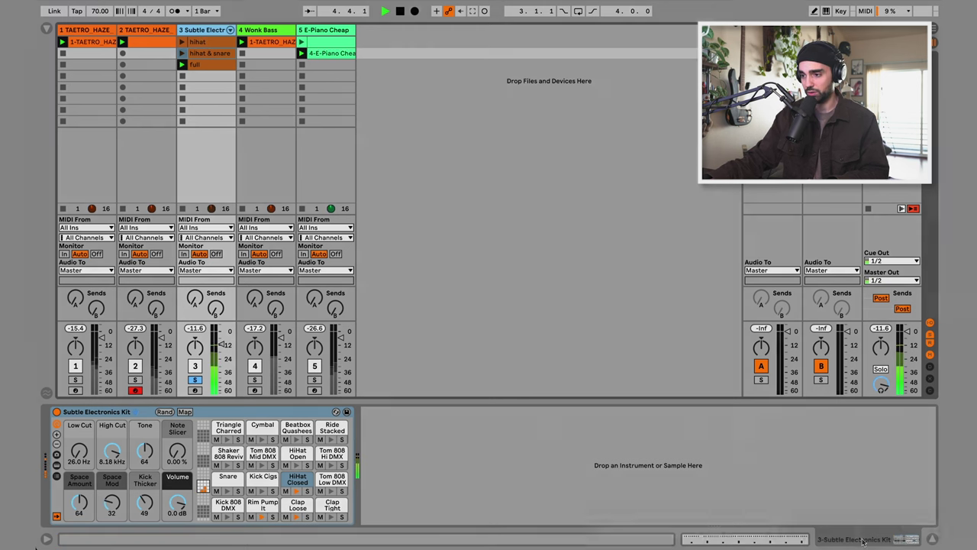
Step: Alternate between the drum track's clip and device views, and open the Kick 808 DMX pad's sample device
key(shift+Tab)
key(shift+Tab)
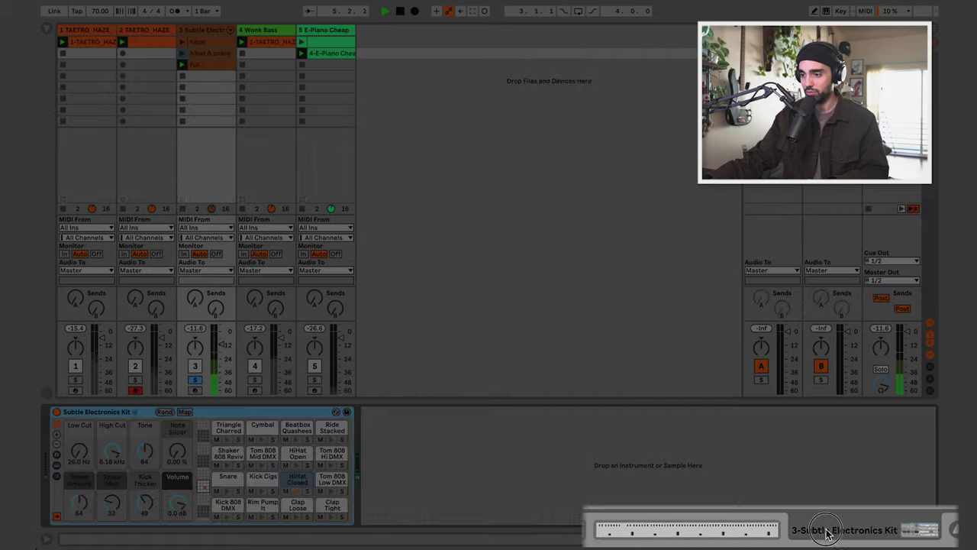
key(shift+Tab)
click(820, 535)
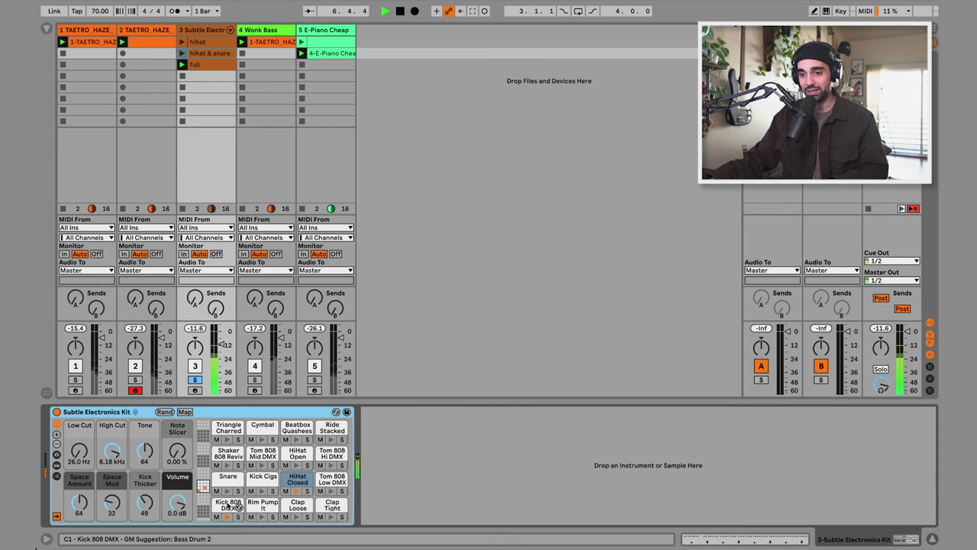
click(226, 506)
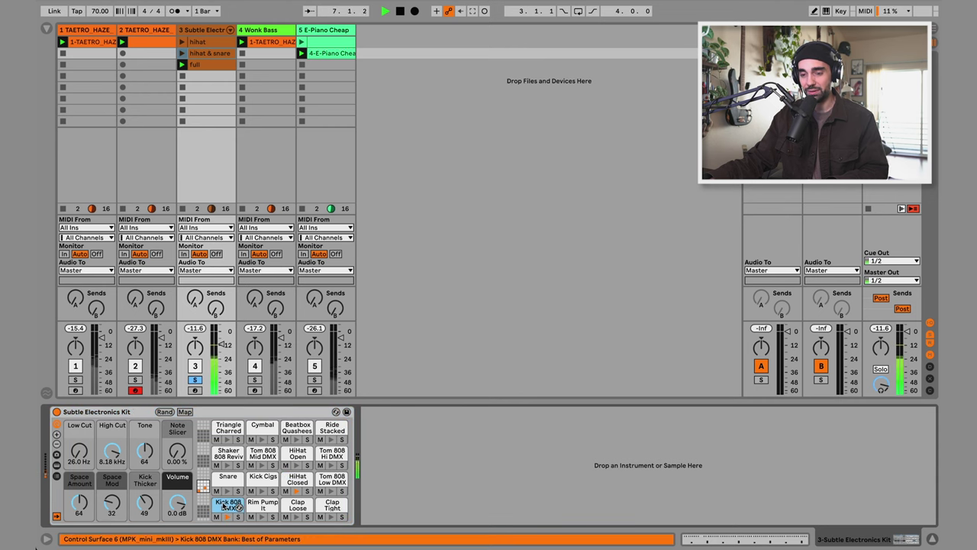
click(226, 506)
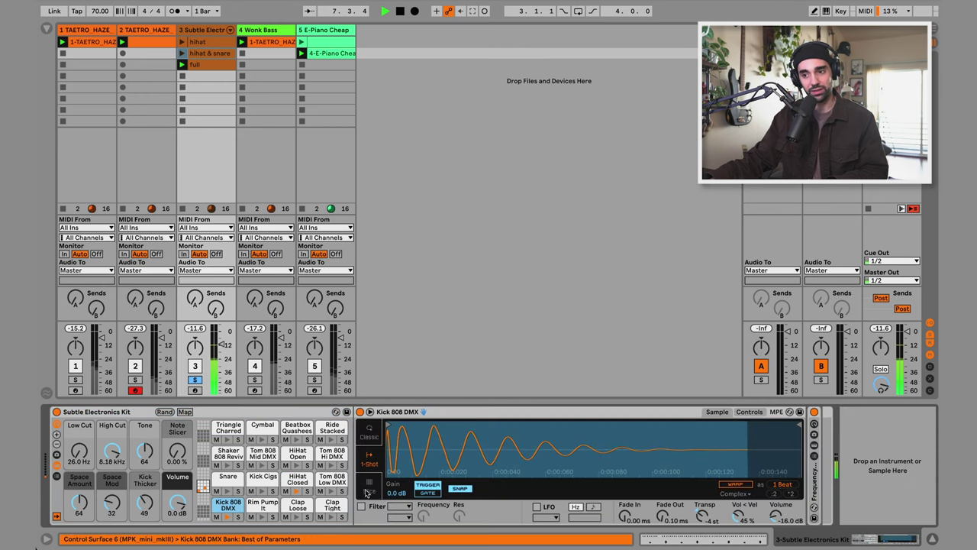
Step: Lower the Kick 808 DMX sample gain to -7.1 dB, reset it to 0.0 dB, and stop playback
drag(396, 494, 396, 508)
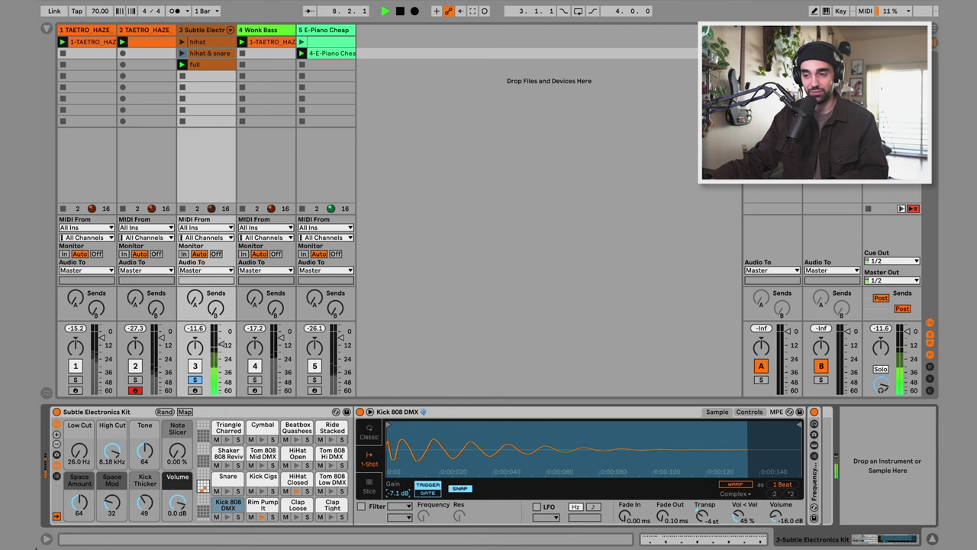
double_click(398, 490)
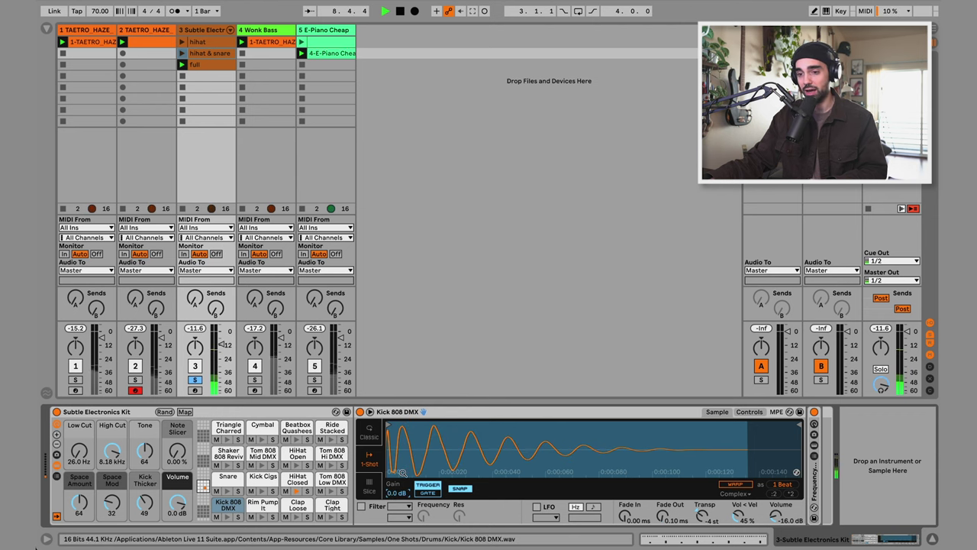
key(space)
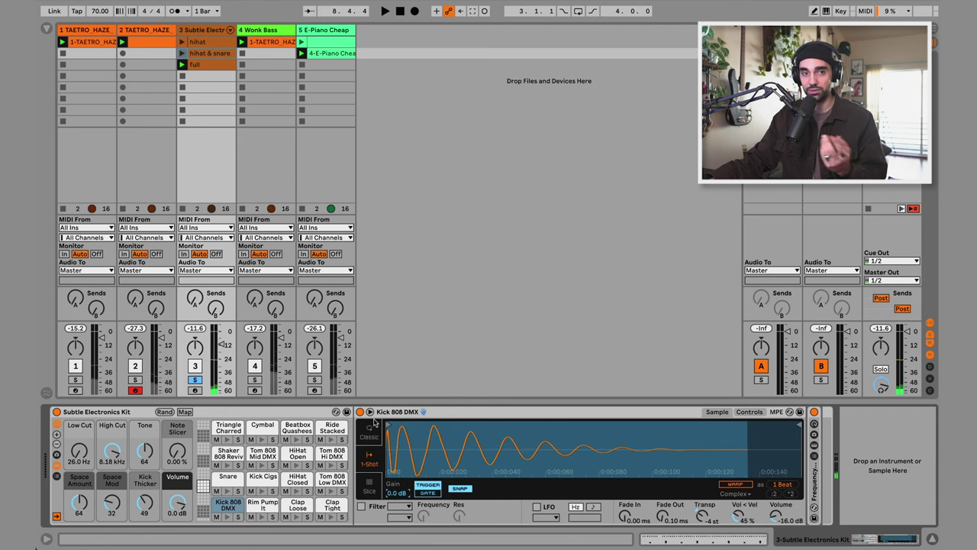
Step: Unfold the drum track's chains in the mixer, lower the kick chain's volume to -5.0 dB during playback, and fold the chains again
click(187, 29)
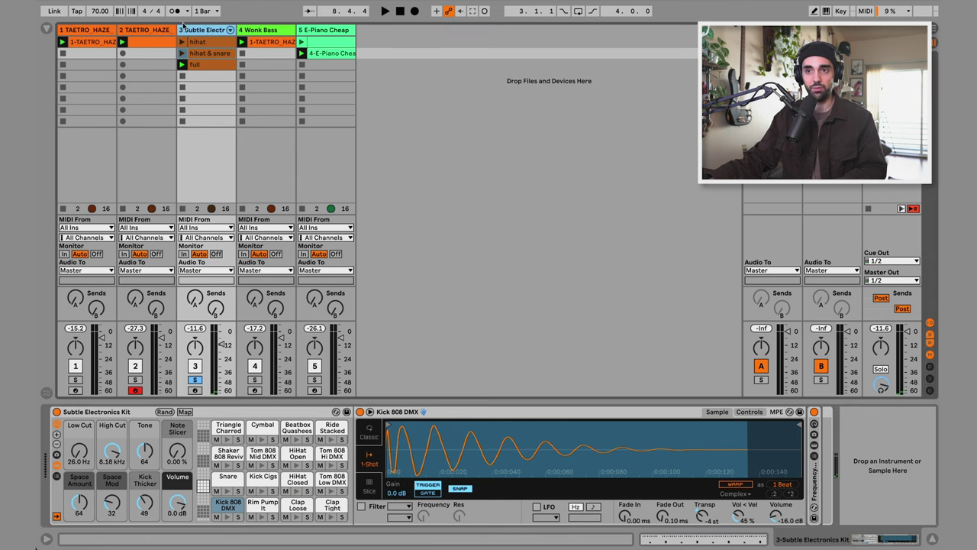
click(230, 30)
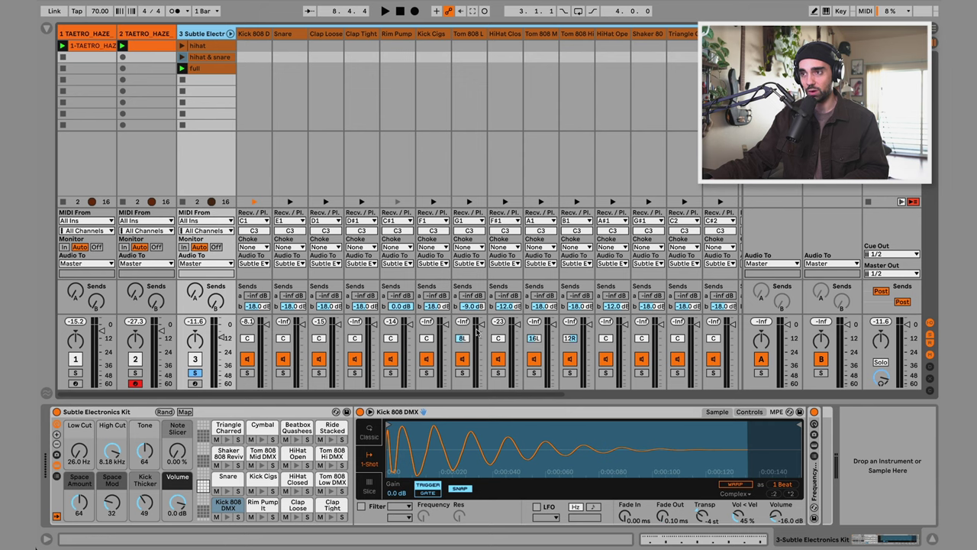
key(space)
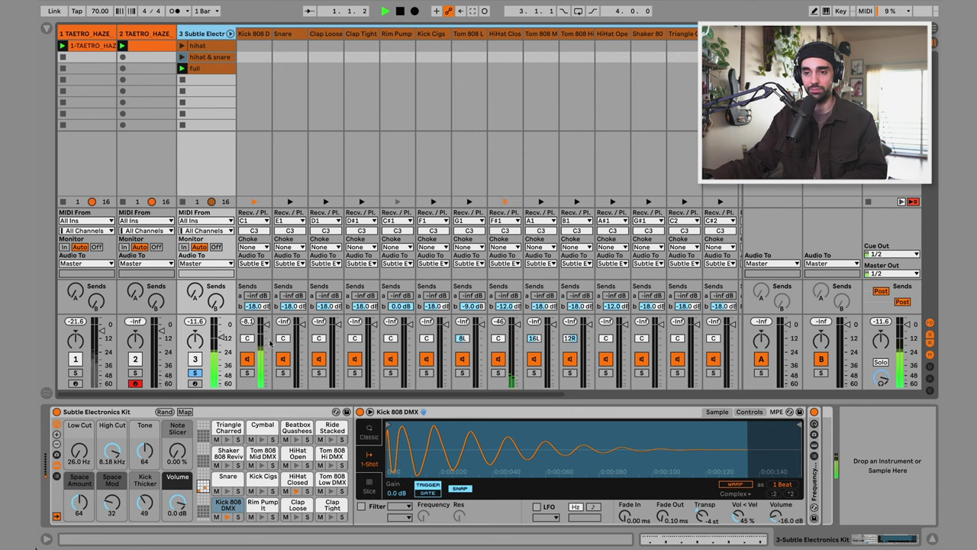
drag(267, 327, 266, 329)
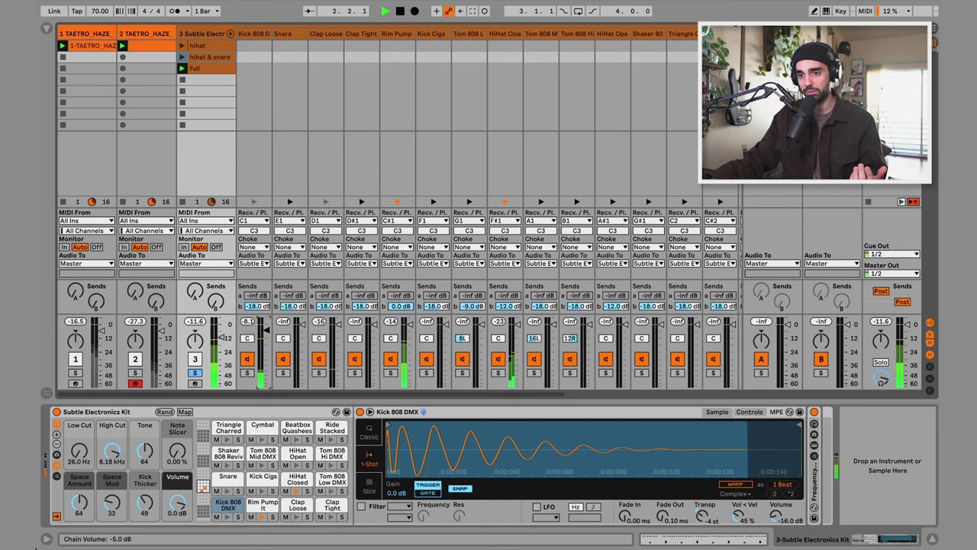
click(231, 34)
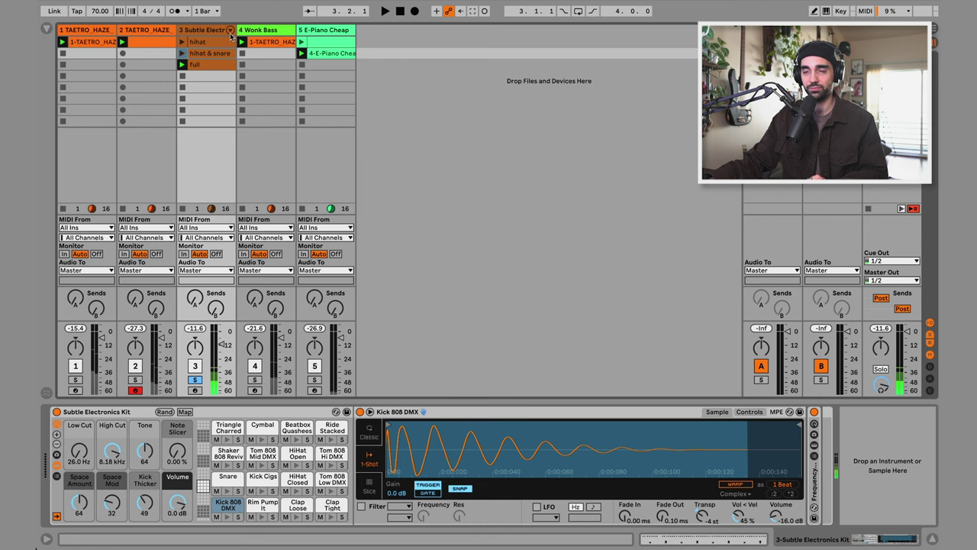
Step: Place the first track's guitar clip at bar 1 of the Arrangement and extend the loop region back to bar 1, six bars long
click(206, 66)
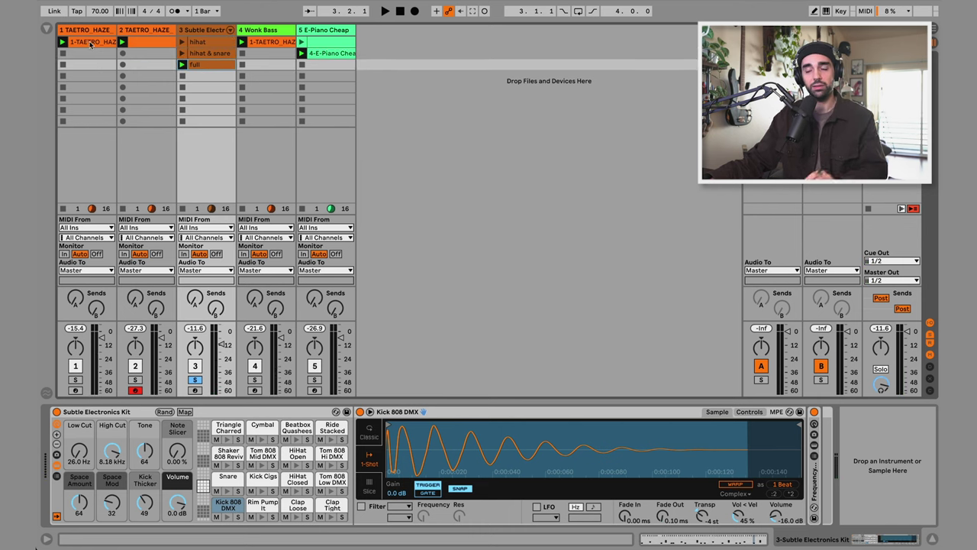
drag(91, 42, 117, 44)
key(Tab)
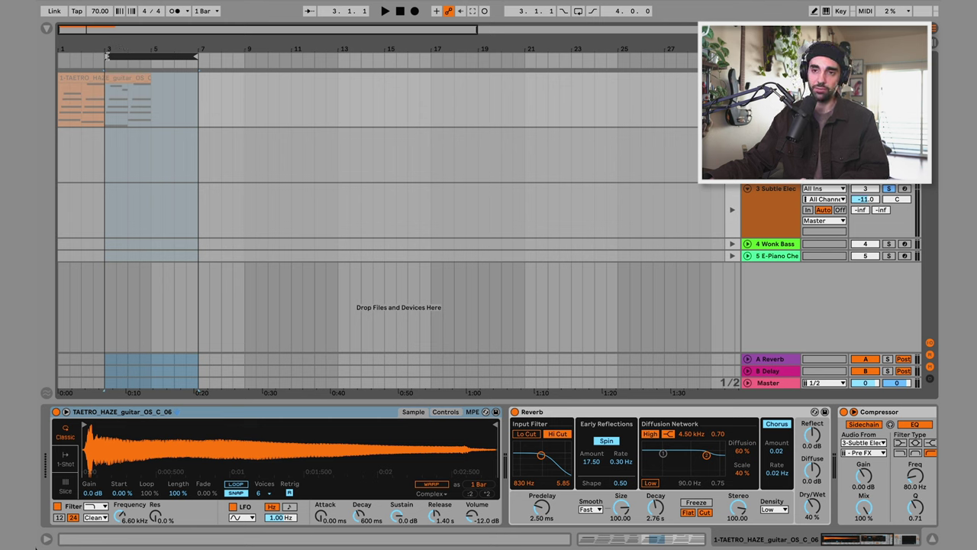
click(108, 56)
drag(108, 56, 46, 51)
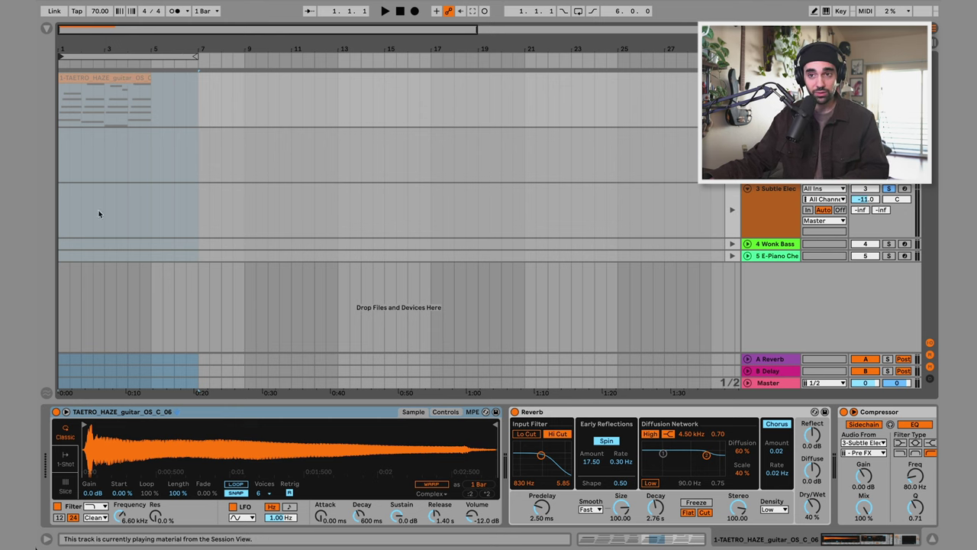
Step: Start playback from the Arrangement and unsolo the drum track in Session View
click(384, 11)
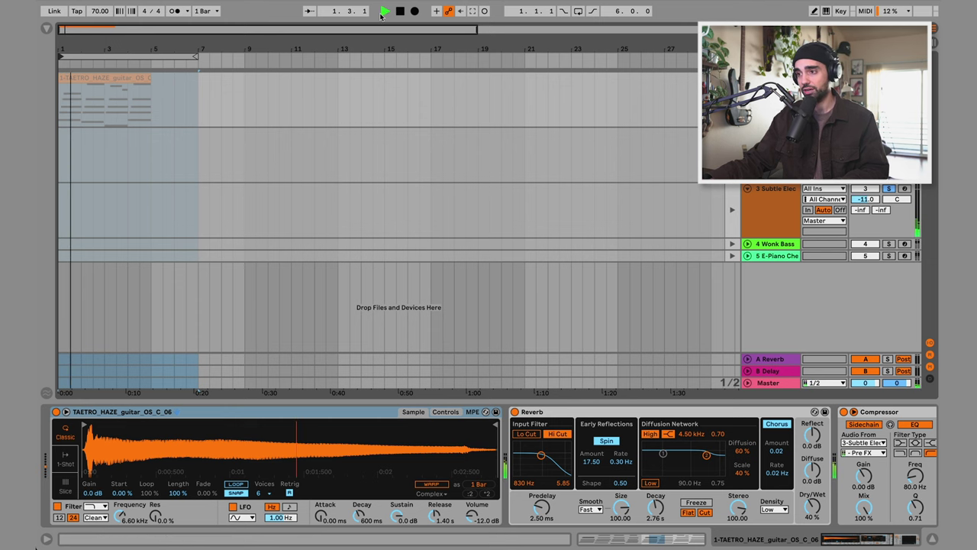
key(Tab)
click(194, 380)
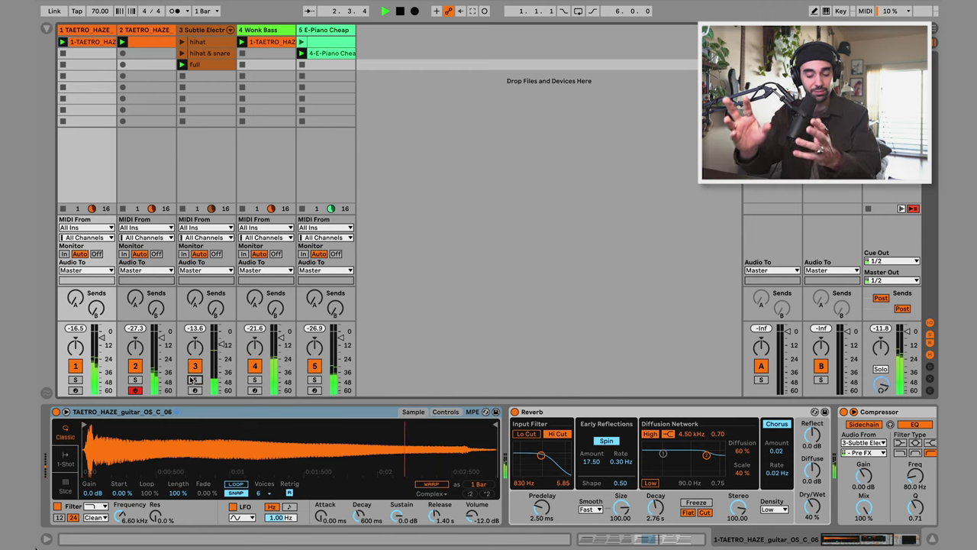
Step: Return to Arrangement View, stop playback and switch all tracks from Session clips back to Arrangement playback
key(Tab)
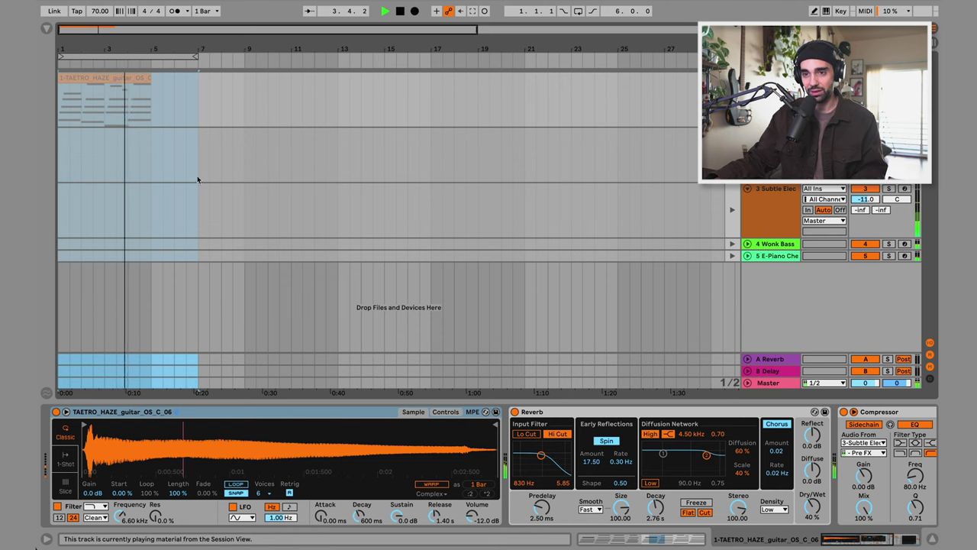
key(space)
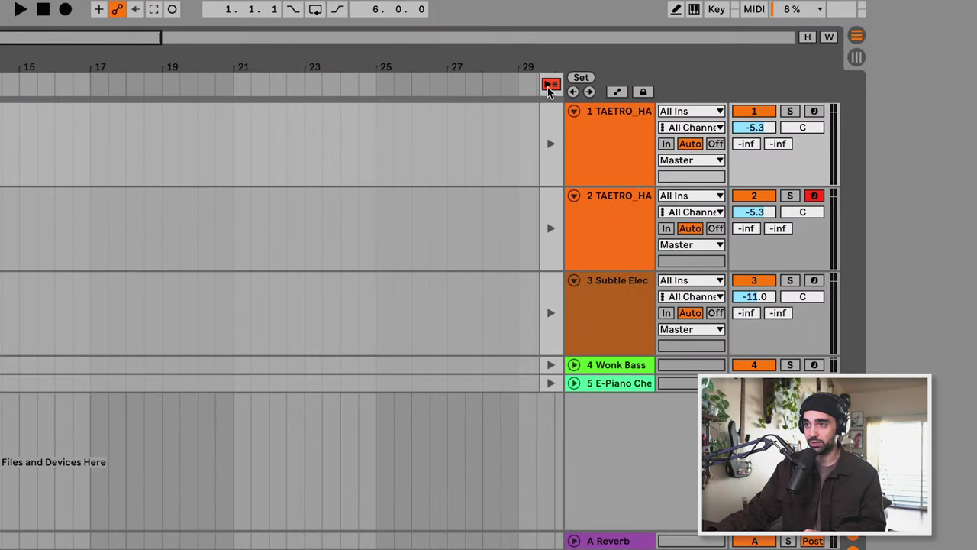
click(550, 85)
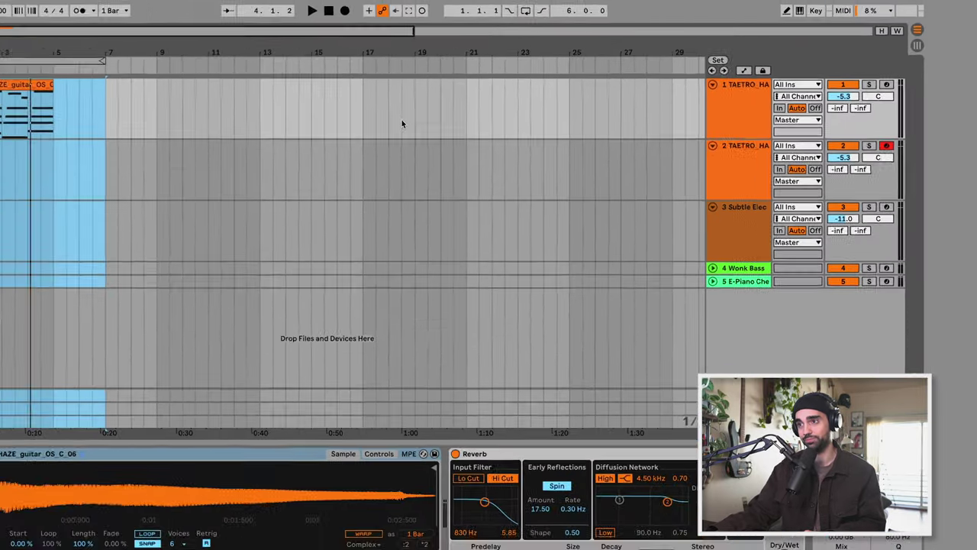
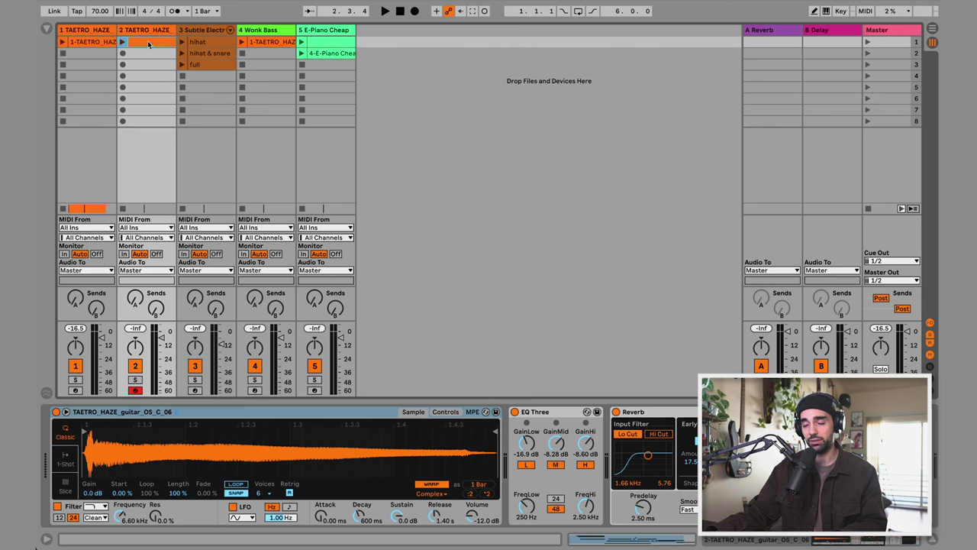
Step: Move the first-row Session clips of tracks 2 to 5 together into the Arrangement at bar 17, starting on the first track
click(330, 44)
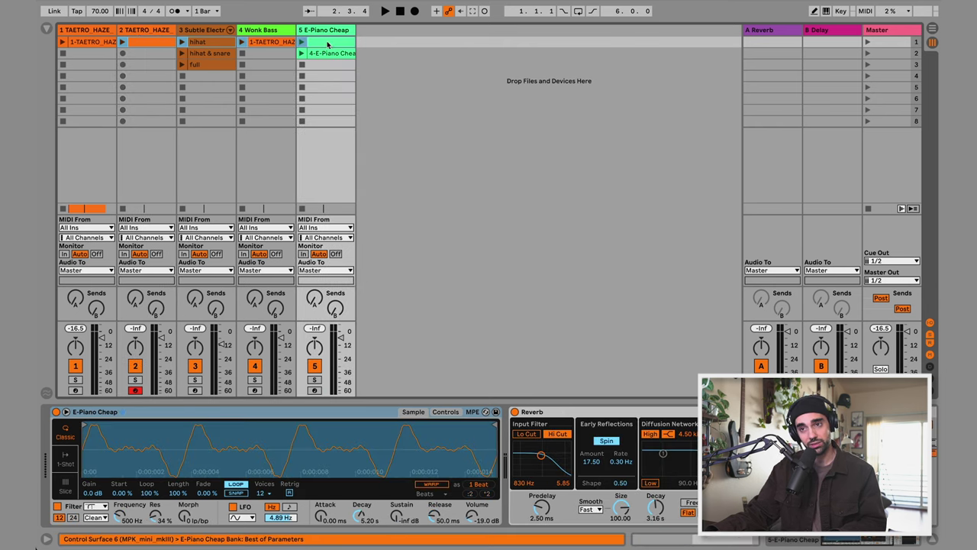
drag(143, 43, 426, 97)
key(Tab)
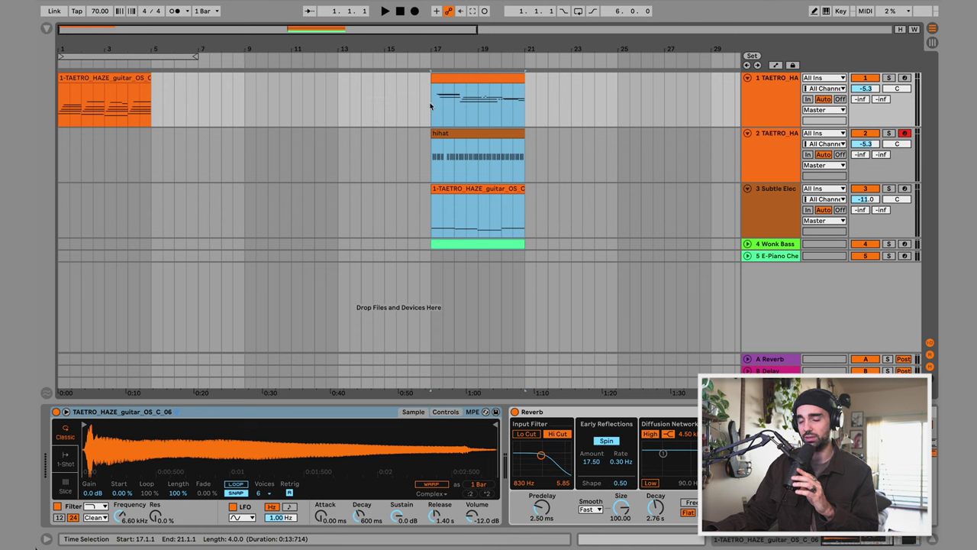
Step: Solo the second track and audition its hihat clip from bar 17
click(473, 260)
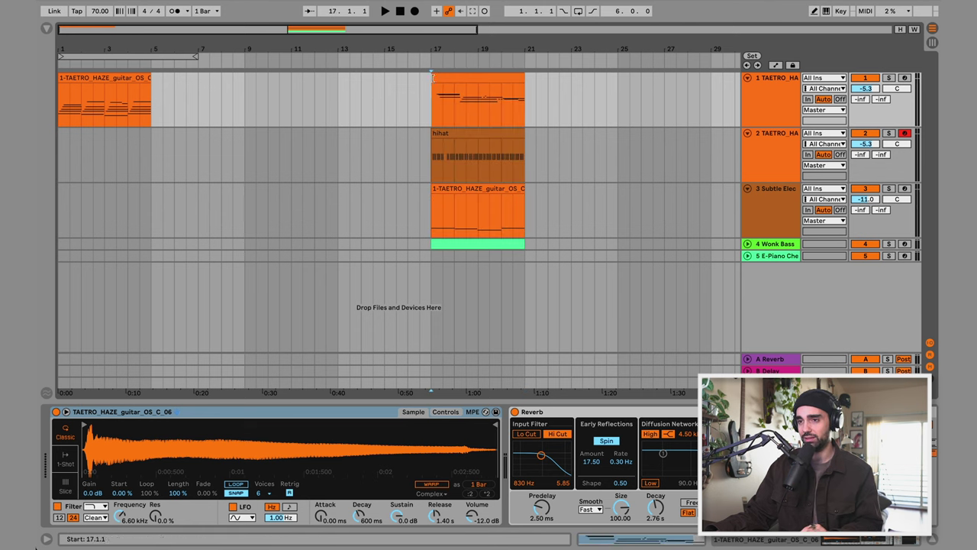
click(338, 125)
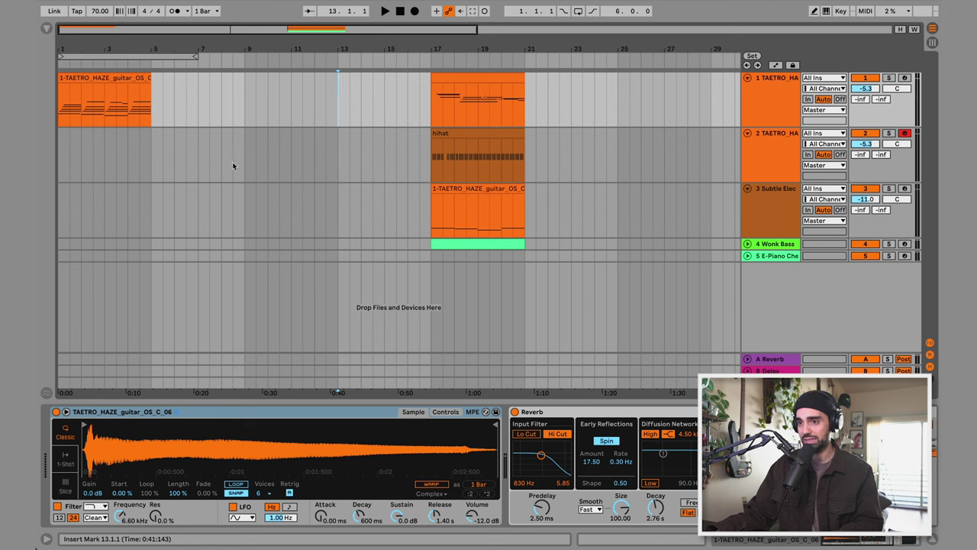
click(429, 177)
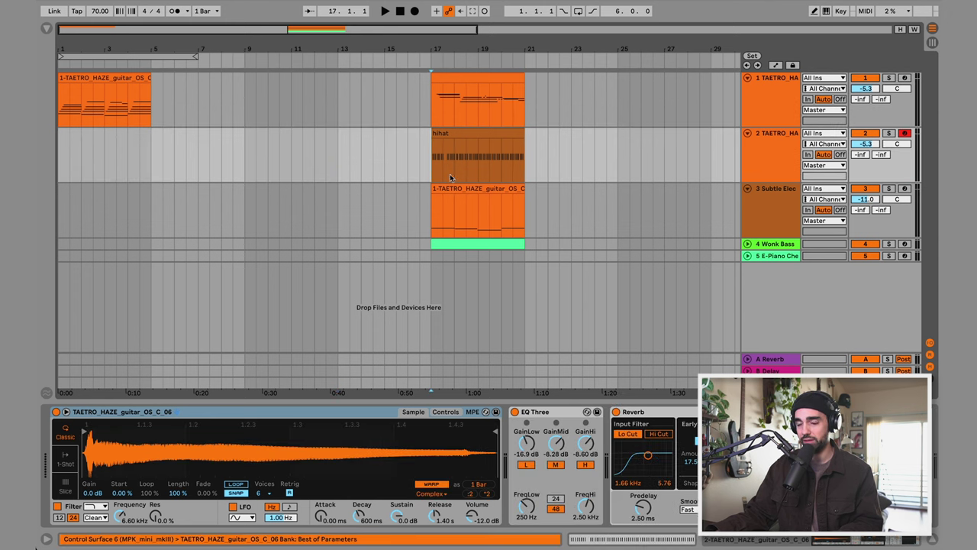
click(889, 133)
click(766, 177)
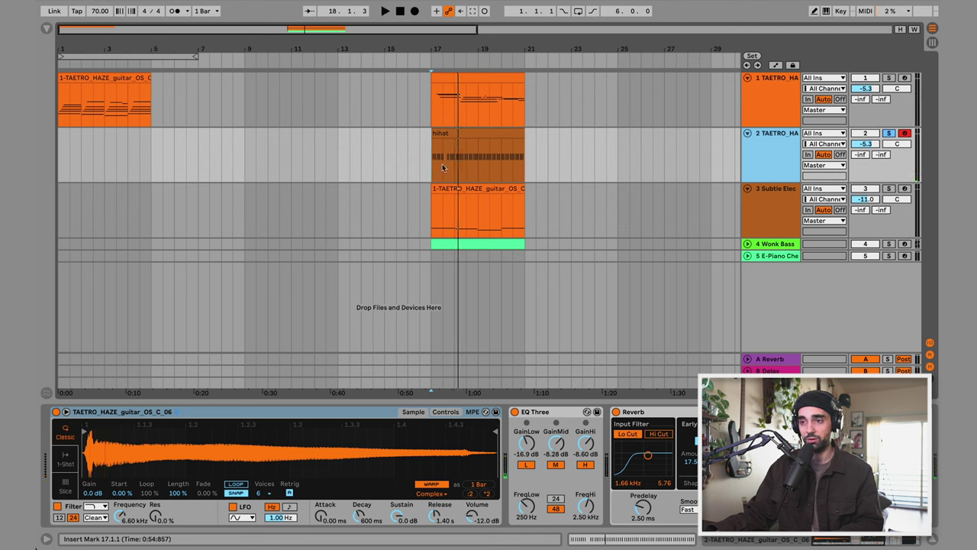
Step: Select the four clips at bar 17 on tracks 1 to 4 and move them together down by one track
click(481, 80)
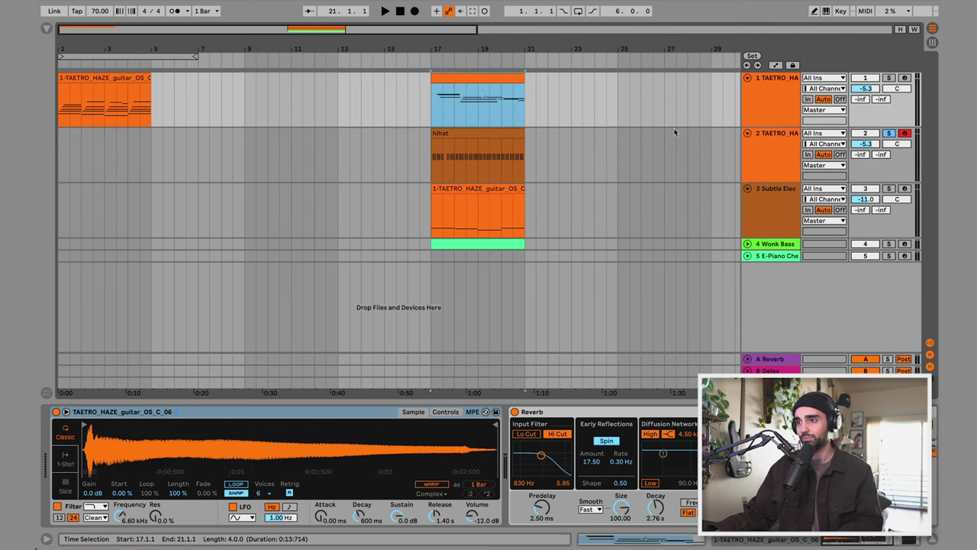
click(432, 145)
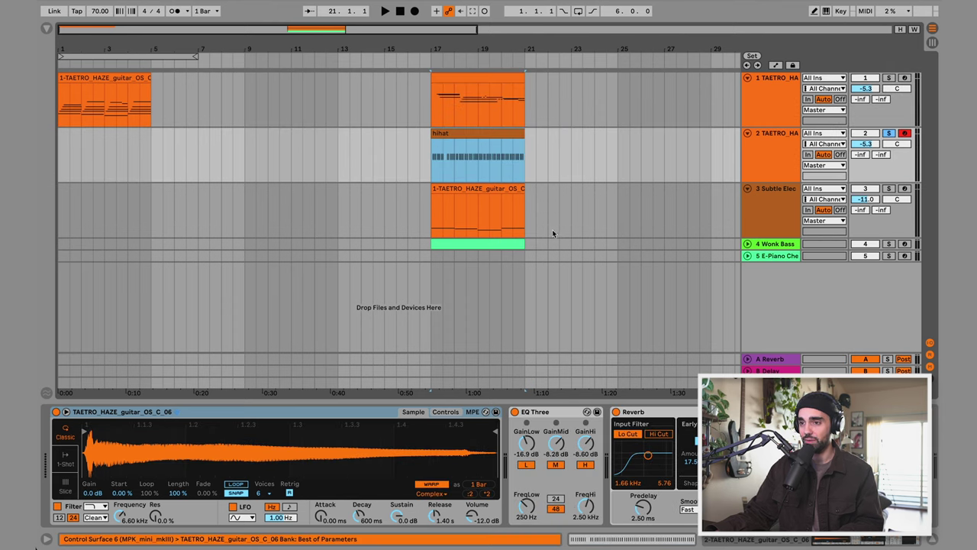
key(Up)
shift+click(484, 245)
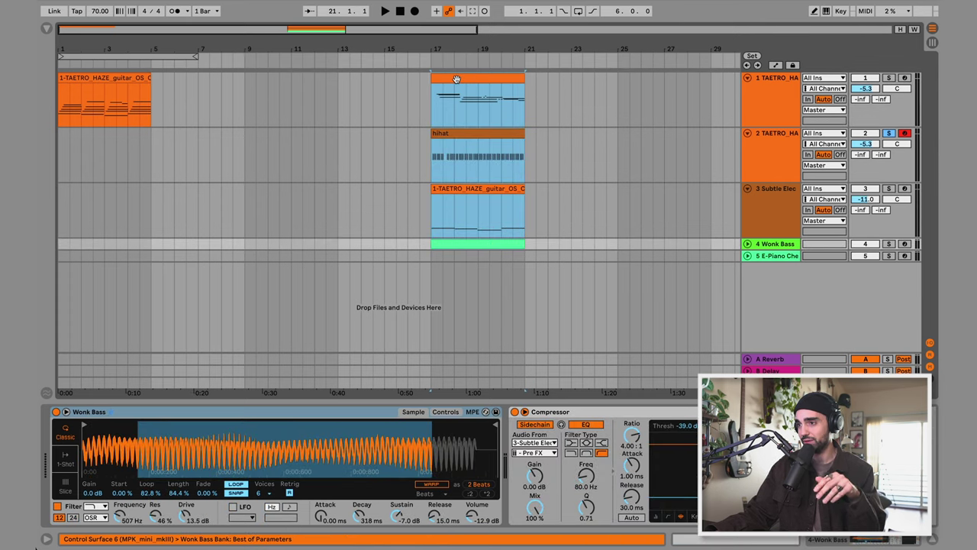
click(458, 90)
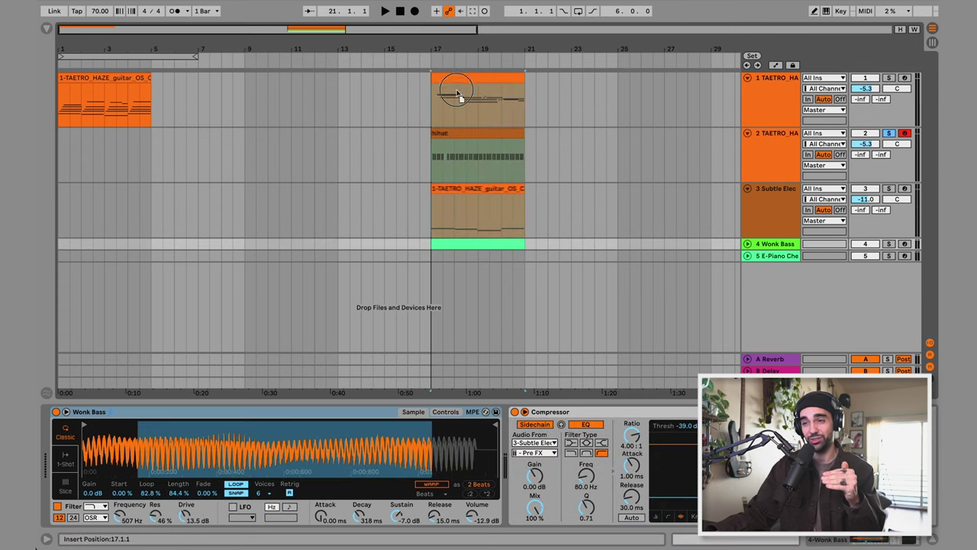
drag(458, 116, 456, 145)
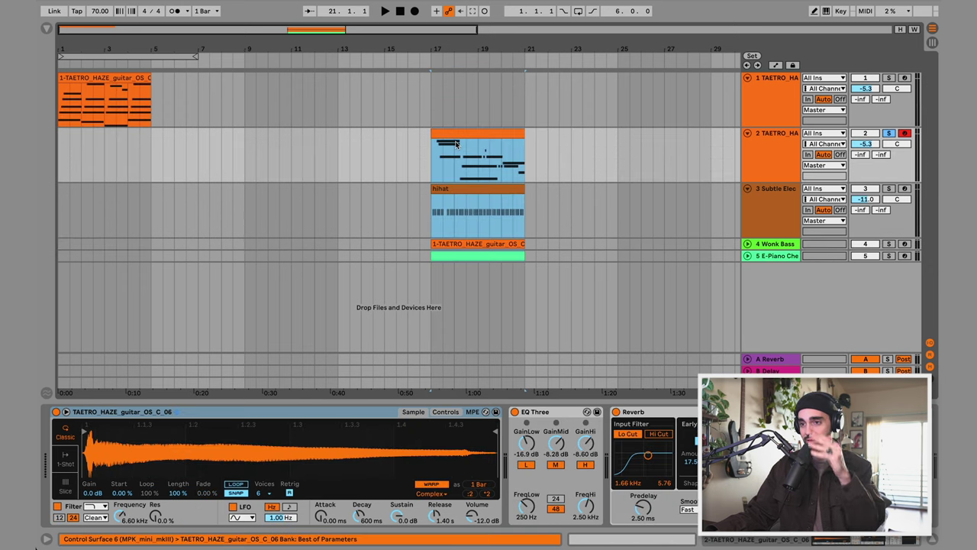
Step: Solo the Subtle Electronics drum track and audition its hihat clip from bar 17
click(437, 210)
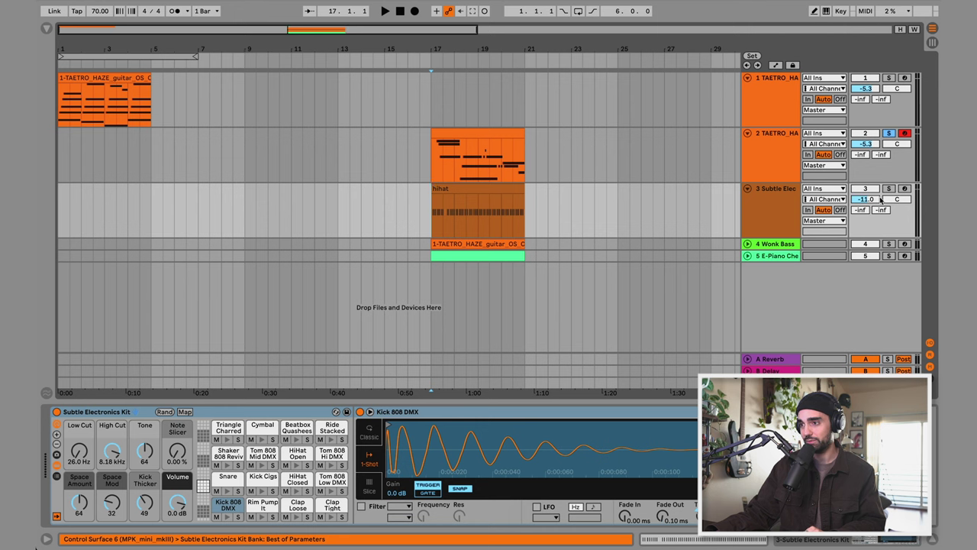
key(space)
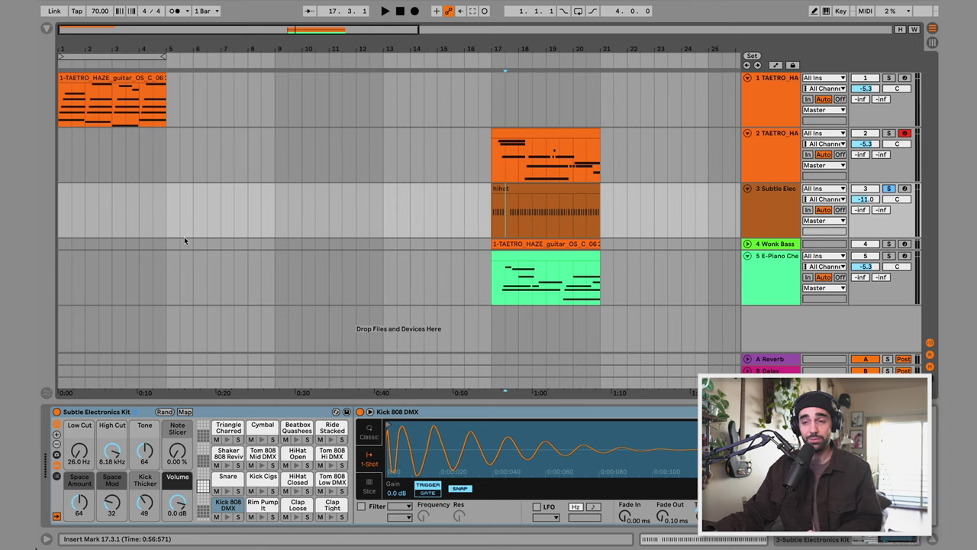
click(183, 241)
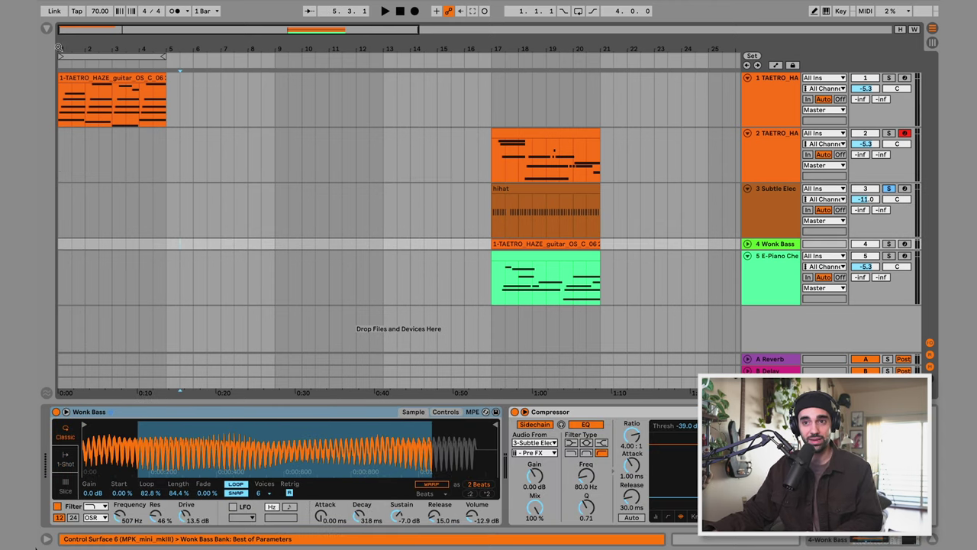
Step: Select the four-bar loop region at bar 1, unsolo the drum track and audition the guitar clip there
click(145, 55)
key(space)
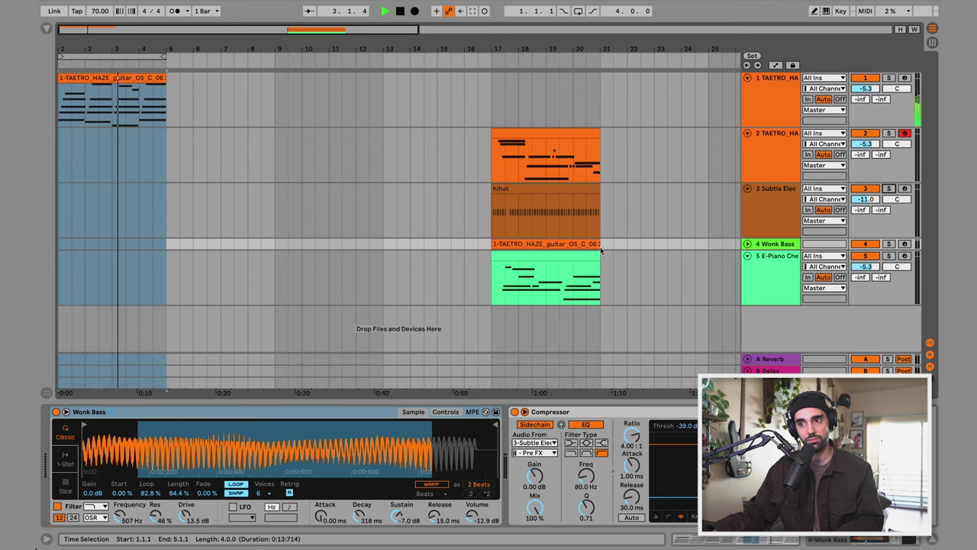
key(space)
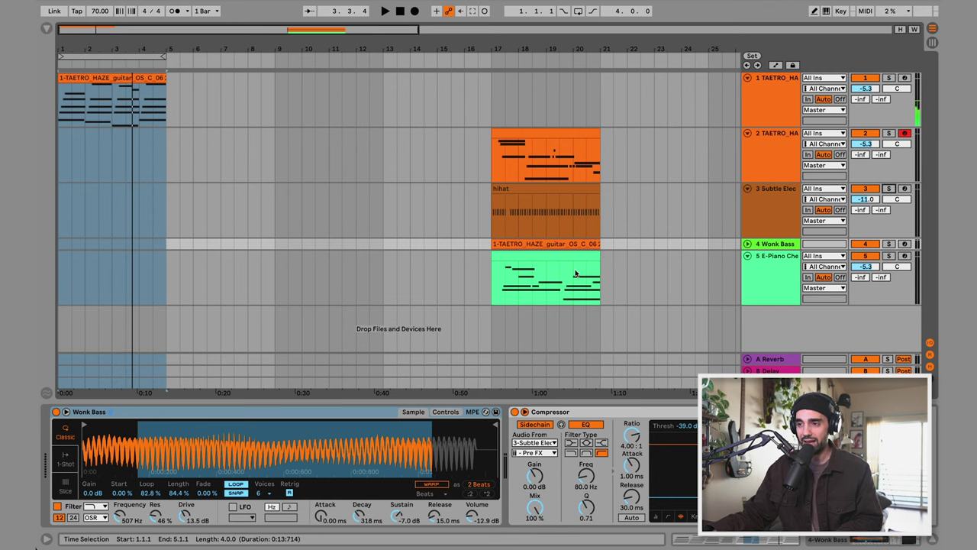
Step: Solo the E-Piano track and audition its clip from bar 17
click(501, 290)
key(space)
click(890, 255)
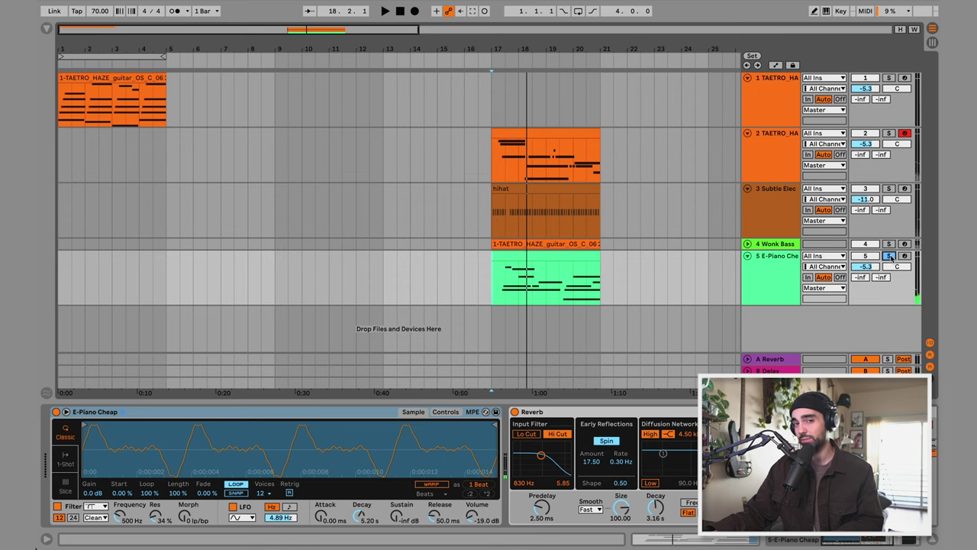
Step: Move the second-row E-Piano clip from Session View onto the E-Piano track at bar 1 of the Arrangement
key(Tab)
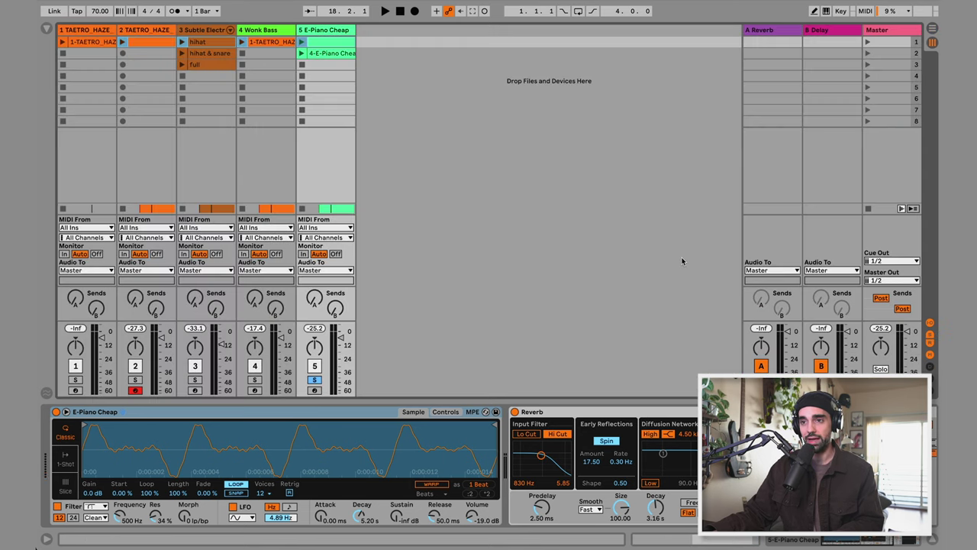
click(391, 86)
click(318, 52)
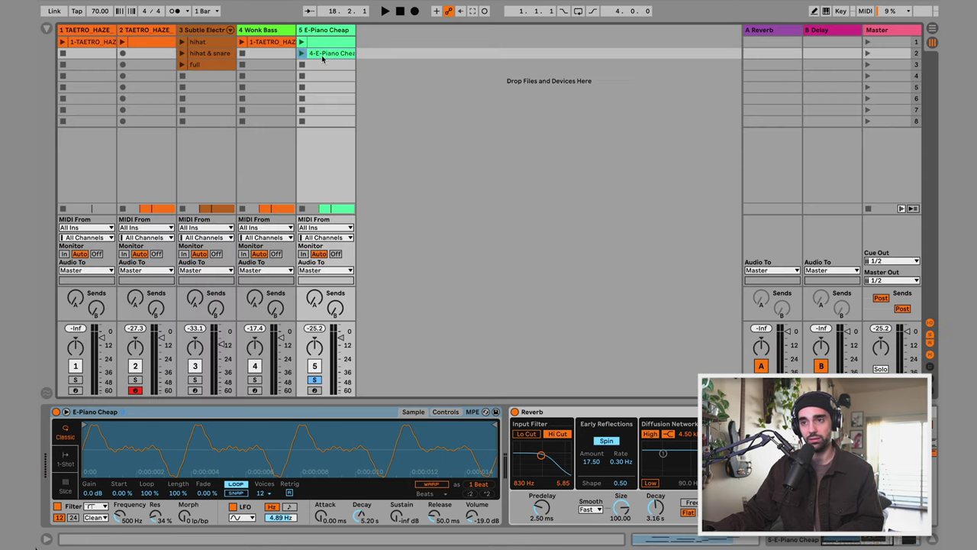
key(Tab)
drag(353, 59, 62, 283)
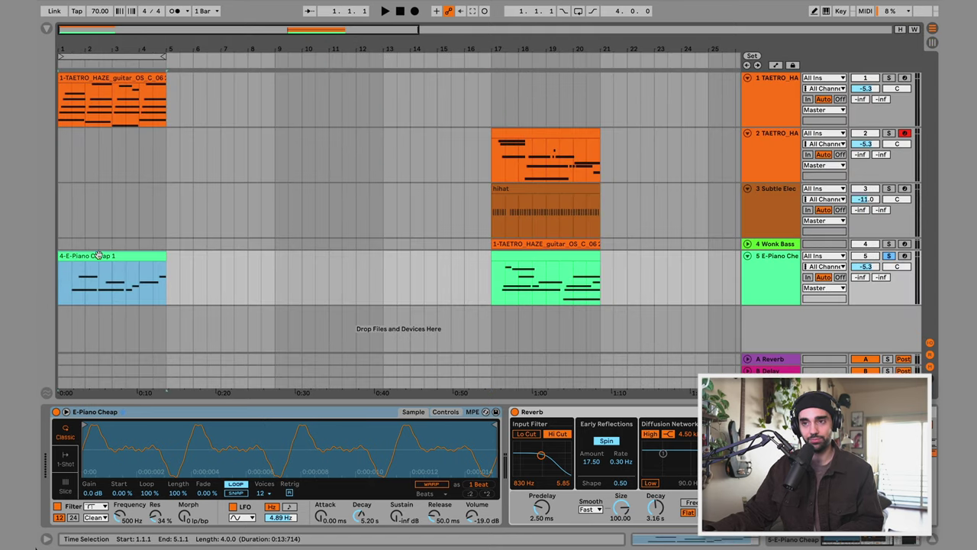
Step: Unsolo the E-Piano track and play the guitar and E-Piano clips together from bar 1
click(67, 280)
click(894, 257)
key(space)
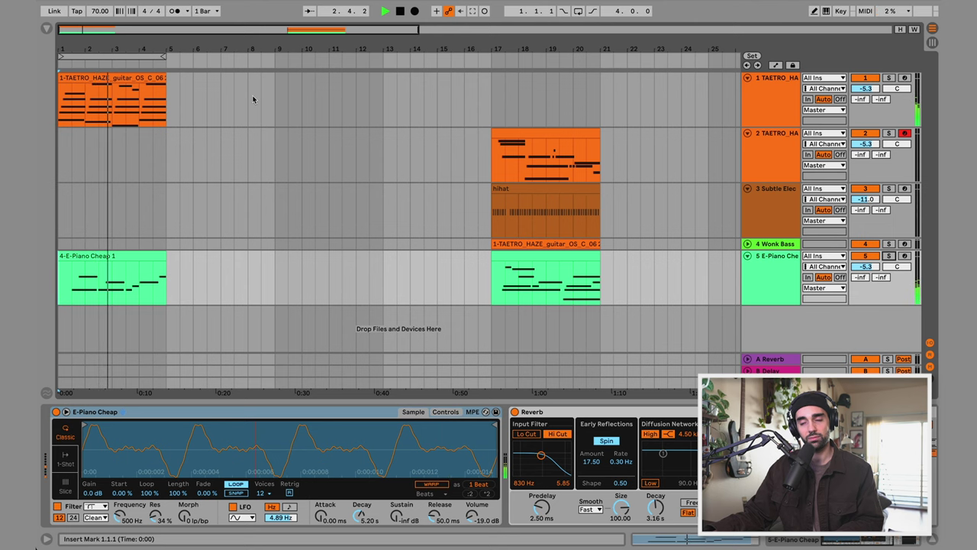
click(276, 201)
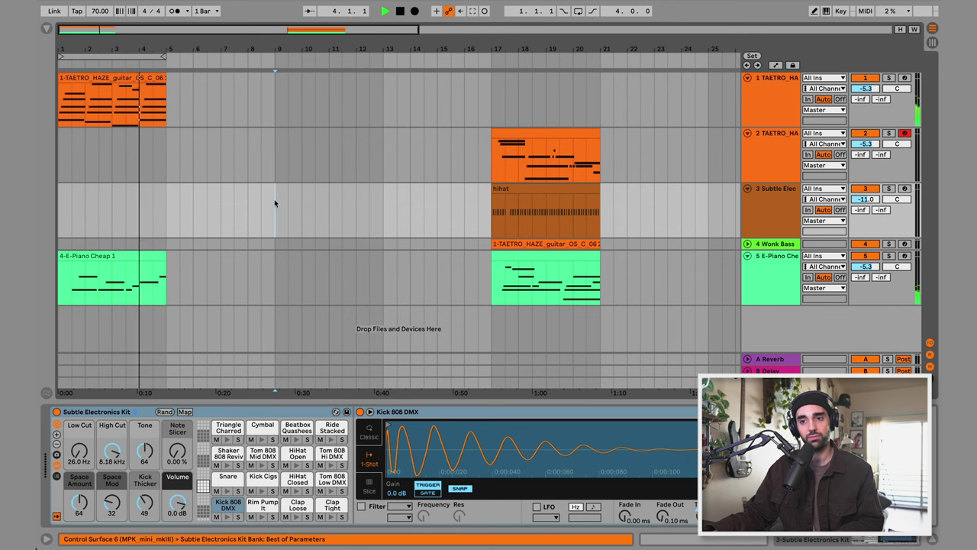
Step: Stop playback and duplicate the first track's guitar clip so the copy starts at bar 5
click(86, 77)
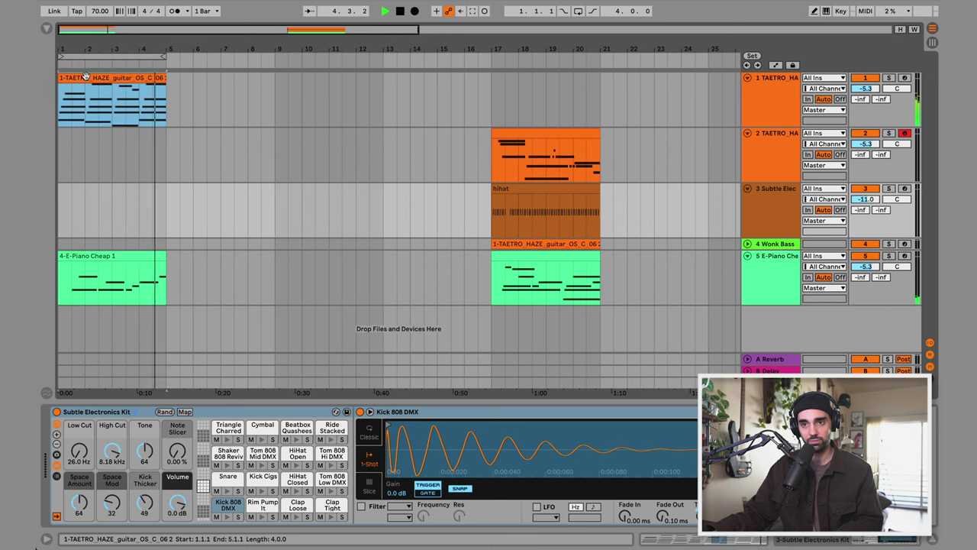
key(space)
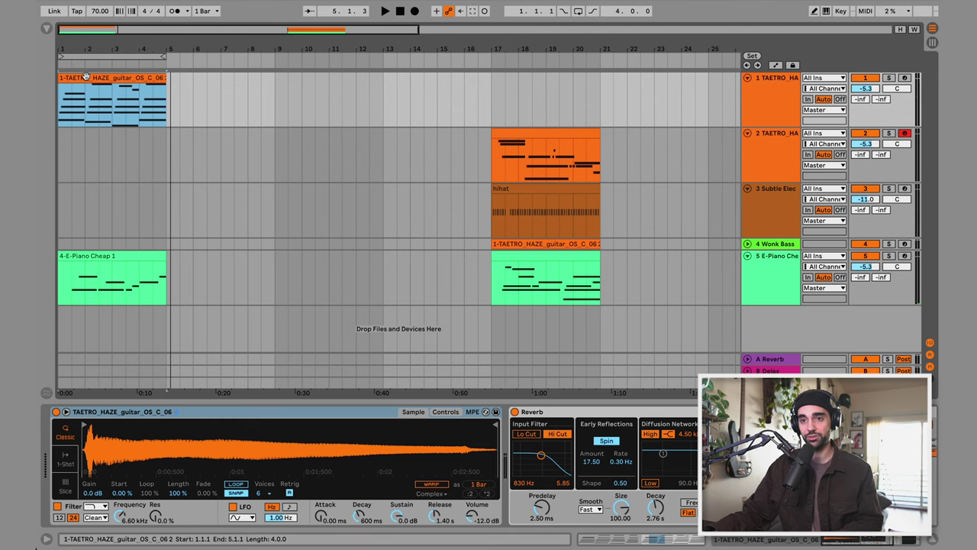
key(ctrl+d)
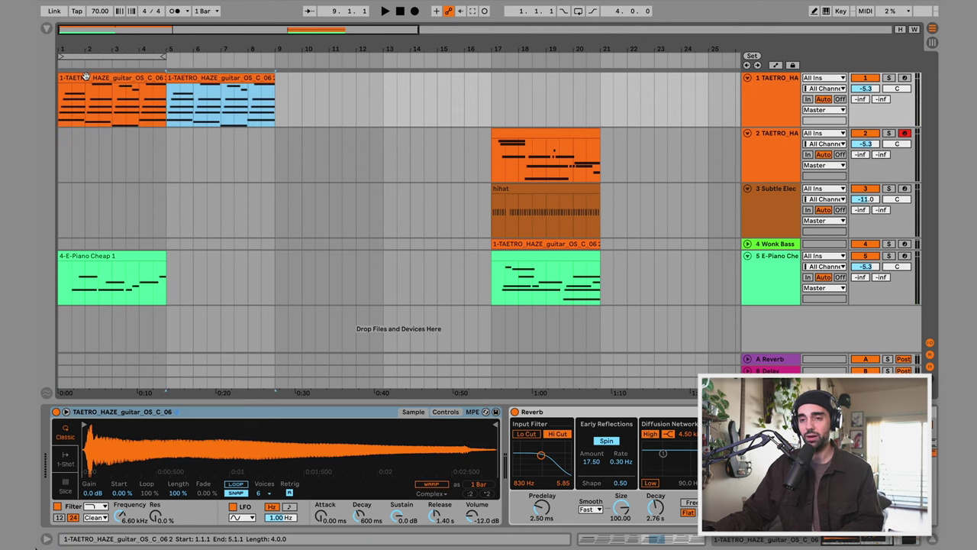
click(189, 99)
Step: Move the hihat clip from bar 17 to bar 1 on its track and duplicate it to bar 5
click(120, 284)
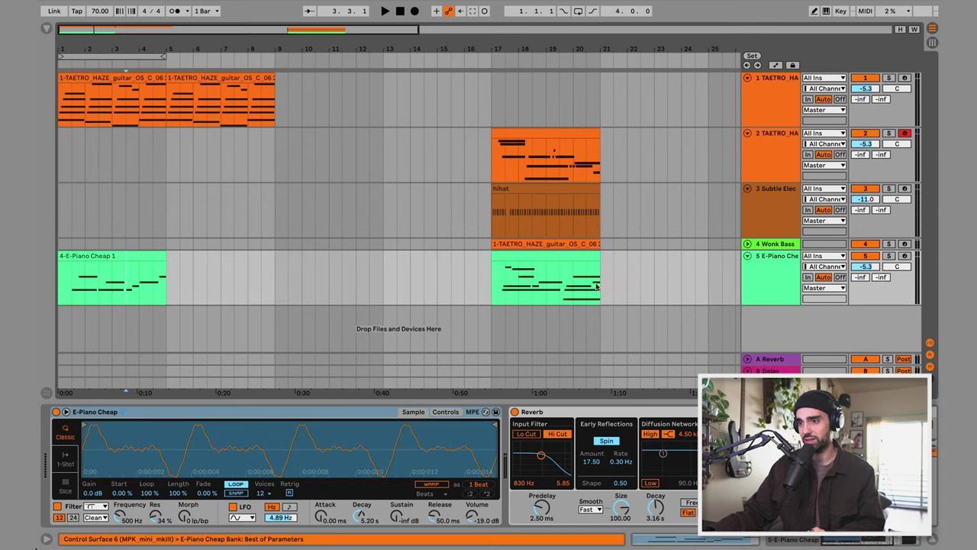
click(526, 197)
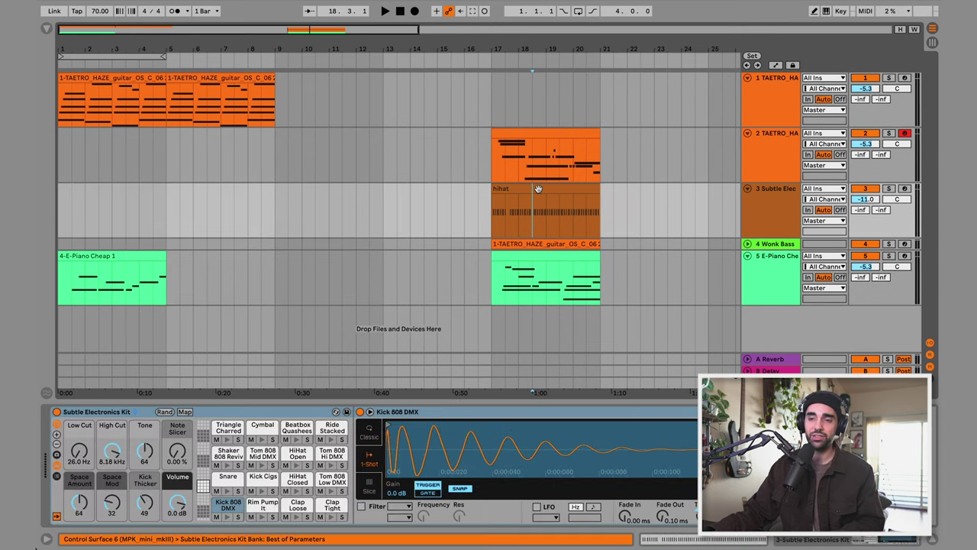
drag(538, 189, 101, 189)
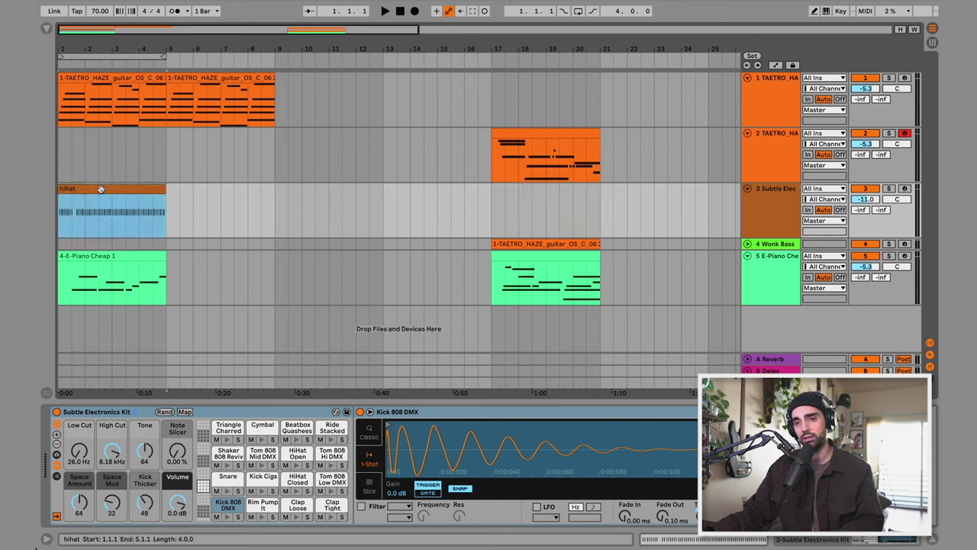
key(ctrl+d)
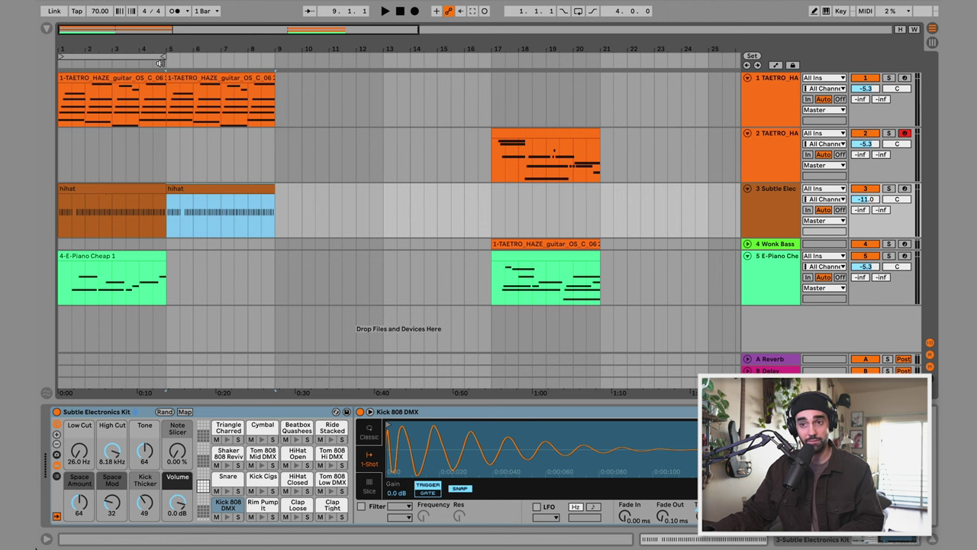
Step: Trim the start of the first hihat clip so it begins at bar 3
drag(61, 187, 111, 197)
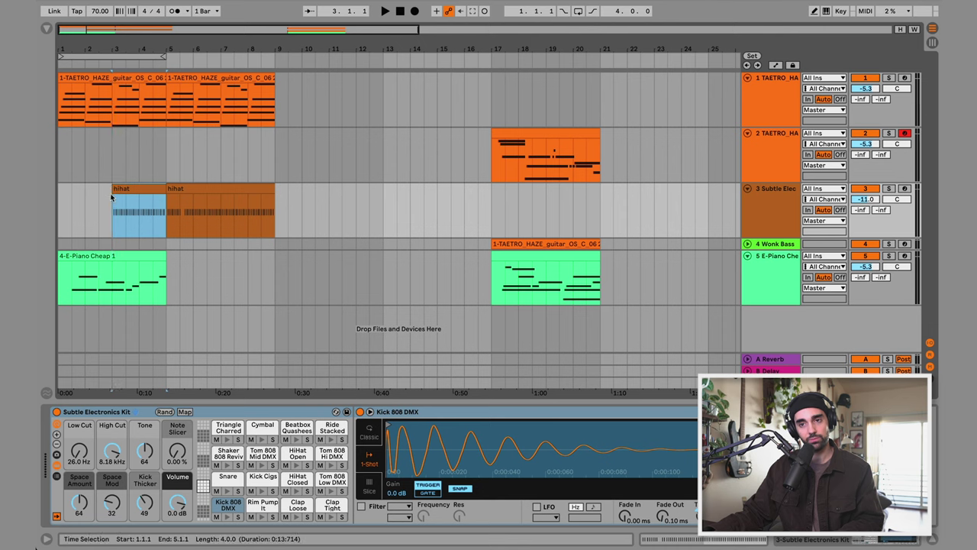
click(95, 90)
click(113, 256)
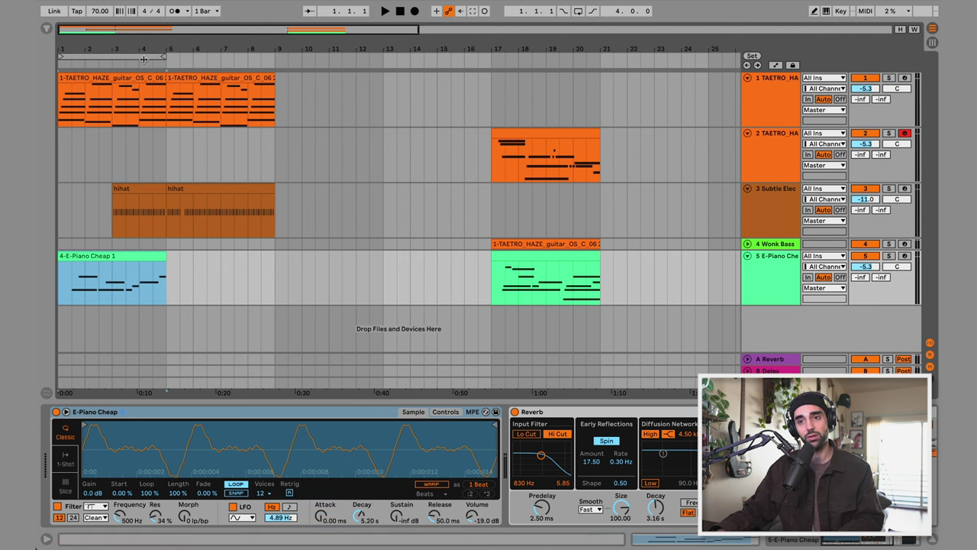
Step: Shift the four-bar loop region to bars 5 to 9 and play the Arrangement from the beginning through the hihat entry
drag(116, 53, 236, 60)
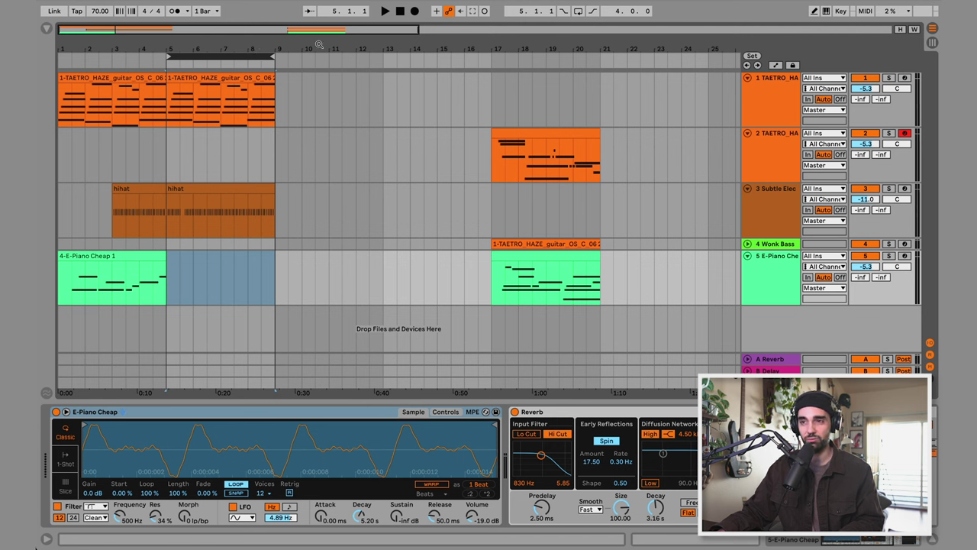
click(399, 11)
key(space)
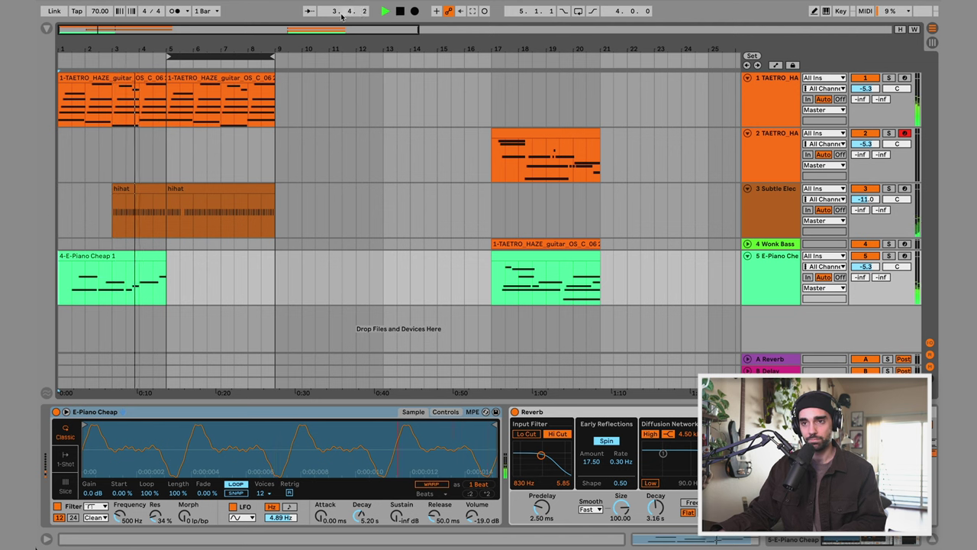
scroll(115, 58, up, 5)
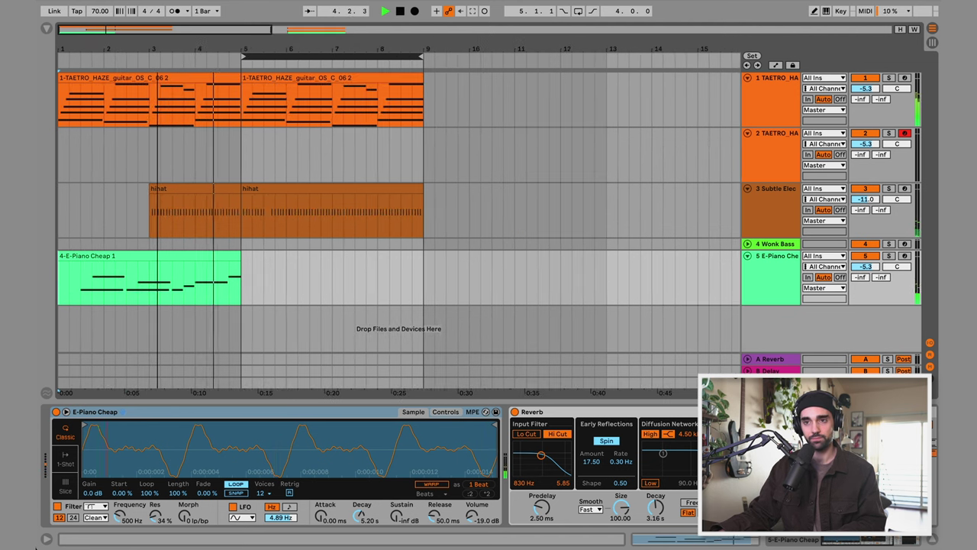
drag(170, 49, 185, 49)
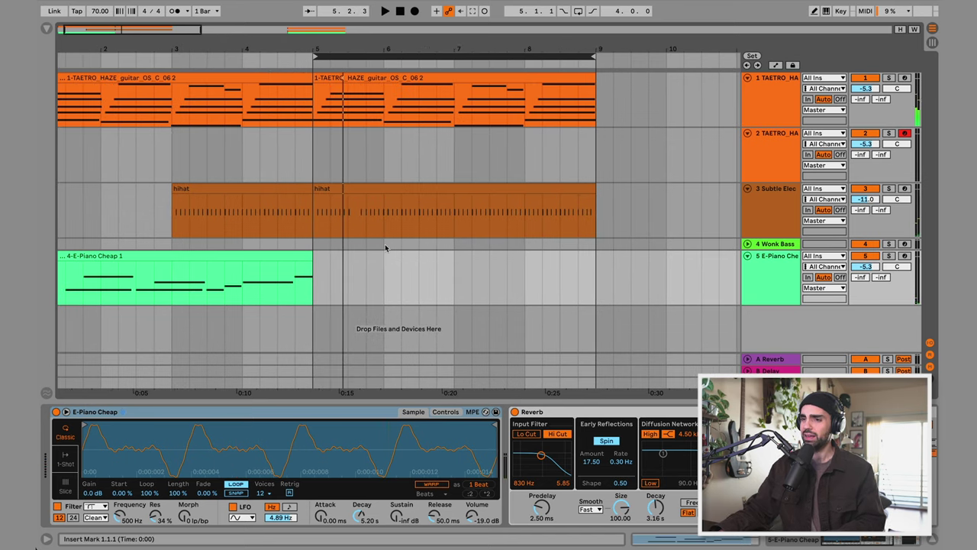
Step: Stop playback and trim the end of the first hihat clip to 4.4.1, leaving a gap before bar 5
click(345, 222)
key(space)
click(296, 223)
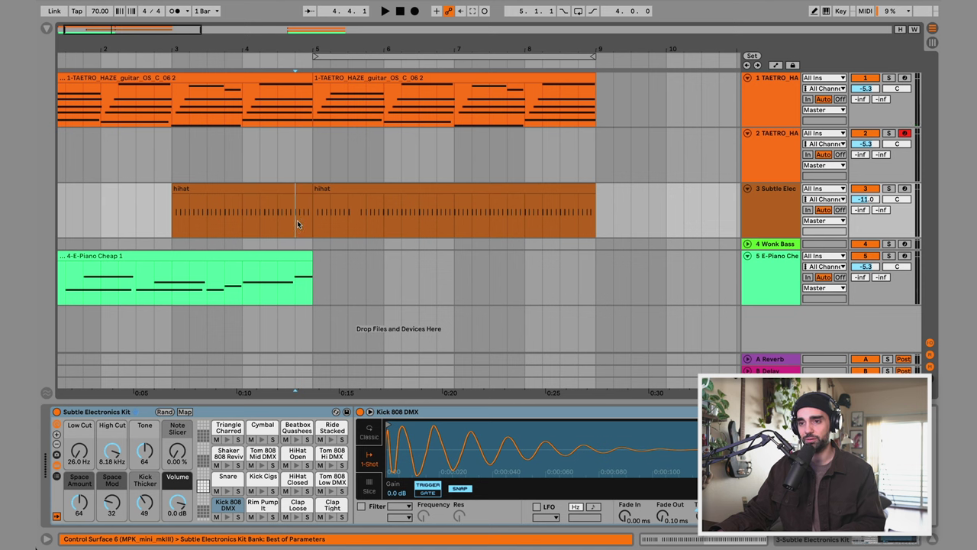
drag(307, 189, 303, 190)
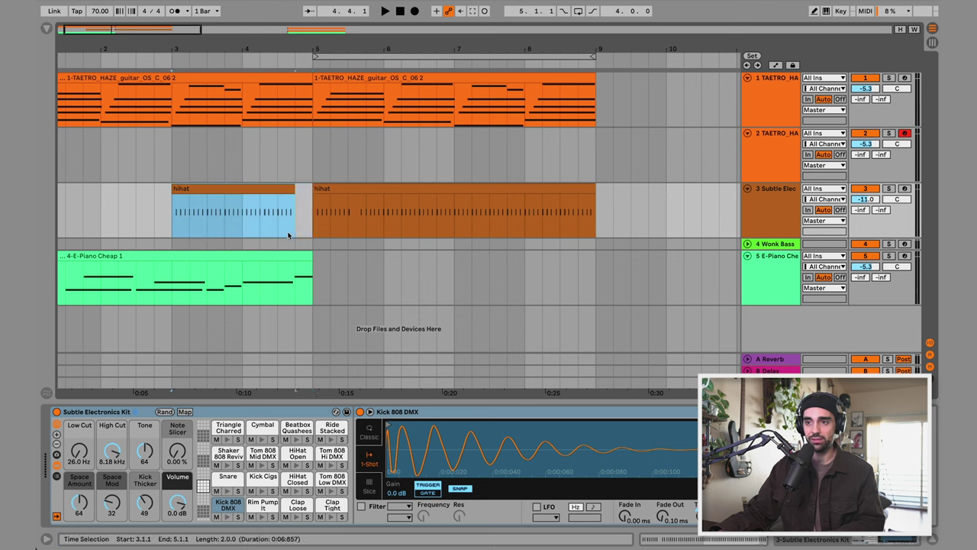
Step: Audition the hihat gap by playing from bar 4 into bar 5
click(296, 192)
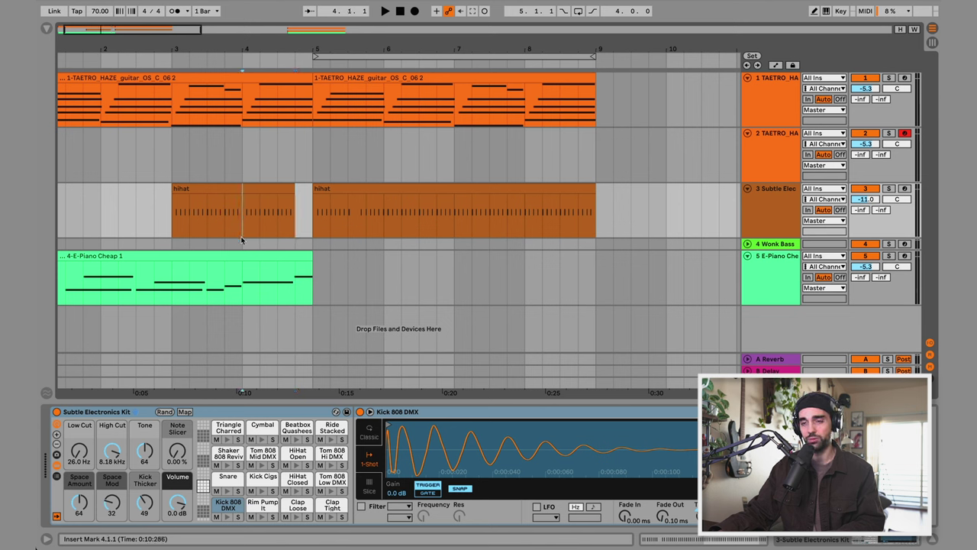
key(space)
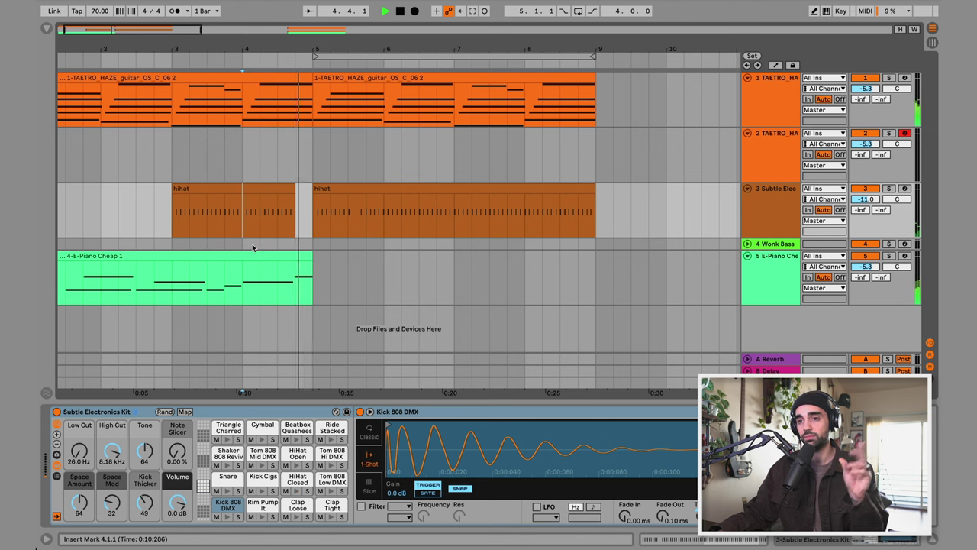
key(space)
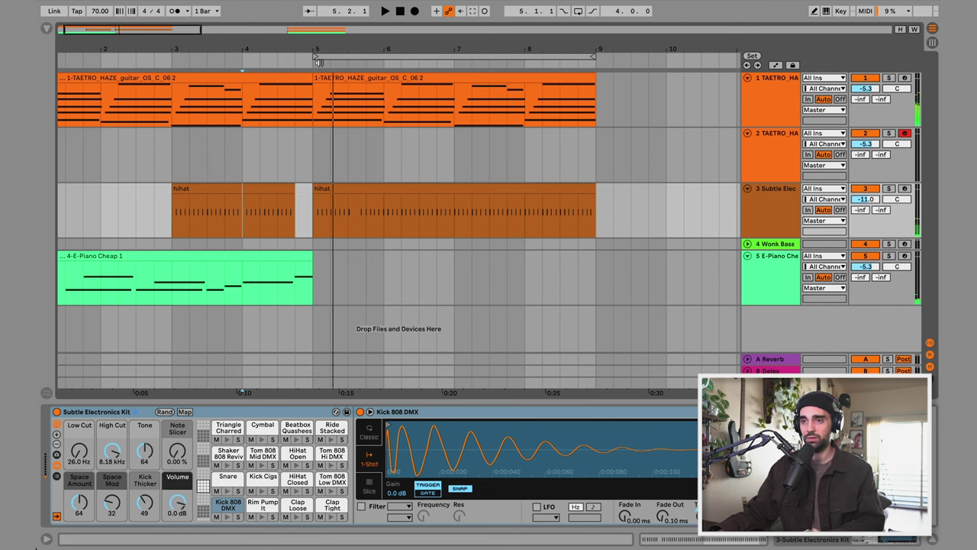
Step: Replace the hihat clip at bars 5 to 9 on the drum track with the full drum clip from Session View and audition it
key(w)
click(212, 55)
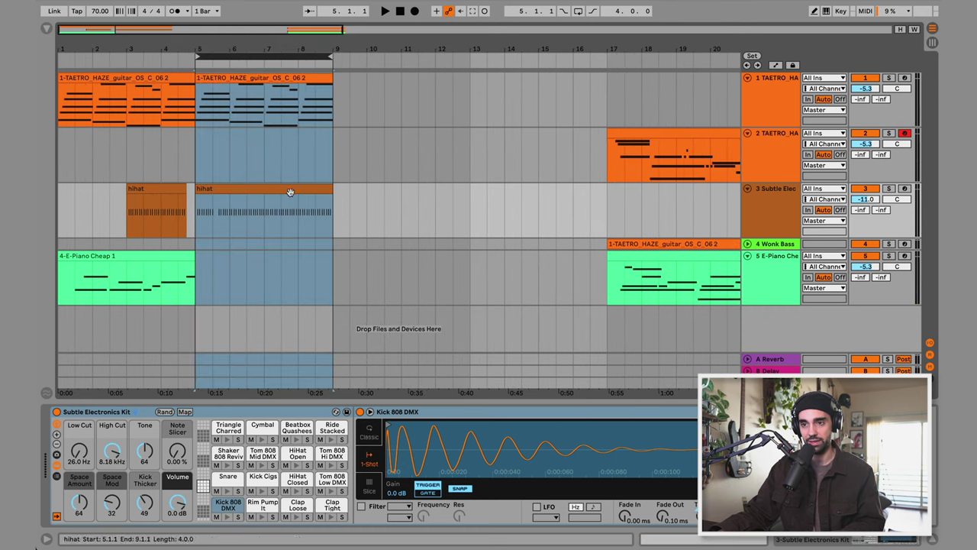
key(Tab)
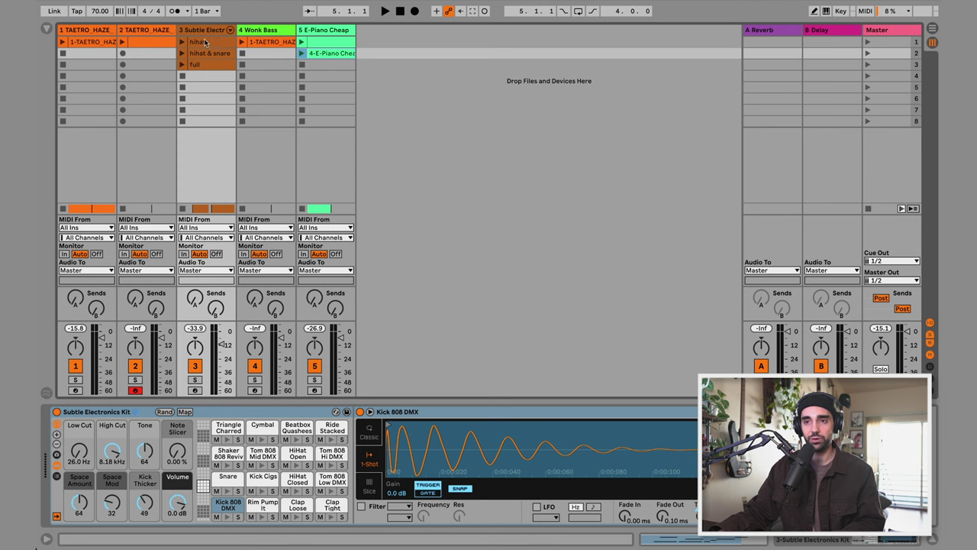
drag(193, 66, 196, 220)
key(Tab)
key(space)
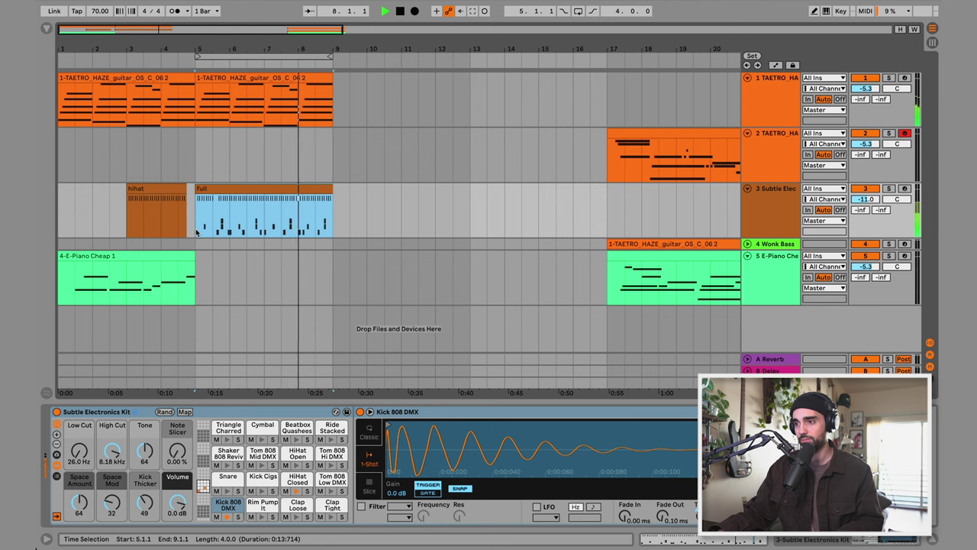
key(space)
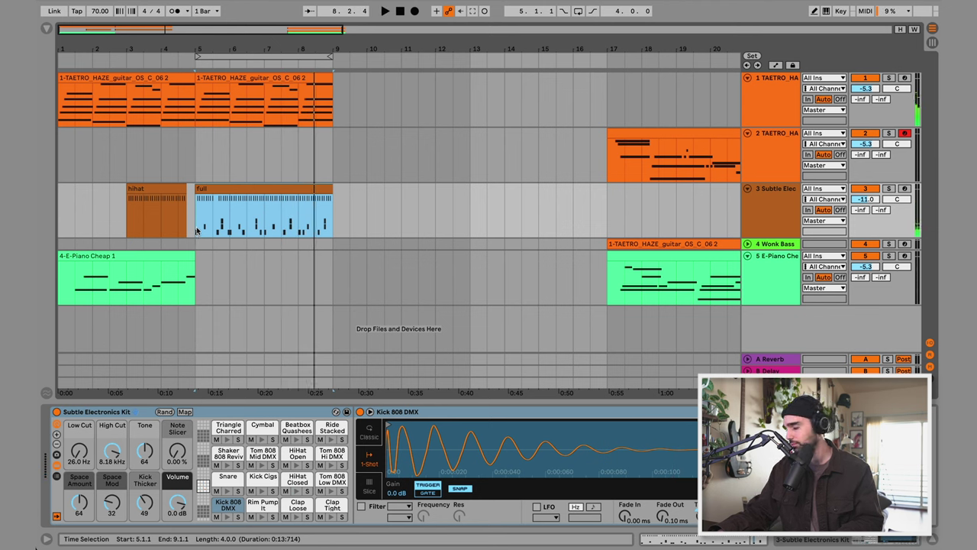
Step: Examine the guitar and full drum clips in the loop region and play the Arrangement from bar 5
click(223, 57)
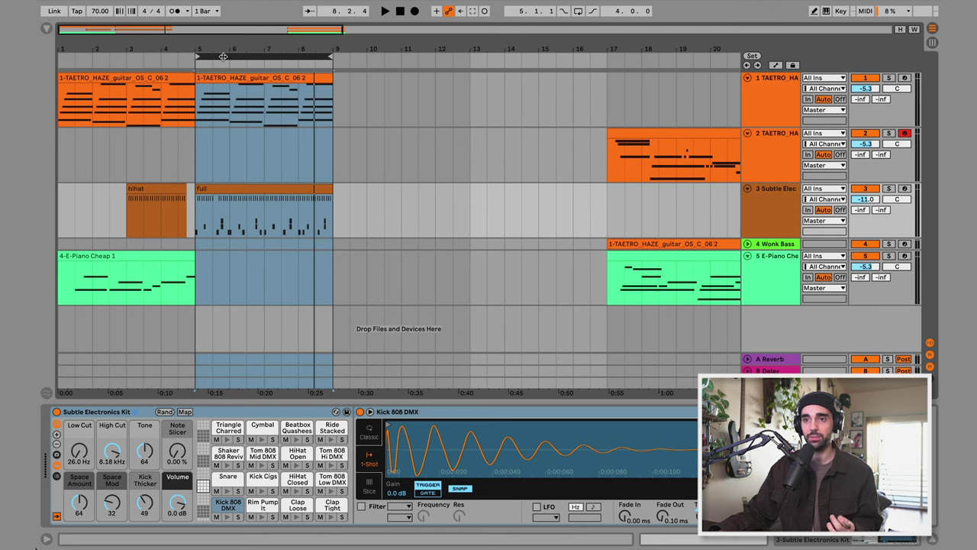
click(226, 79)
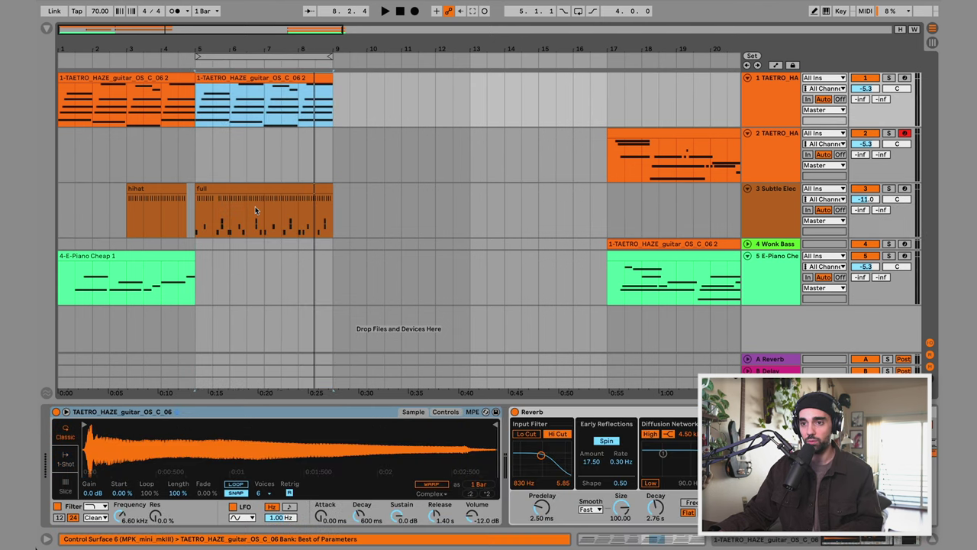
click(244, 184)
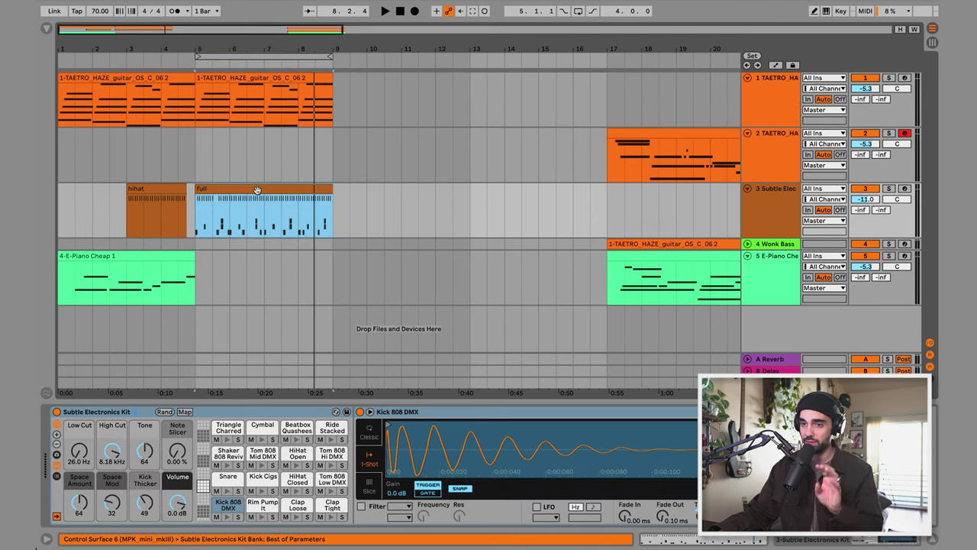
click(195, 218)
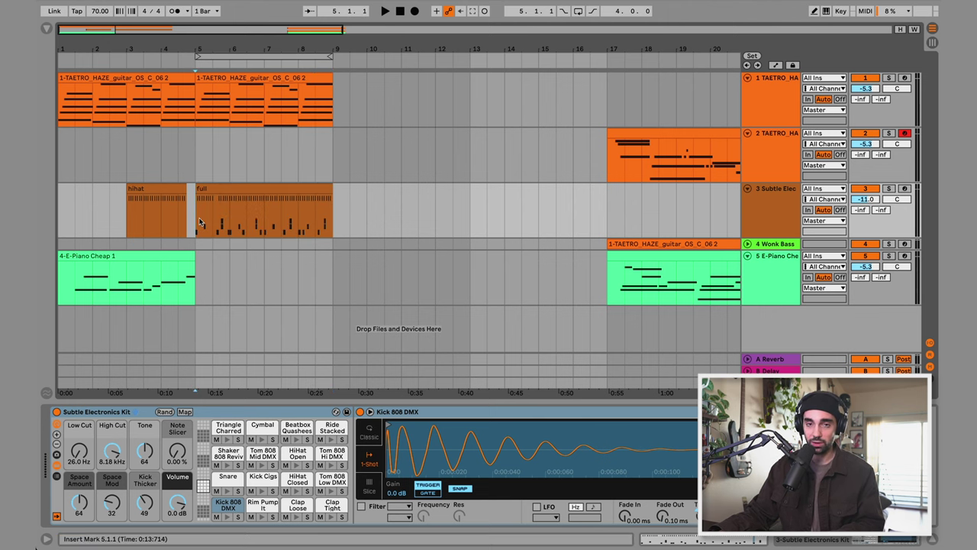
key(space)
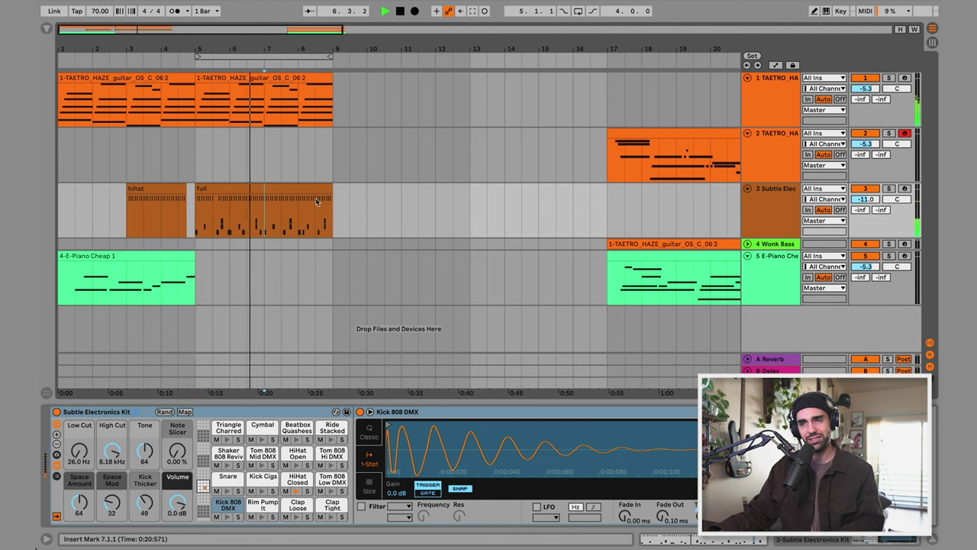
key(space)
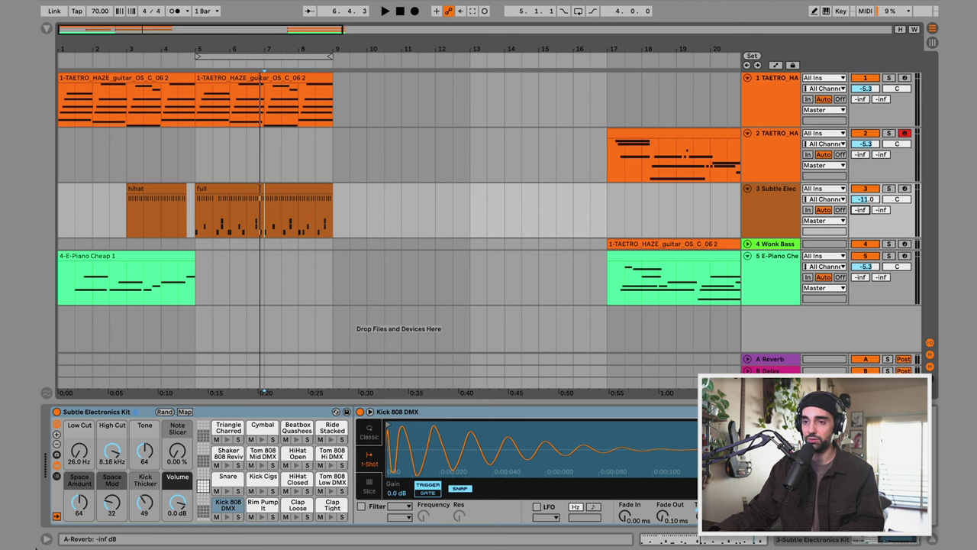
Step: Play from bar 7 while trying out the drum track's Reverb send, and leave the send at -inf dB
click(265, 230)
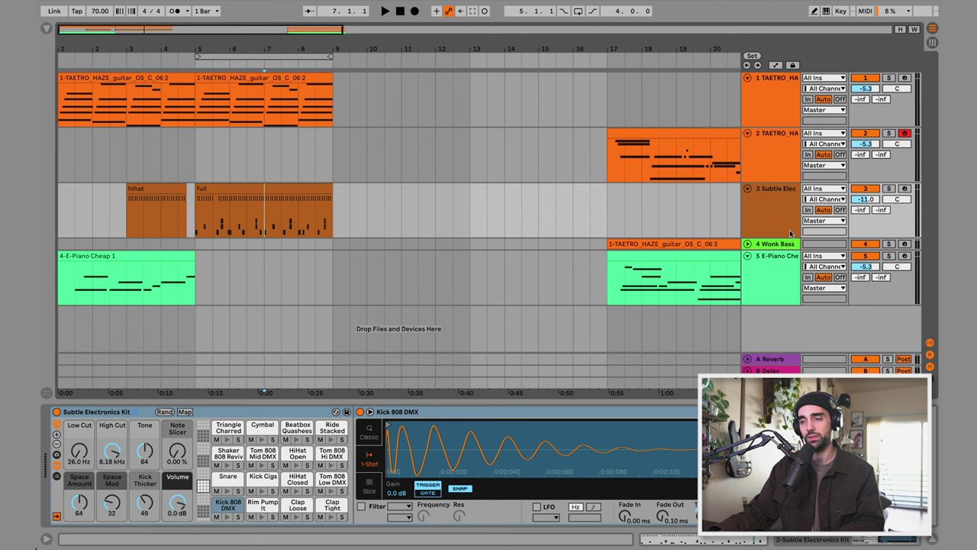
key(space)
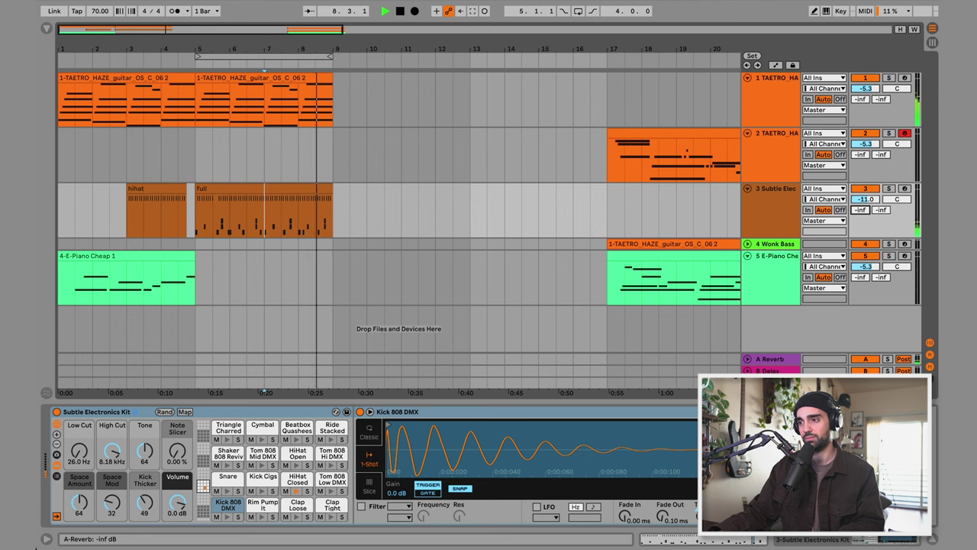
key(space)
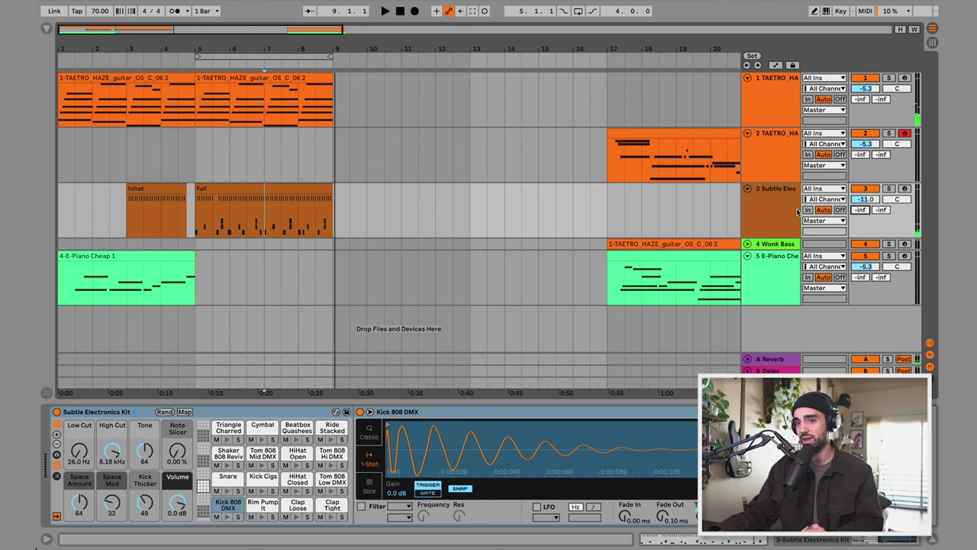
drag(861, 209, 861, 221)
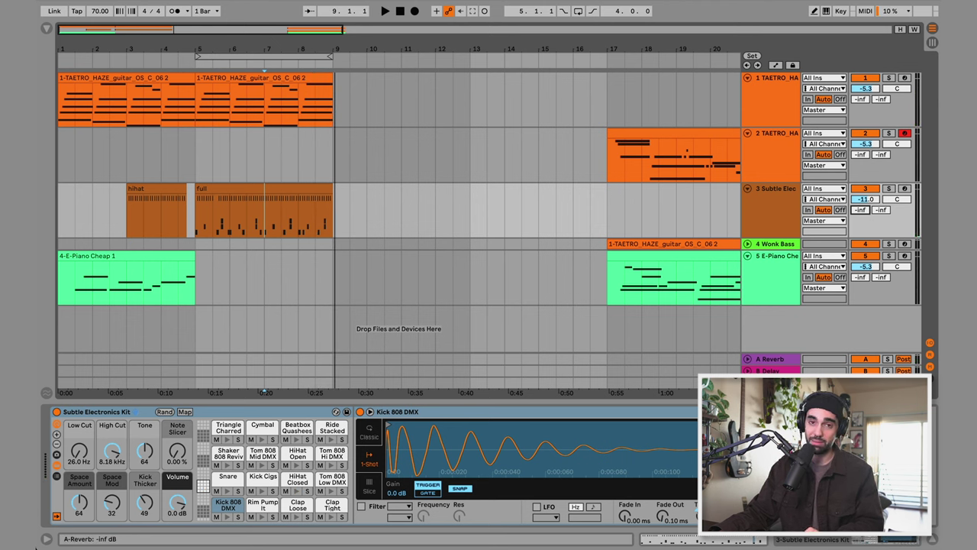
Step: Show the automation lanes and raise the drum track's A-Reverb send automation to 0.0 dB between 7.2.1 and 7.3.1
click(776, 66)
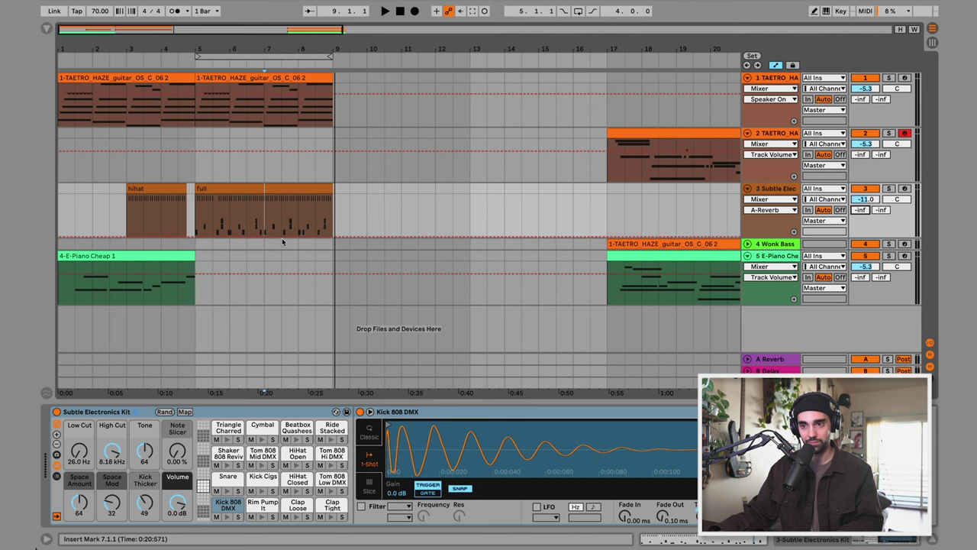
drag(288, 51, 323, 246)
click(241, 226)
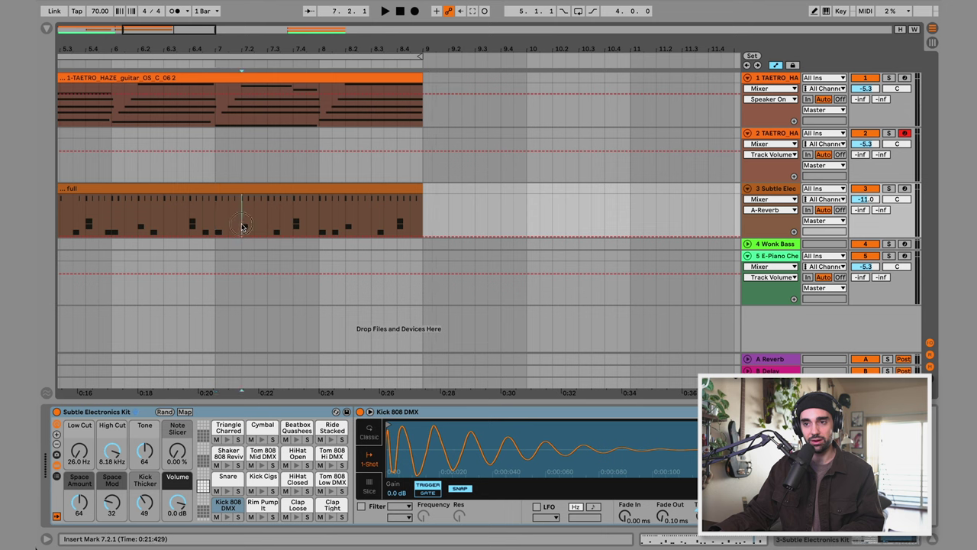
drag(243, 231, 269, 231)
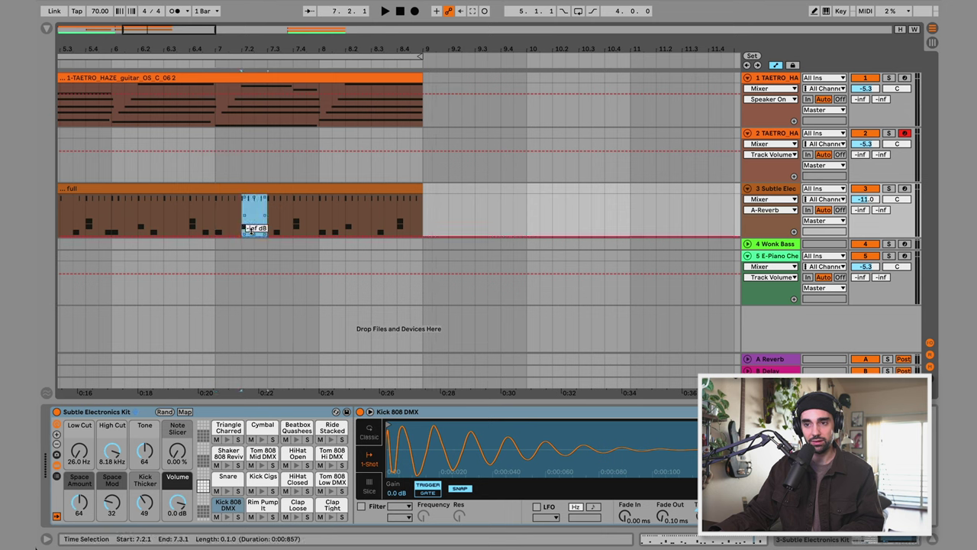
click(254, 226)
drag(242, 226, 262, 225)
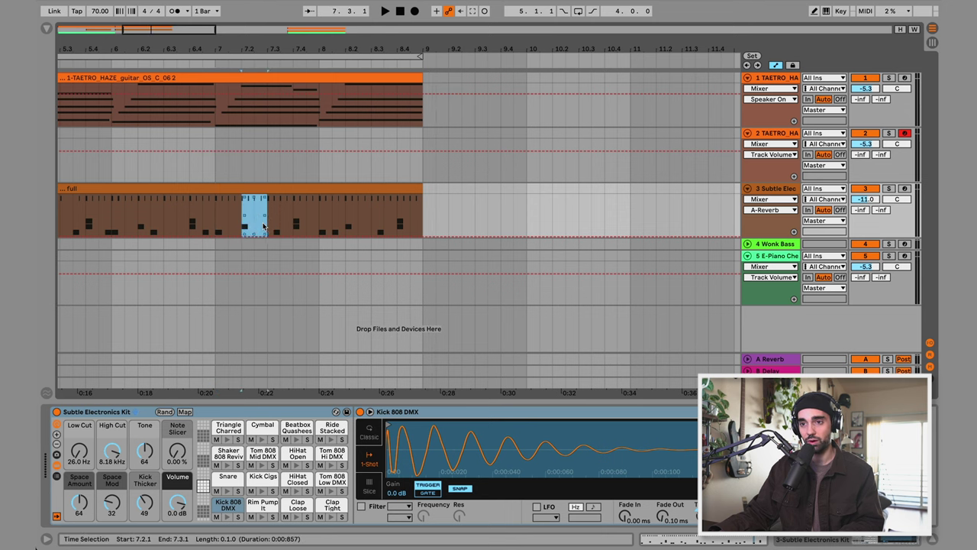
click(254, 226)
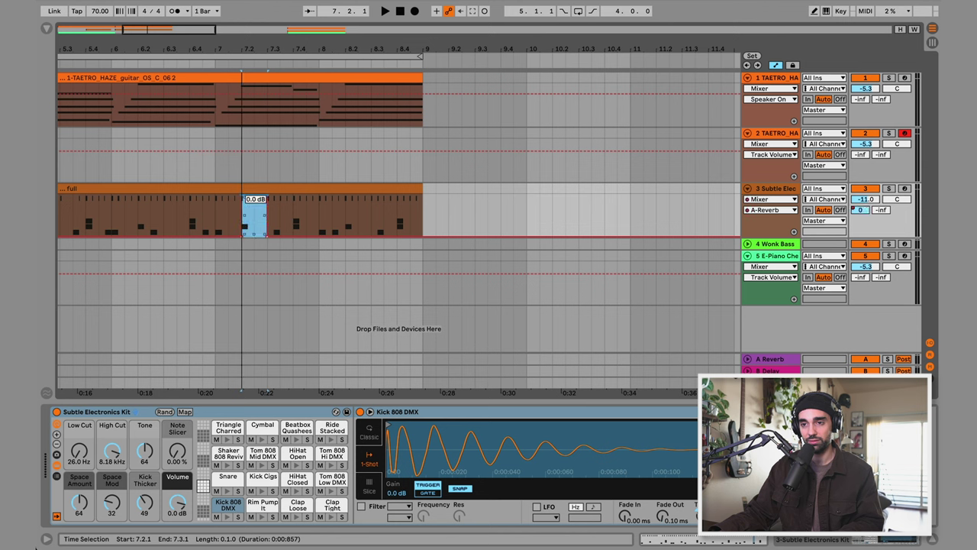
Step: Audition the Reverb send boost from bar 7 and shorten it by lowering the automation to -inf dB from 7.2.3 to 7.3.1
click(213, 227)
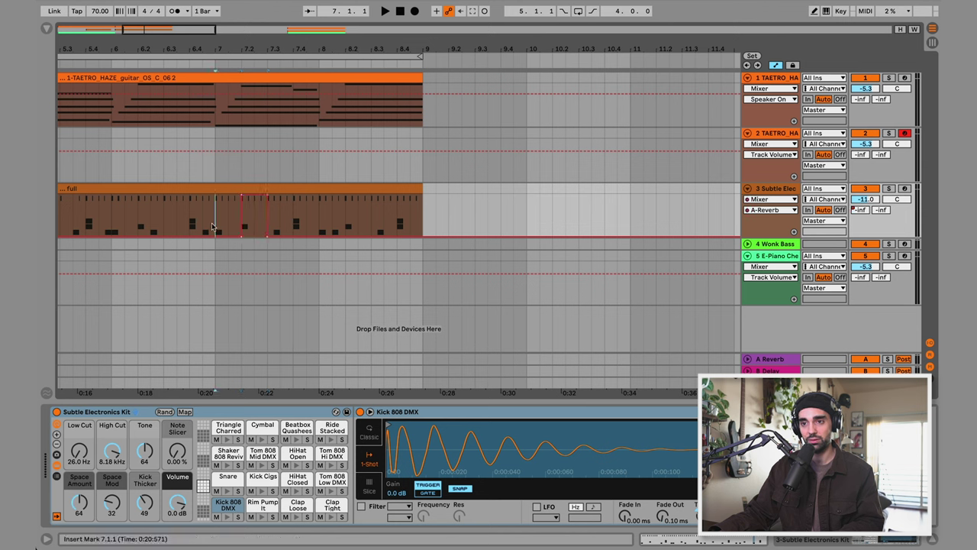
key(space)
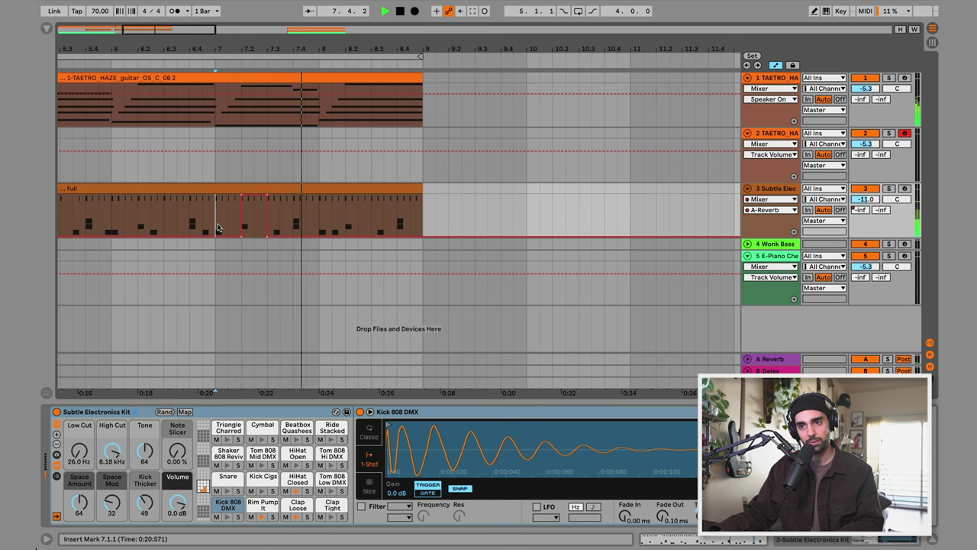
click(254, 223)
key(space)
mouse_move(255, 223)
mouse_down()
mouse_move(261, 210)
mouse_move(259, 232)
mouse_move(242, 233)
mouse_up()
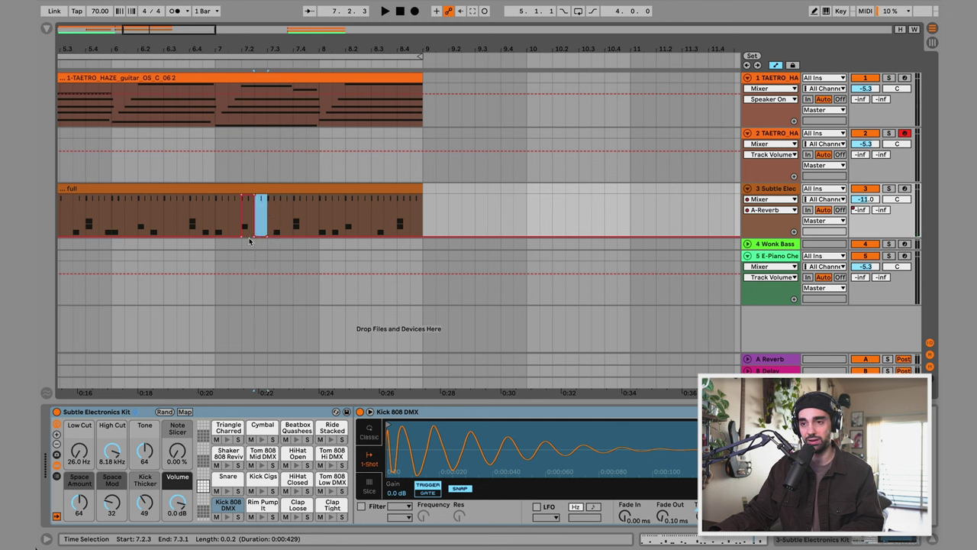
Step: Add Reverb send boosts of 0 dB to the drum track at 8.2.1–8.2.3 and 8.4.1–8.4.3, auditioning from 6.4.3 in between
drag(348, 226, 350, 226)
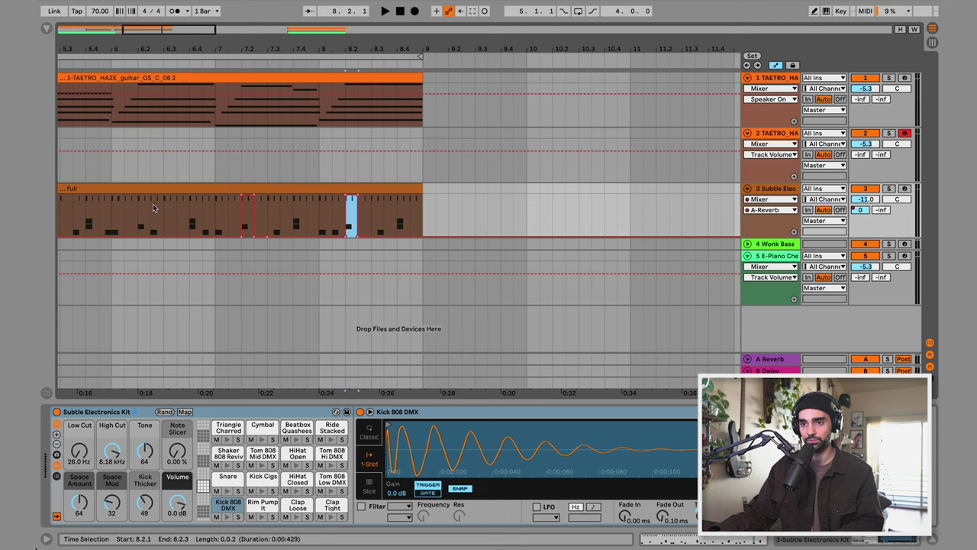
click(205, 217)
key(space)
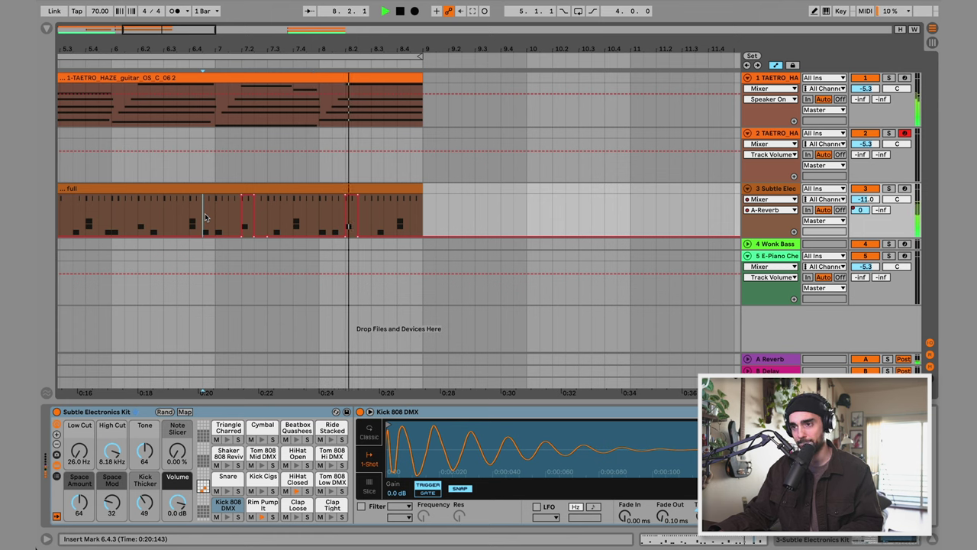
key(space)
drag(396, 229, 409, 230)
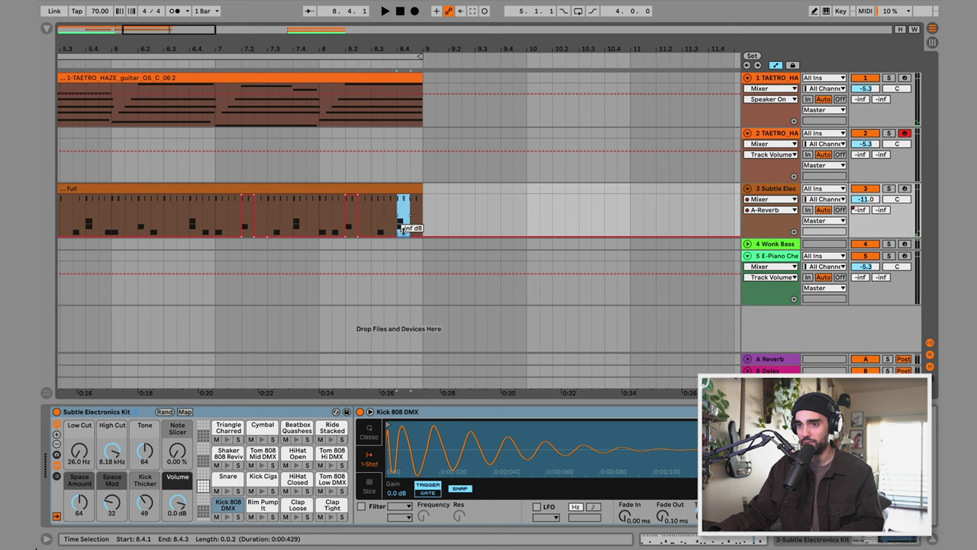
Step: Try duplicating the full drum clip together with its Reverb automation to bars 9 to 13, and undo the duplication
drag(306, 49, 320, 40)
click(267, 58)
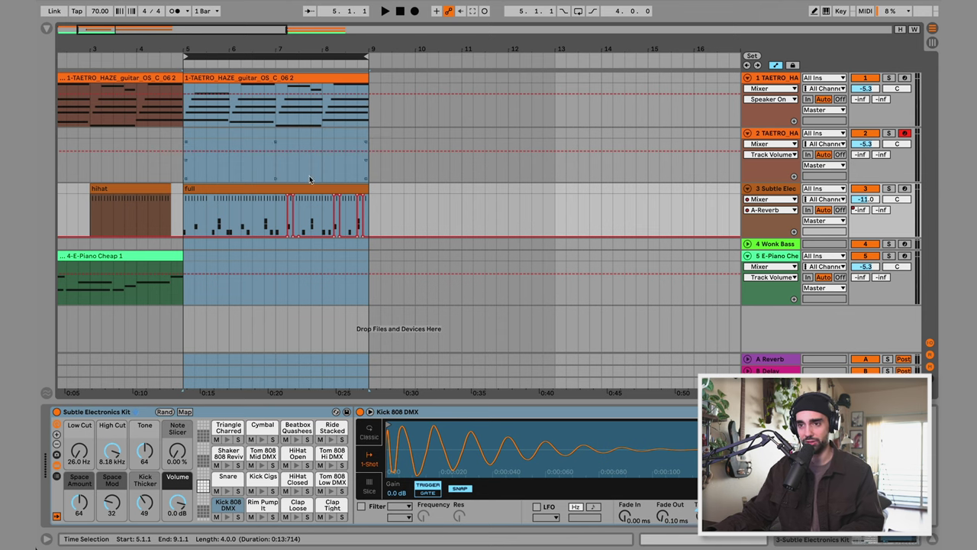
key(minus)
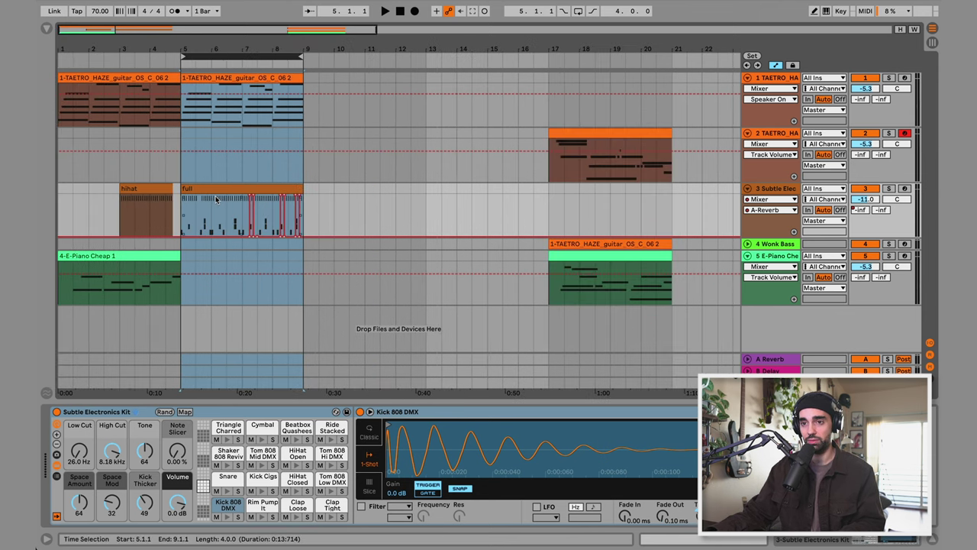
click(213, 189)
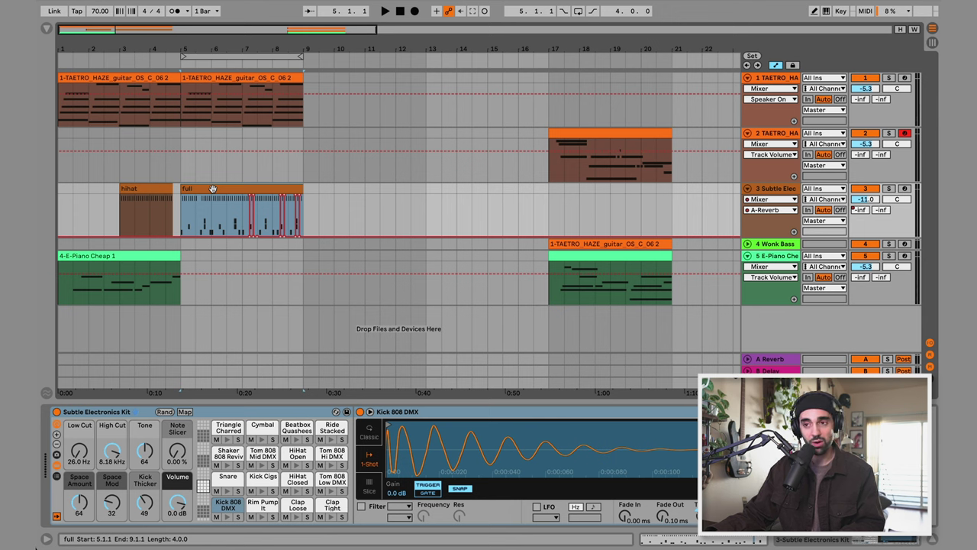
key(ctrl+d)
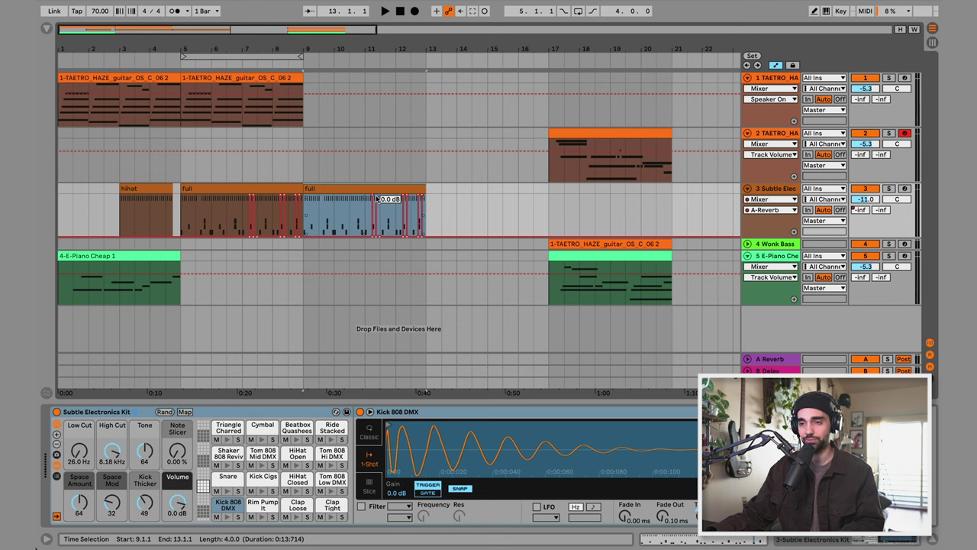
key(ctrl+z)
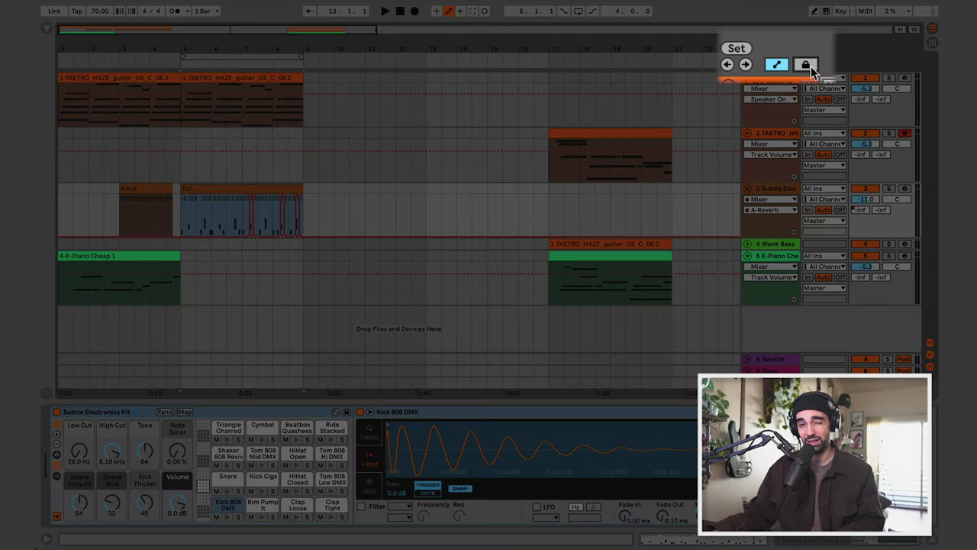
Step: Duplicate the full drum clip to bars 9 to 13 with the automation envelopes locked, and audition the copy from bar 9
click(806, 65)
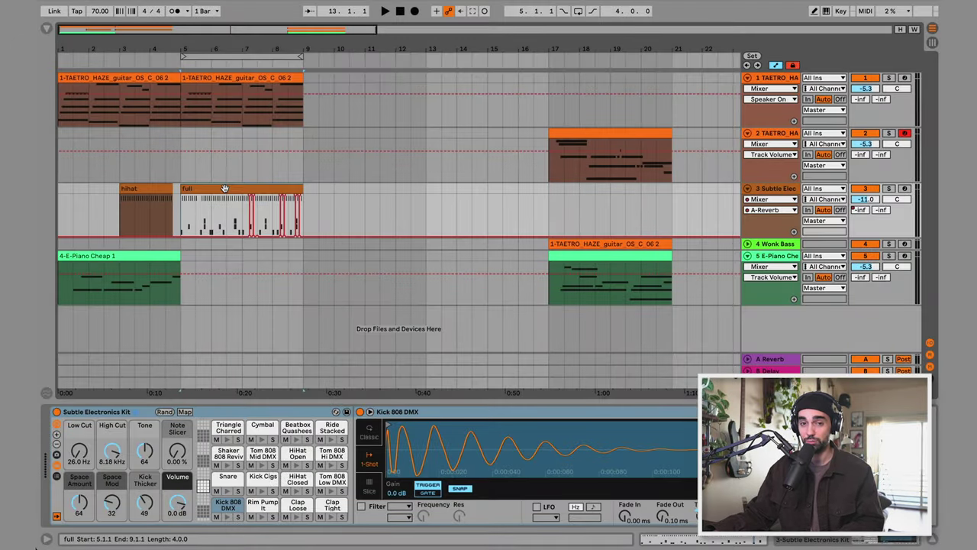
key(ctrl+d)
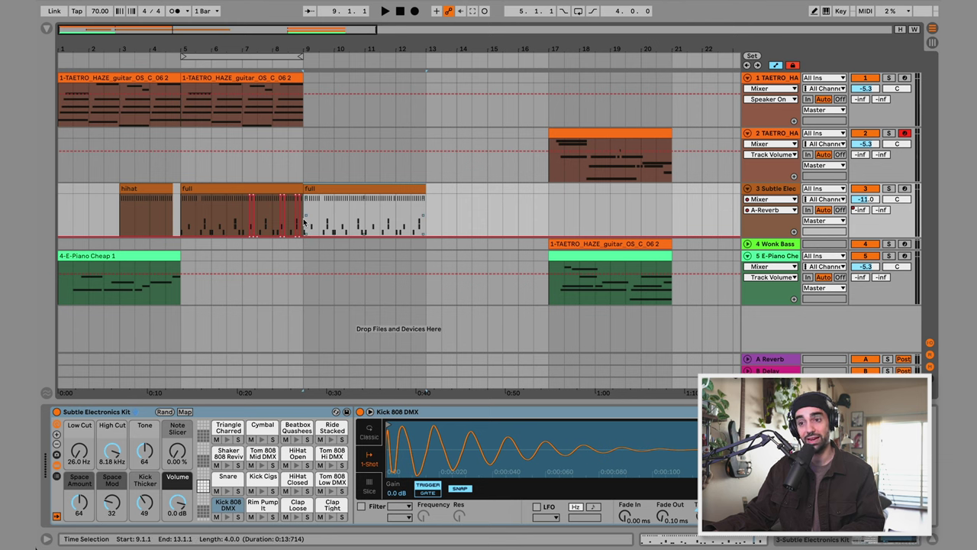
click(302, 223)
key(space)
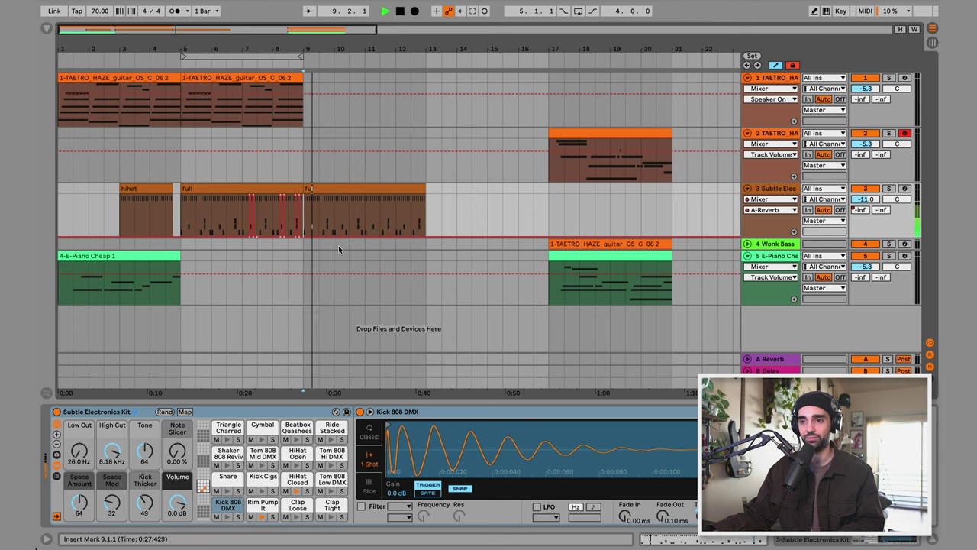
key(space)
Step: Move the first full drum clip to 13.3.1 without its automation, return it to bar 5, and unlock the envelopes
drag(218, 191, 468, 187)
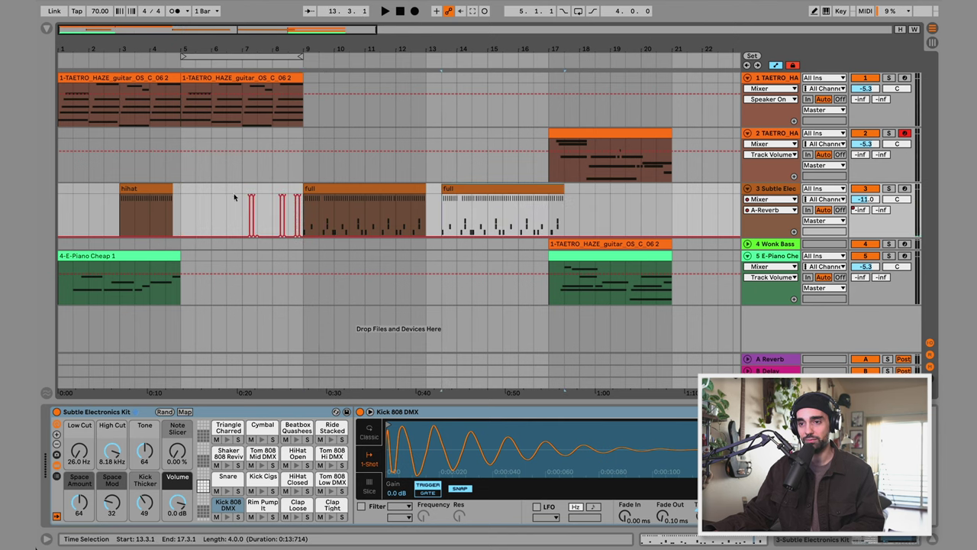
drag(551, 189, 289, 190)
click(260, 196)
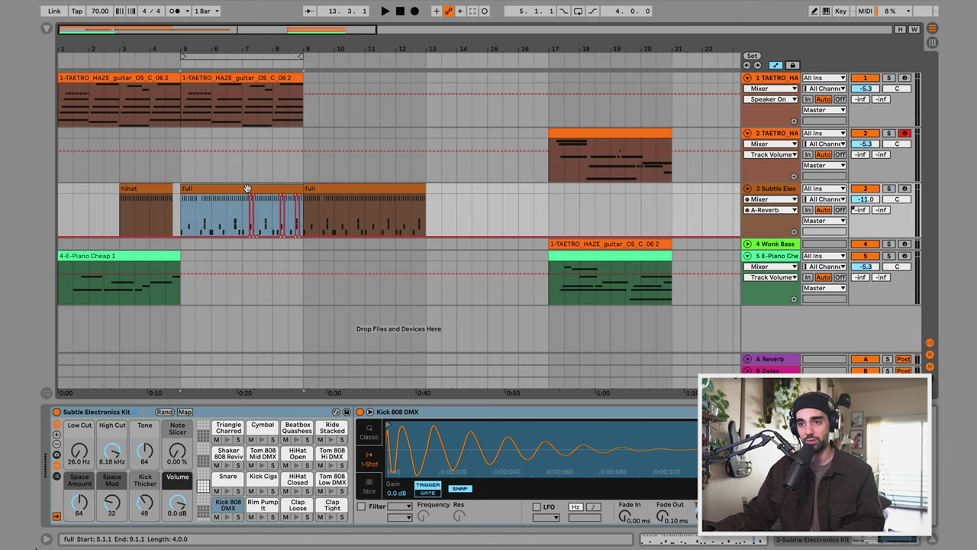
Step: Try moving the first full drum clip together with its Reverb automation to bar 13, and undo the move
drag(246, 189, 488, 198)
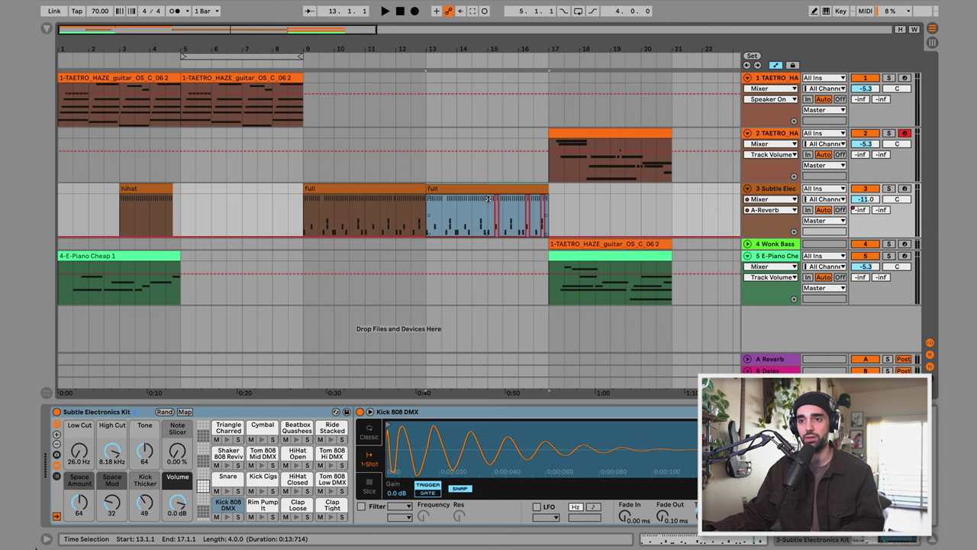
key(ctrl+z)
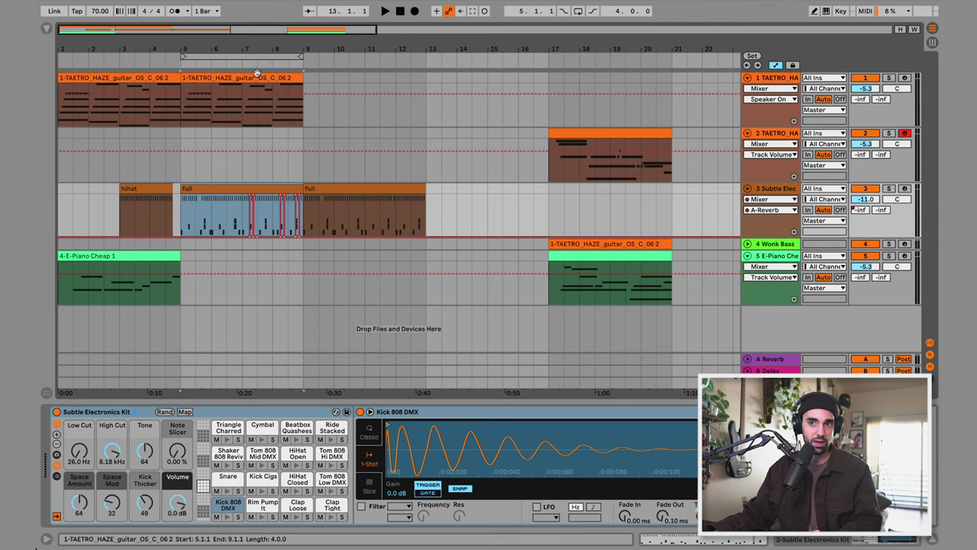
click(178, 166)
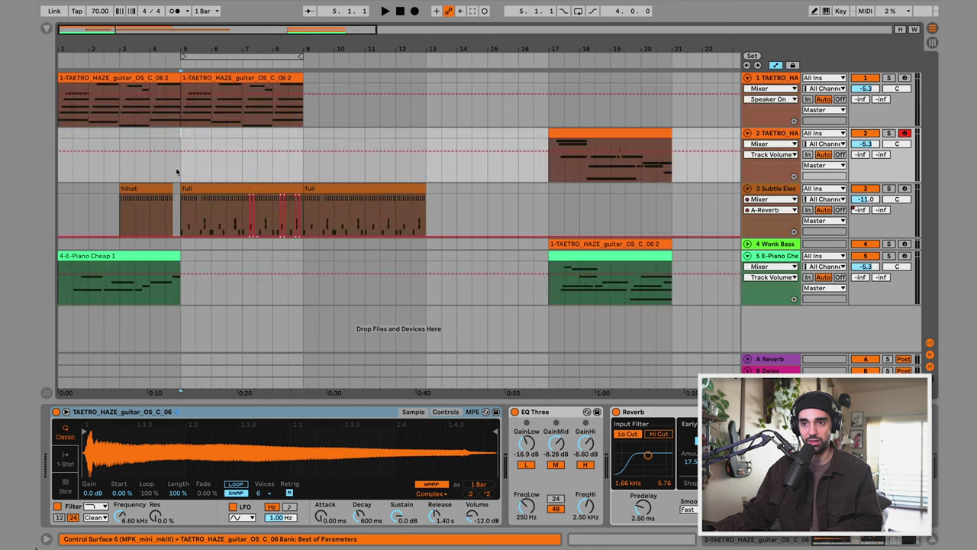
click(177, 165)
Step: Duplicate the second guitar clip on track 1 to bar 9, and move the track 2 and Wonk Bass clips from bar 17 to bar 9
click(212, 77)
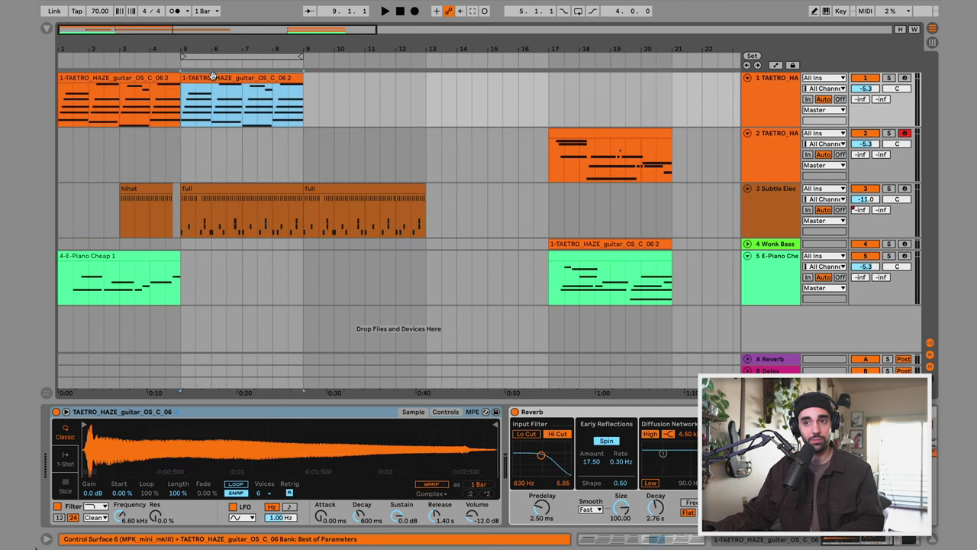
key(ctrl+d)
click(414, 146)
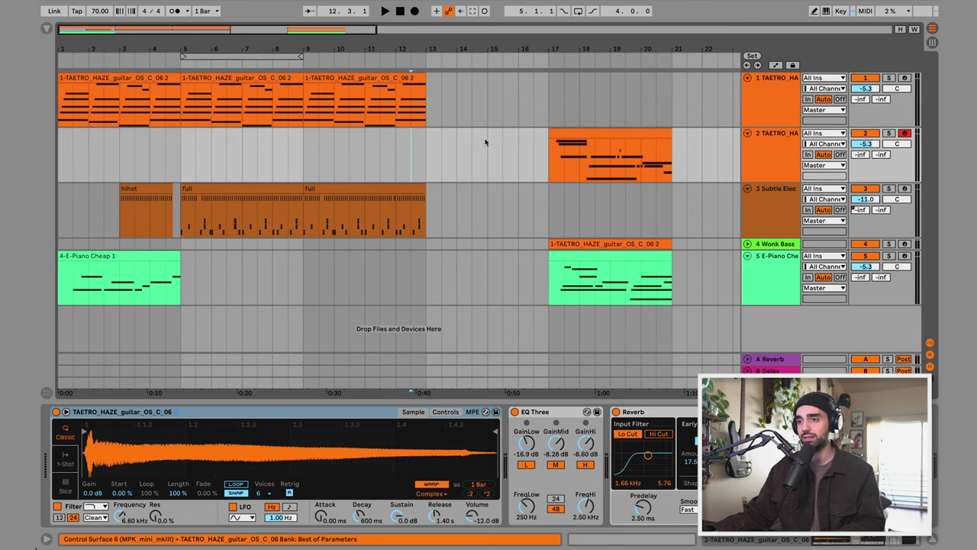
drag(581, 135, 336, 138)
drag(551, 243, 326, 242)
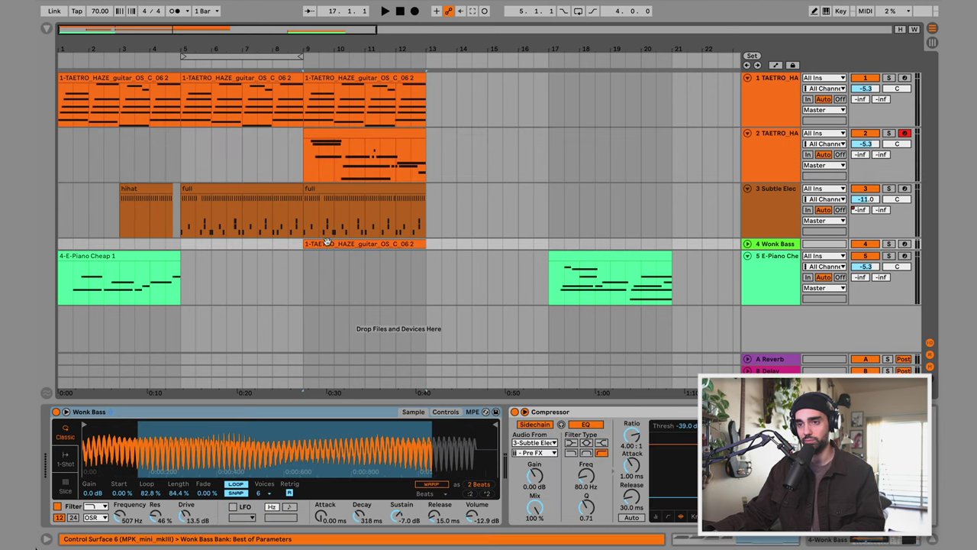
Step: Audition the arrangement from bar 9 through bar 13
click(304, 158)
key(space)
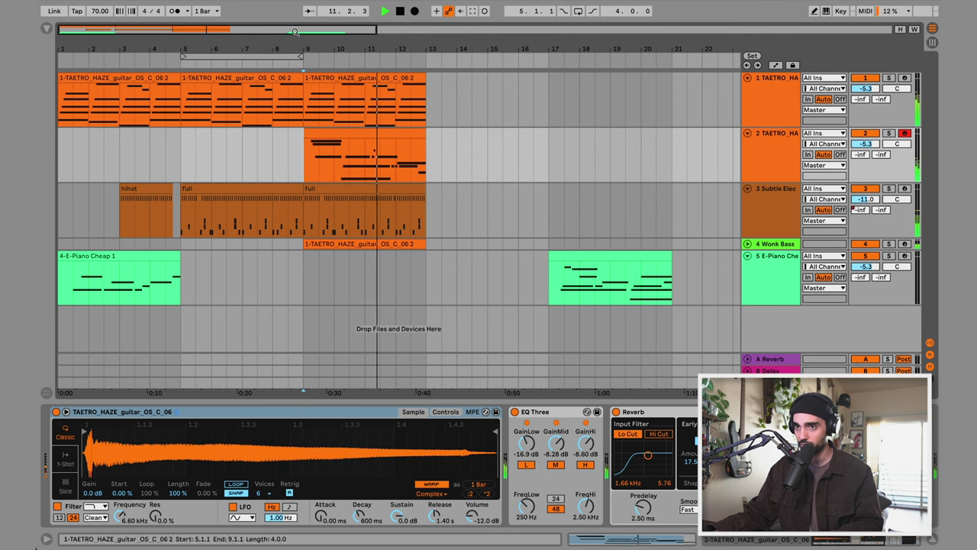
key(minus)
key(minus)
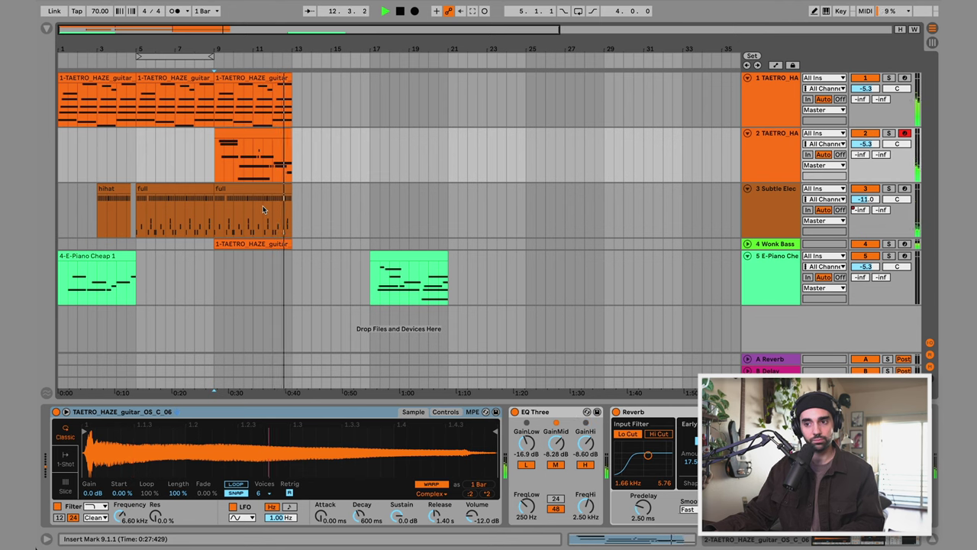
key(space)
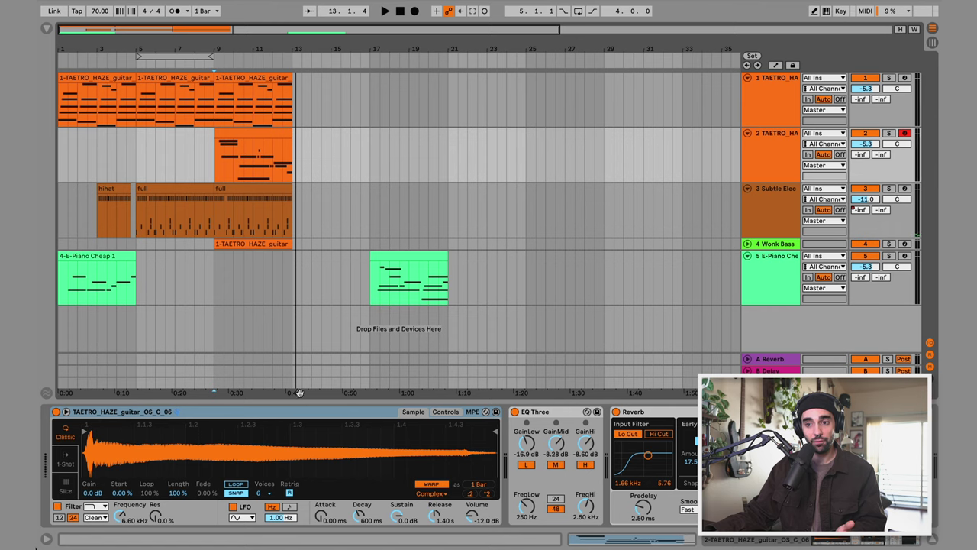
Step: Place the hihat & snare clip from Session View on the Arrangement's drum track at bars 13 to 17
key(plus)
drag(145, 49, 208, 52)
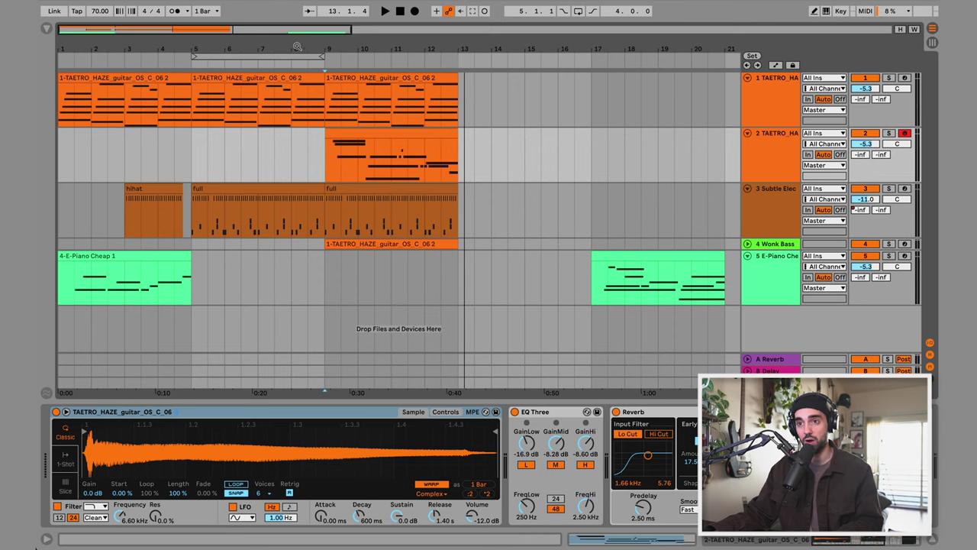
key(minus)
key(minus)
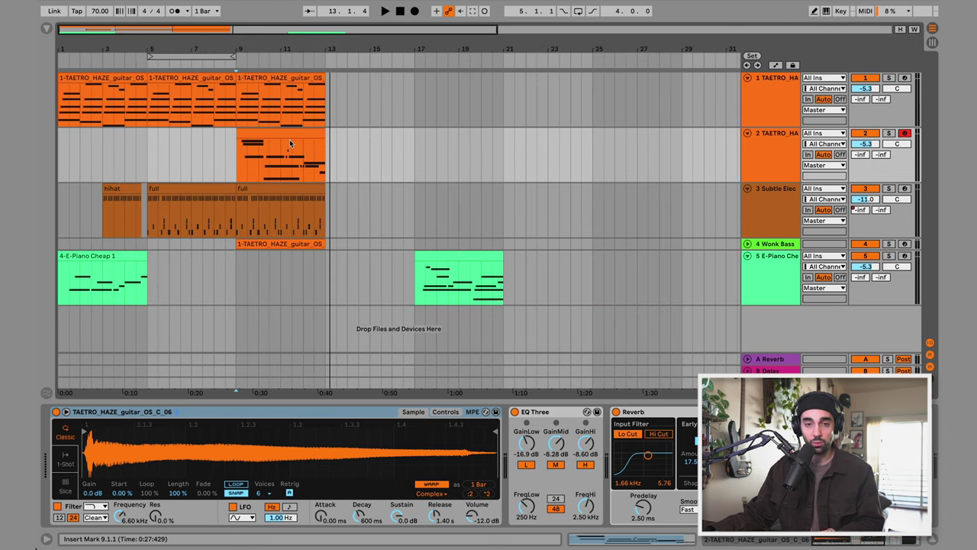
click(209, 203)
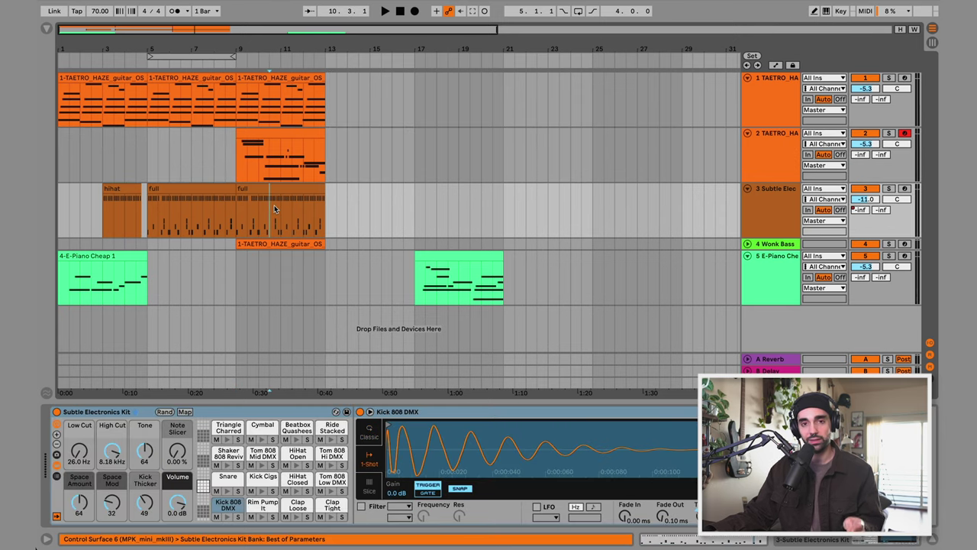
key(Tab)
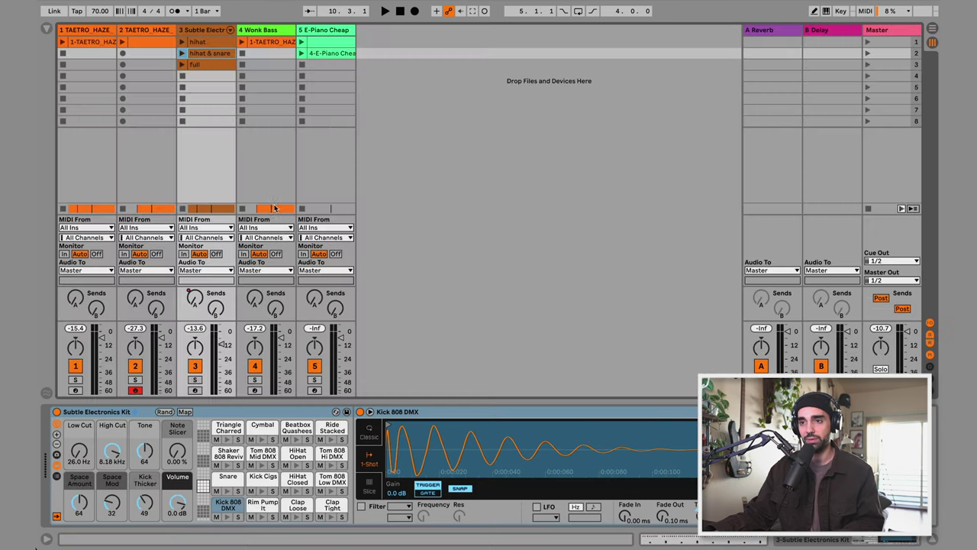
drag(209, 60, 328, 211)
key(Tab)
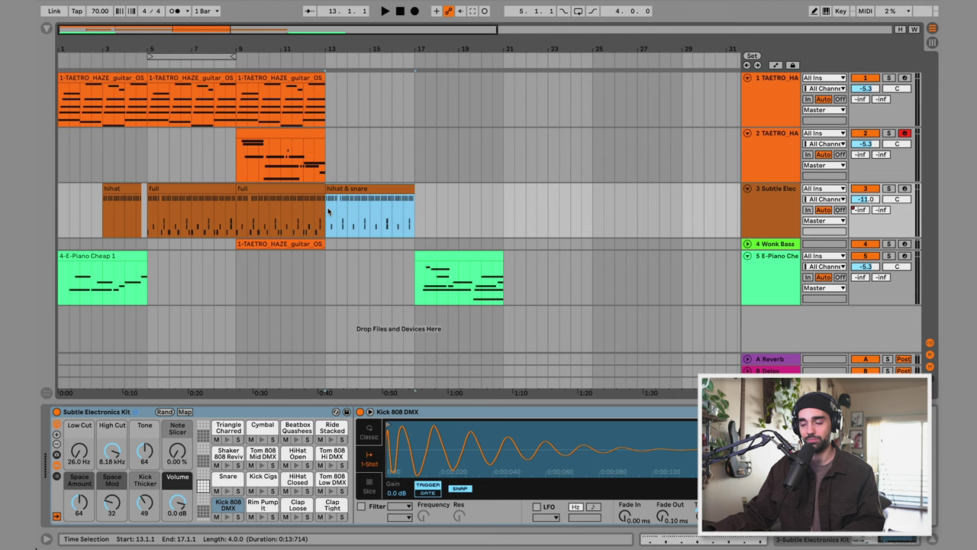
click(326, 223)
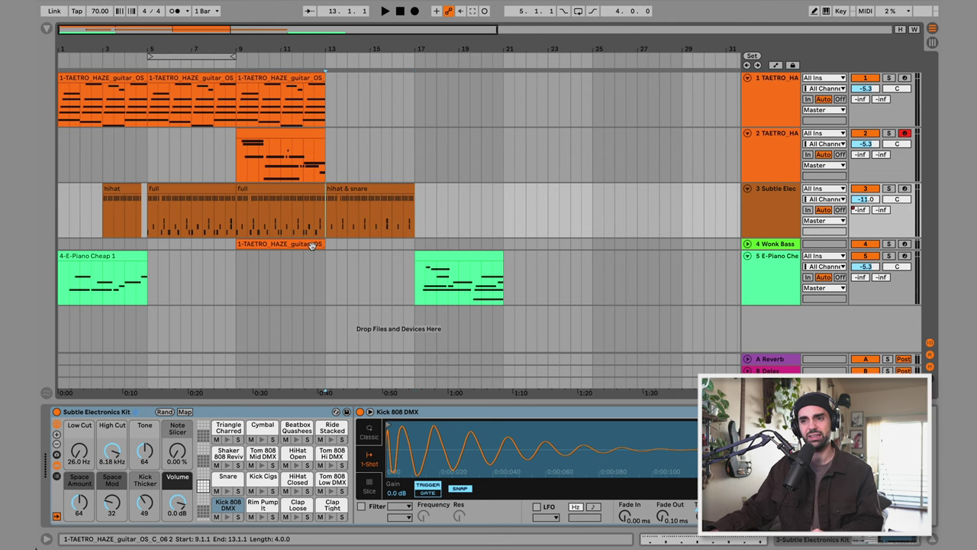
Step: Duplicate the Wonk Bass clip and the third guitar clip on track 1 from bar 9 to bar 13
click(311, 244)
key(ctrl+d)
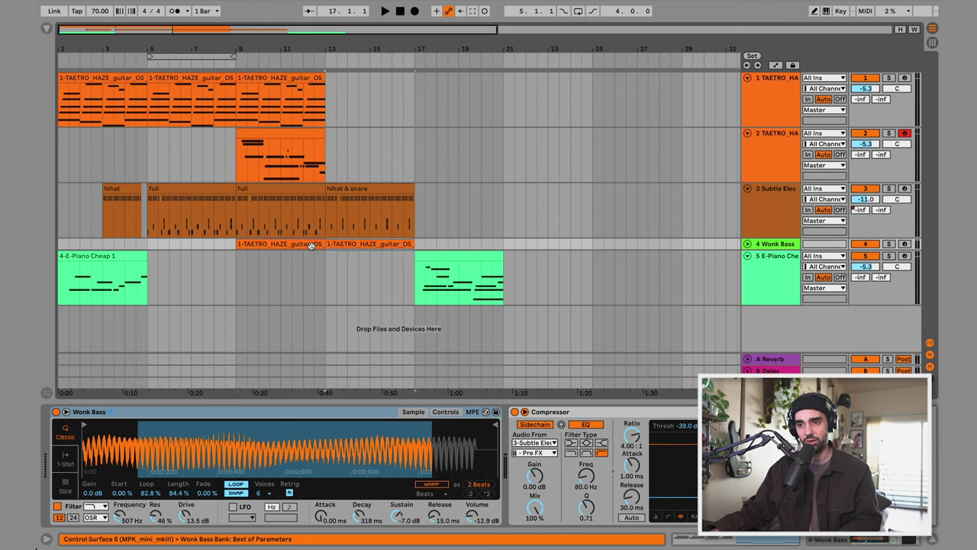
click(298, 80)
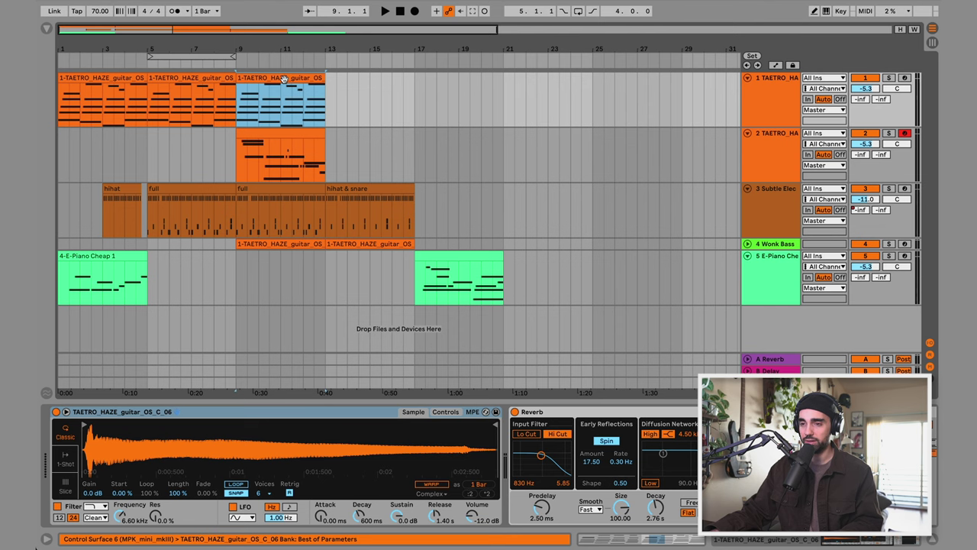
key(ctrl+d)
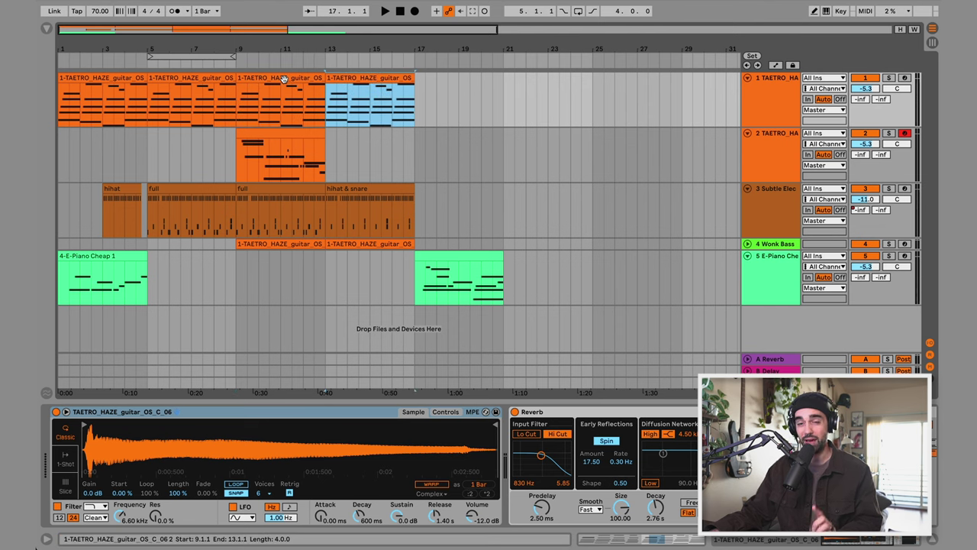
Step: Move the four-bar loop region to bars 13 to 17 and play from bar 13
click(284, 136)
drag(176, 58, 360, 55)
key(space)
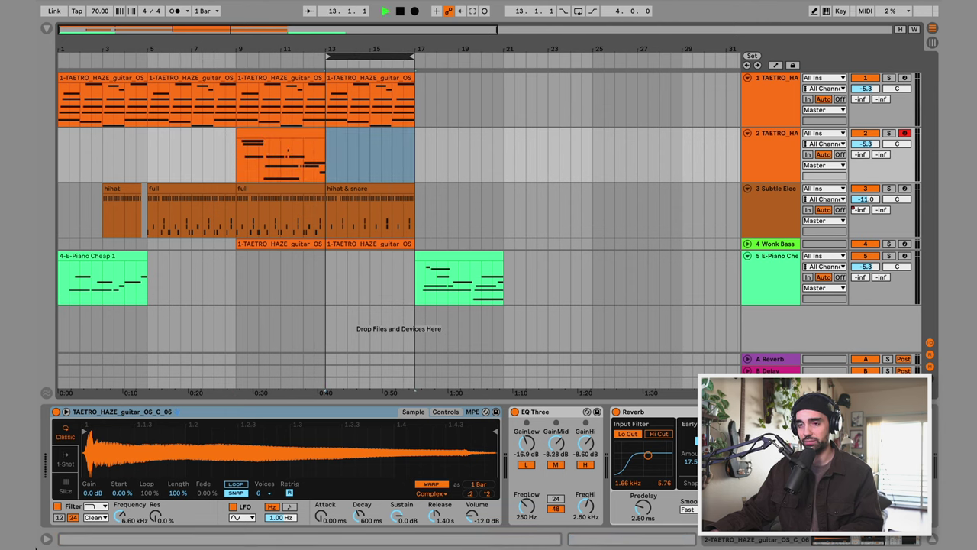
Step: Transpose all notes in the track 1 guitar clip at bar 13 up one octave and audition it
double_click(359, 77)
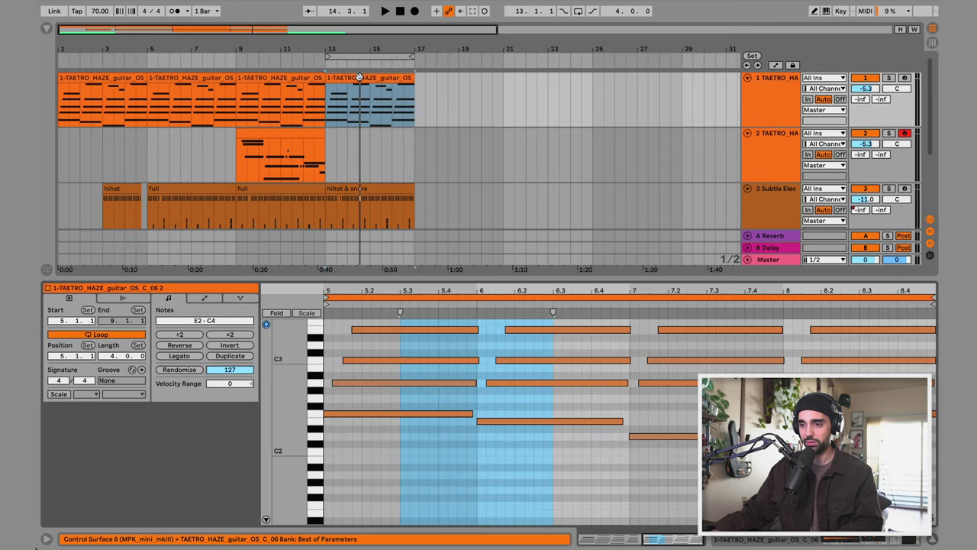
click(481, 417)
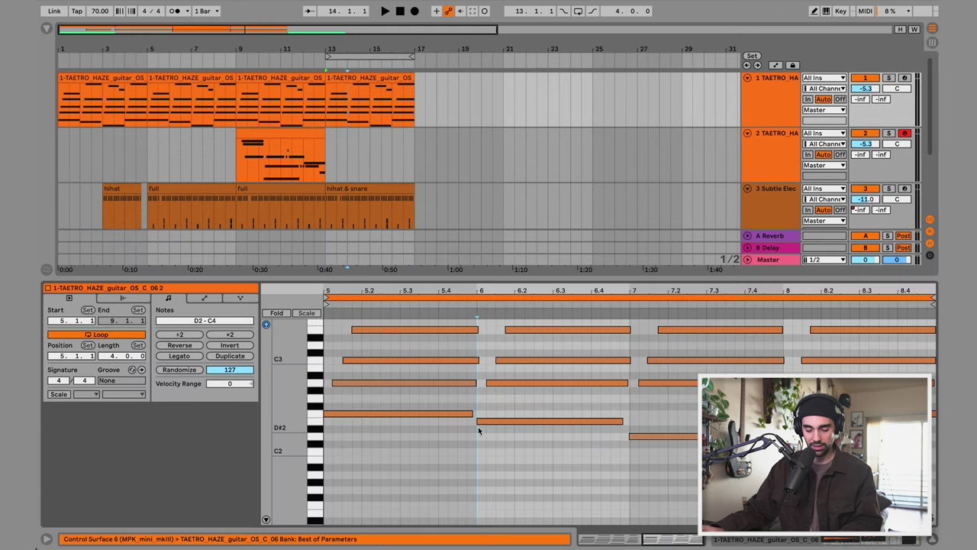
key(ctrl+a)
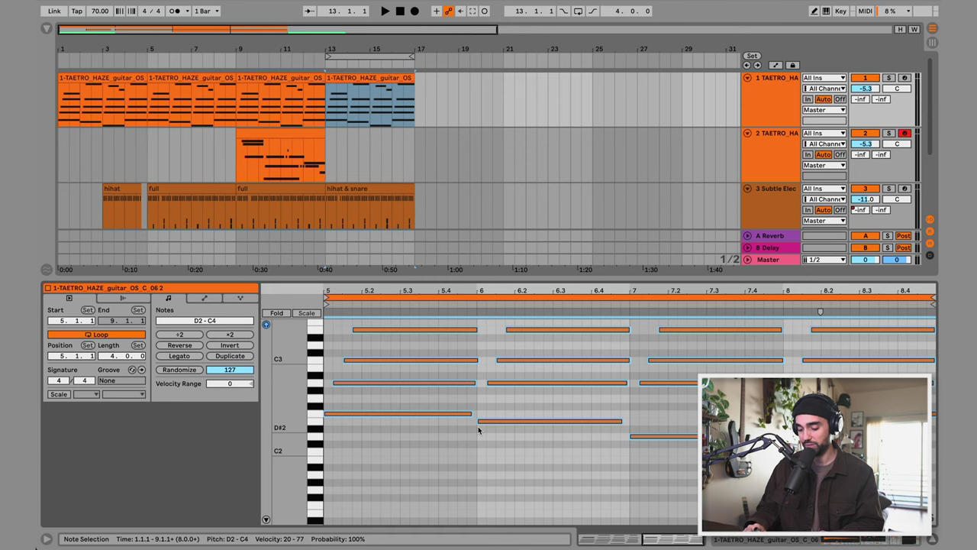
key(shift+Up)
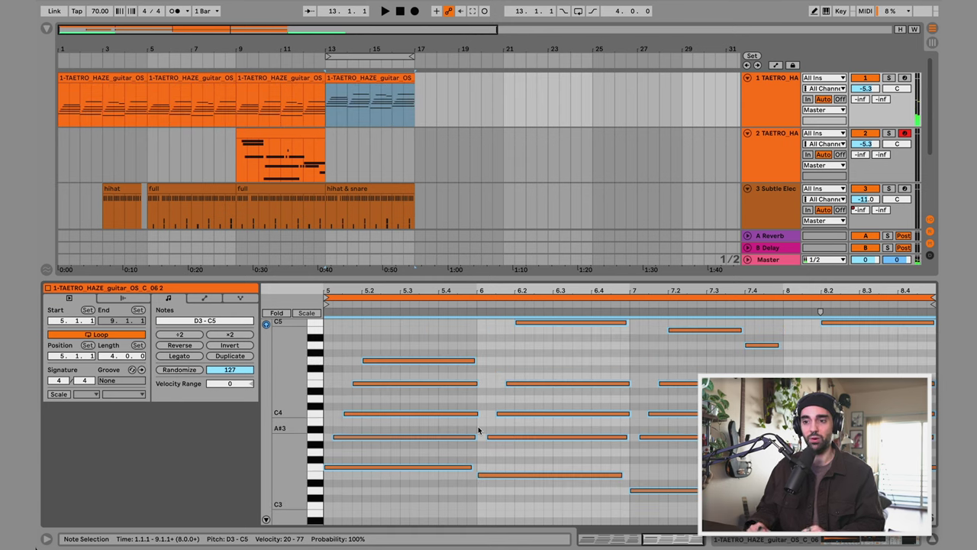
key(space)
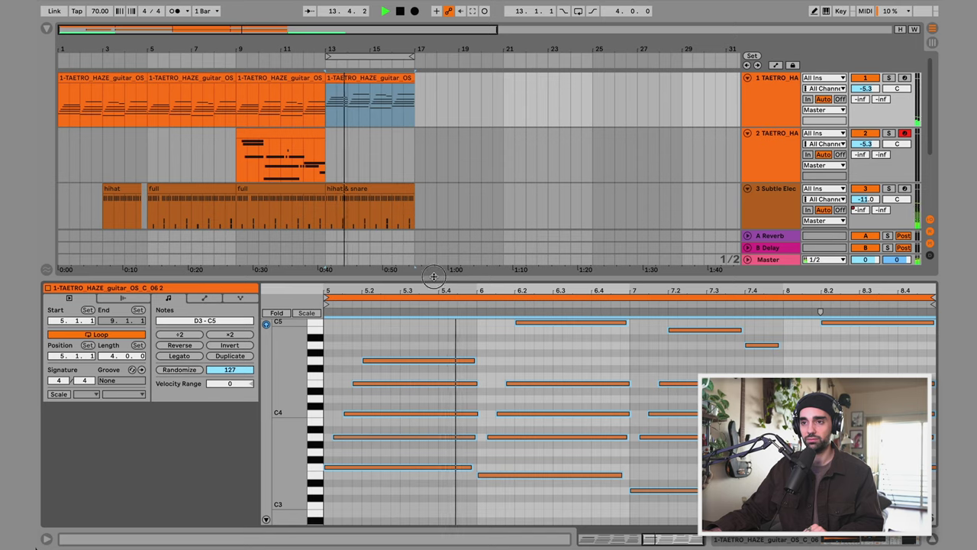
drag(437, 276, 438, 400)
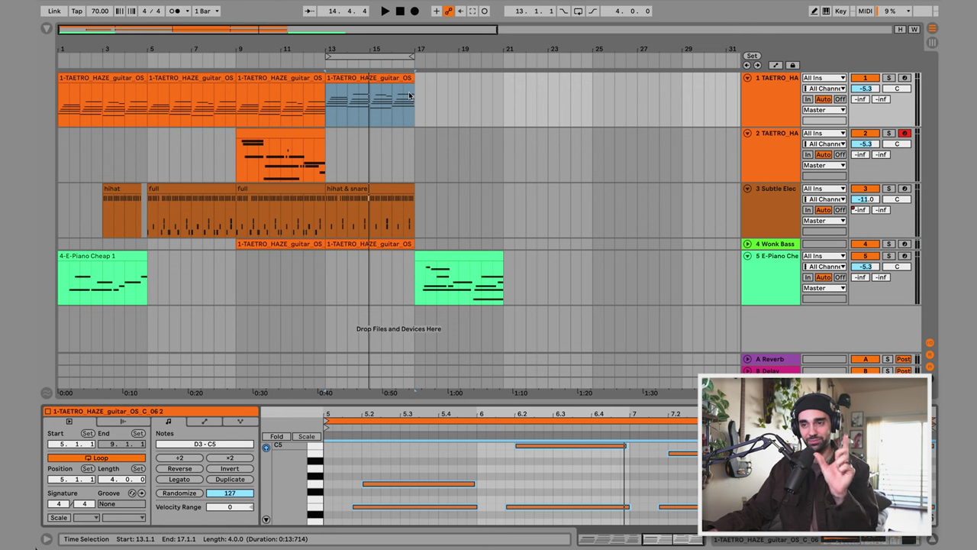
Step: Move the transposed guitar clip at bar 13 down to the E-Piano track at the same position and audition it
click(359, 78)
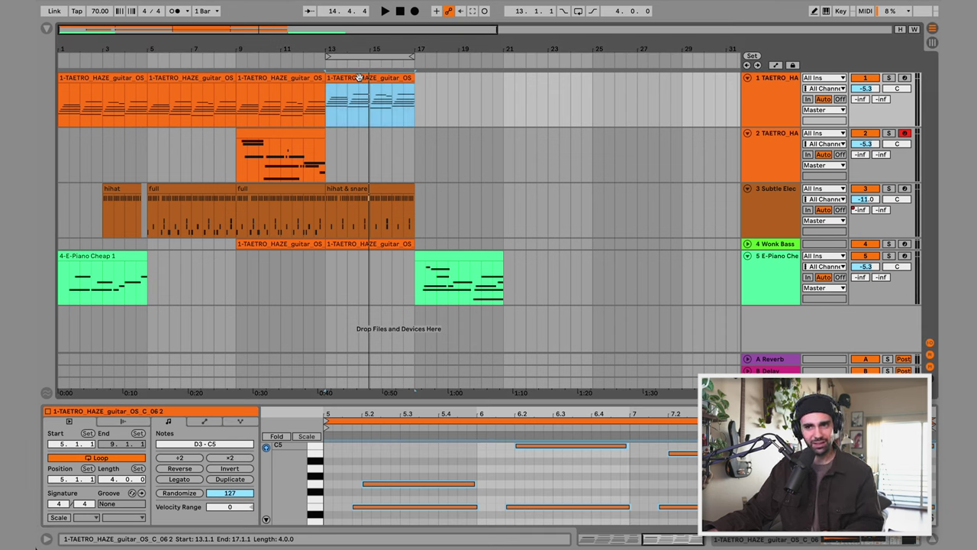
drag(358, 78, 360, 263)
key(space)
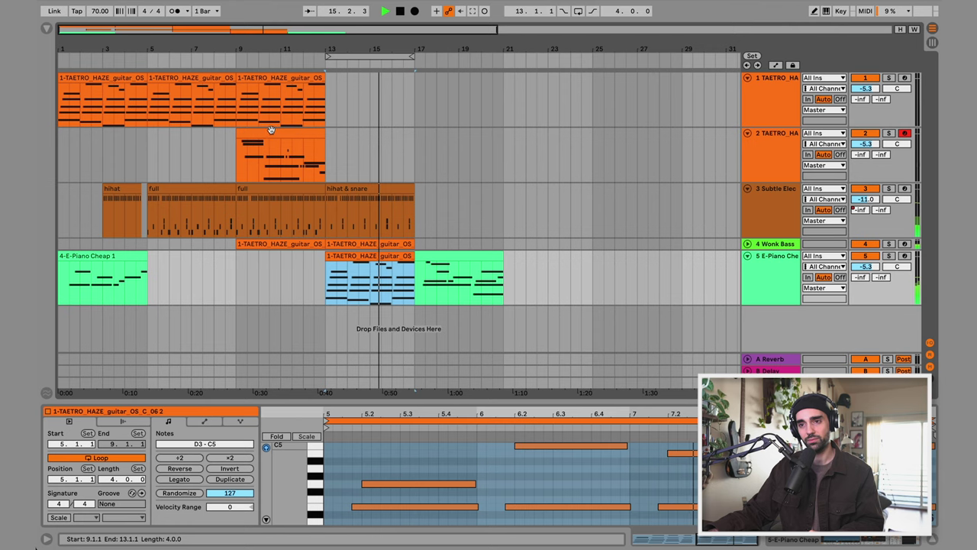
Step: Duplicate the track 2 clip from bar 9 to bar 13 and audition the section from bar 13
click(284, 147)
key(space)
key(ctrl+d)
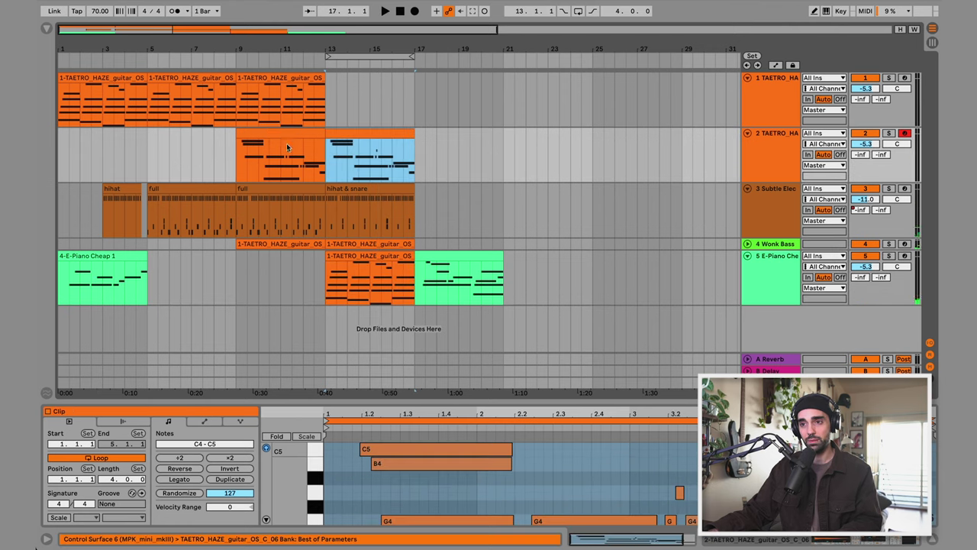
click(321, 168)
key(space)
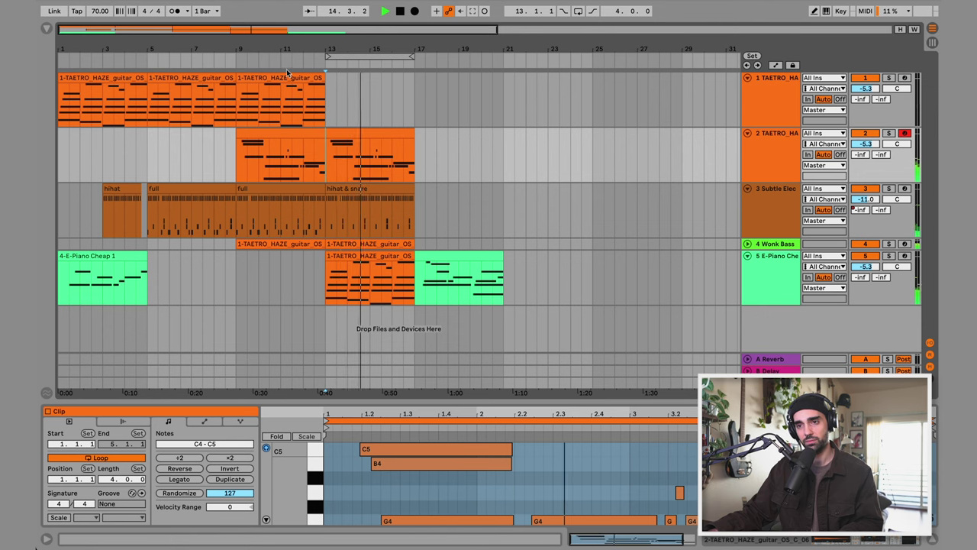
key(space)
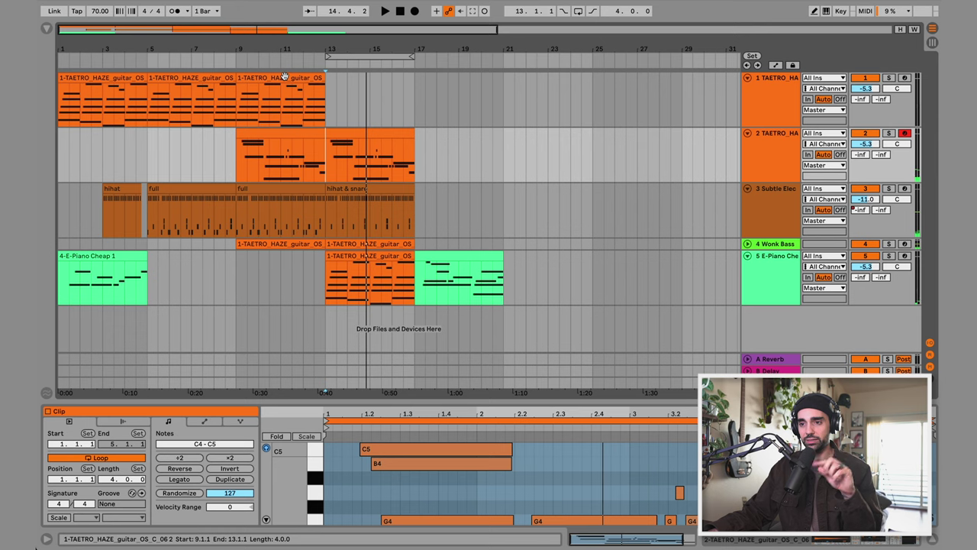
Step: Duplicate the track 1 guitar clip from bar 9 to bar 13 and audition it from bar 13
click(284, 77)
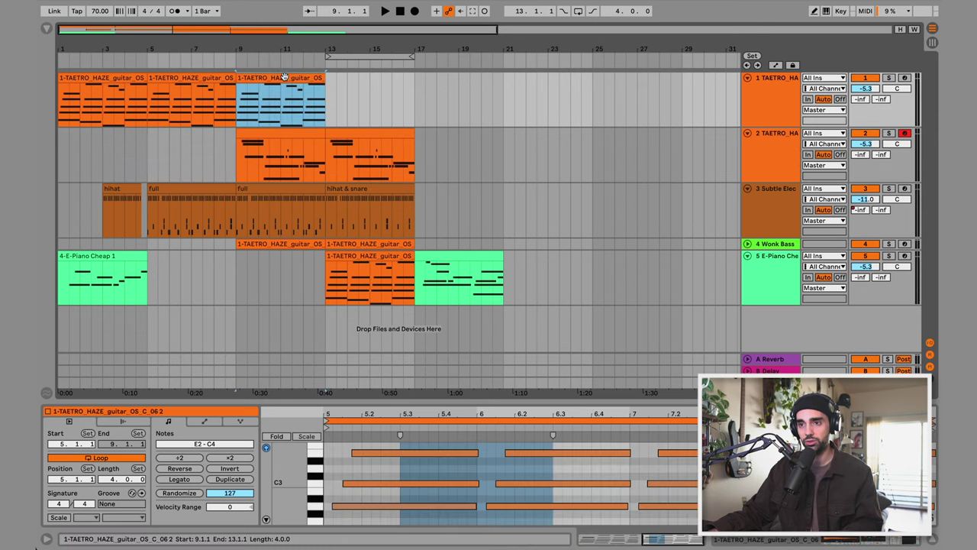
key(ctrl+d)
click(328, 120)
key(space)
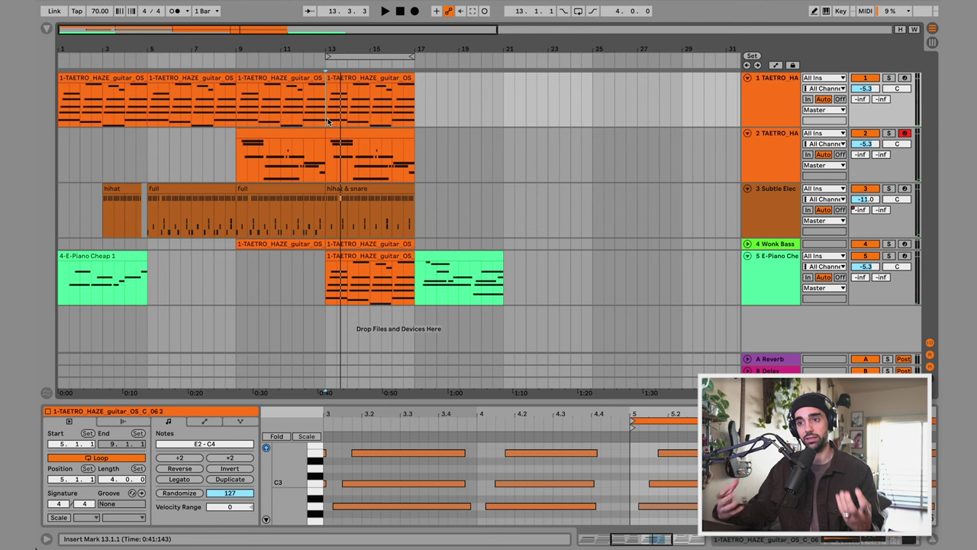
Step: Show the automation envelopes, with Track Volume on the first guitar track, and display that track's devices
click(331, 100)
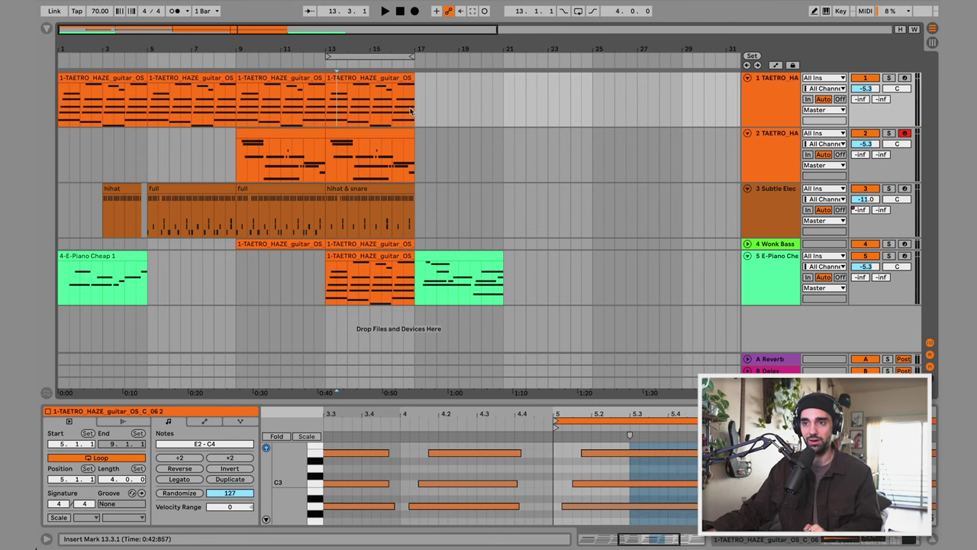
key(a)
click(866, 89)
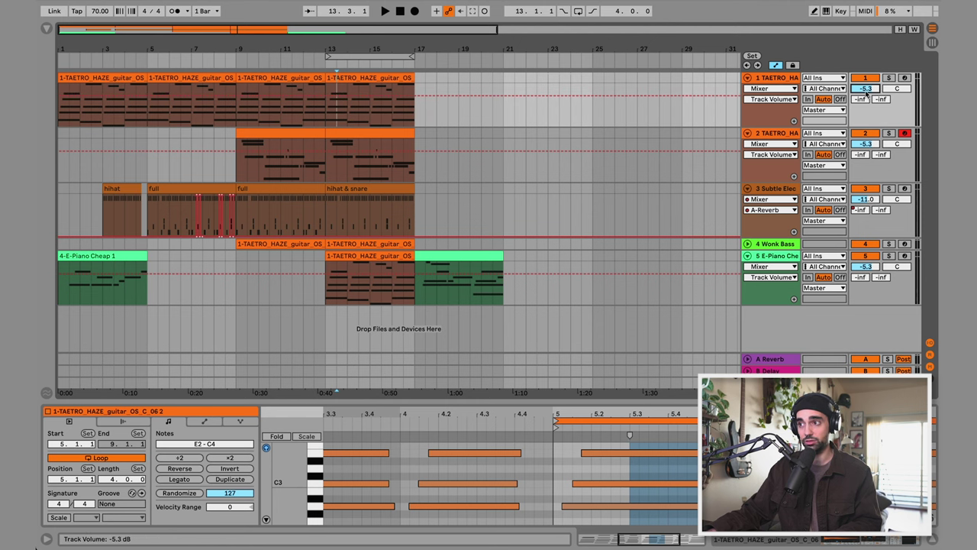
double_click(770, 77)
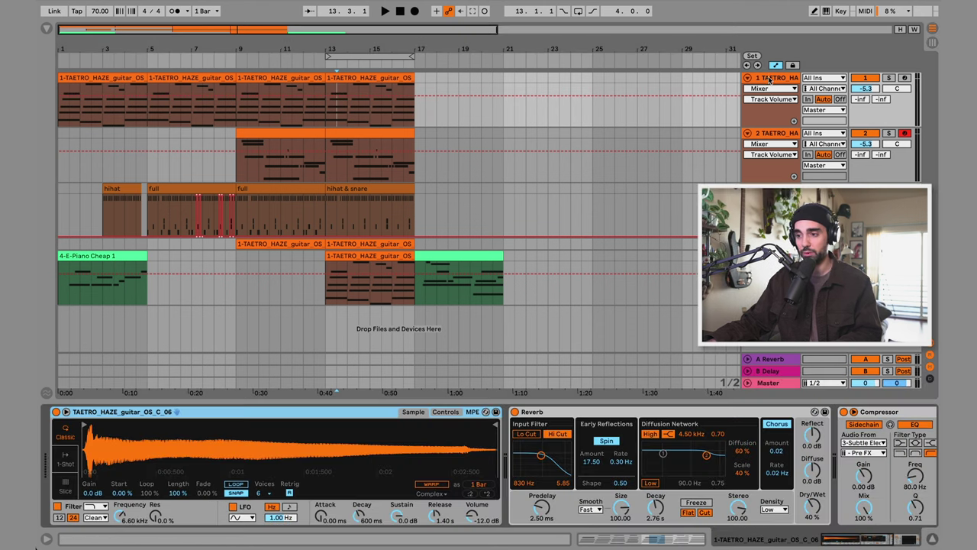
Step: Add the Utility audio effect to the end of the first guitar track's device chain, after the Compressor
scroll(635, 420, right, 5)
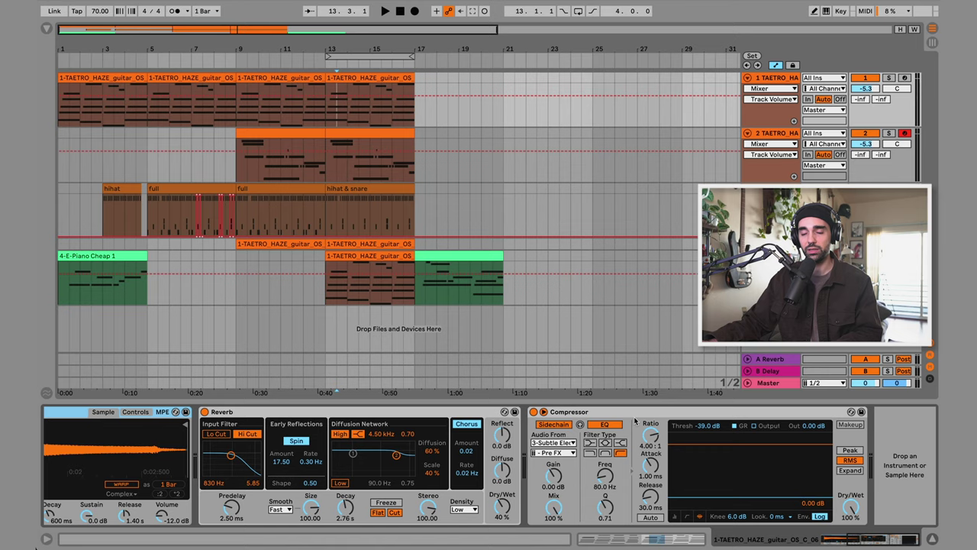
key(space)
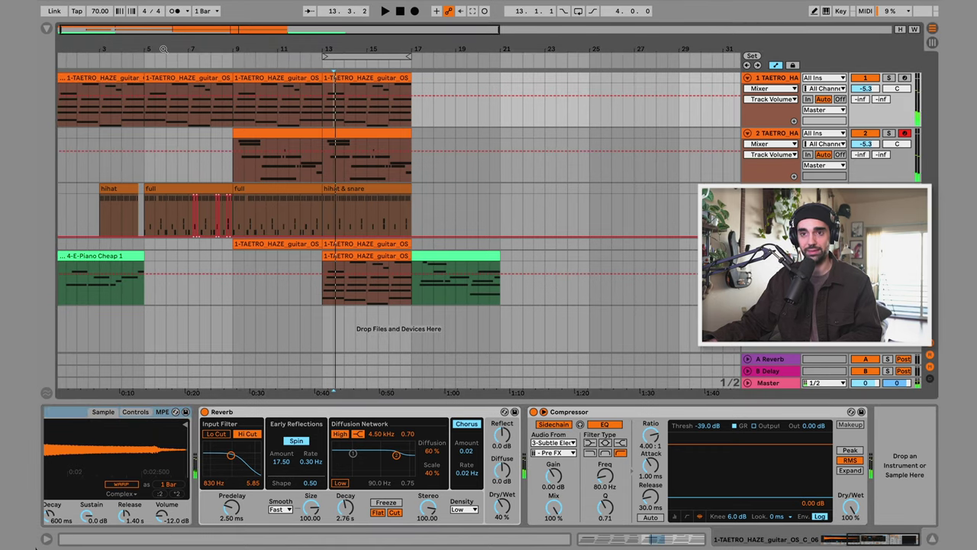
click(46, 29)
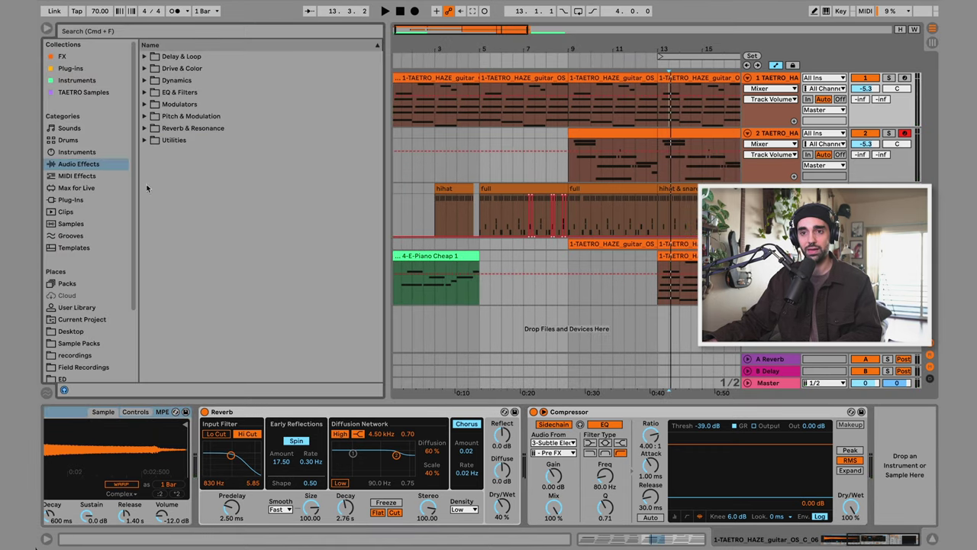
click(145, 141)
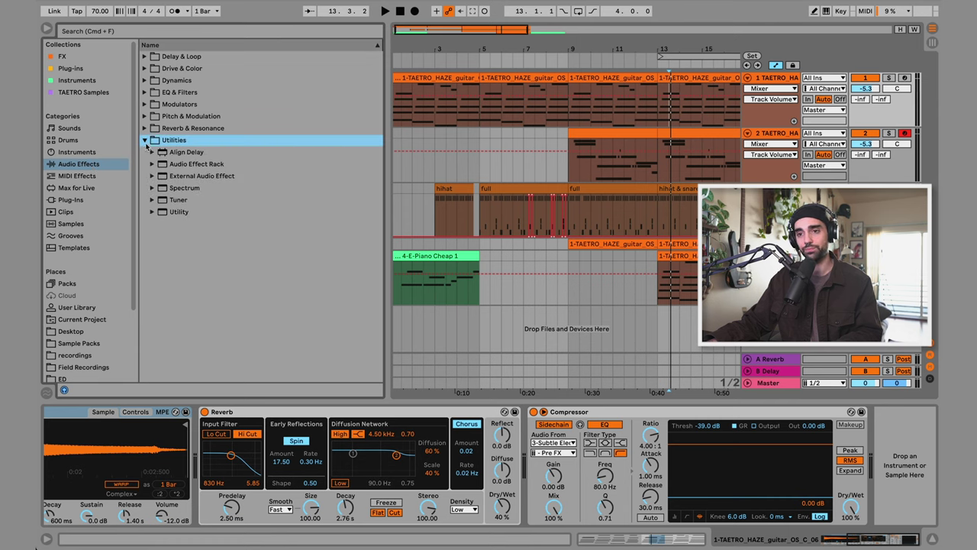
drag(179, 211, 532, 169)
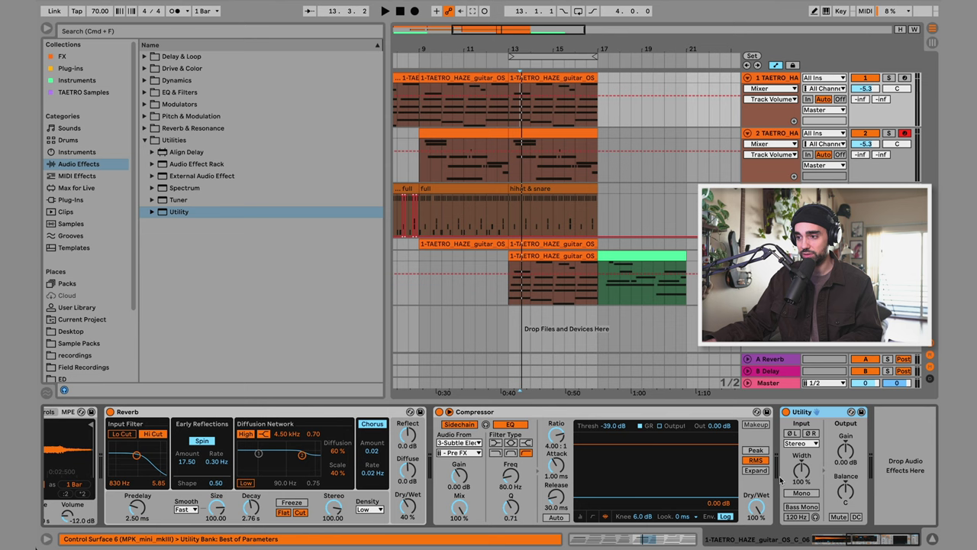
Step: Display the Utility Gain automation envelope on the first guitar track in the arrangement
click(840, 462)
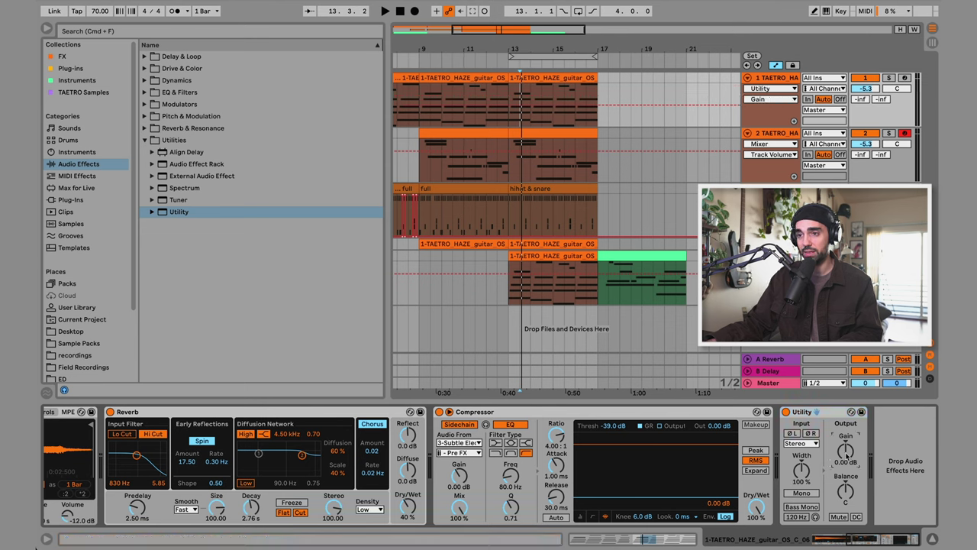
key(a)
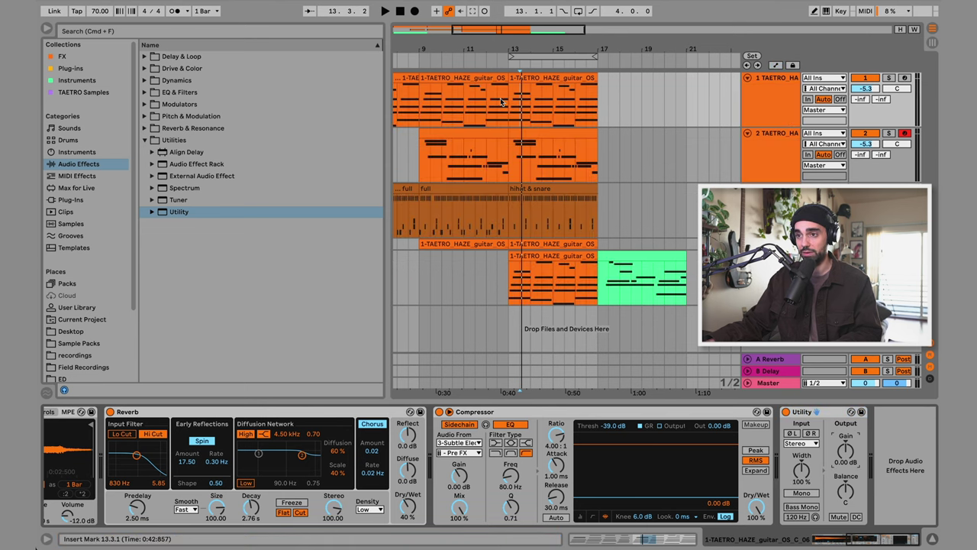
key(a)
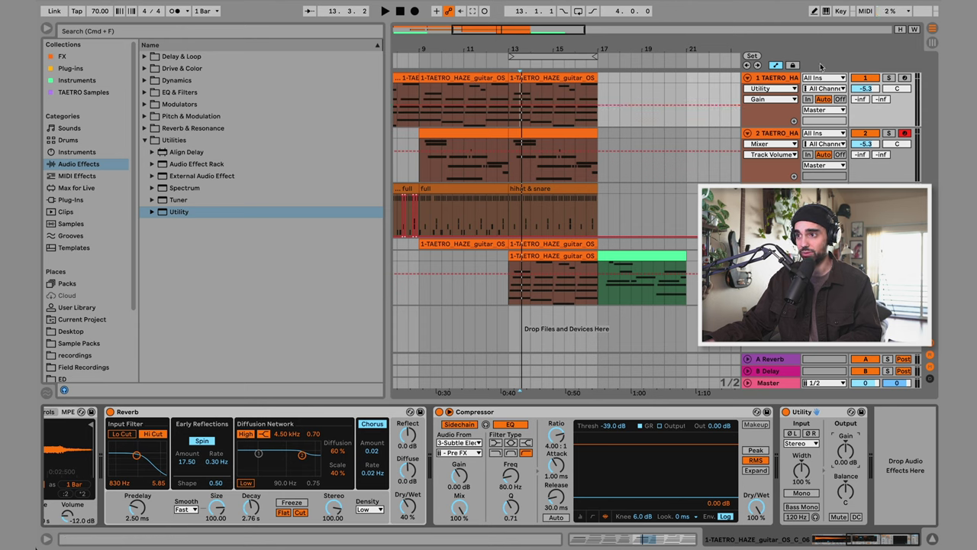
click(777, 67)
key(a)
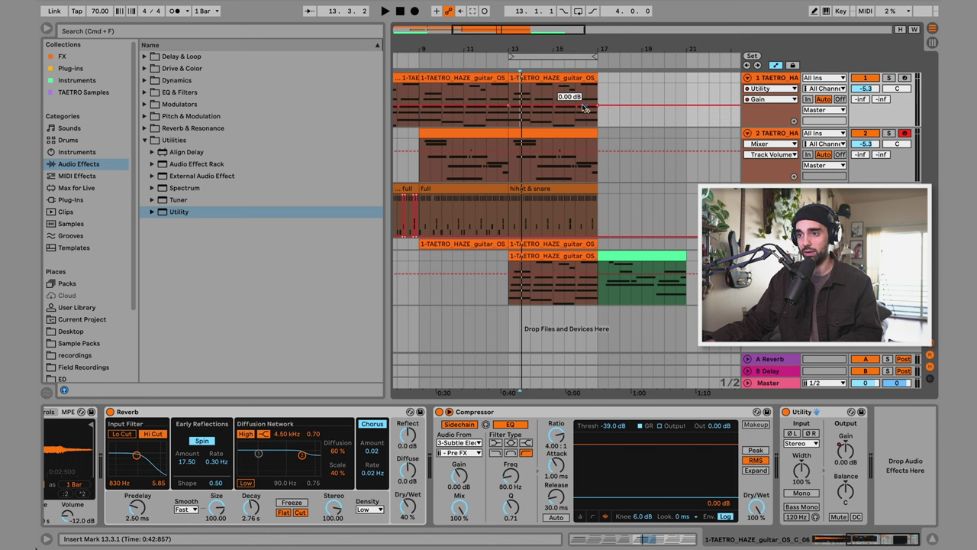
Step: Draw a Utility Gain fade-out on the first guitar track from 0 dB at bar 13 down to bar 17 and audition it
click(575, 104)
drag(575, 121, 598, 121)
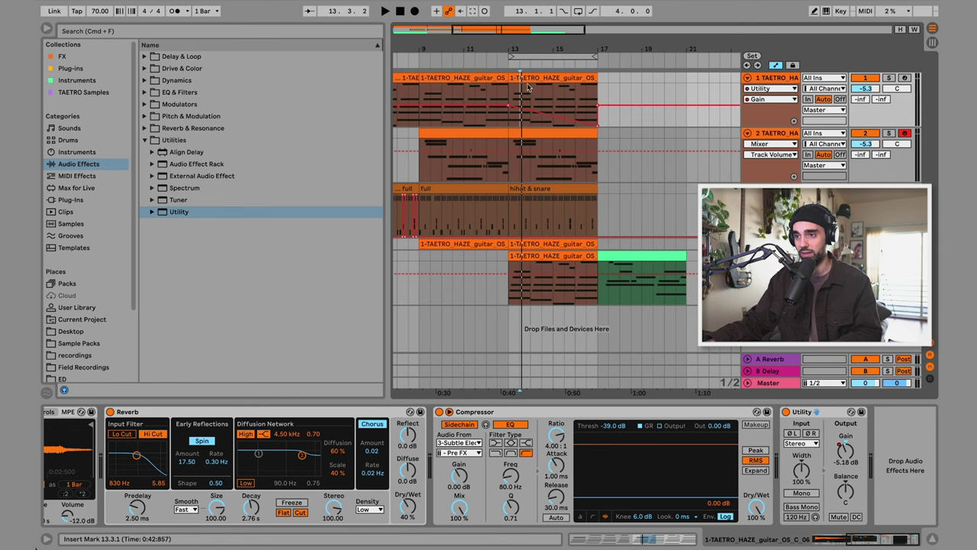
click(523, 56)
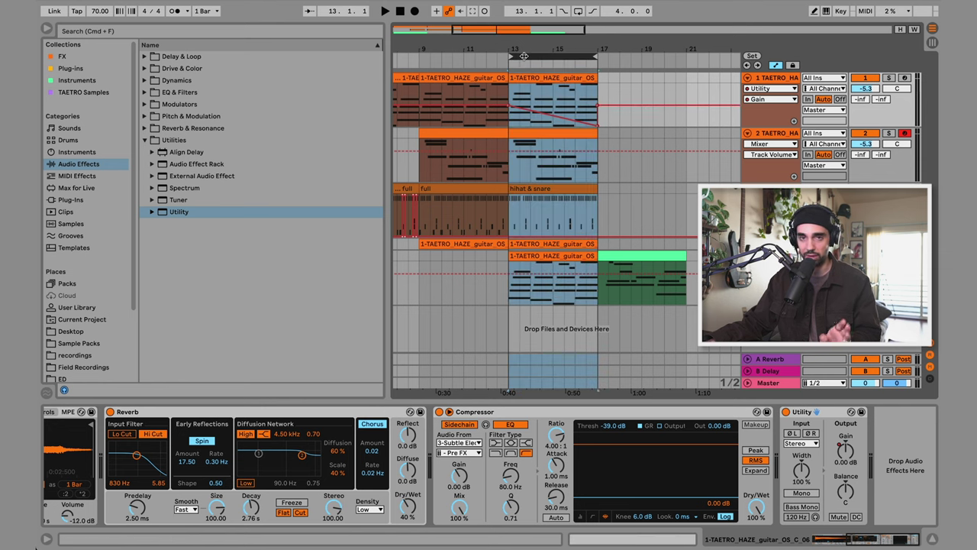
key(space)
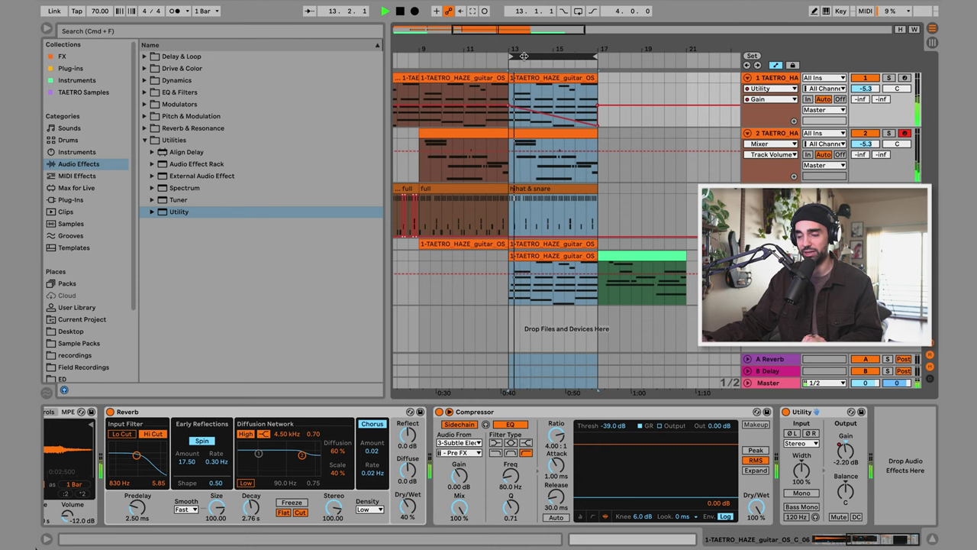
click(541, 114)
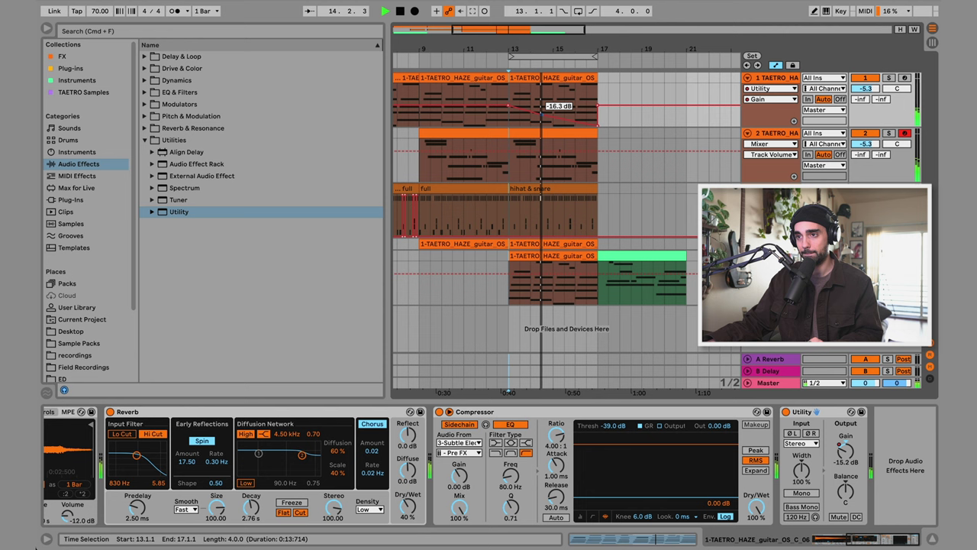
drag(524, 52, 485, 100)
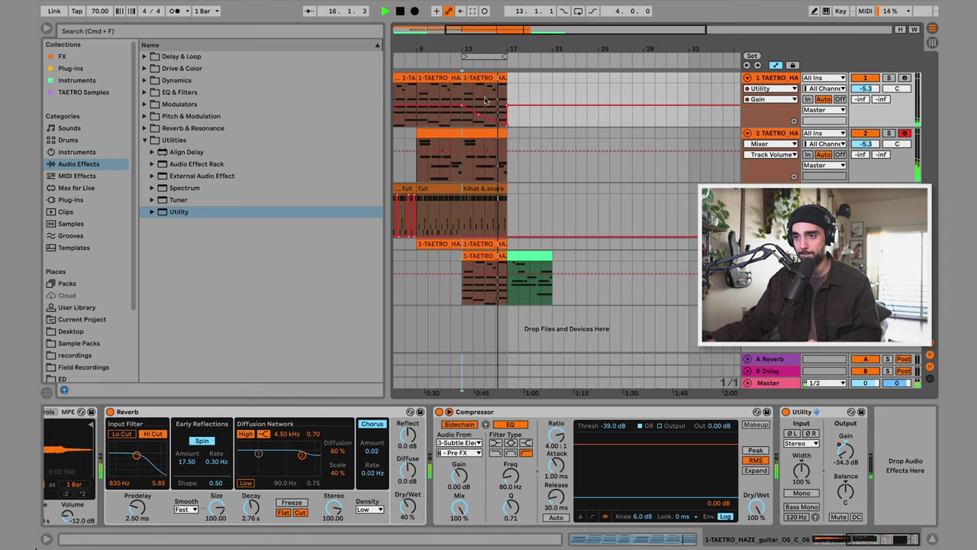
Step: Duplicate the track 2 clip and the "hihat & snare" drum clip from bar 13 to bar 17, and hide the browser
click(483, 133)
key(ctrl+d)
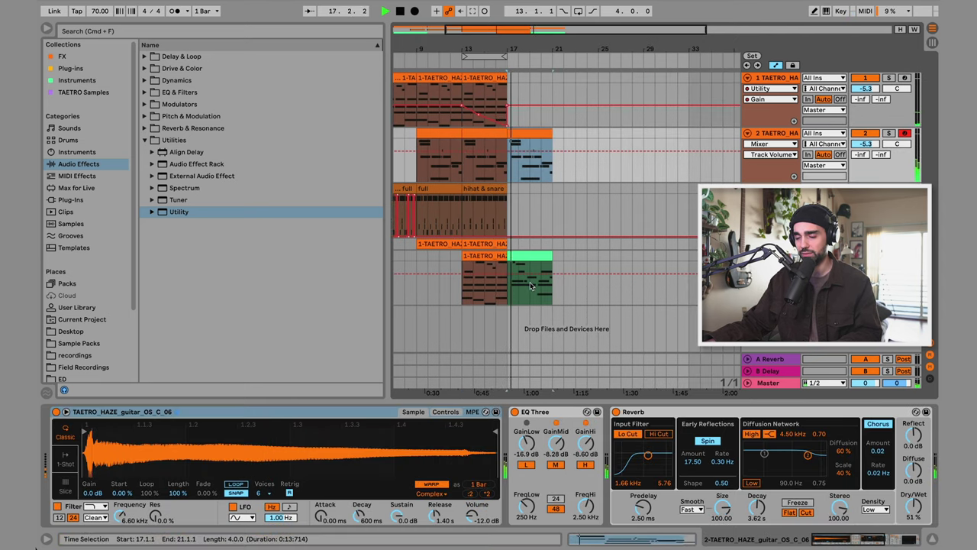
click(486, 189)
key(ctrl+d)
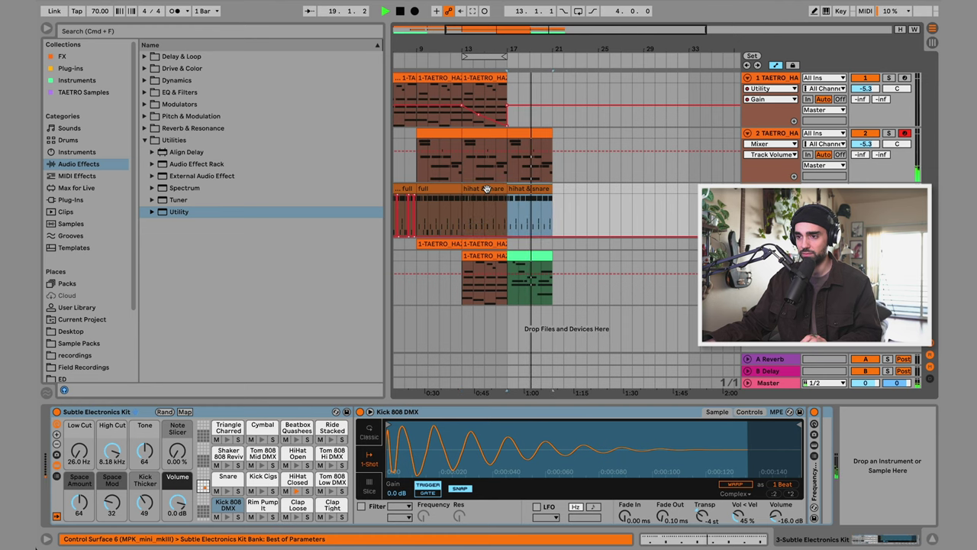
click(45, 28)
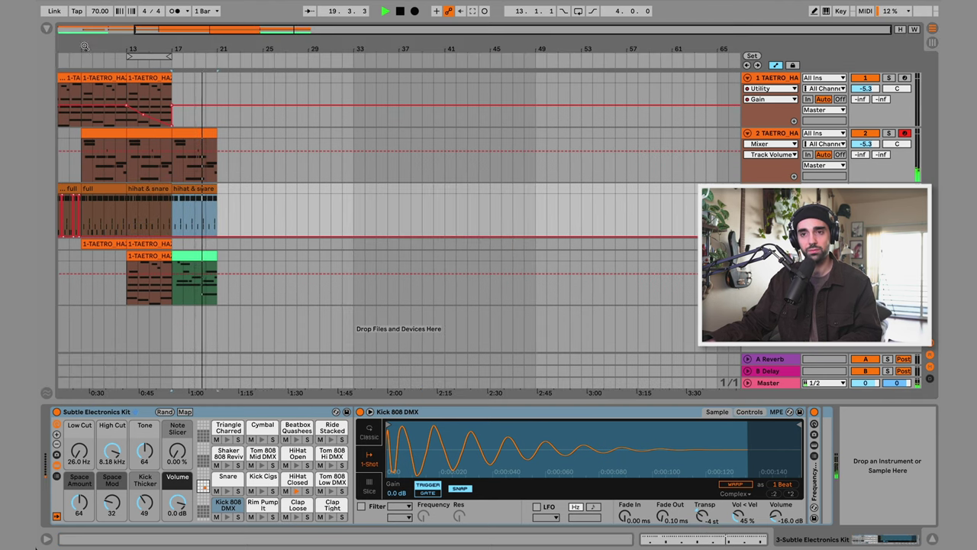
key(plus)
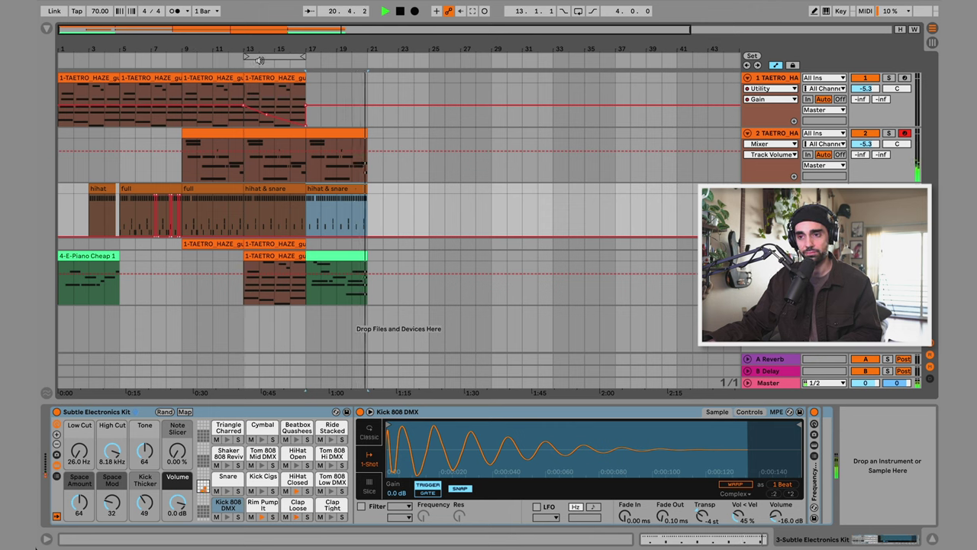
Step: Move the four-bar loop region to bar 17, hide the automation envelopes and audition the section from bar 17
key(space)
drag(260, 61, 331, 58)
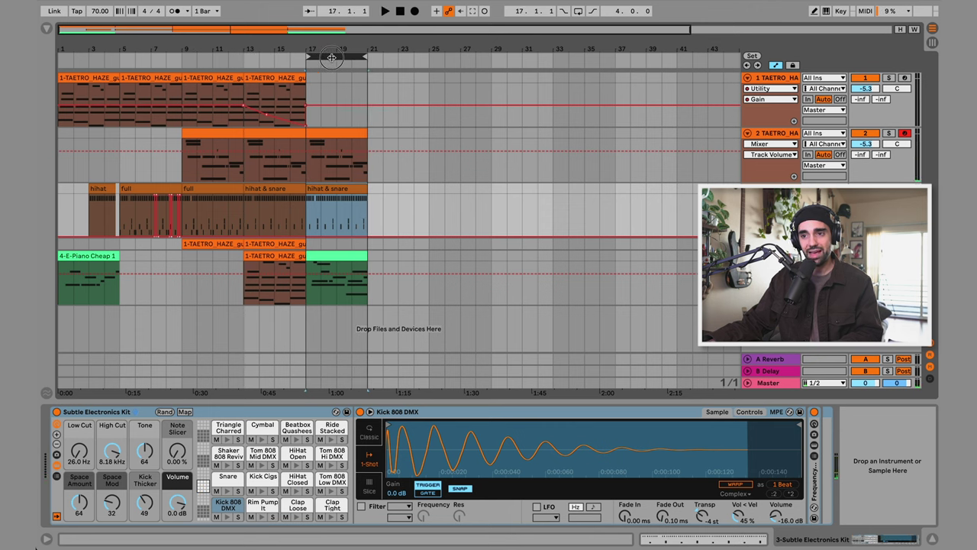
key(a)
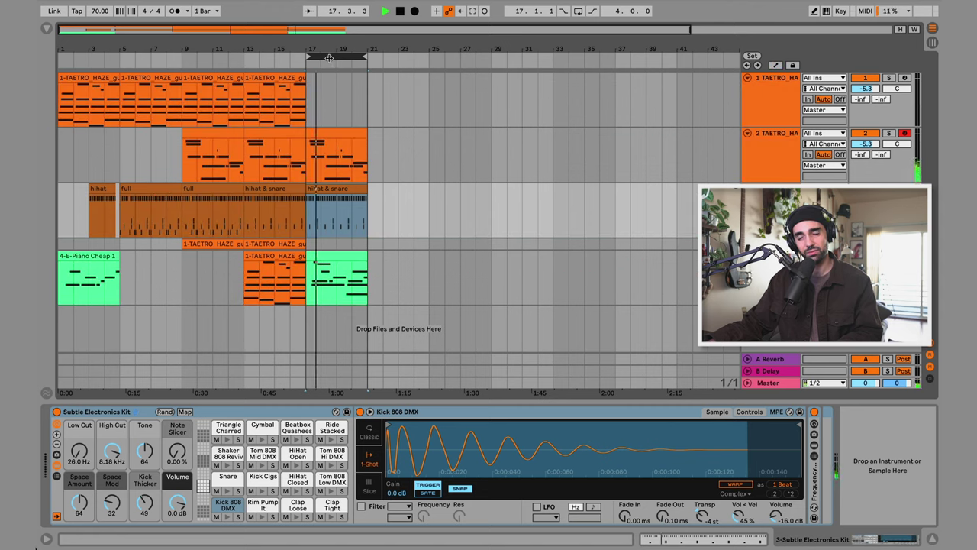
key(space)
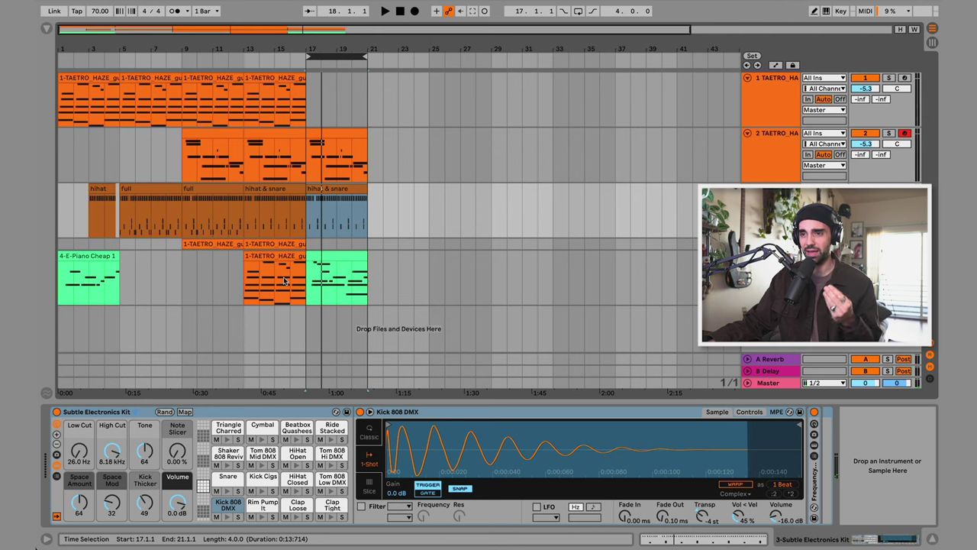
click(250, 299)
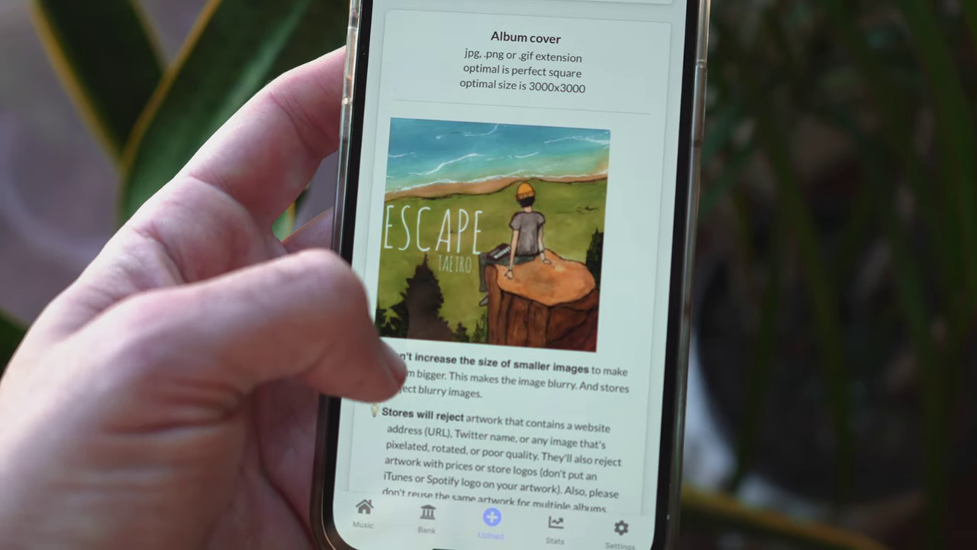
scroll(496, 306, down, 2)
scroll(496, 305, up, 2)
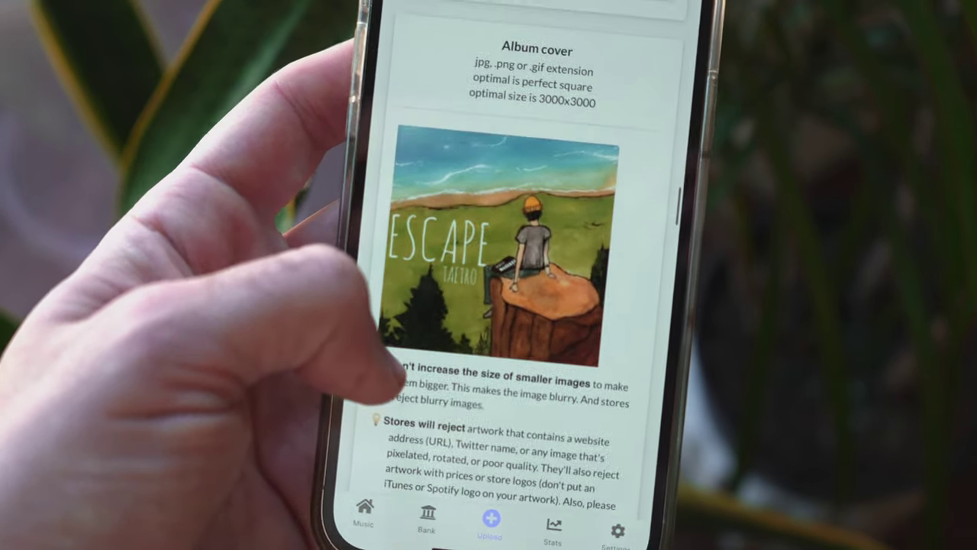
scroll(496, 306, up, 1)
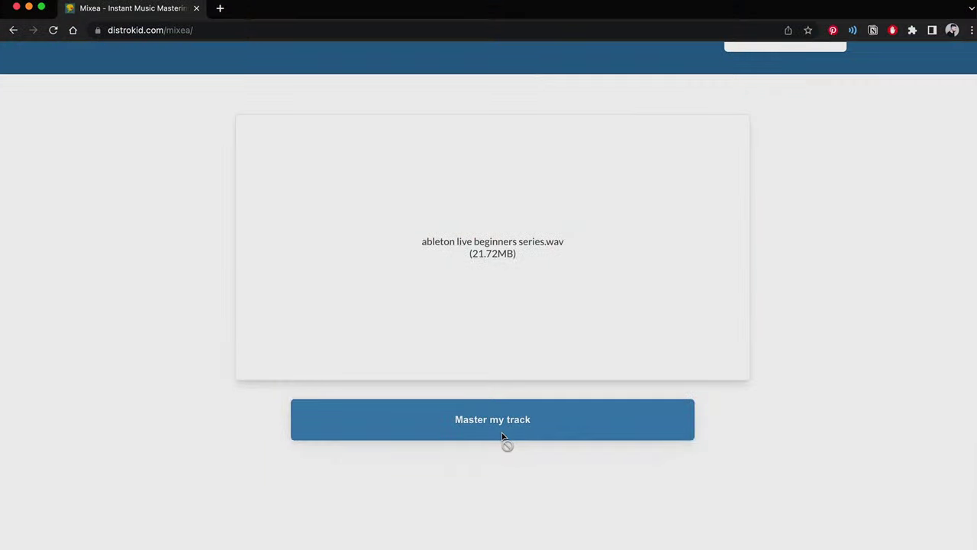
Step: Switch to Mixea in the browser, master "ableton live beginners series.wav" and try different Intensity and EQ Options settings during playback
click(503, 428)
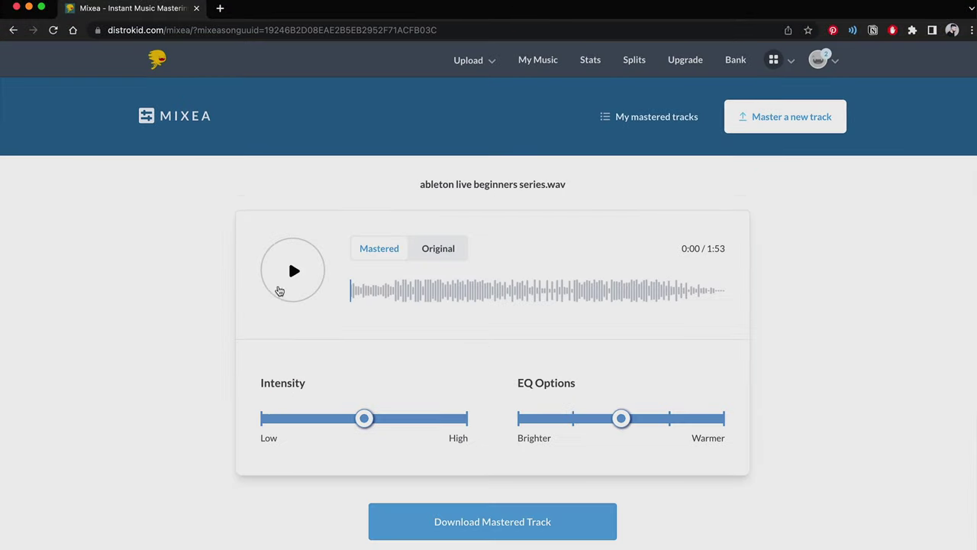
click(435, 254)
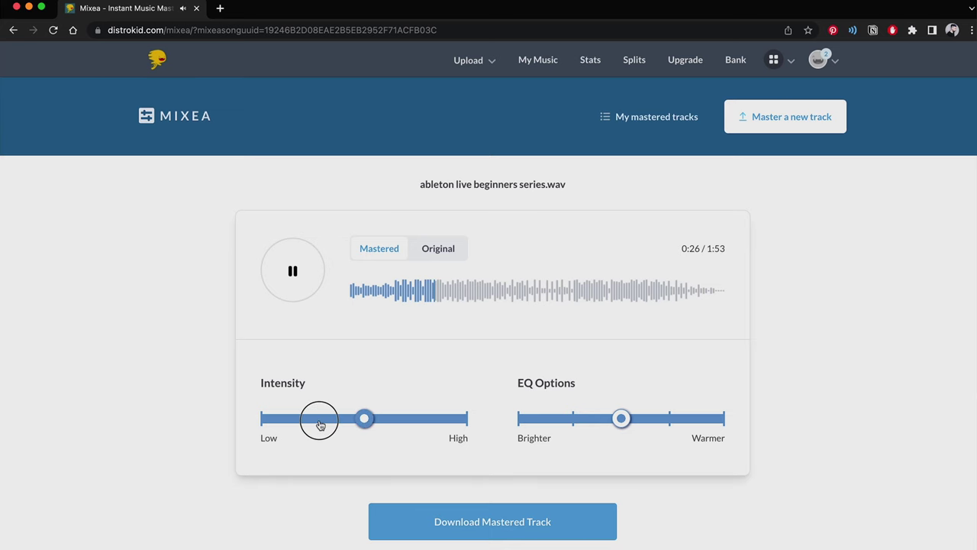
drag(320, 417, 385, 427)
drag(616, 422, 512, 424)
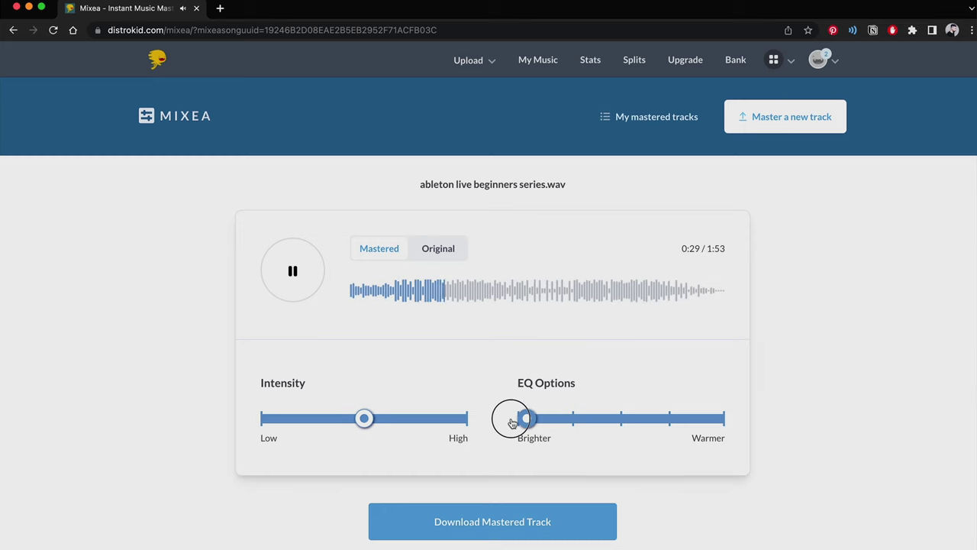
drag(635, 429, 704, 432)
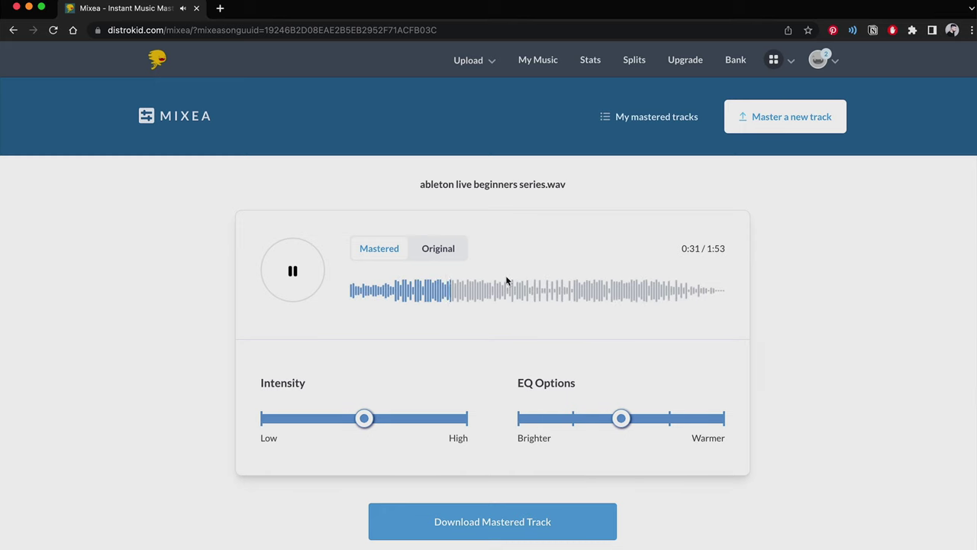
Step: Finish the master with Low Intensity and neutral EQ, and open the download formats for the mastered track
click(449, 258)
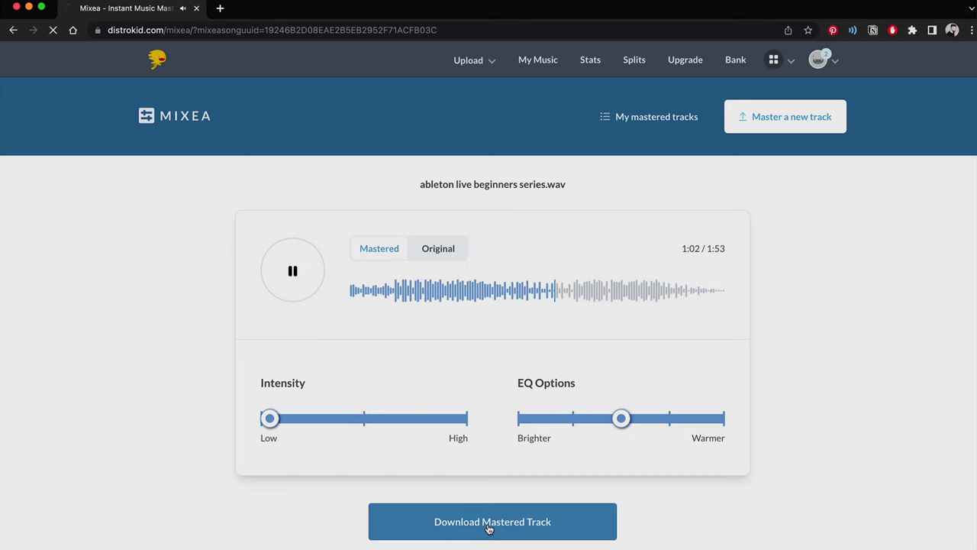
click(489, 521)
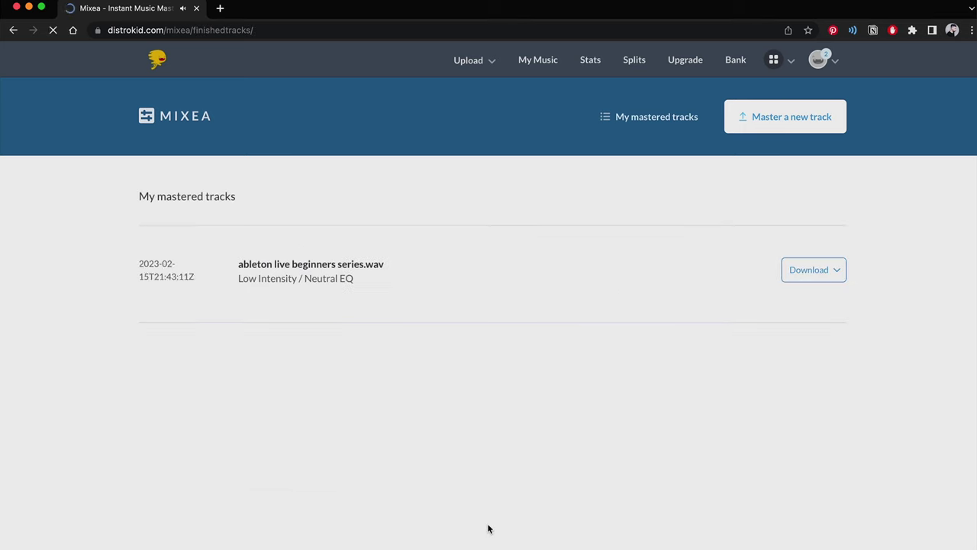
click(812, 278)
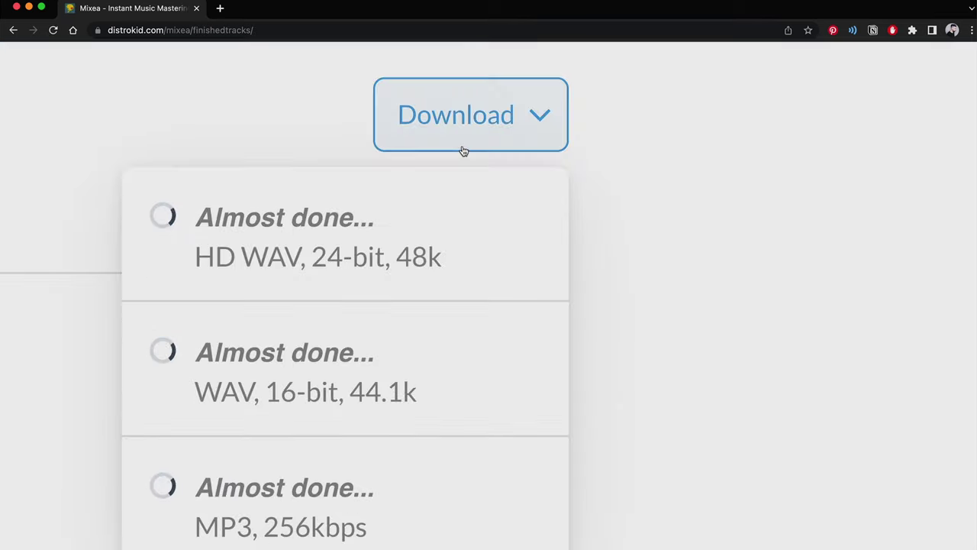
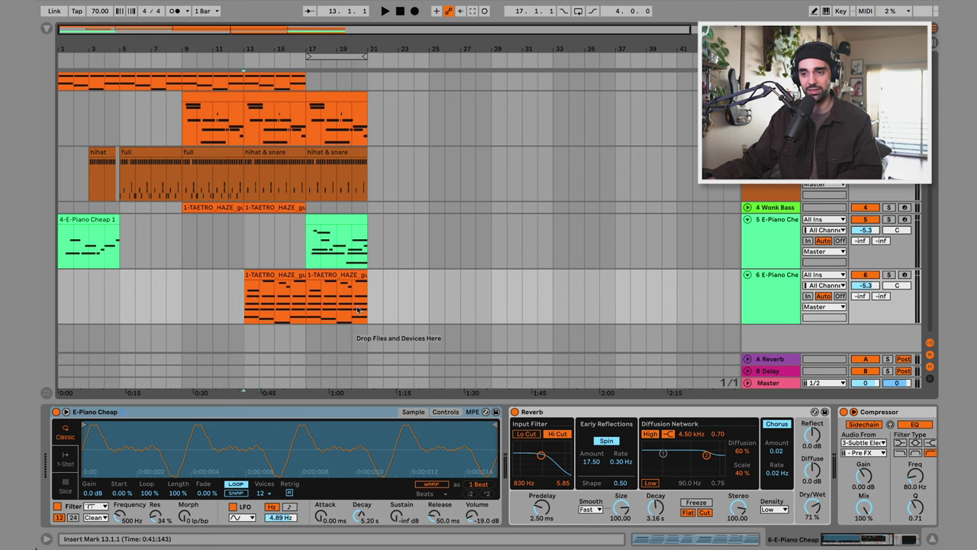
Step: Switch back to Ableton Live, show the two E-Piano tracks' device chains in turn and play the arrangement from bar 17
click(764, 245)
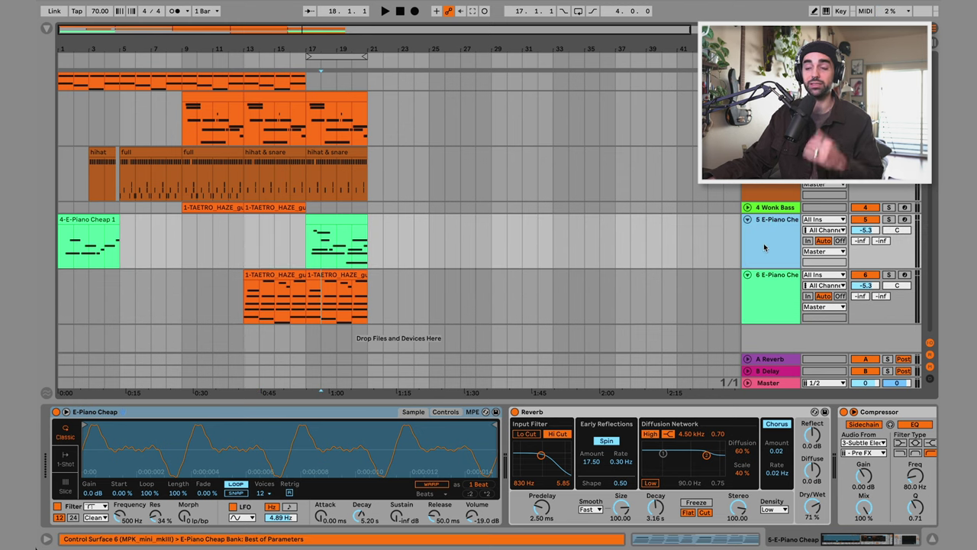
key(Down)
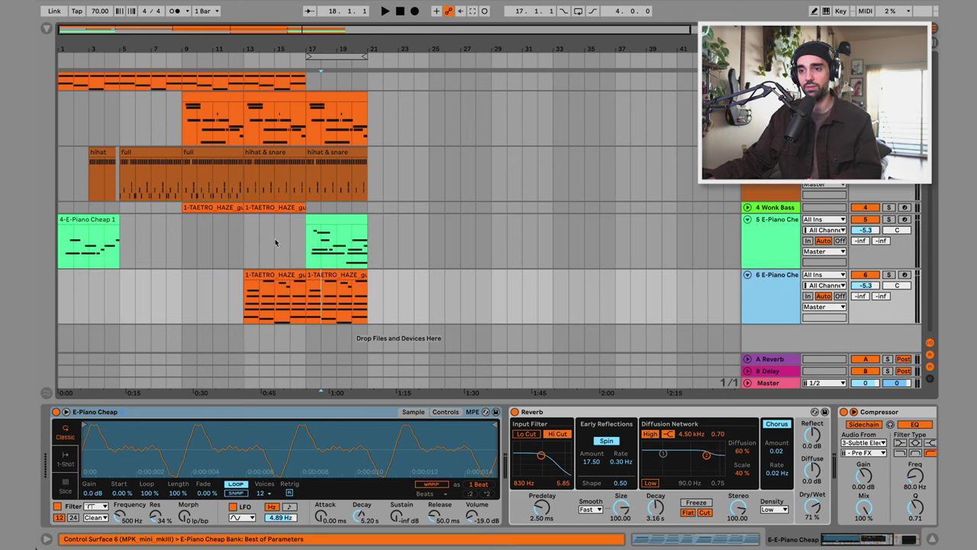
click(307, 259)
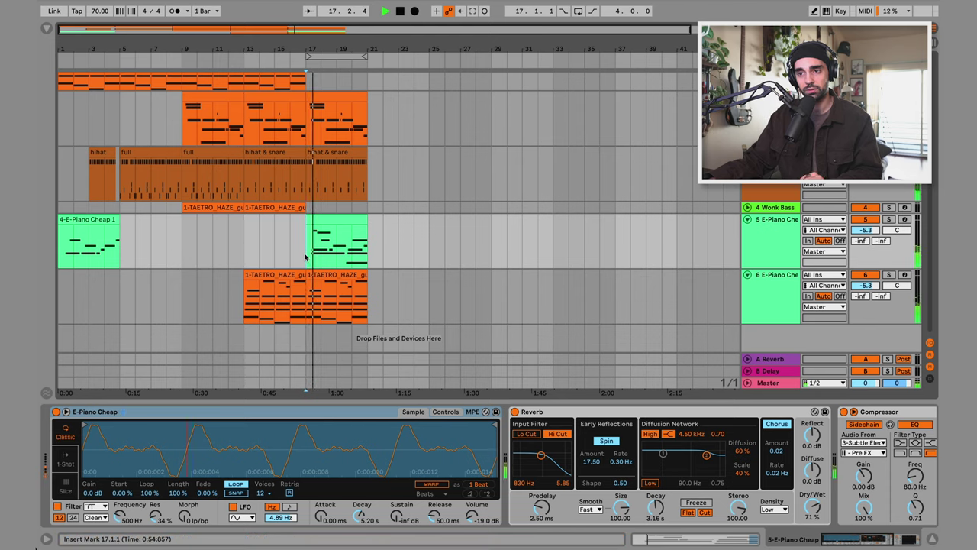
Step: Collapse the device chain area below the arrangement and stop playback near the end of bar 20
scroll(305, 258, up, 1)
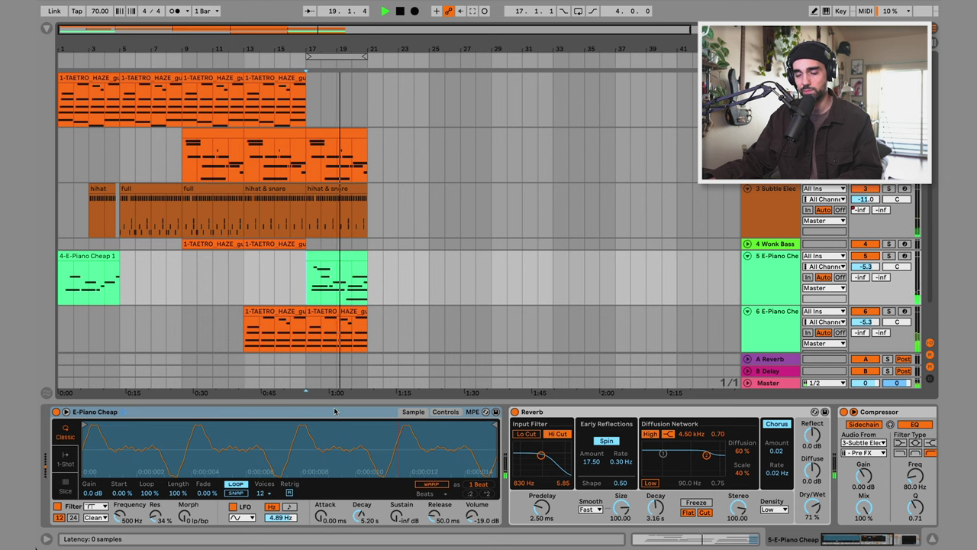
drag(334, 407, 332, 476)
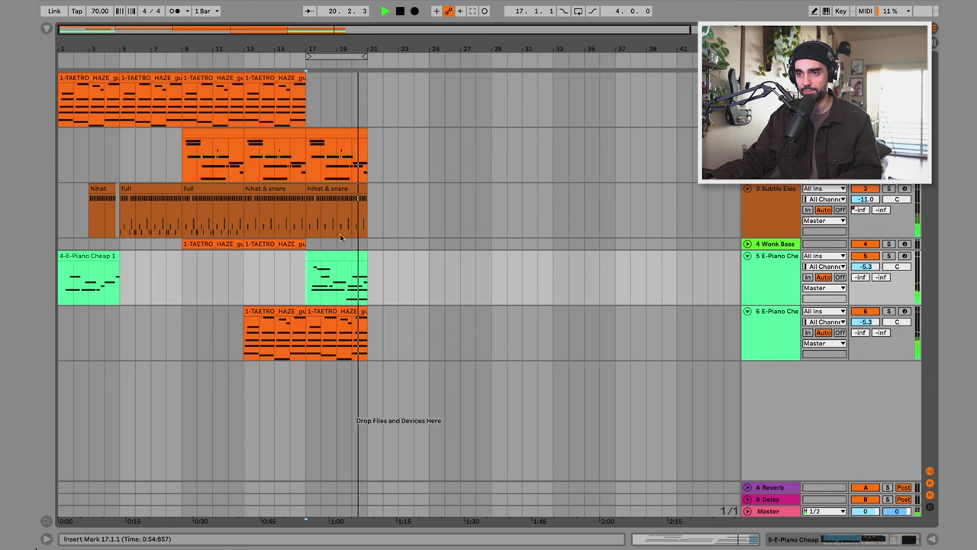
key(space)
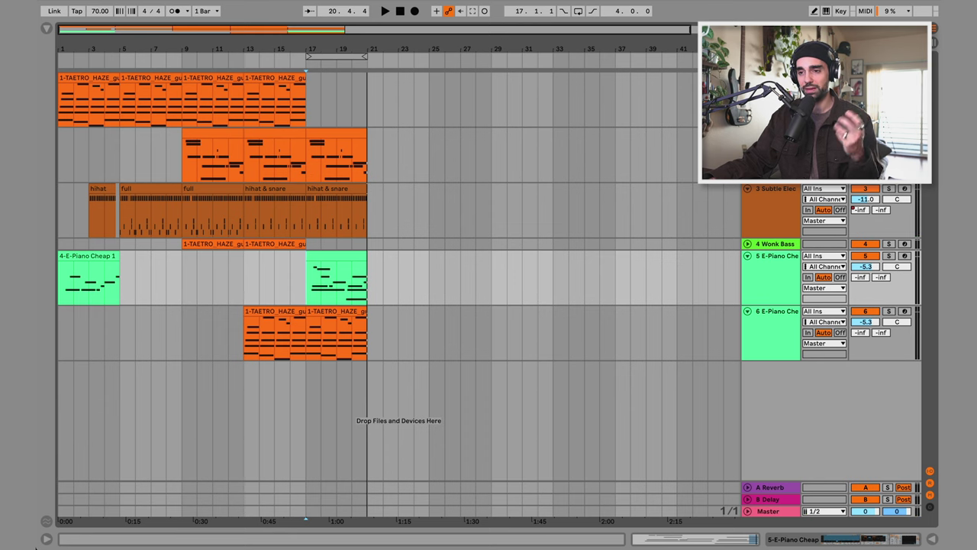
Step: Show the lower E-Piano track's devices and automate its Reverb Decay Time to rise to about 8.8 s from bar 17 to bar 21
double_click(772, 351)
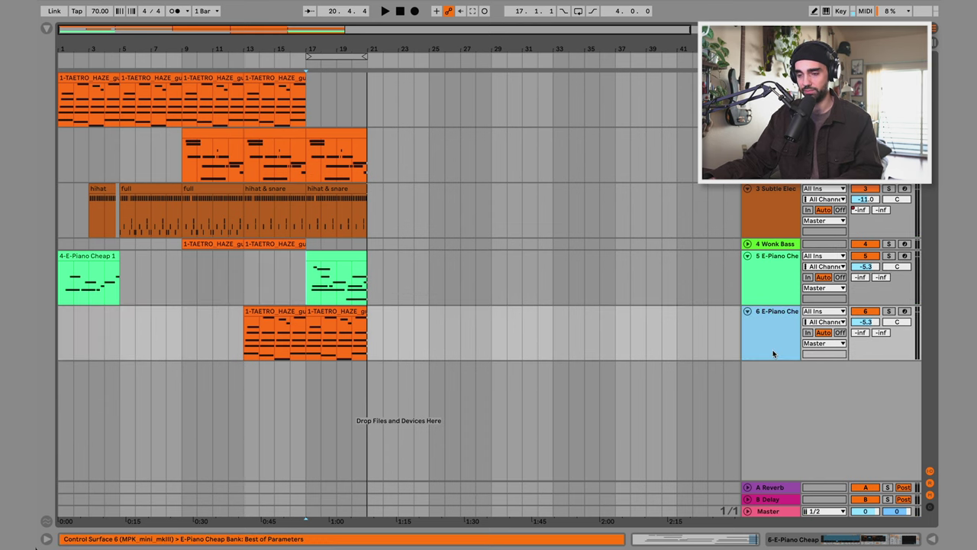
scroll(716, 495, right, 3)
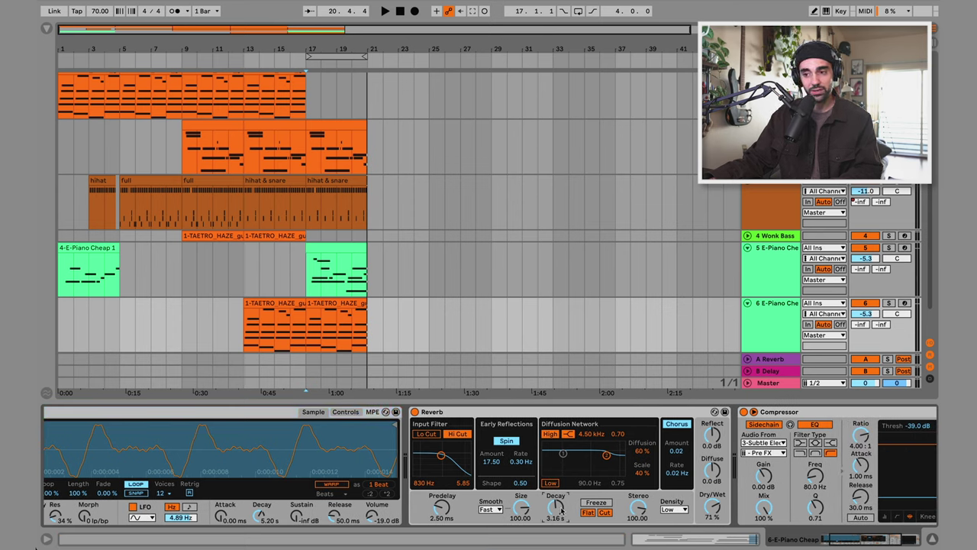
key(a)
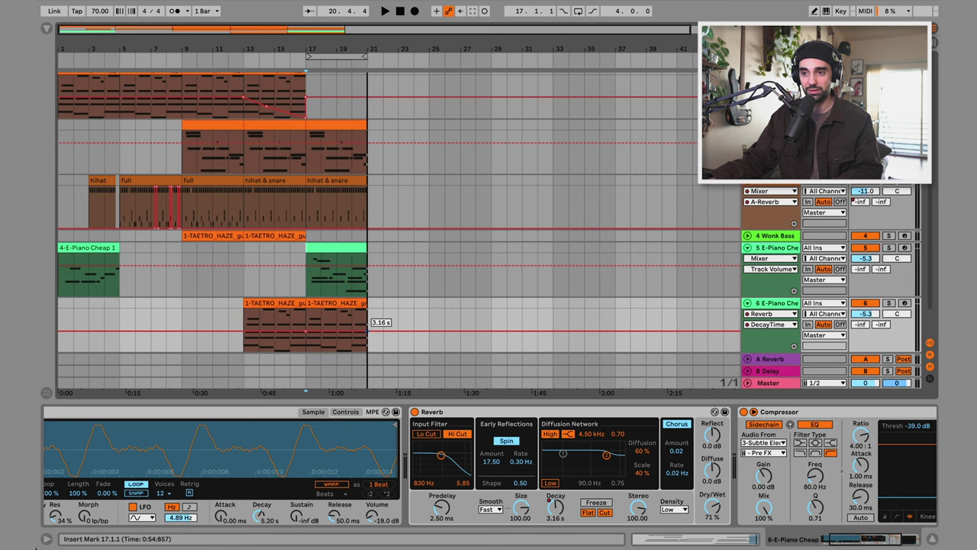
mouse_move(368, 330)
mouse_down()
mouse_move(351, 322)
mouse_move(367, 322)
mouse_up()
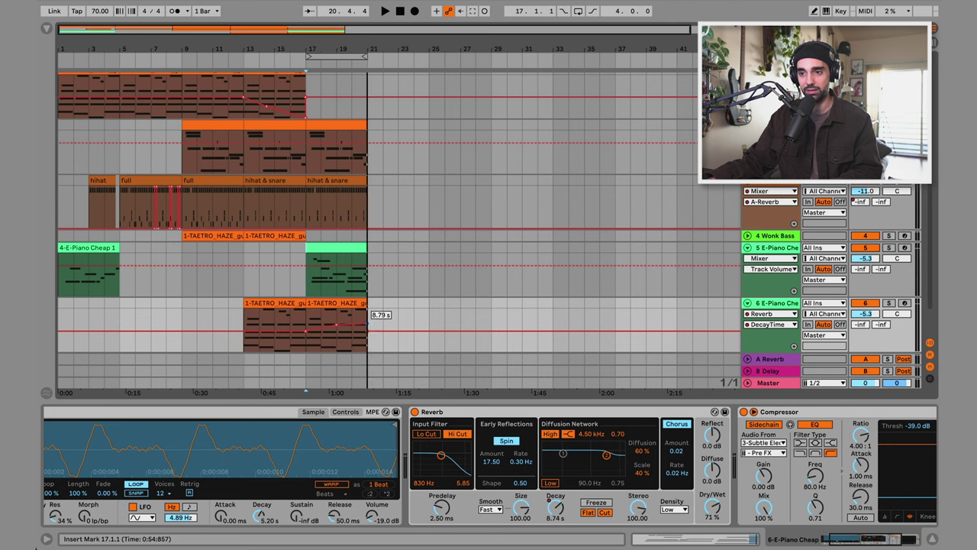
Step: Automate track 6's Reverb Dry/Wet to rise from 71% at bar 17 to about 88% near bar 20, and play it back
click(715, 506)
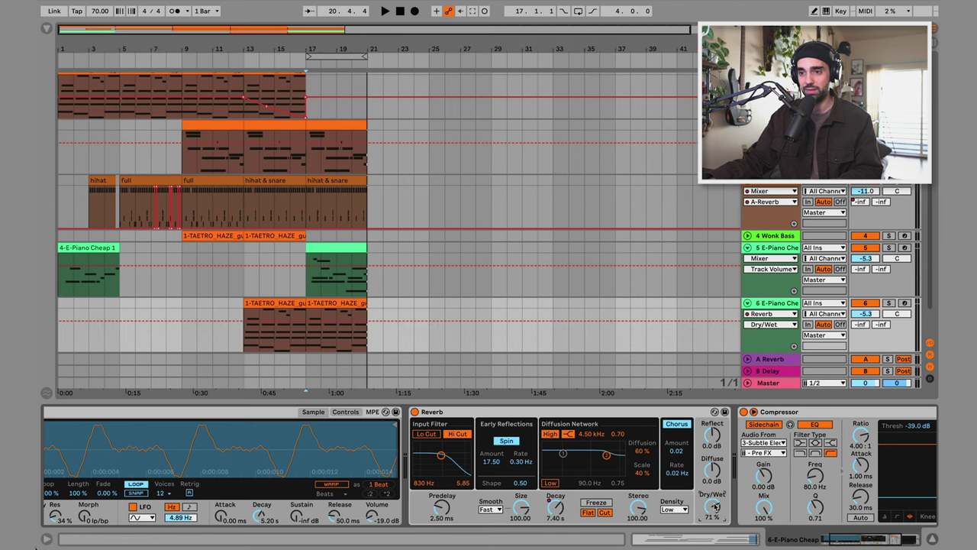
click(323, 321)
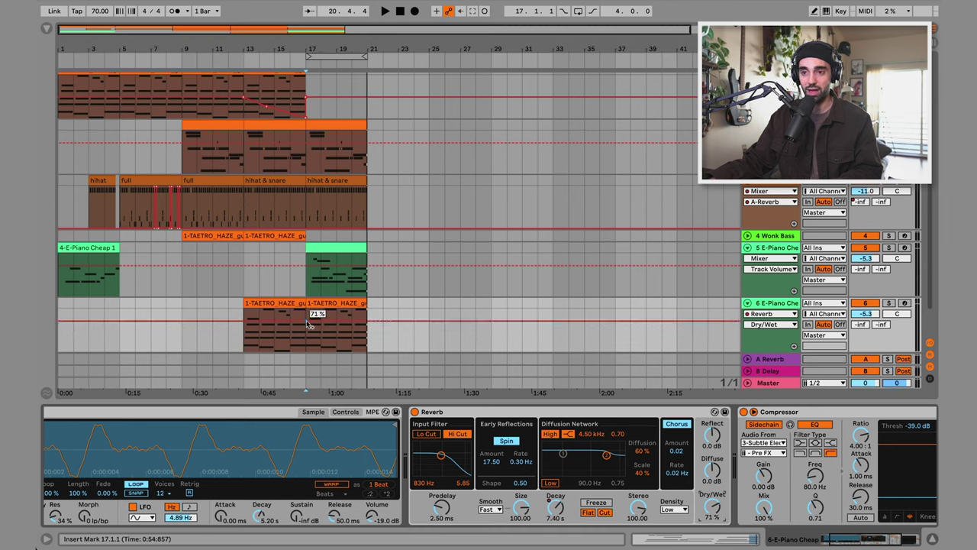
mouse_move(353, 314)
mouse_down()
mouse_move(337, 311)
mouse_move(352, 312)
mouse_up()
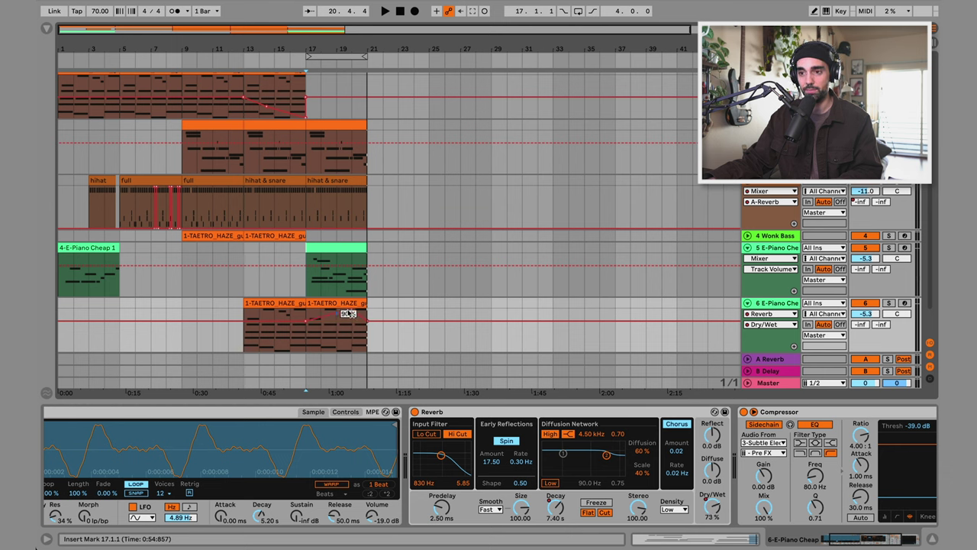
key(space)
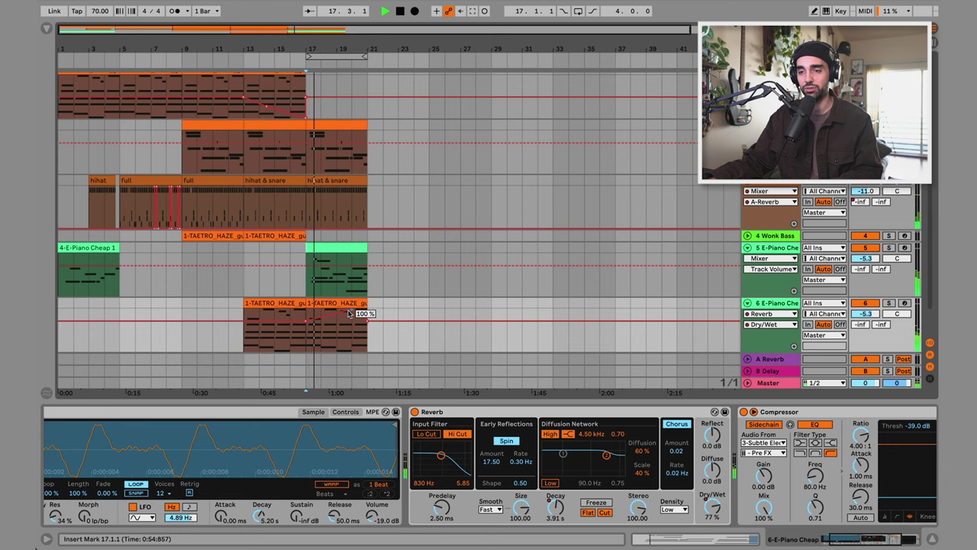
key(a)
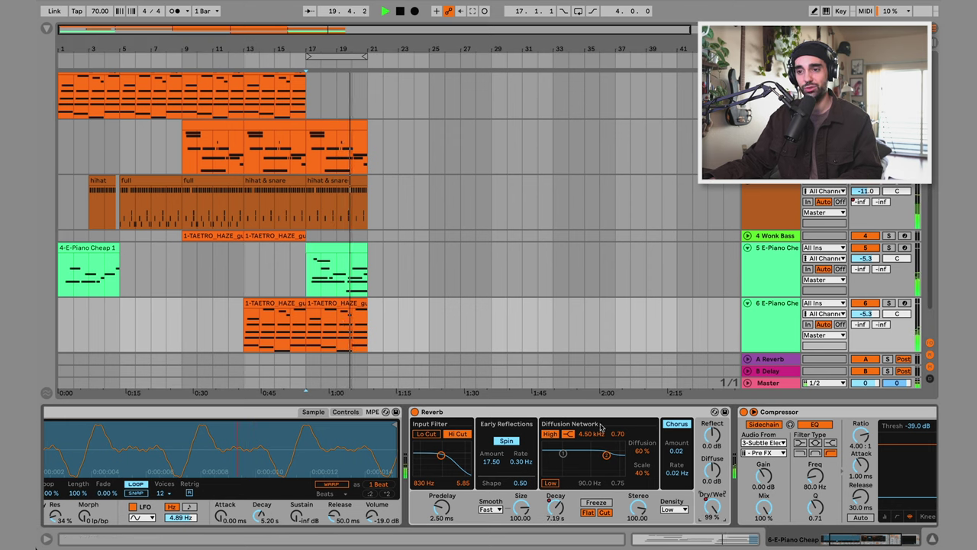
key(a)
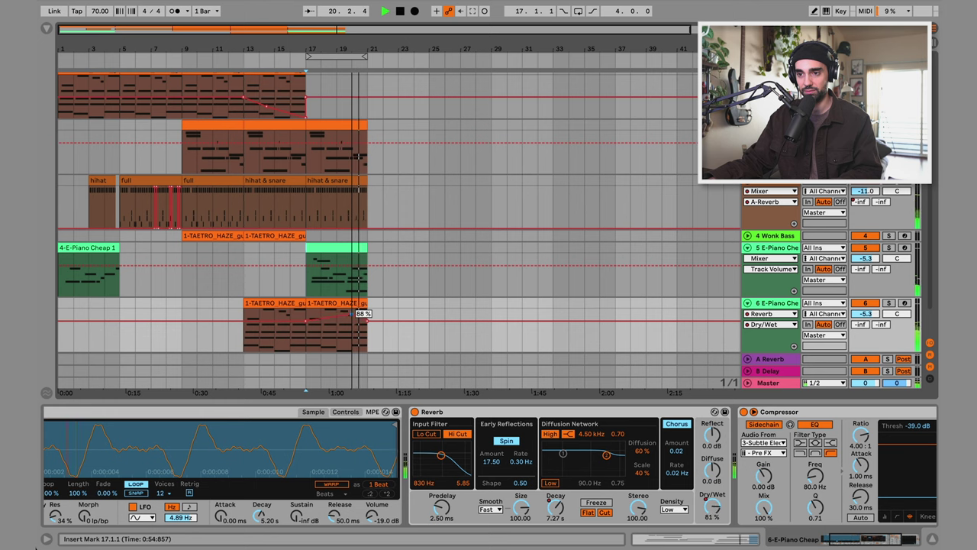
Step: Lower the end point of track 6's Reverb DecayTime automation to about 5.53 s, remove that automation, and audition from bar 17
click(555, 506)
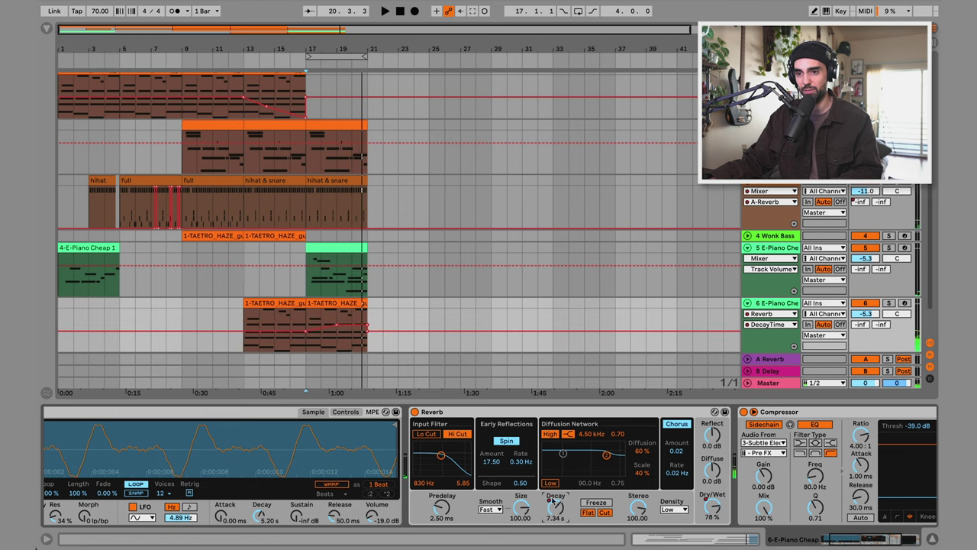
click(365, 327)
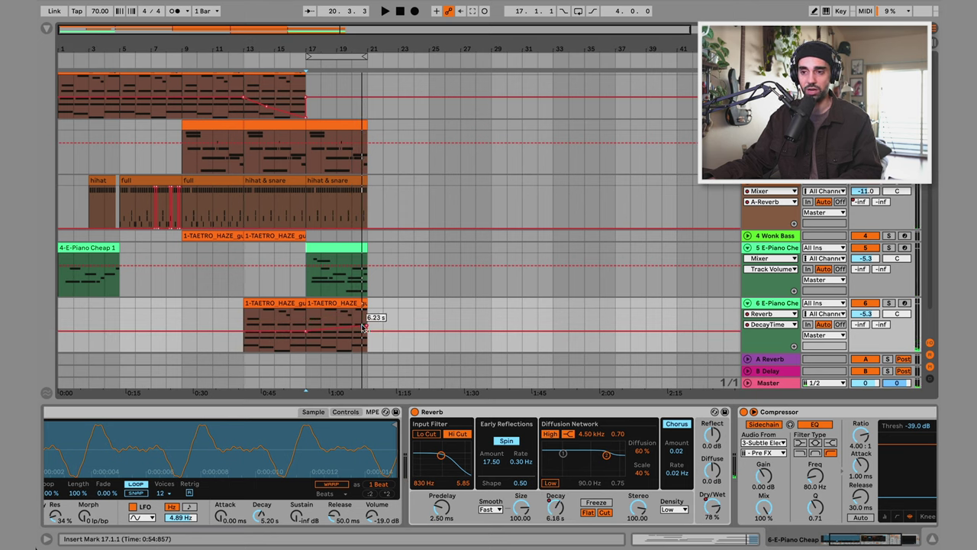
mouse_move(367, 327)
mouse_down()
mouse_move(337, 333)
mouse_move(365, 331)
mouse_up()
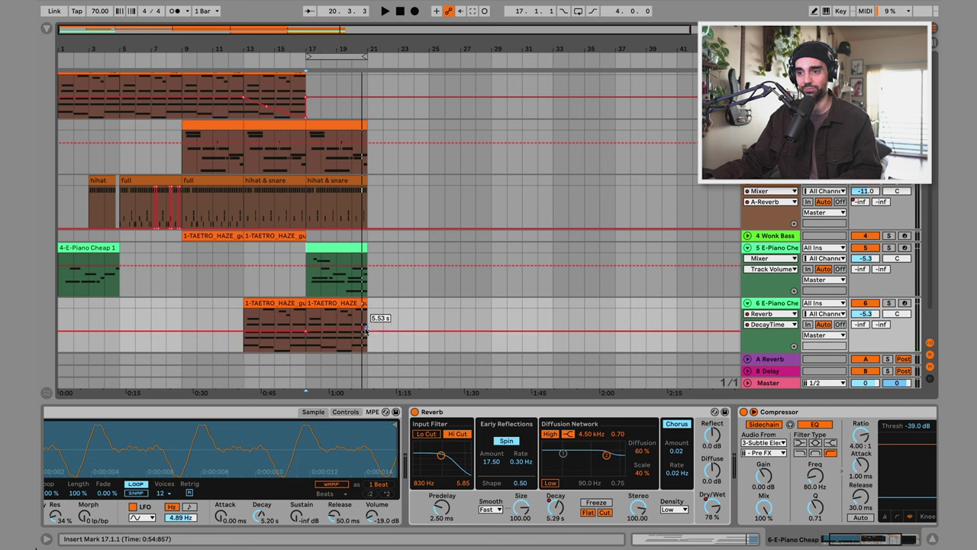
click(366, 329)
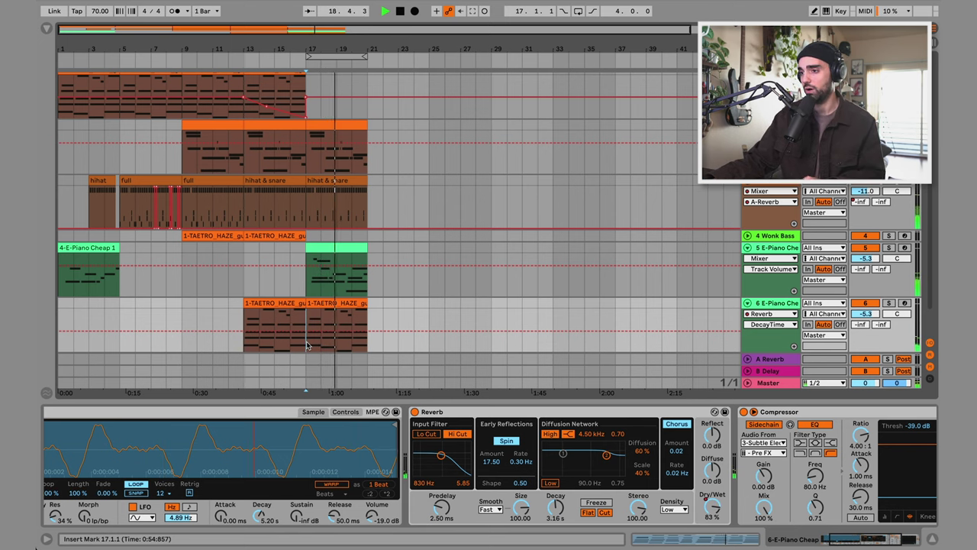
scroll(309, 345, up, 2)
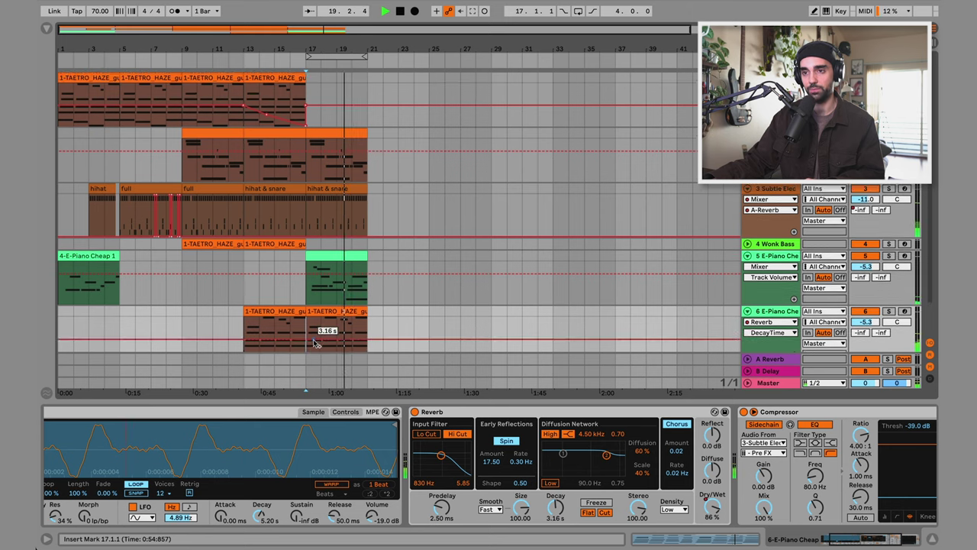
key(space)
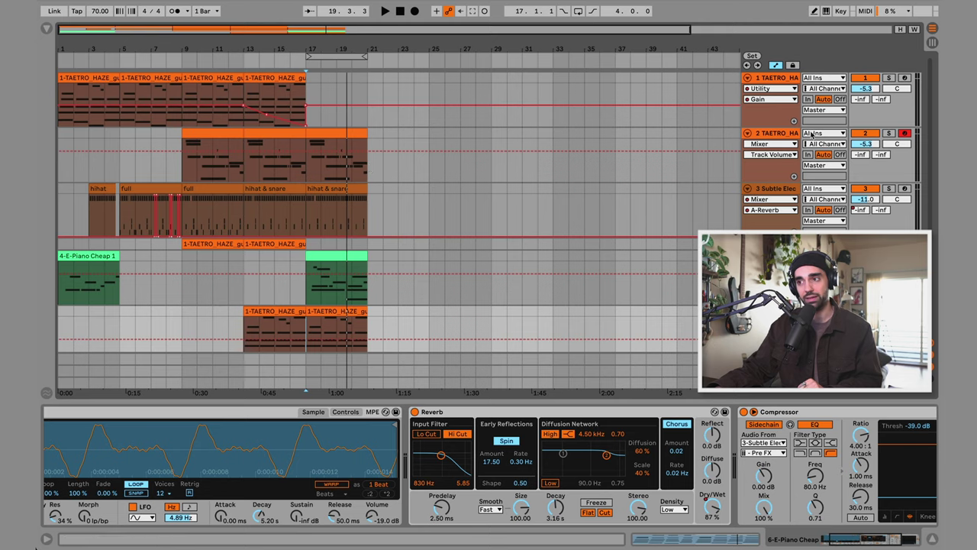
Step: Solo track 2 and audition it from bar 17 with its B-Delay send at 0 dB
click(810, 134)
click(890, 134)
key(space)
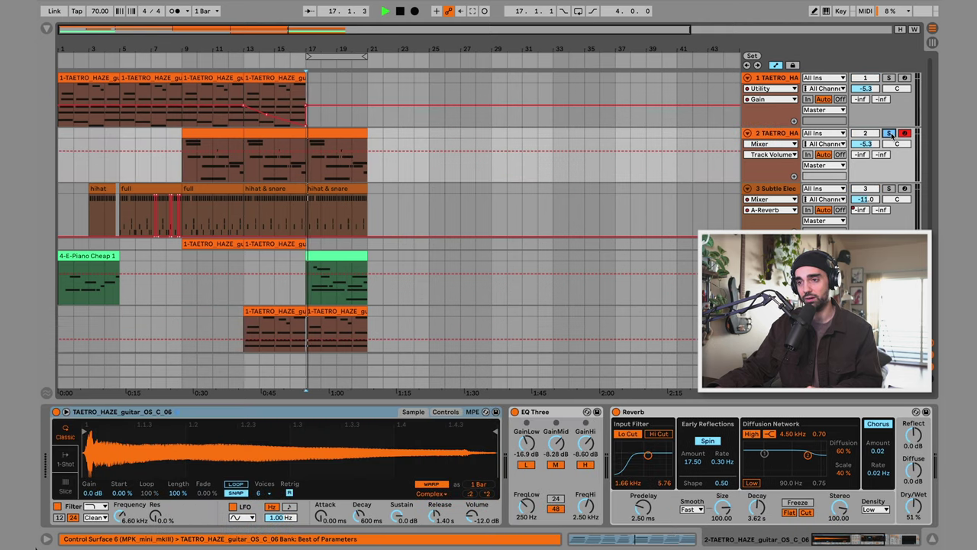
click(884, 155)
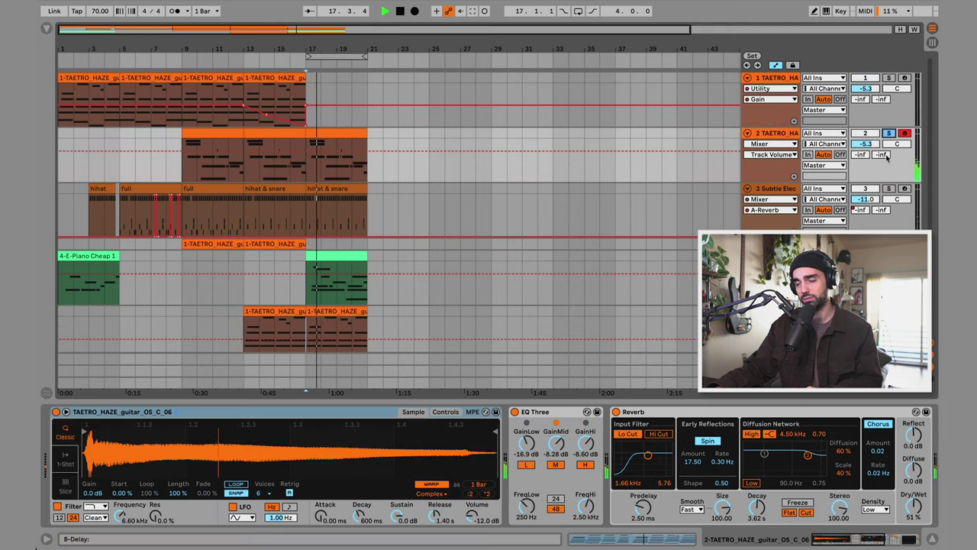
key(space)
text(0)
key(Return)
key(space)
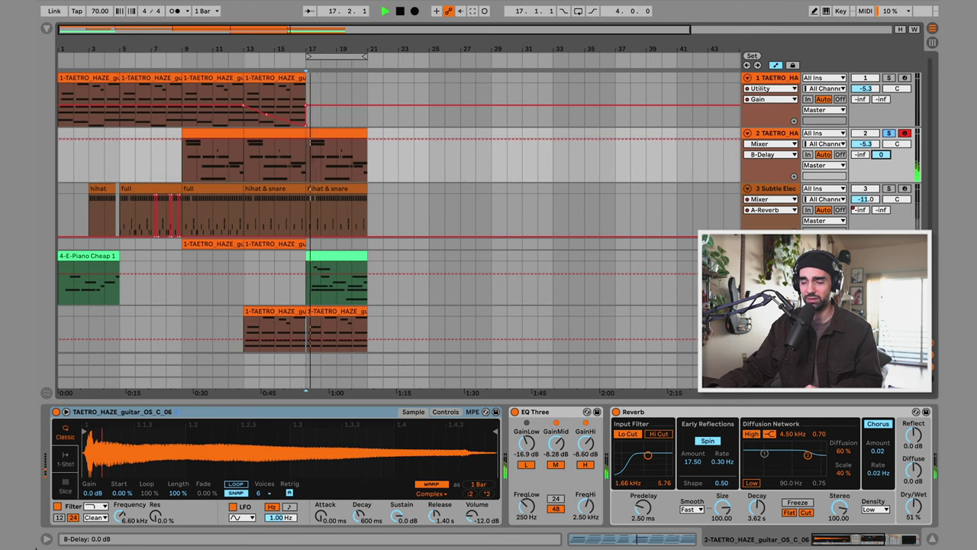
Step: Try track 2's B-Delay send at -5, -5.6 and -7.2 dB during playback
text(-5)
key(Return)
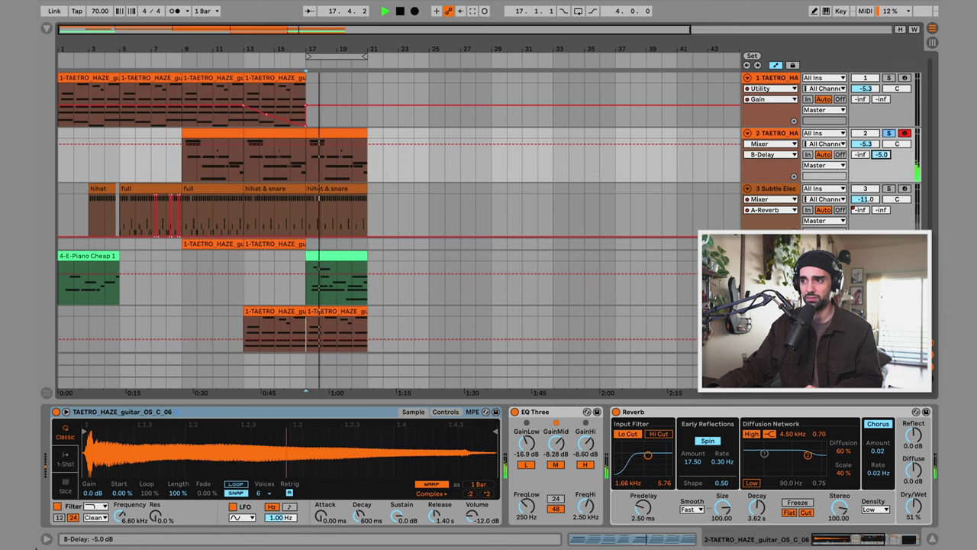
text(-5.6)
key(Return)
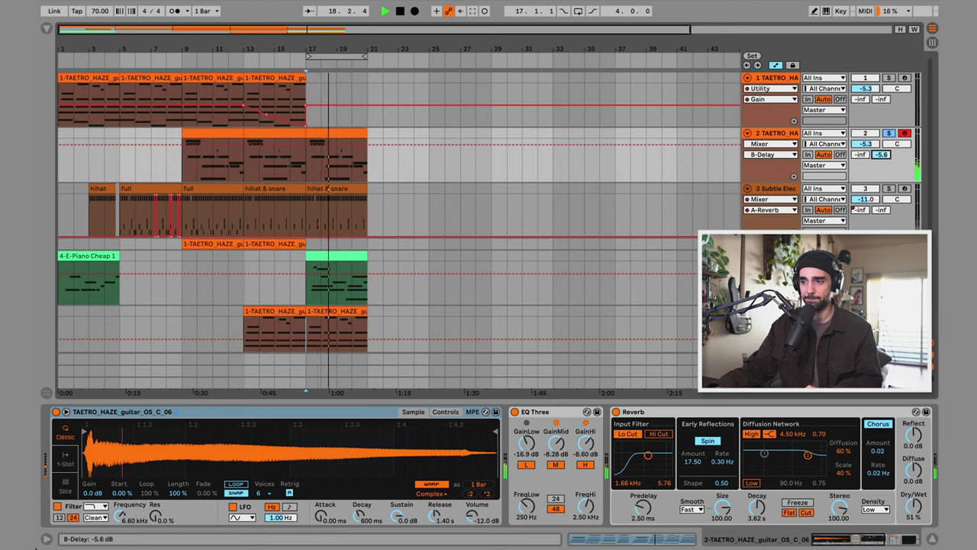
text(-7.2)
key(Return)
key(space)
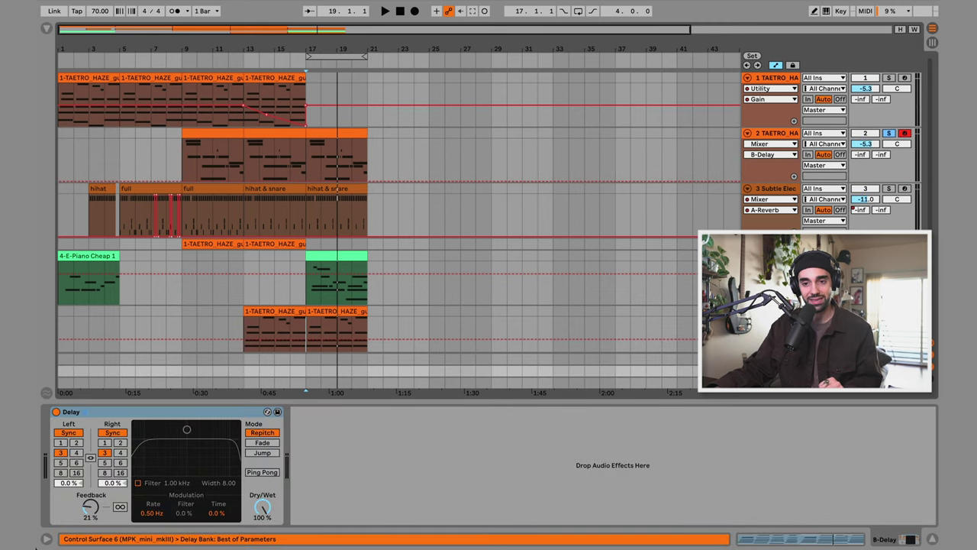
Step: Set the Delay return's feedback to 46% and its filter to 6.01 kHz with width 6.65, auditioning with track 2's send at 0 dB
drag(90, 505, 90, 495)
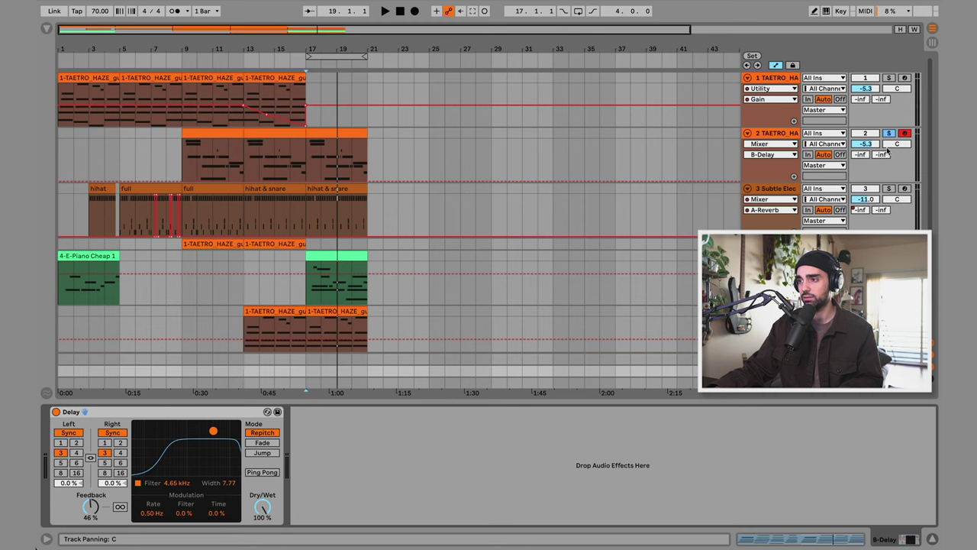
drag(885, 154, 886, 92)
key(space)
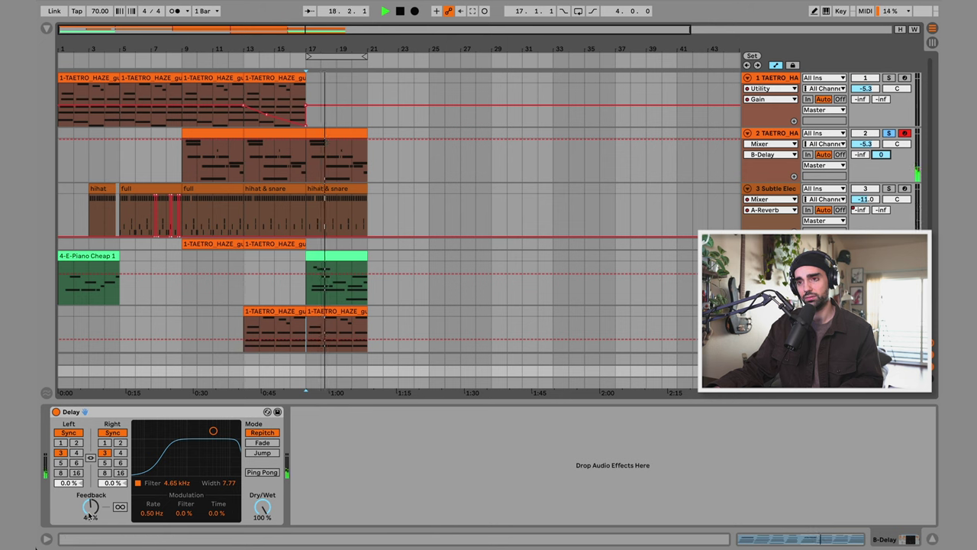
mouse_move(224, 431)
mouse_down()
mouse_move(164, 436)
mouse_move(218, 437)
mouse_up()
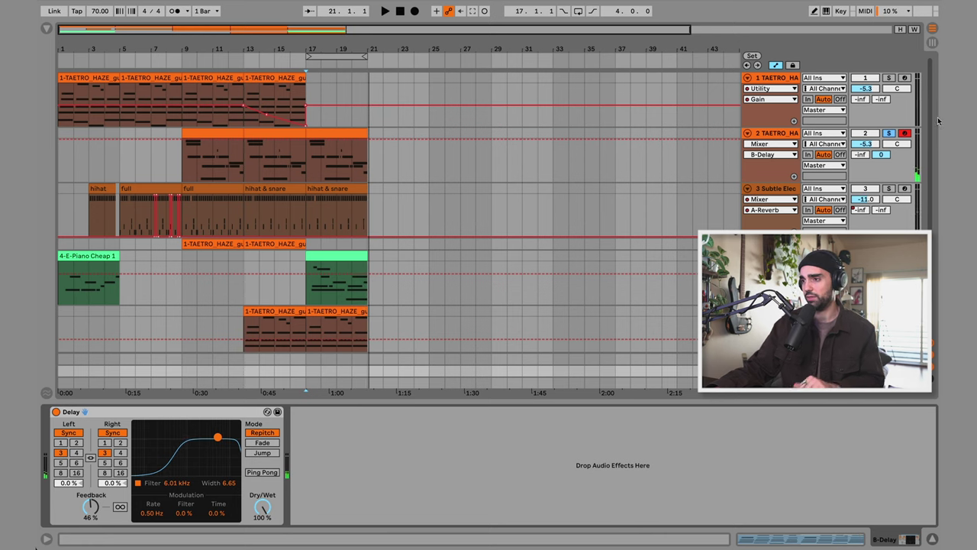
Step: Unsolo track 2 and bring its B-Delay send down to -inf dB across the arrangement
drag(881, 155, 881, 198)
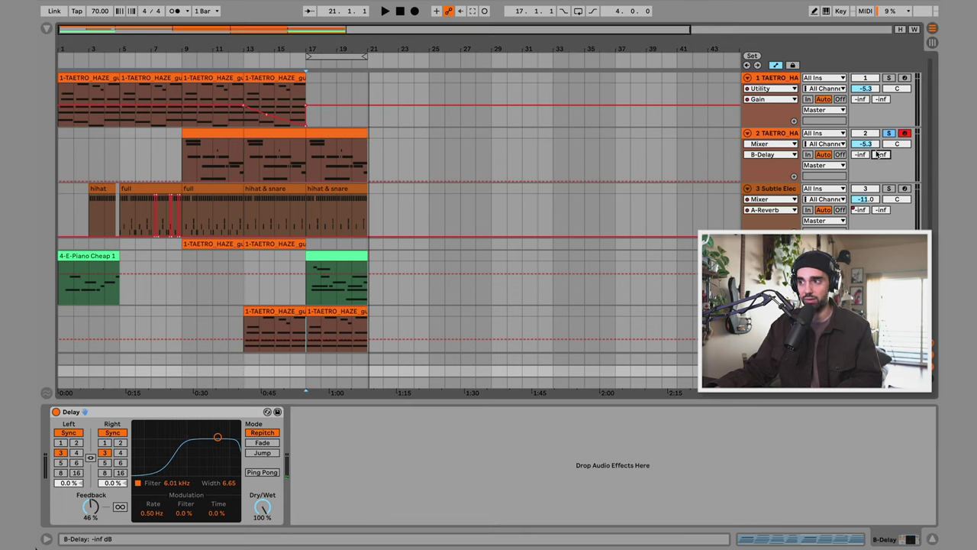
click(889, 134)
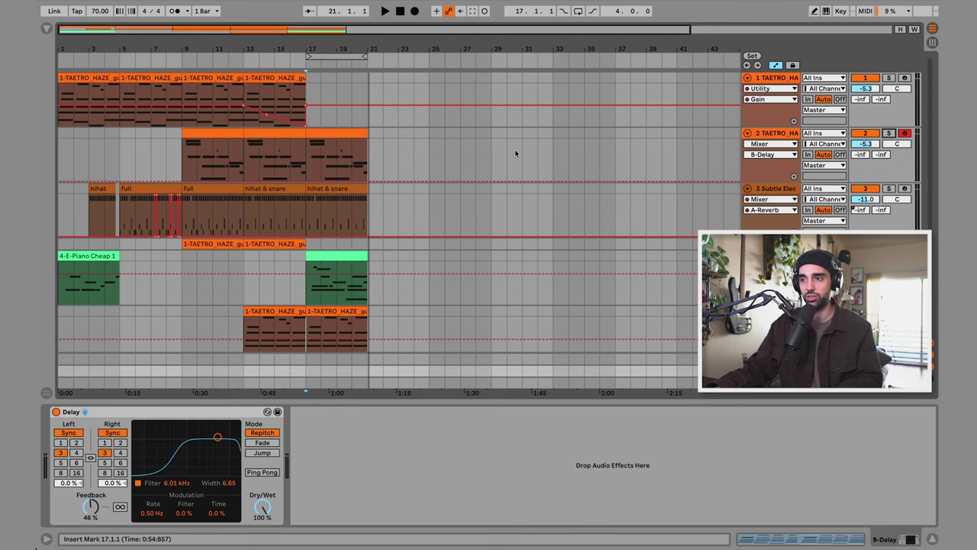
mouse_move(882, 154)
mouse_down()
mouse_move(883, 129)
mouse_move(885, 156)
mouse_up()
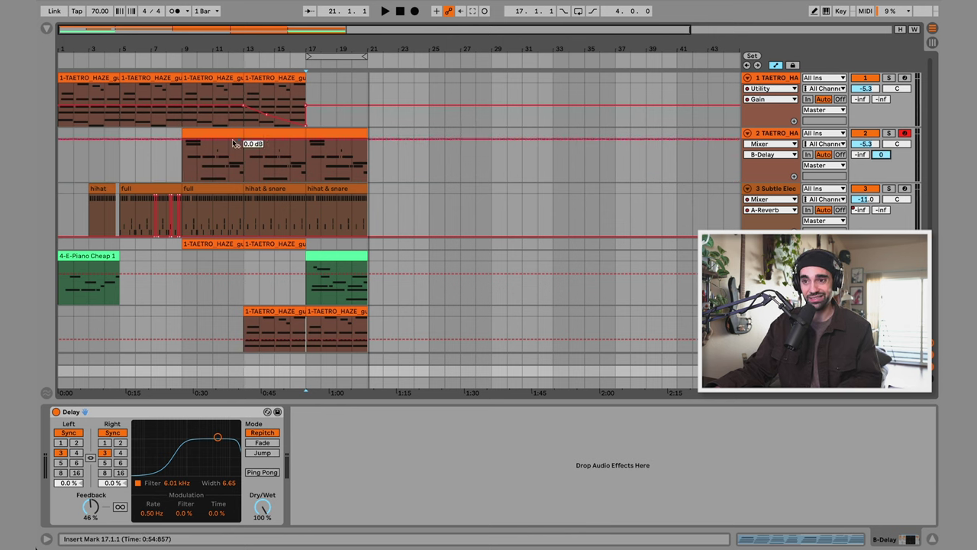
drag(580, 143, 492, 184)
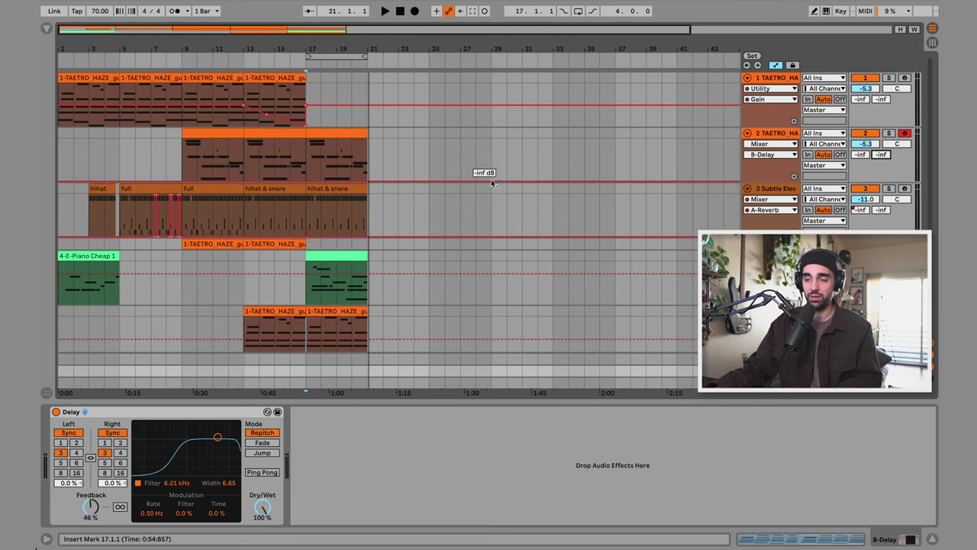
Step: Automate track 2's B-Delay send up to 0 dB over the clip from bar 17 to 21 only, and play it back
click(336, 157)
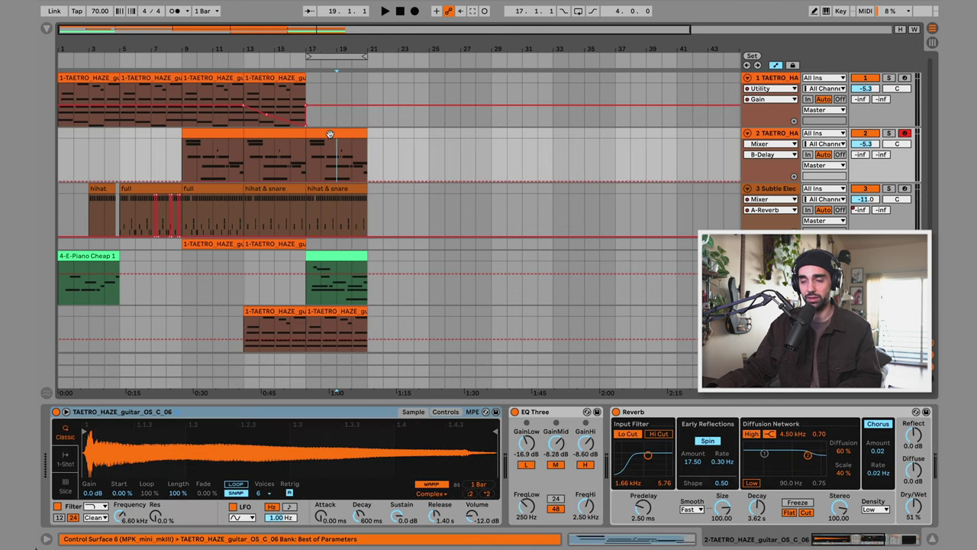
click(329, 134)
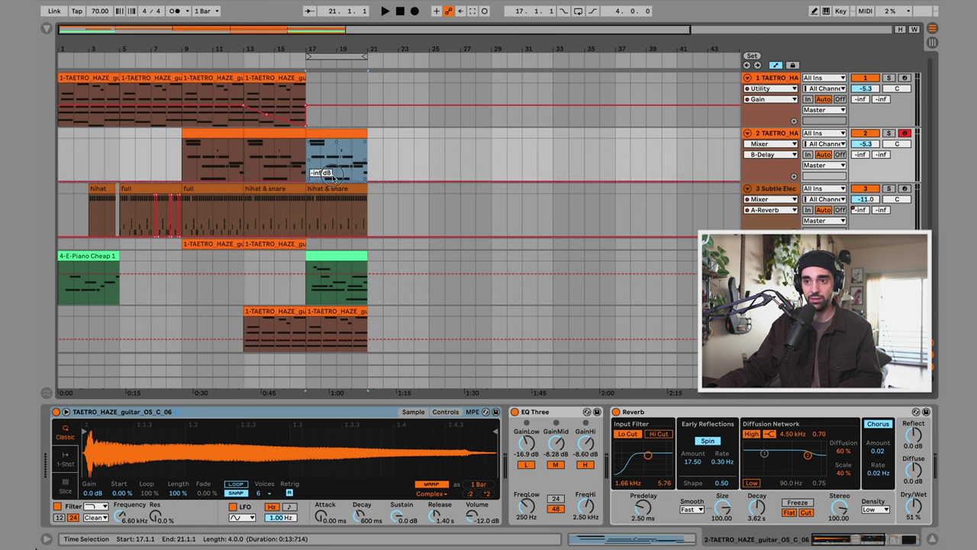
drag(325, 156, 310, 146)
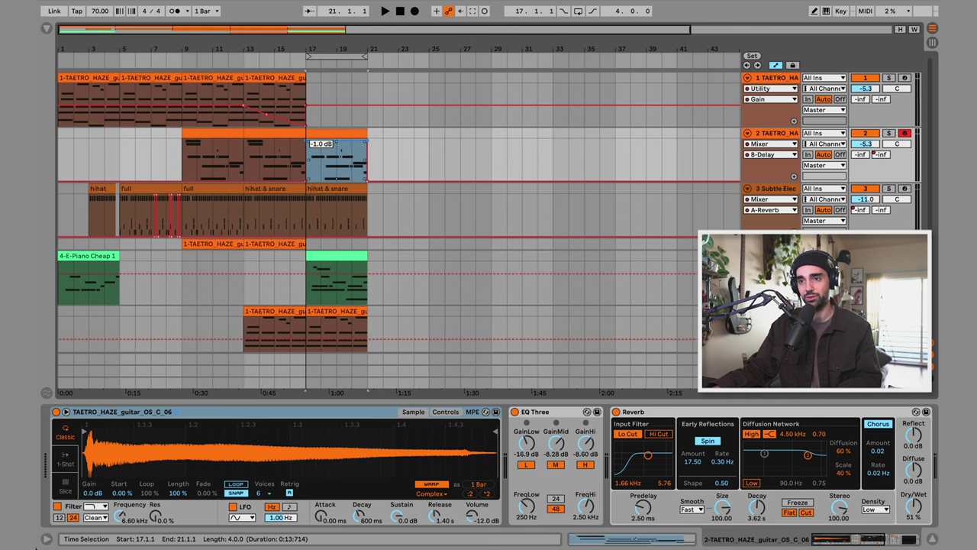
key(space)
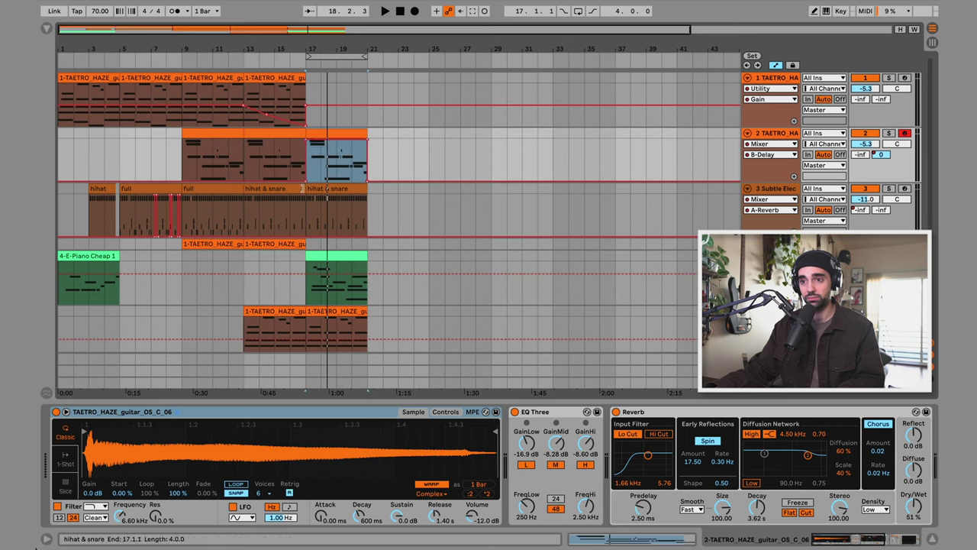
key(space)
click(303, 221)
key(space)
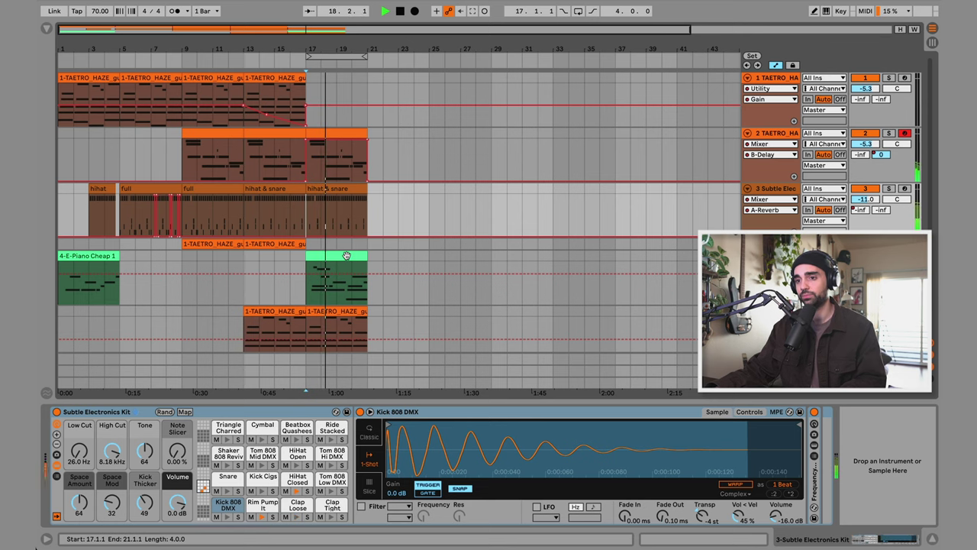
scroll(359, 265, down, 2)
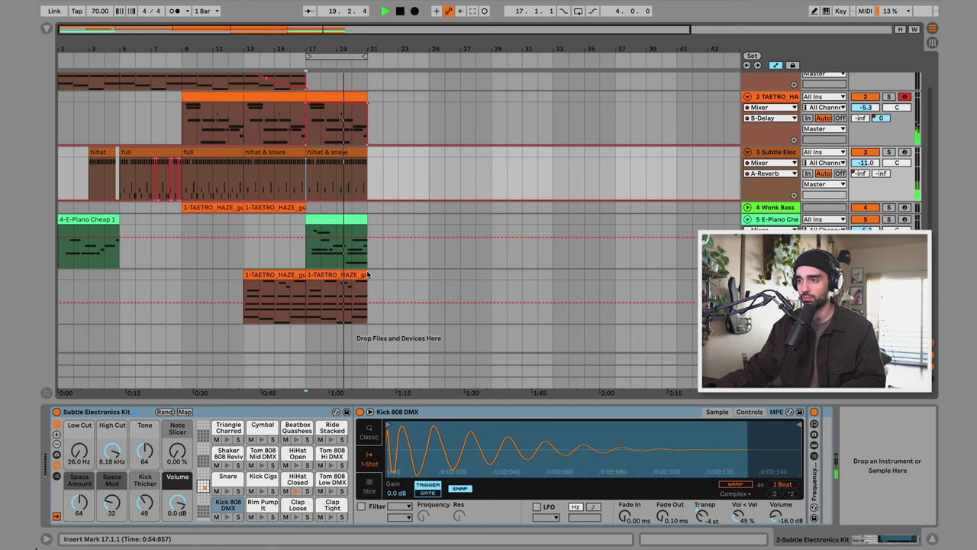
scroll(367, 275, up, 2)
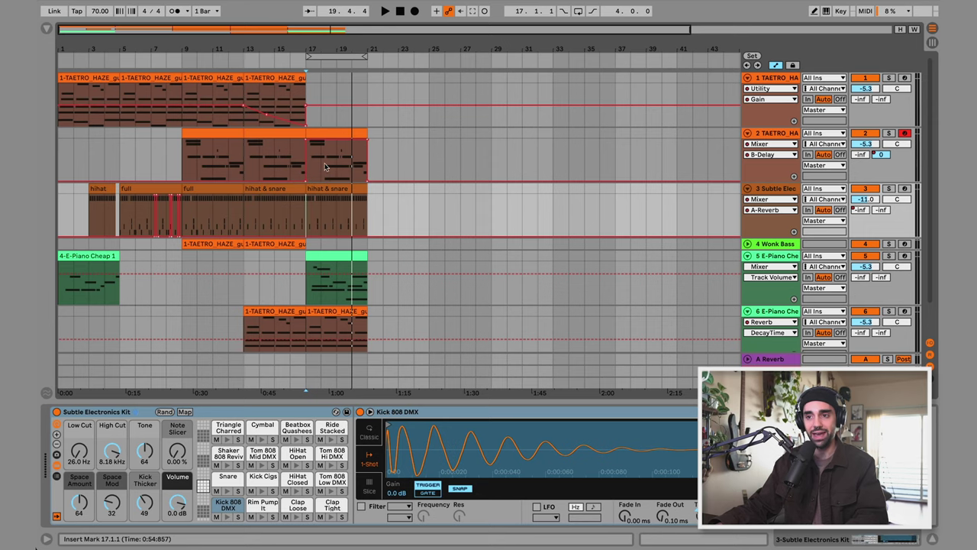
Step: Show track 2's Track Panning automation lane and pan the track to 20R
click(325, 167)
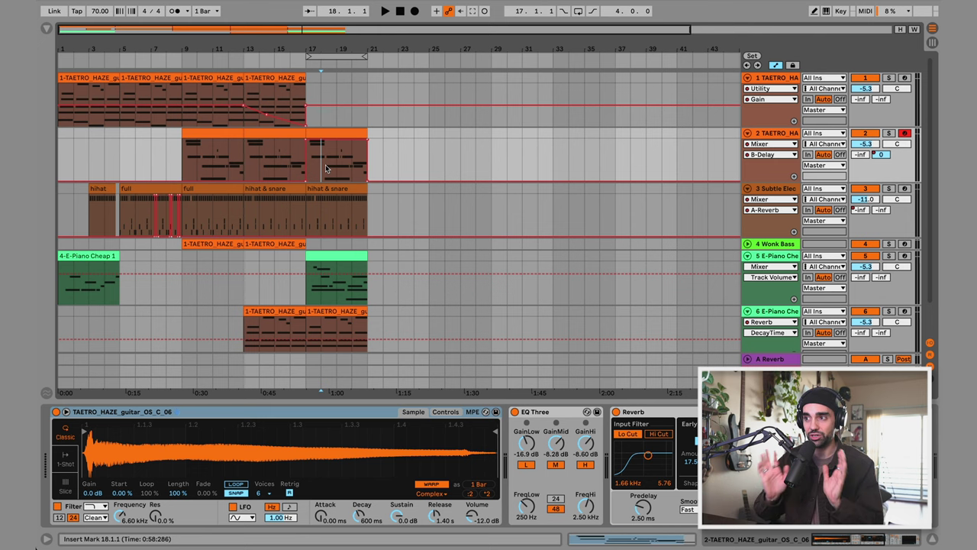
click(786, 134)
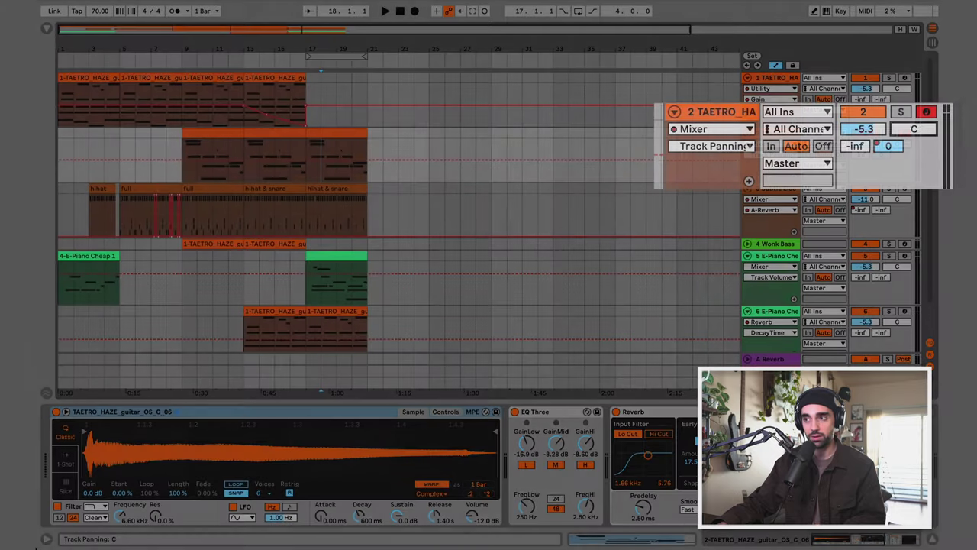
drag(898, 144, 897, 139)
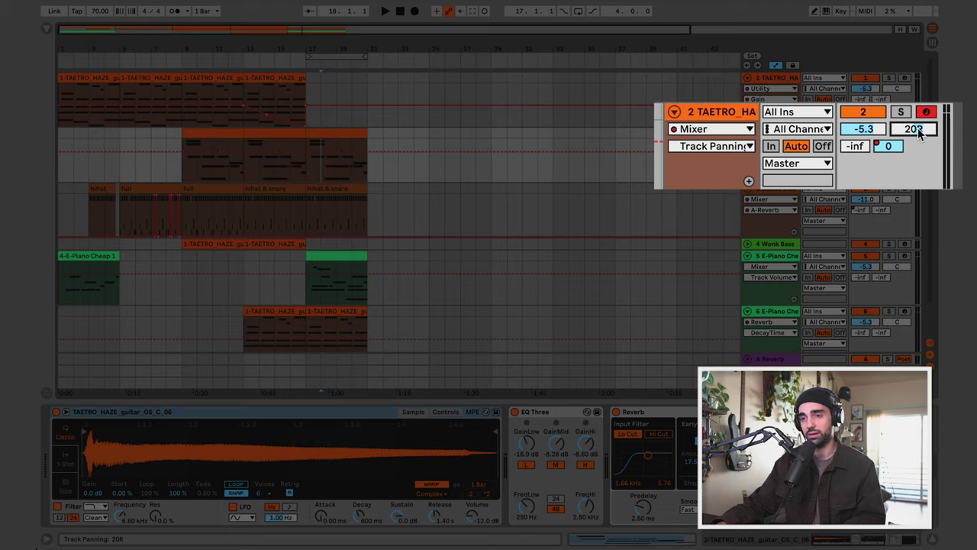
Step: Pan E-Piano track 5 to 20L and audition it against track 2's right-side panning
key(space)
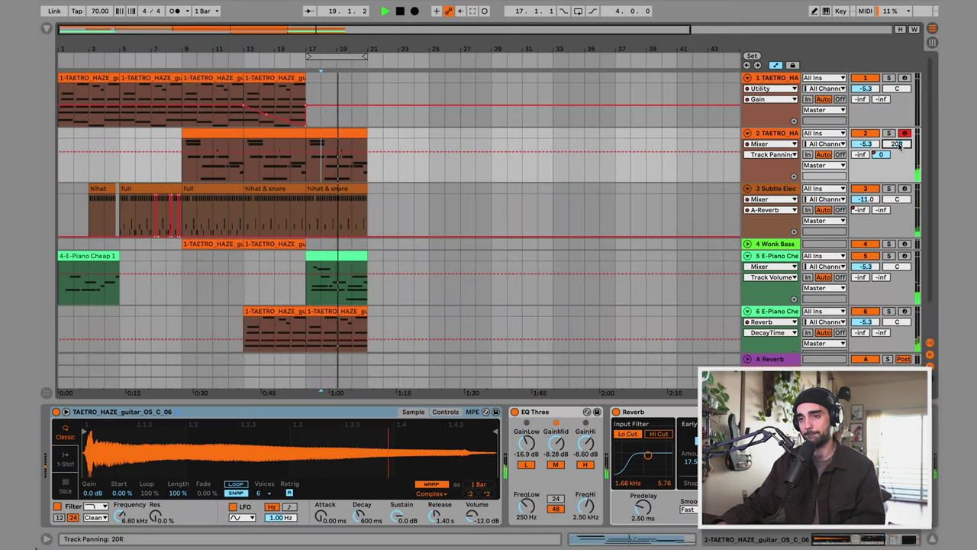
key(space)
drag(903, 268, 903, 278)
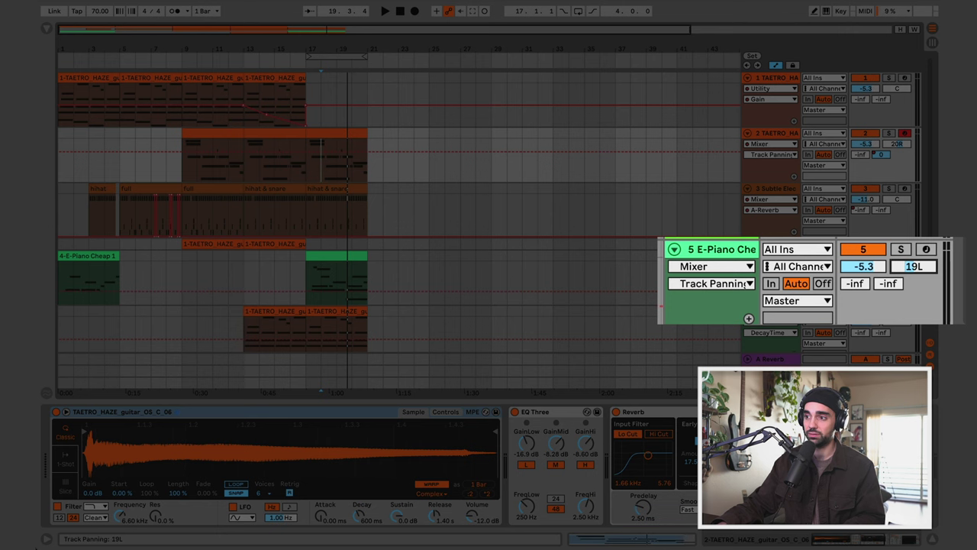
drag(903, 278, 904, 280)
key(space)
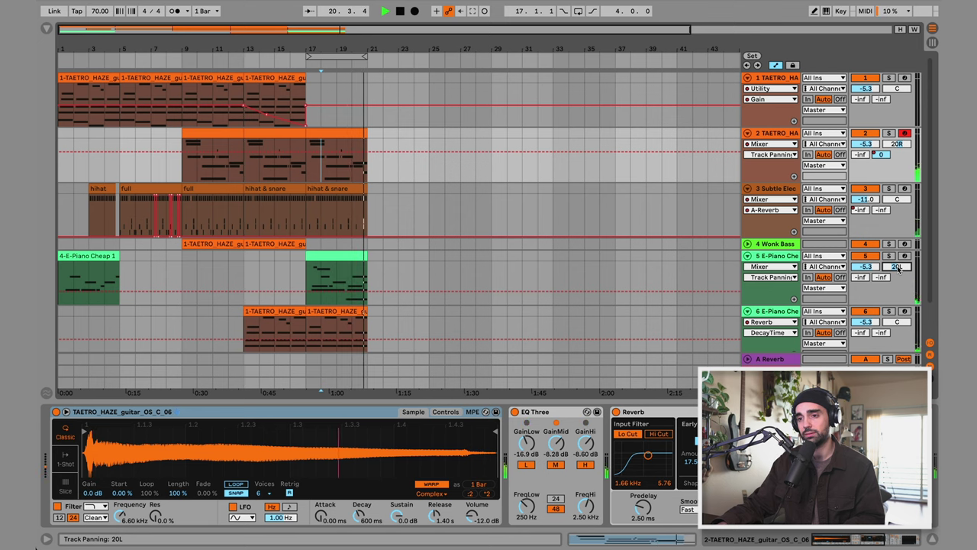
Step: Hide the automation lanes, set the loop brace to bars 9 to 13, and play that section
key(a)
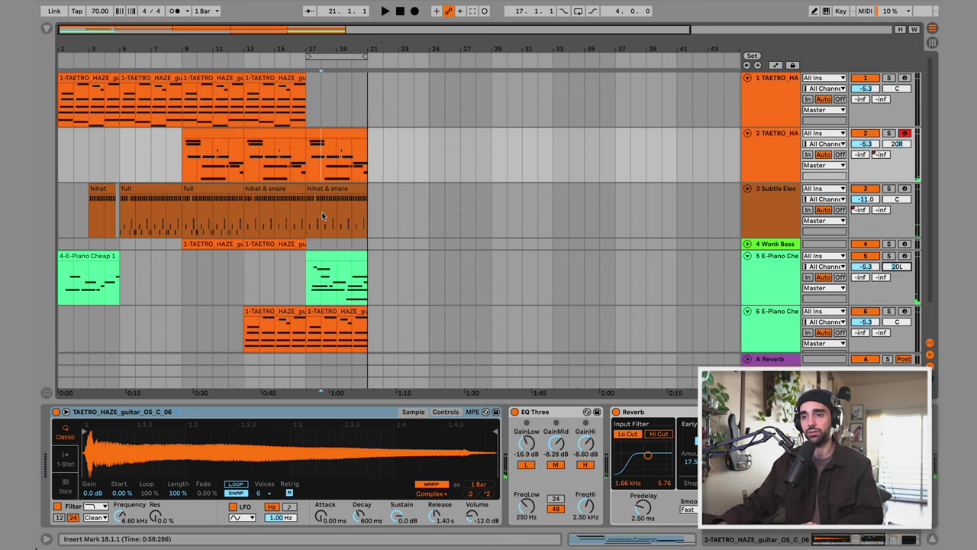
key(minus)
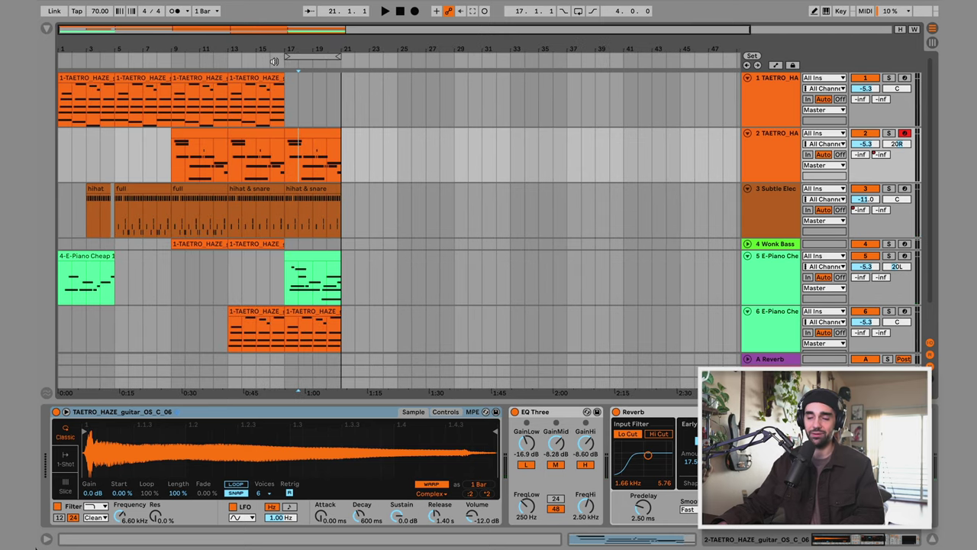
drag(289, 57, 229, 57)
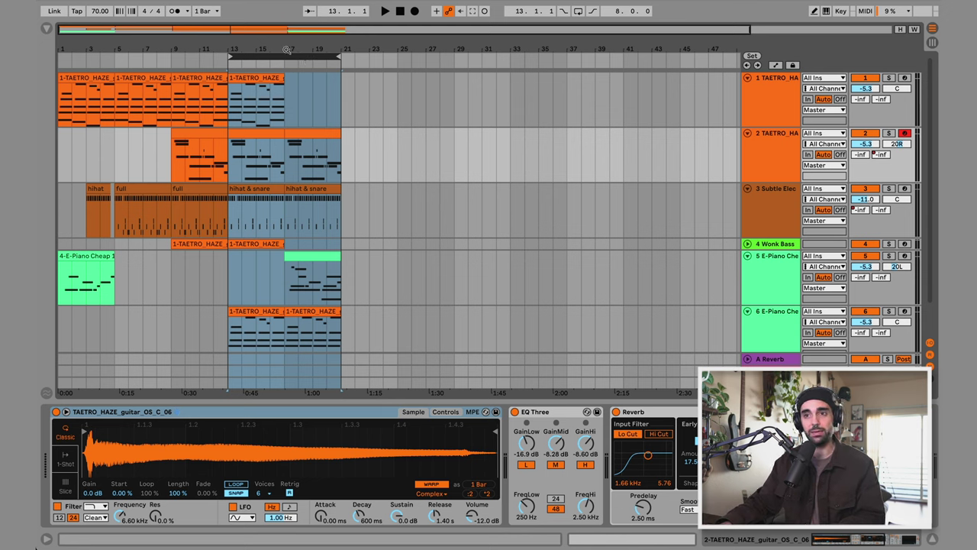
drag(277, 54, 232, 52)
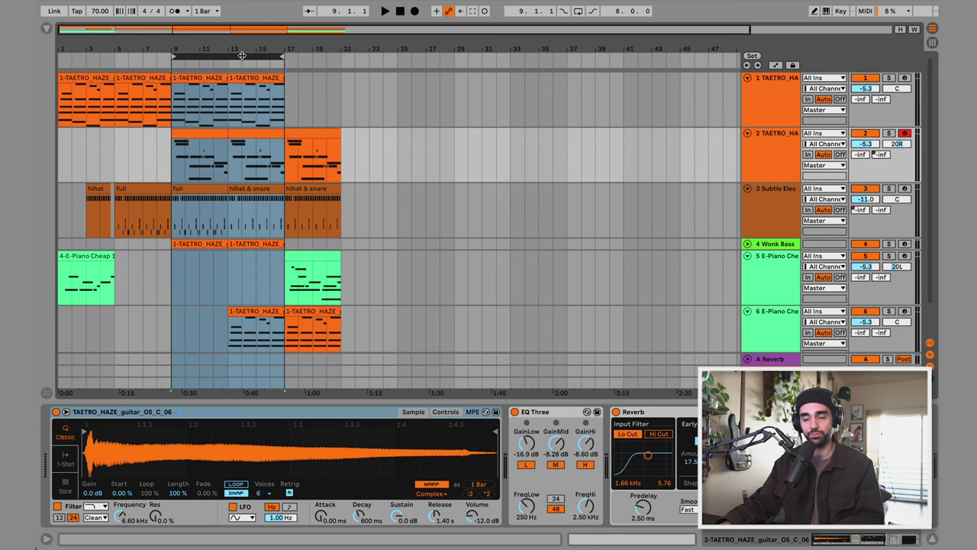
drag(283, 57, 227, 59)
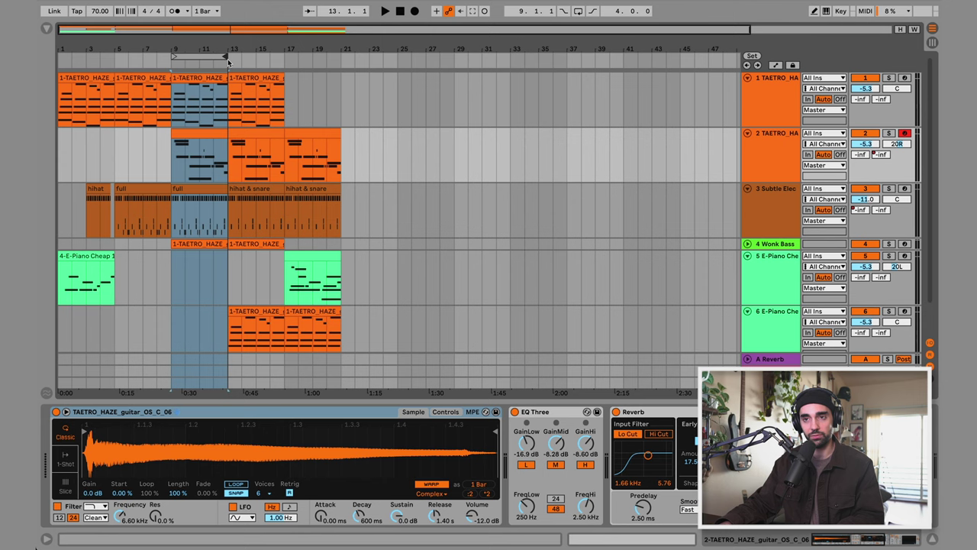
key(space)
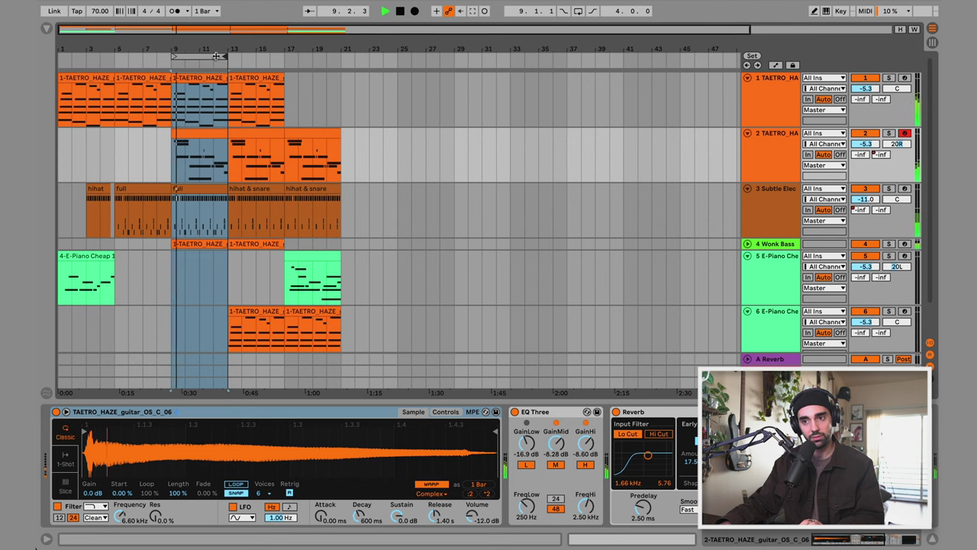
key(space)
Step: Turn on looping for the bar 9 to 13 section and start playback
mouse_move(194, 55)
mouse_down()
mouse_move(202, 51)
mouse_move(93, 49)
mouse_move(264, 50)
mouse_move(92, 51)
mouse_move(229, 52)
mouse_move(190, 54)
mouse_move(198, 55)
mouse_up()
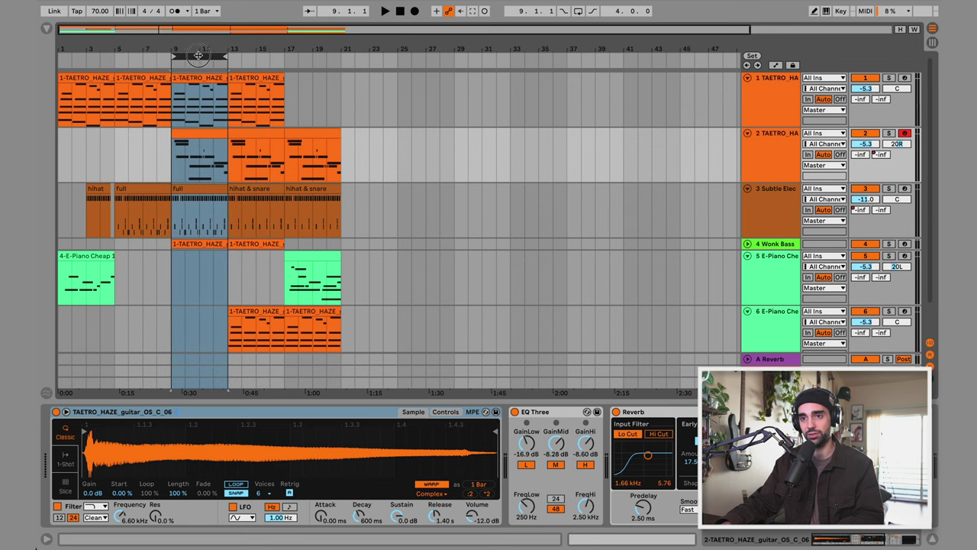
click(579, 11)
key(space)
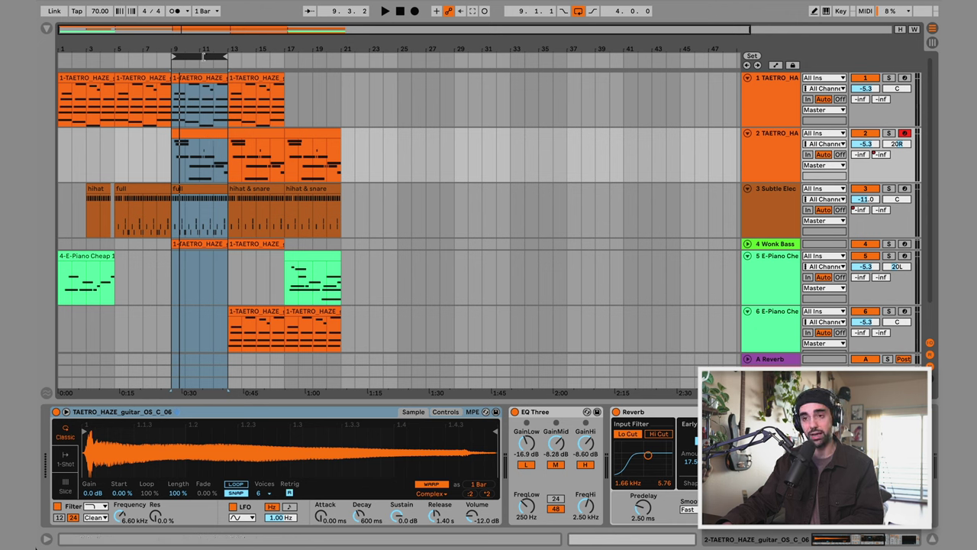
Step: Copy the bar 9 to 13 section of all tracks to bar 21, then loop bars 20 to 25 and play
click(203, 54)
drag(203, 54, 188, 59)
right_click(190, 59)
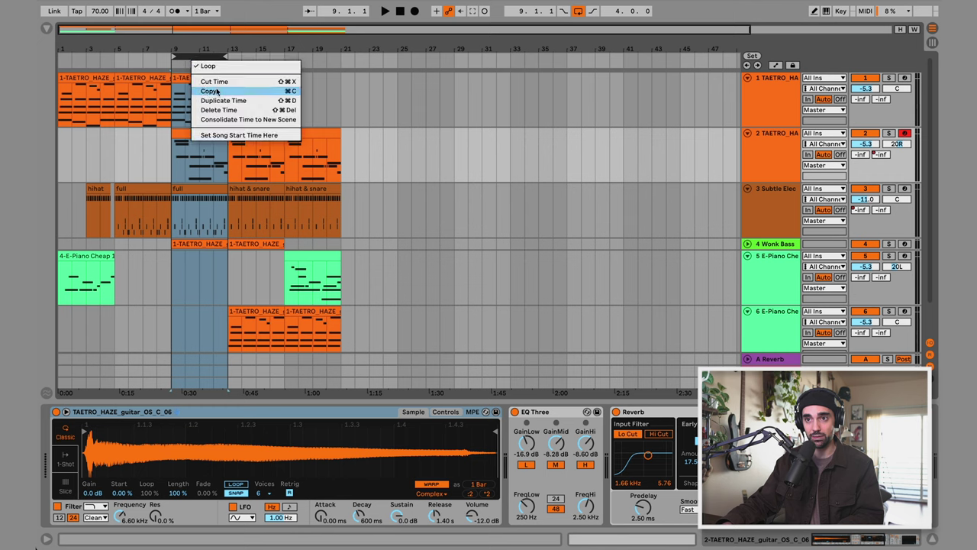
click(190, 60)
drag(190, 60, 368, 55)
right_click(368, 56)
click(405, 101)
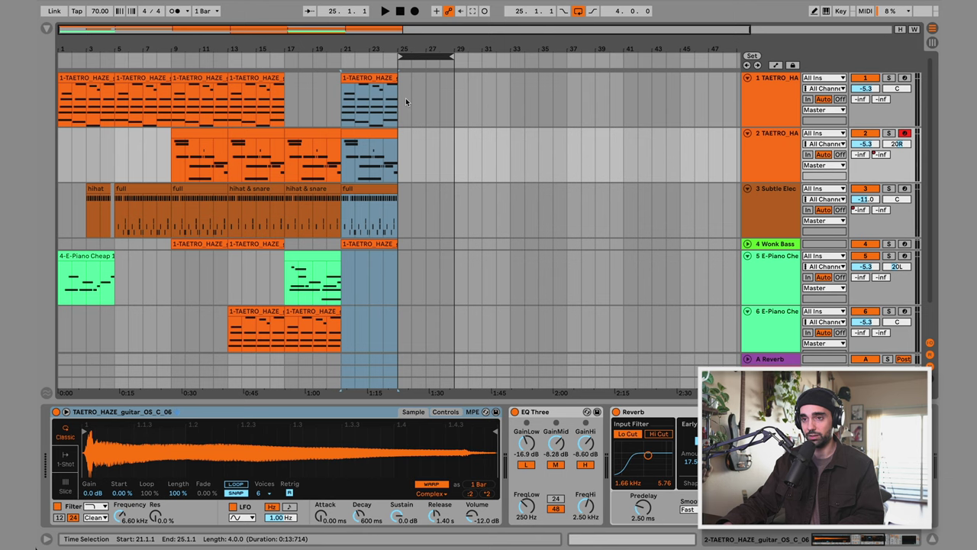
mouse_move(409, 56)
mouse_down()
mouse_move(373, 57)
mouse_move(398, 58)
mouse_up()
key(space)
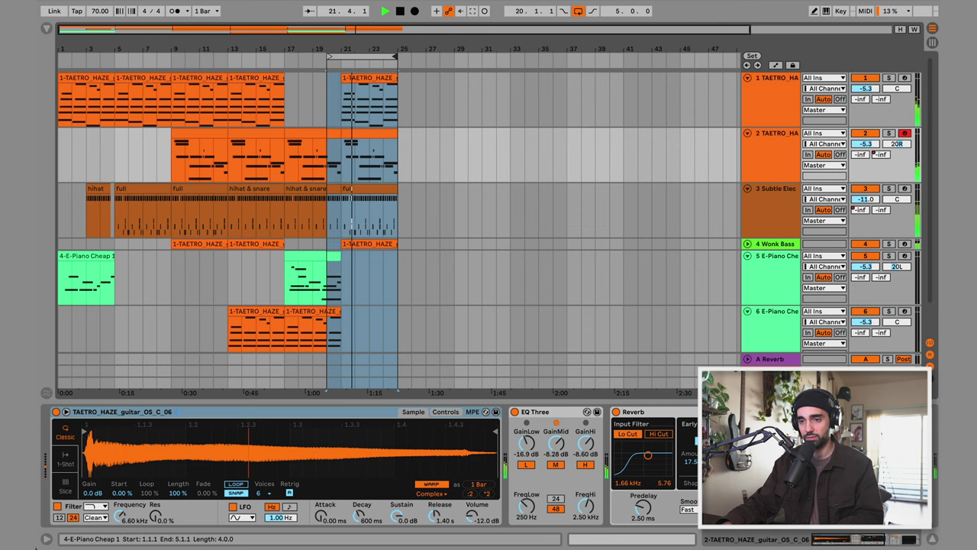
Step: Copy track 5's E-Piano clip from bar 1 to bar 21, then loop bars 17 to 25 and listen
click(80, 259)
key(space)
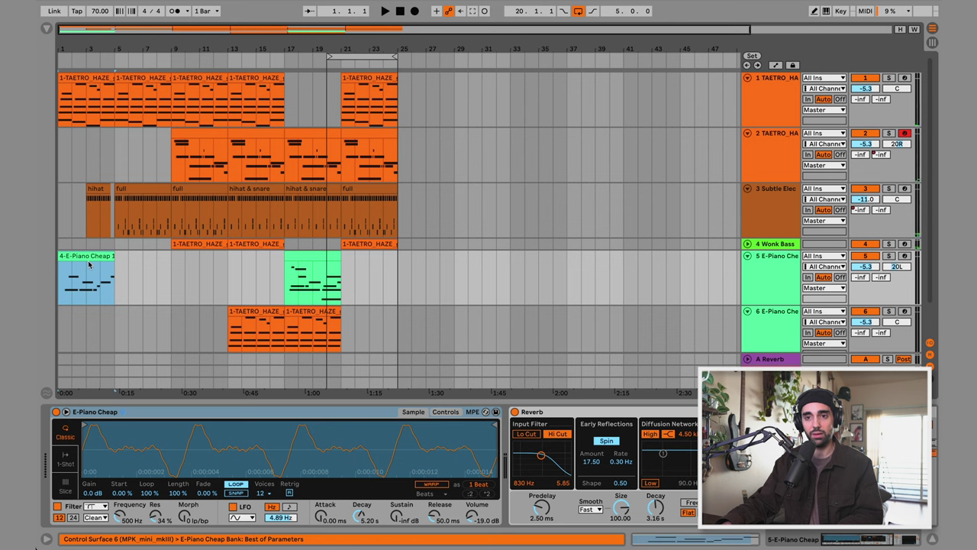
click(349, 283)
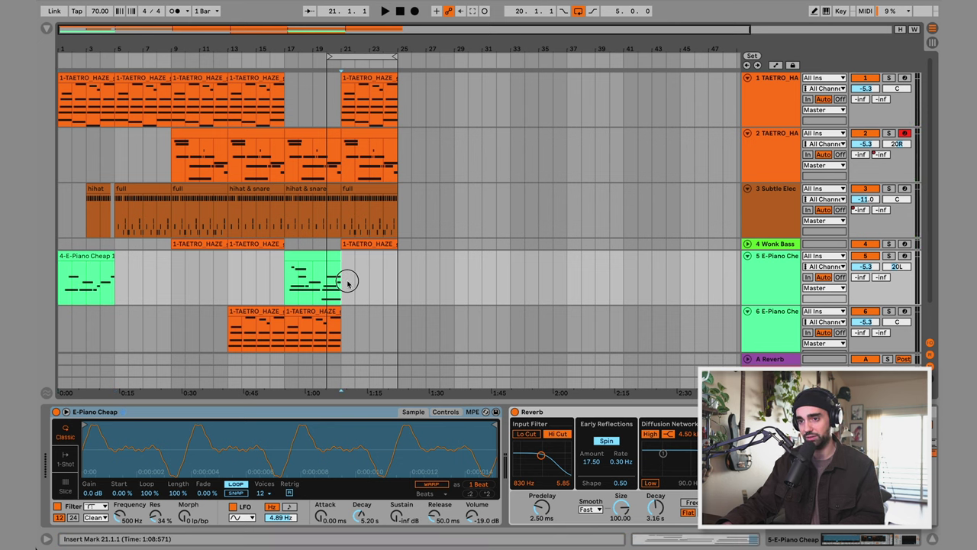
key(ctrl+v)
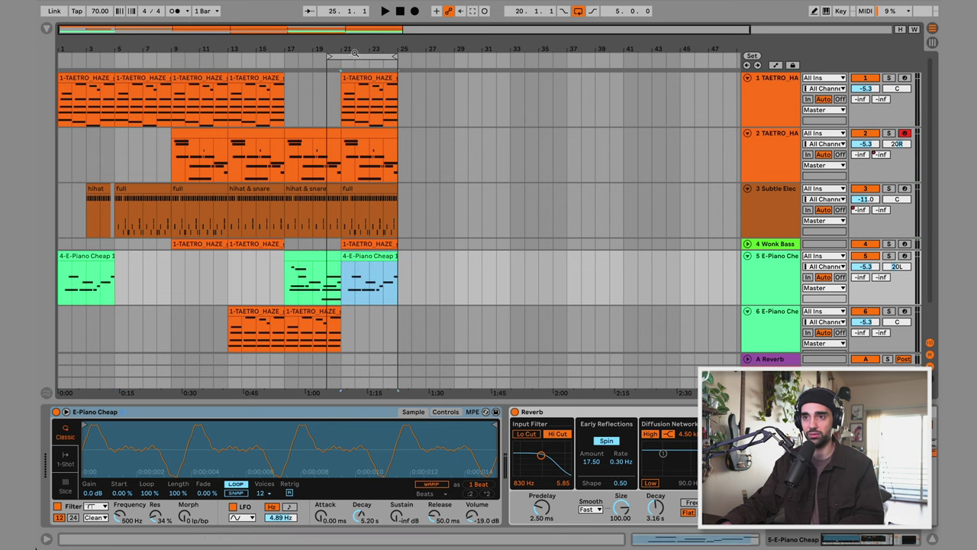
drag(326, 58, 284, 59)
key(space)
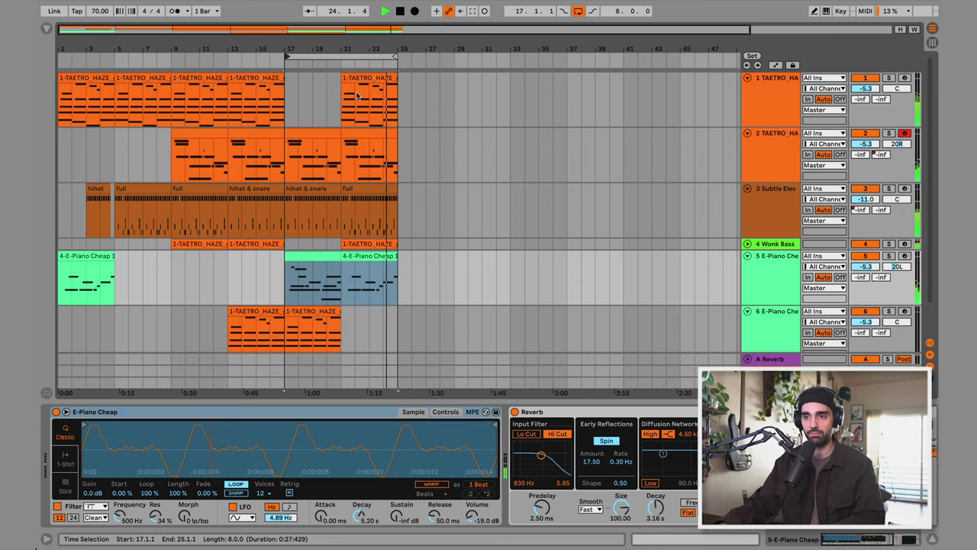
Step: Duplicate the bar 21 to 25 section of all tracks to bar 25, then loop bars 21 to 29 and play
drag(287, 56, 344, 55)
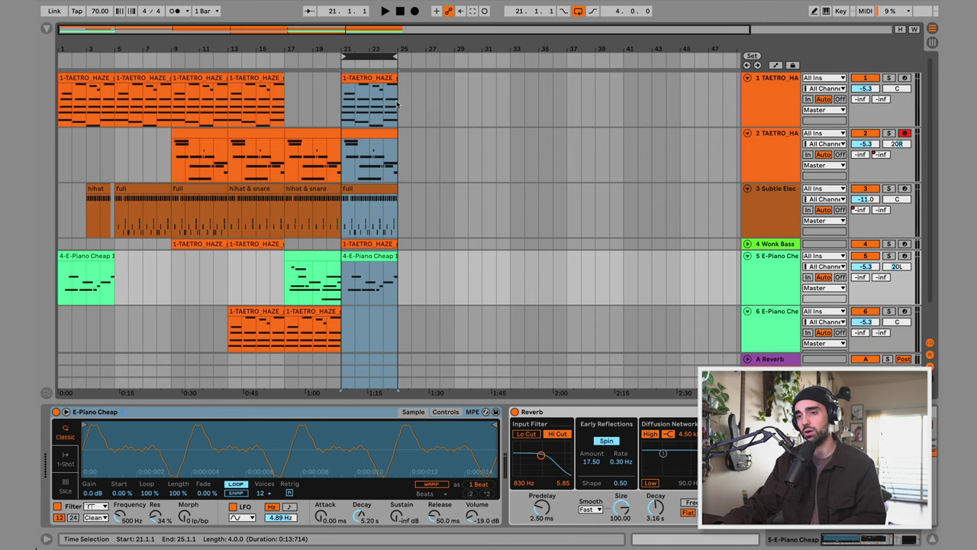
key(ctrl+d)
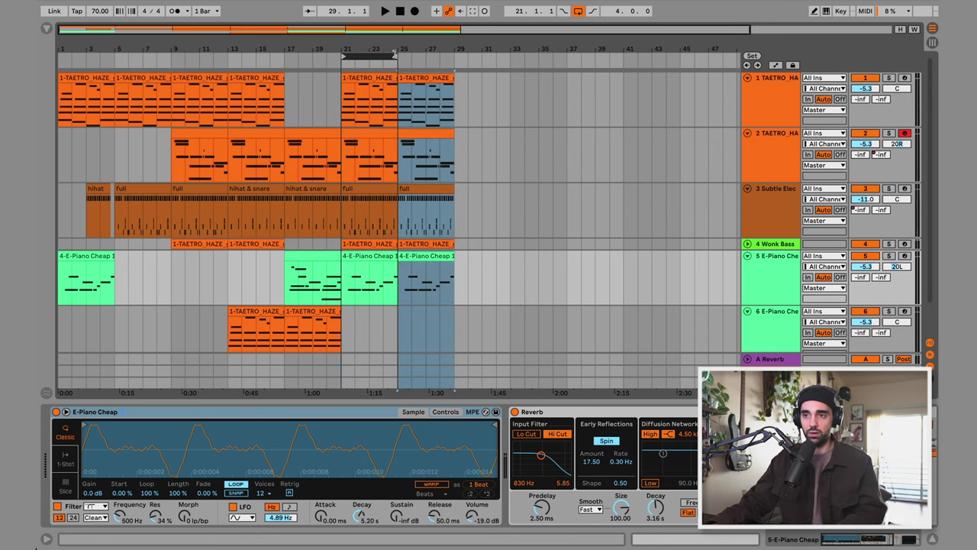
drag(394, 58, 452, 58)
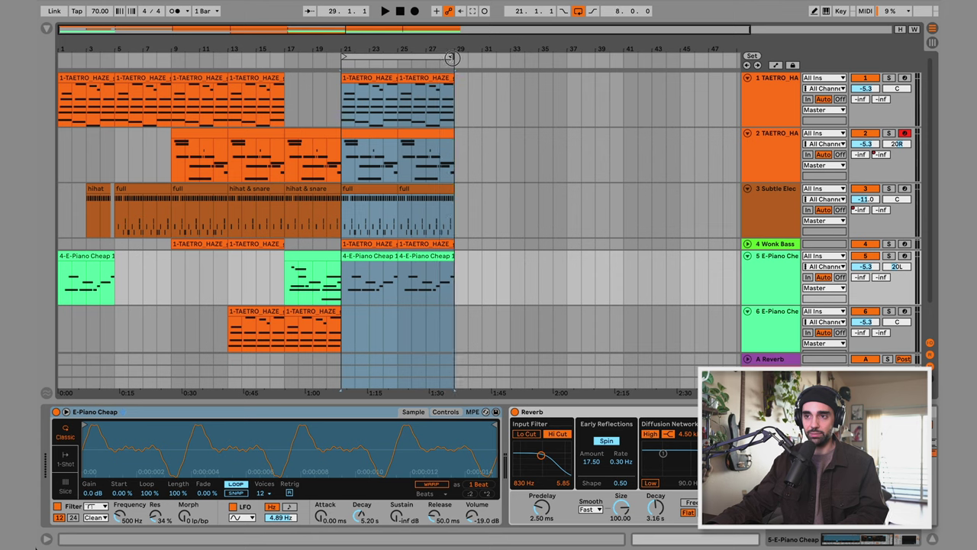
click(415, 56)
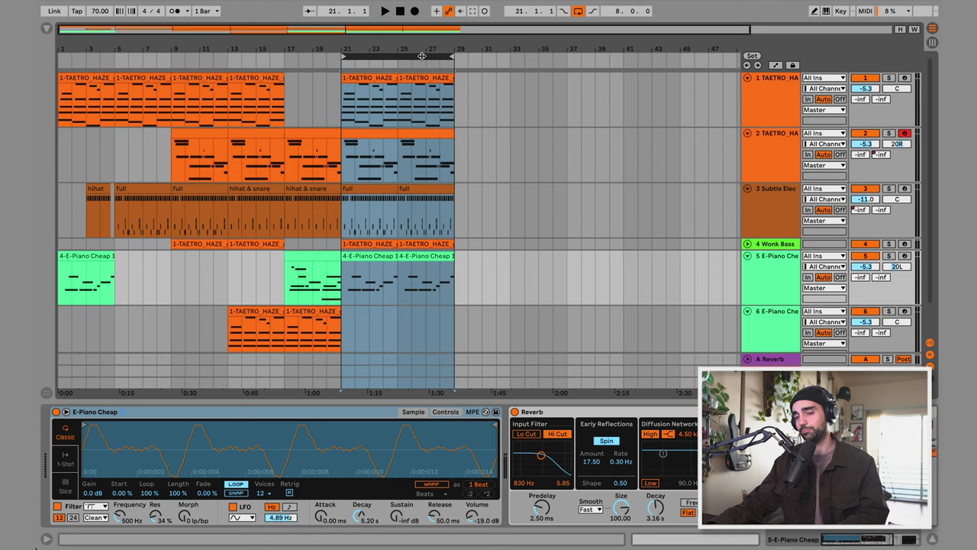
key(space)
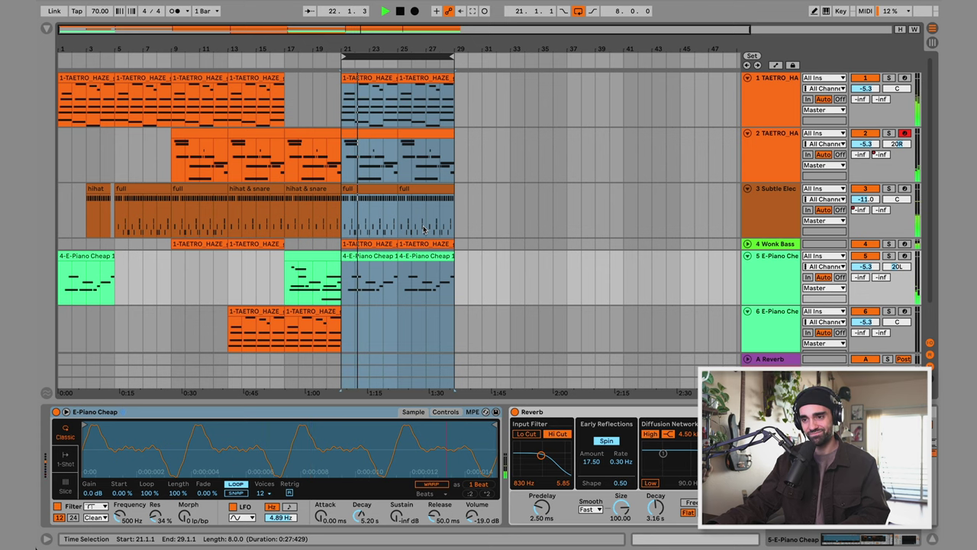
Step: Duplicate E-Piano track 5 and delete all copied clips from the new track
scroll(424, 228, down, 1)
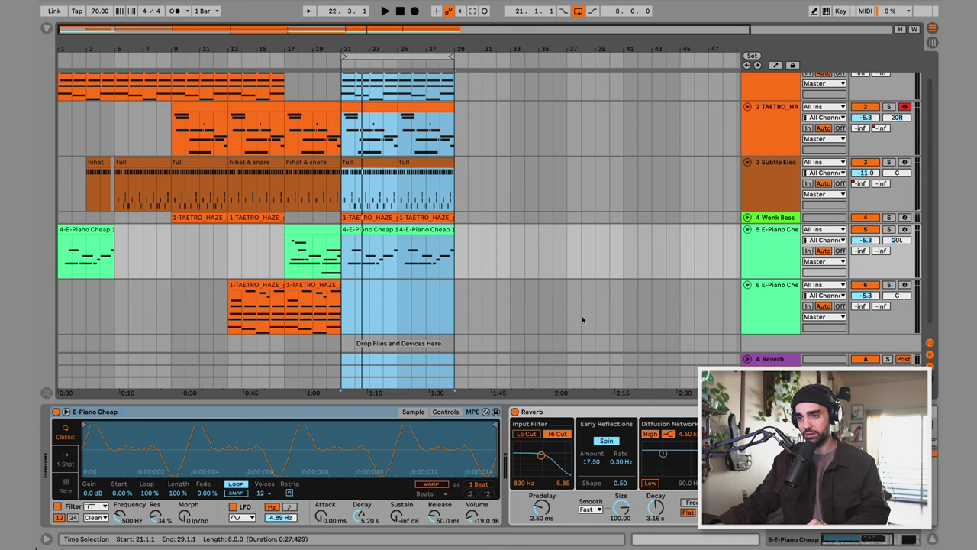
scroll(779, 299, down, 1)
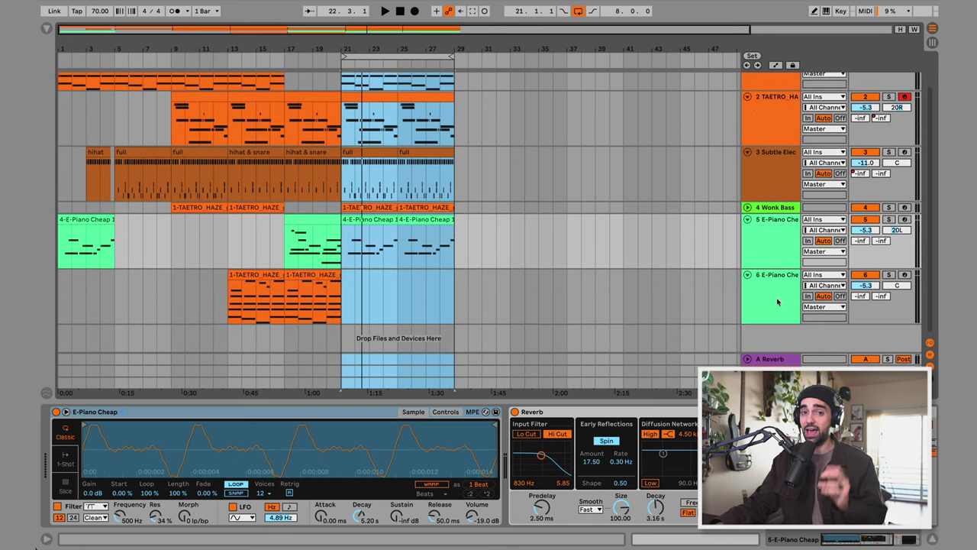
click(764, 248)
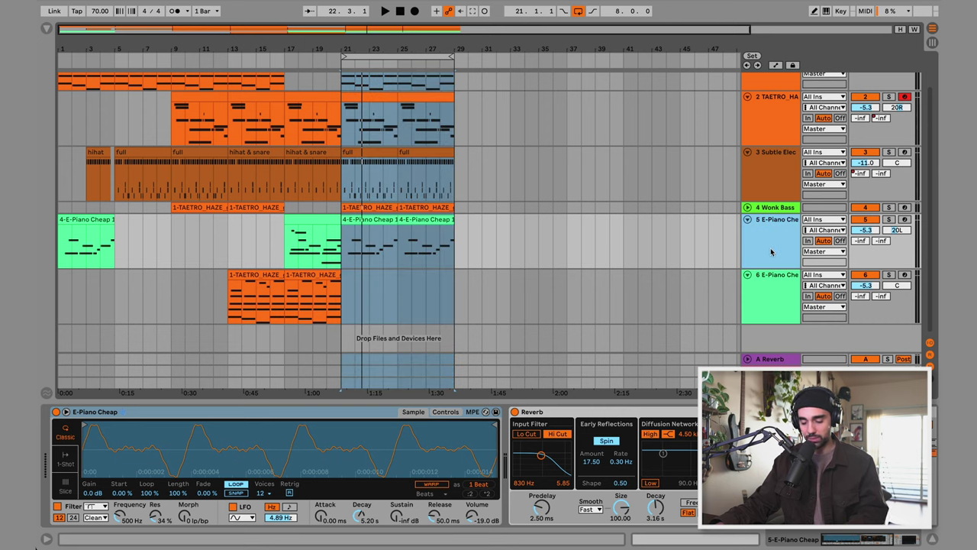
key(ctrl+d)
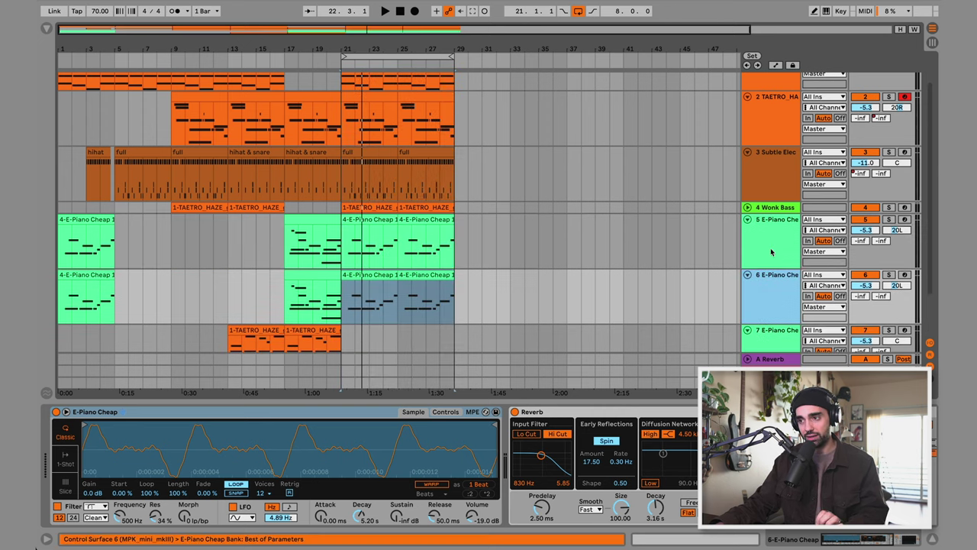
drag(532, 300, 37, 290)
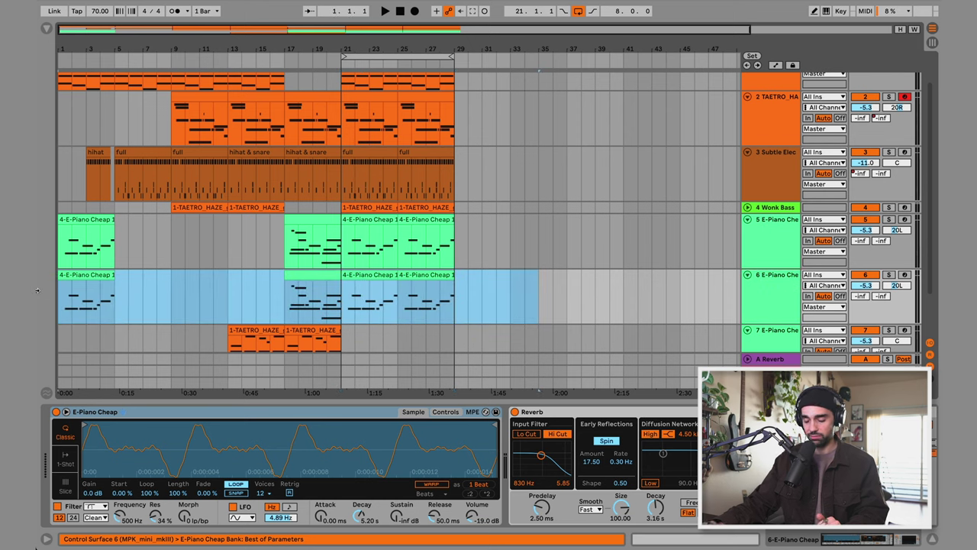
key(Delete)
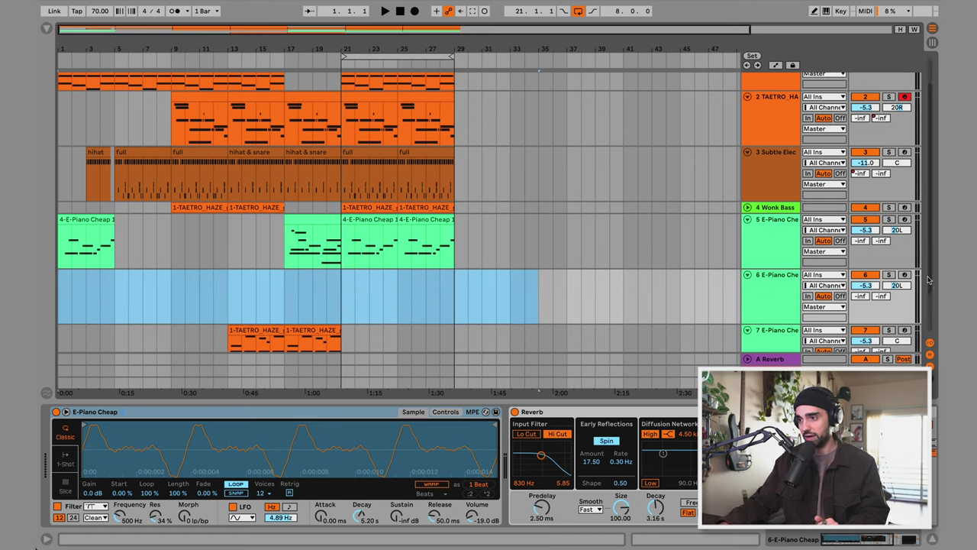
Step: Arm the new E-Piano track 6, set its B-Delay send to -6.2 dB and its instrument attack to 10.7 ms
click(904, 275)
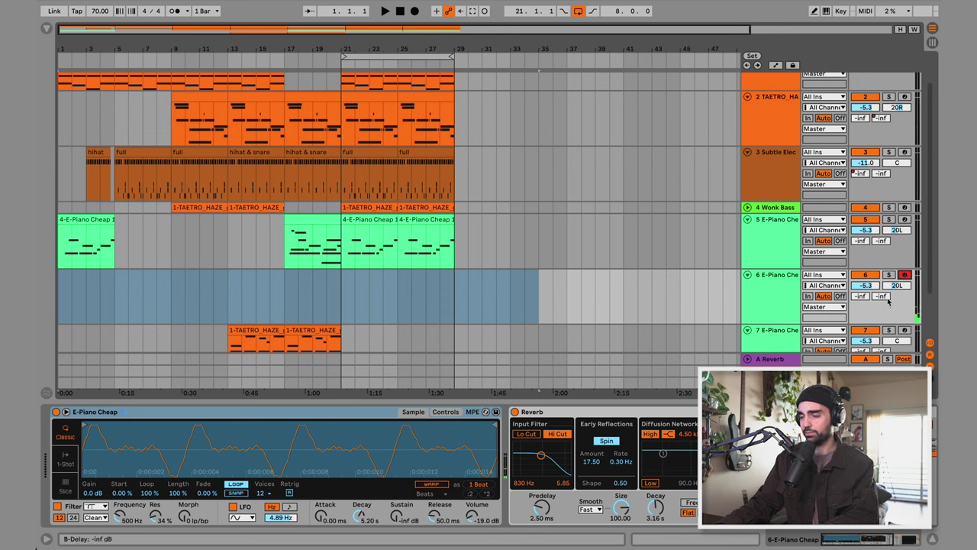
drag(888, 300, 887, 276)
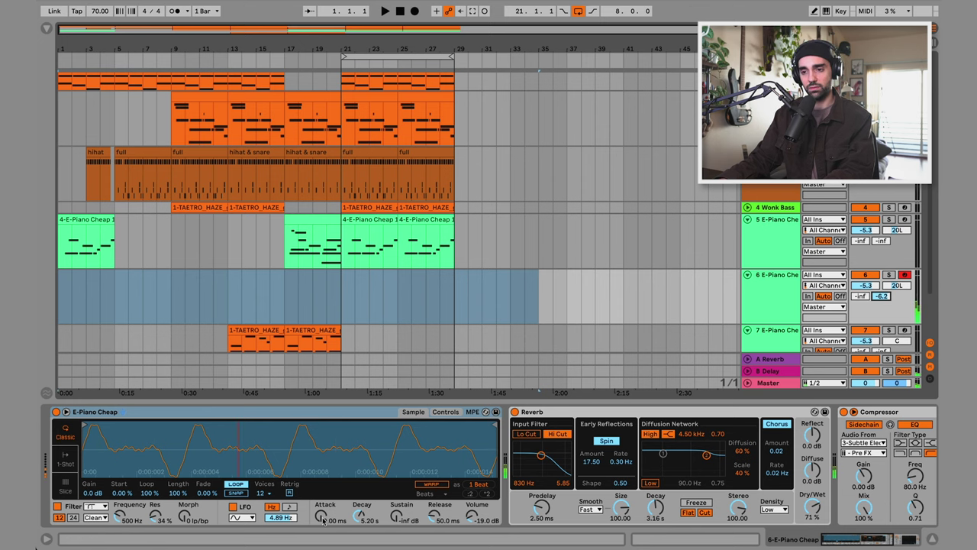
drag(322, 520, 323, 515)
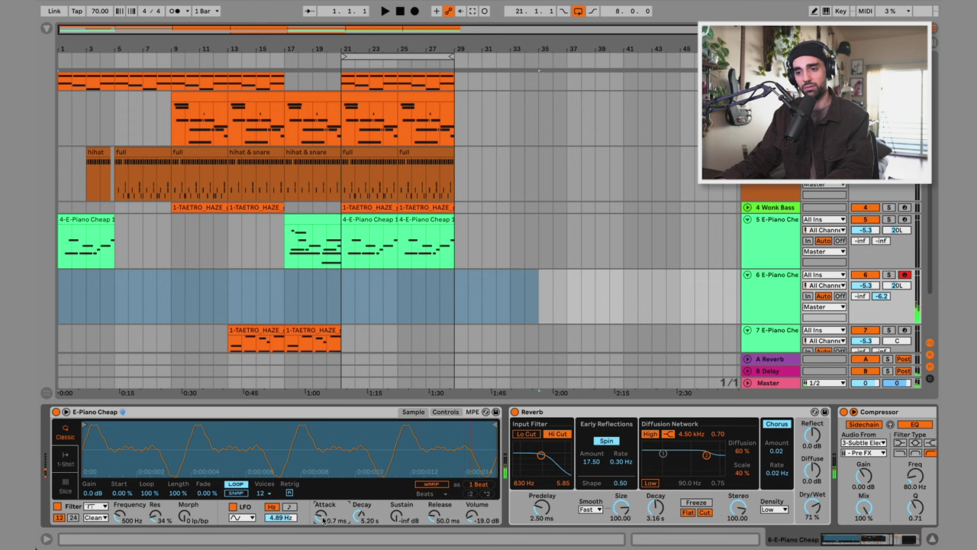
Step: Play a melody on track 6 over the loop from bar 21 to 29 and capture the performance as a MIDI clip
click(368, 56)
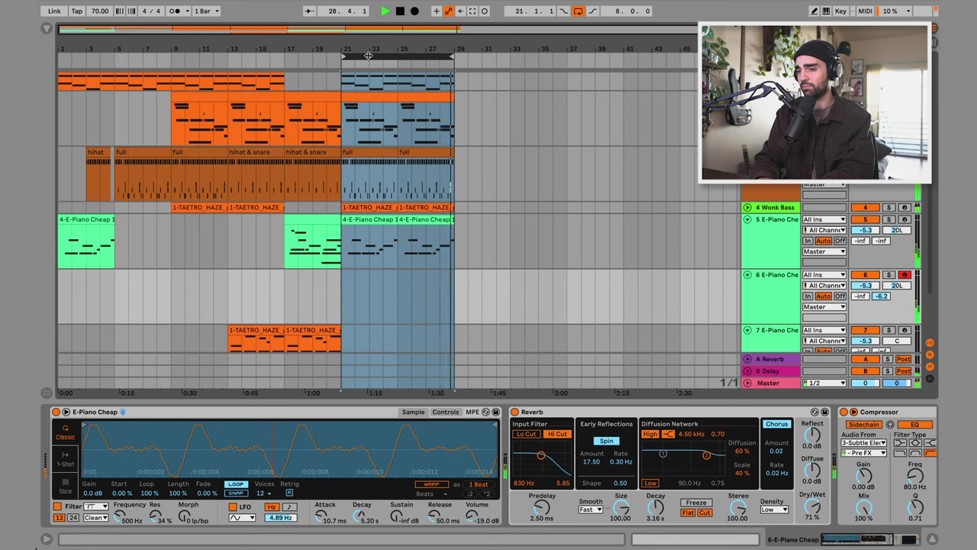
key(space)
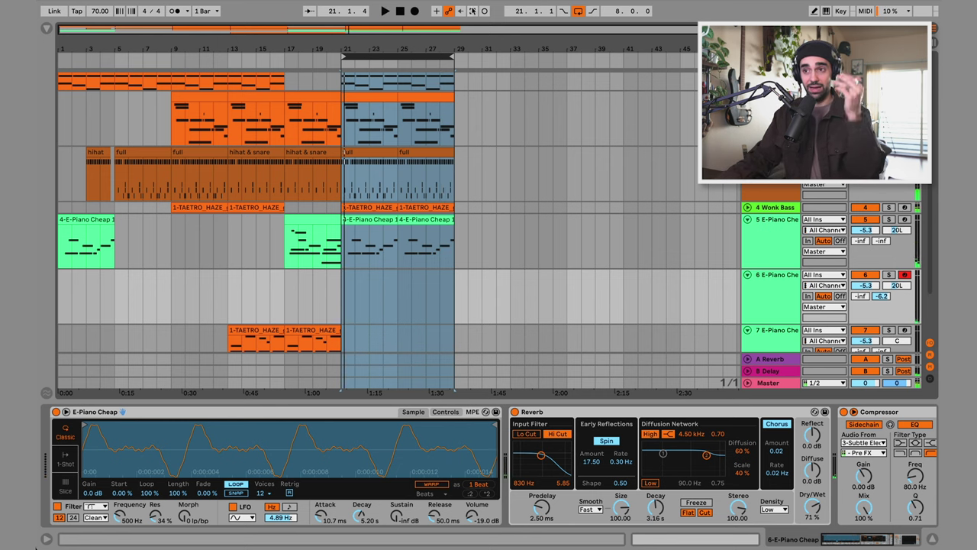
click(472, 11)
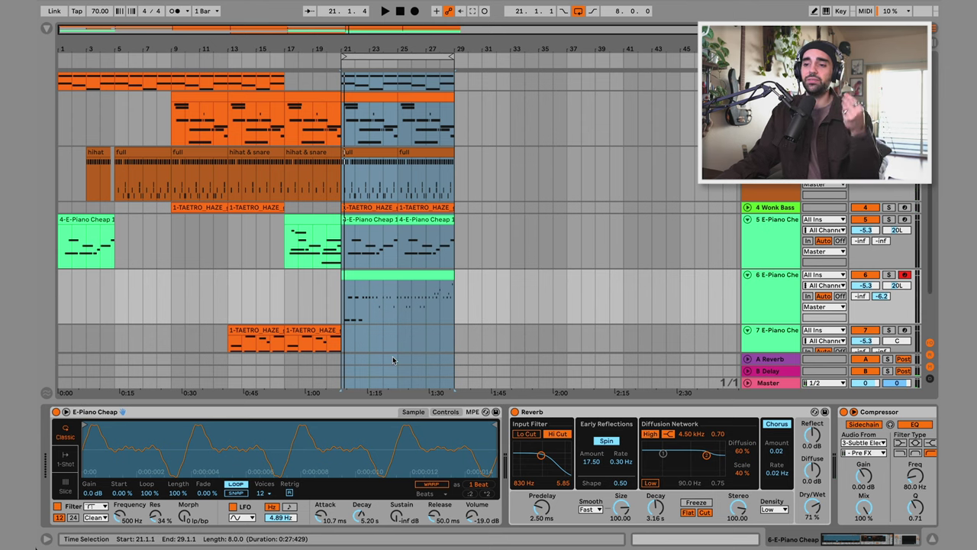
Step: Play from bar 25 and trim the start of the E-Piano track 6 melody clip to bar 25
click(398, 317)
click(399, 317)
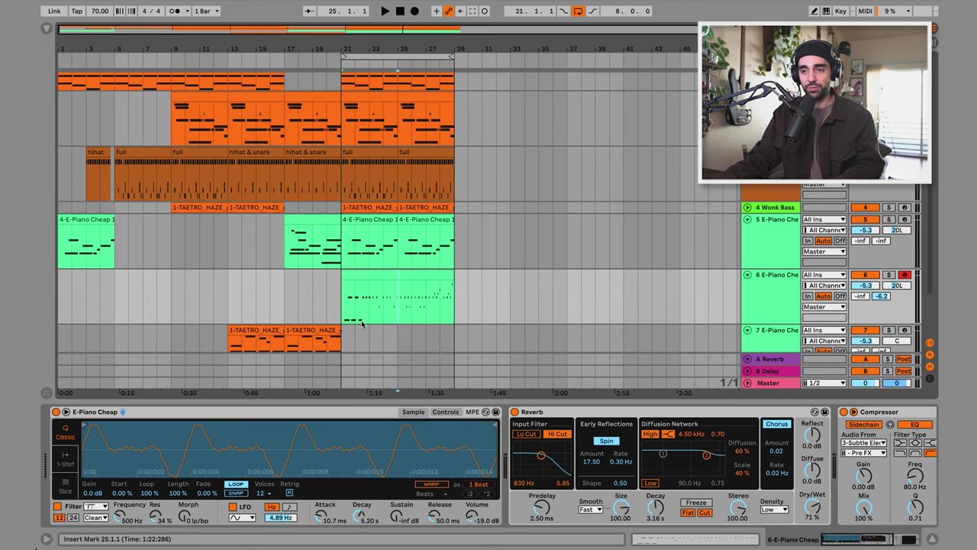
scroll(363, 323, up, 1)
key(space)
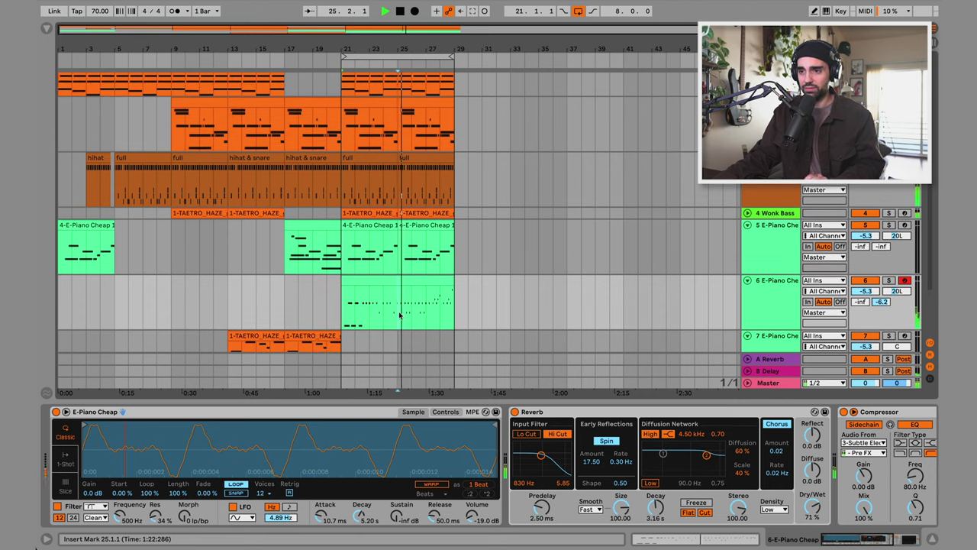
drag(344, 283, 398, 283)
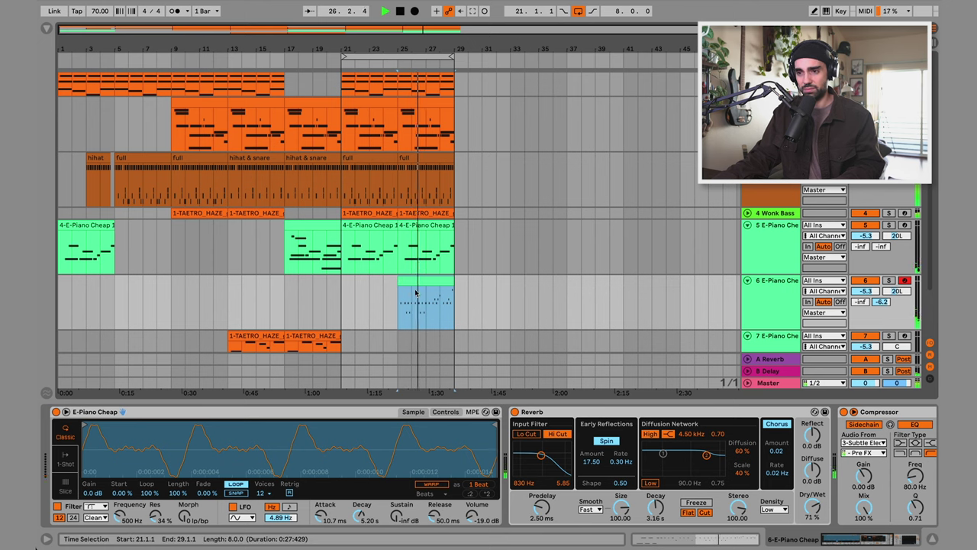
click(425, 327)
key(space)
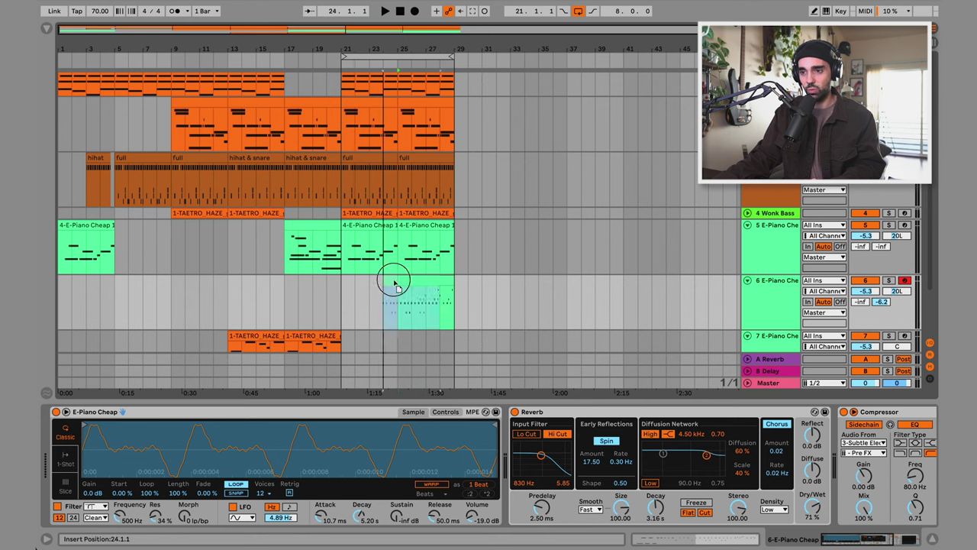
Step: Move the bar 25 to 27 part of the track 6 melody to bar 21 and duplicate it to bar 23
click(420, 280)
click(426, 322)
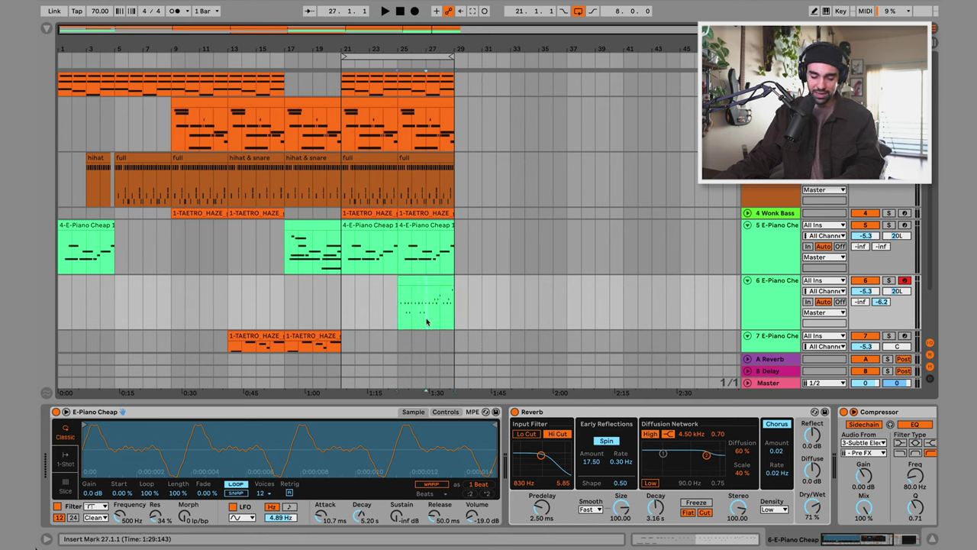
drag(426, 322, 398, 321)
drag(411, 283, 355, 282)
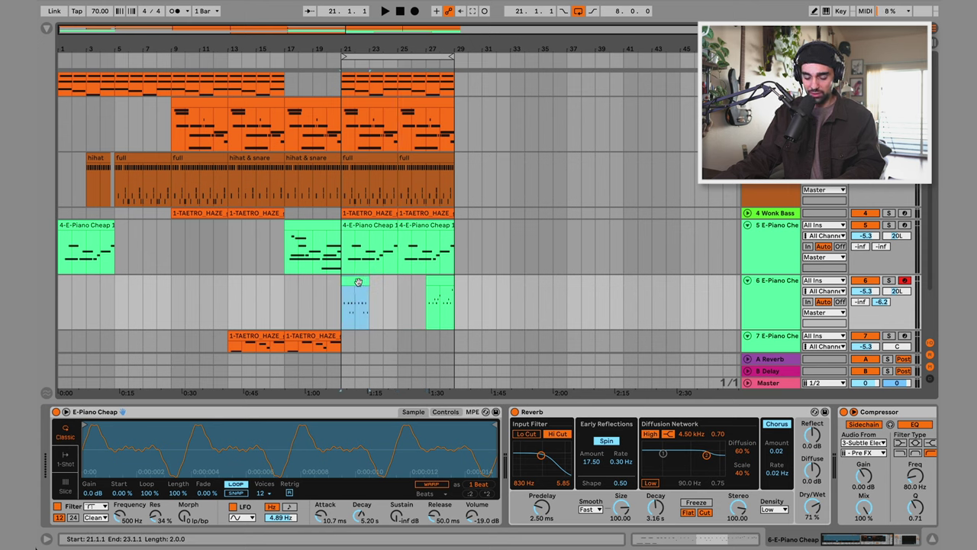
key(ctrl+d)
Step: Play from bar 21 and extend the start of the bar 27 melody clip back to bar 25
click(342, 314)
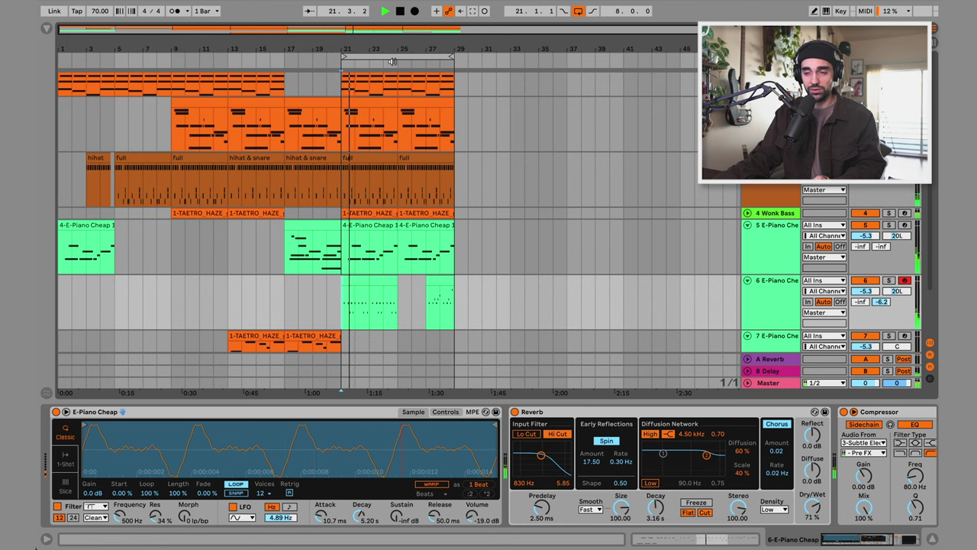
click(387, 283)
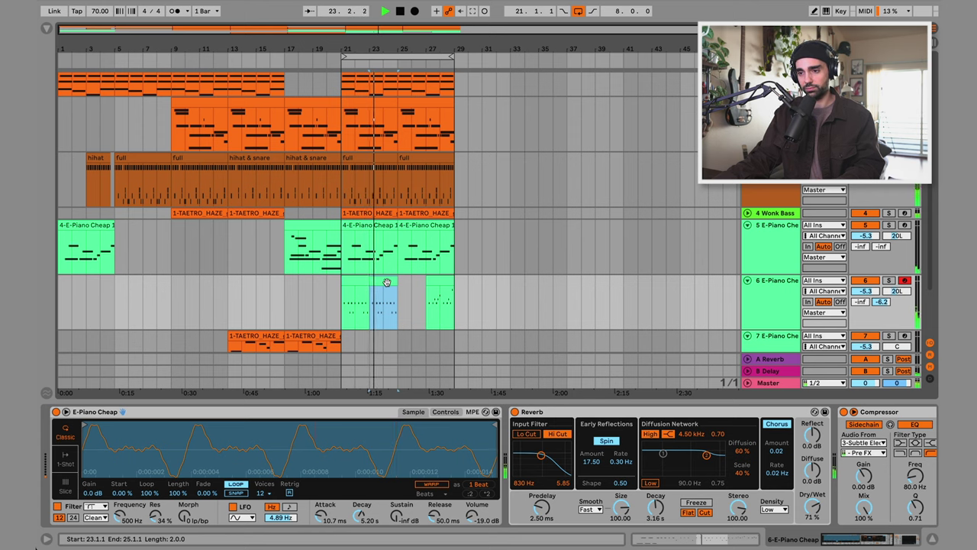
drag(428, 280, 398, 283)
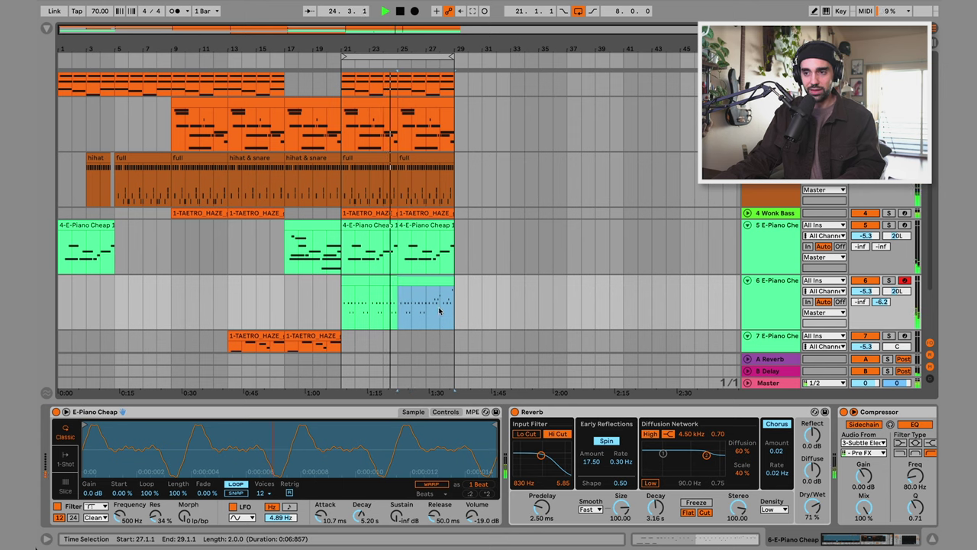
key(space)
Step: Delete the last G4 note in the melody clip between bars 23 and 25 on track 6
double_click(384, 284)
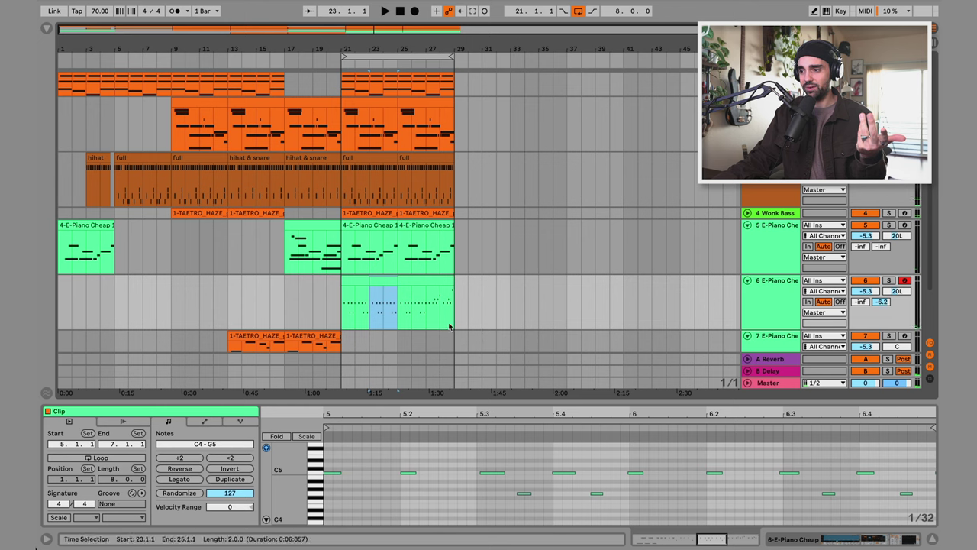
drag(906, 471, 912, 500)
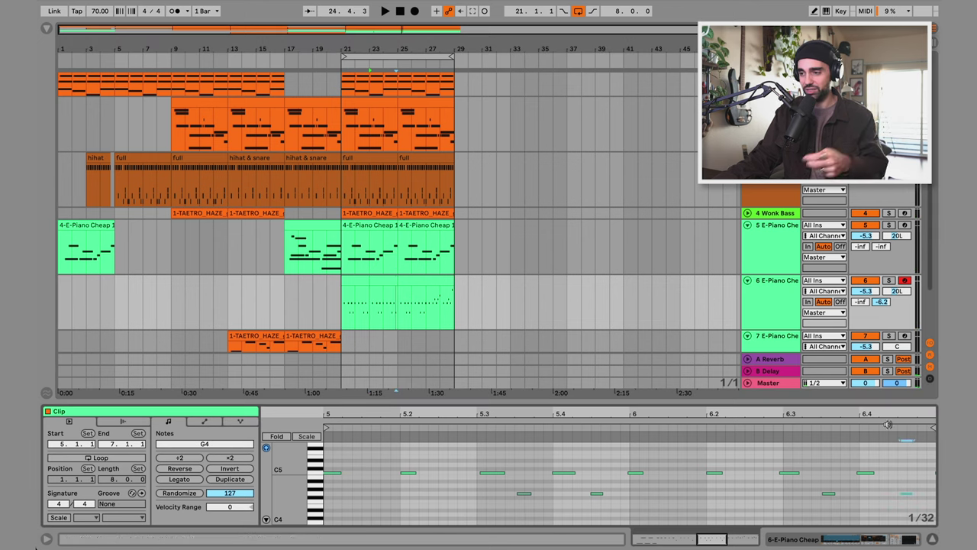
click(906, 472)
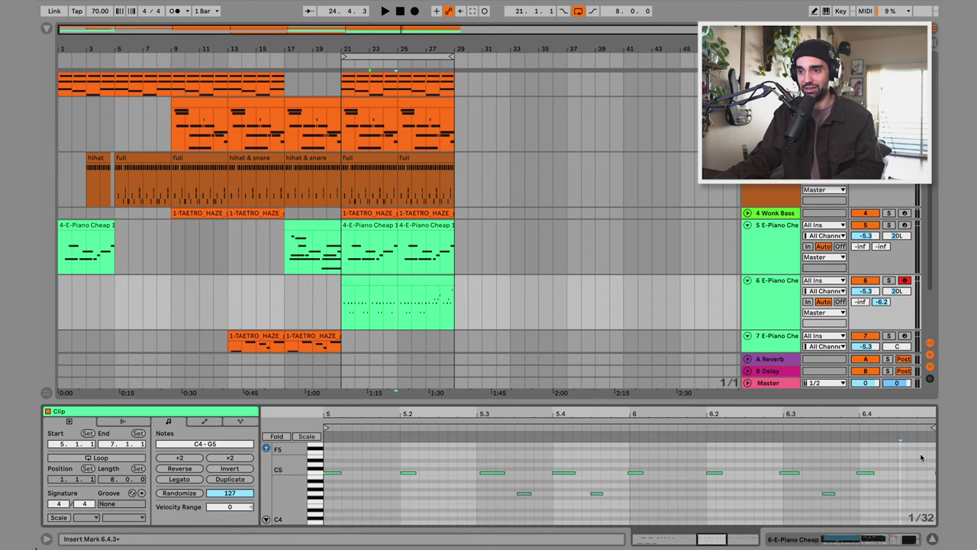
Step: Play from bar 25, open the bar 25 to 29 melody clip on track 6 and select all its notes
click(396, 321)
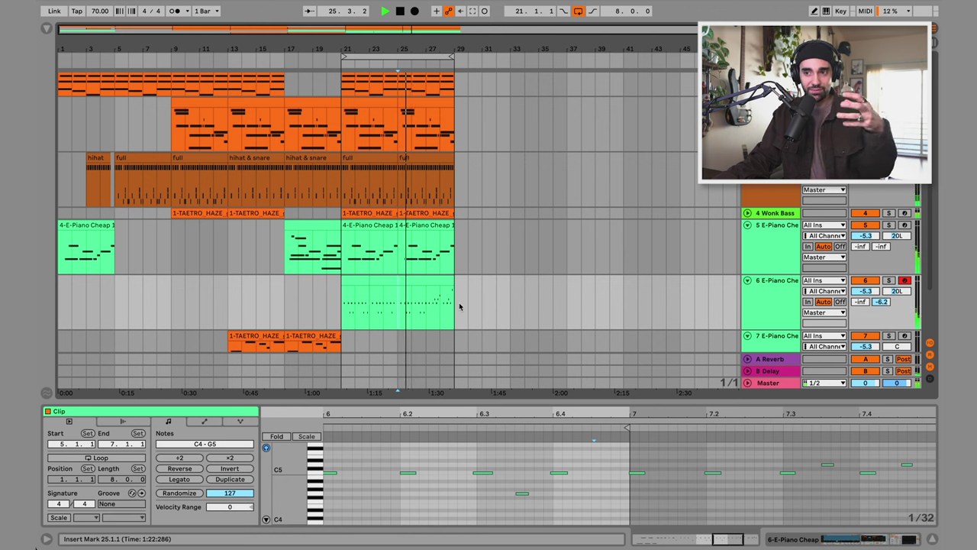
click(432, 283)
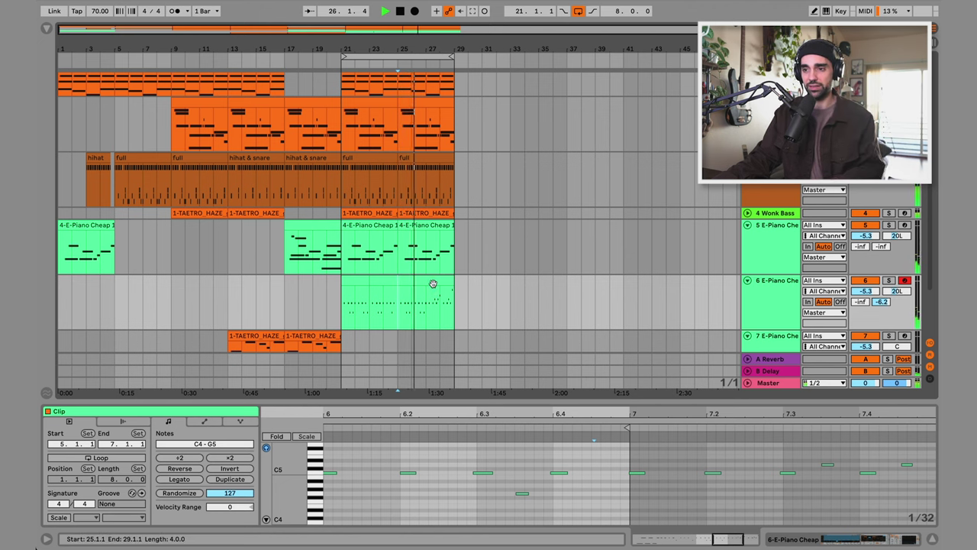
click(668, 499)
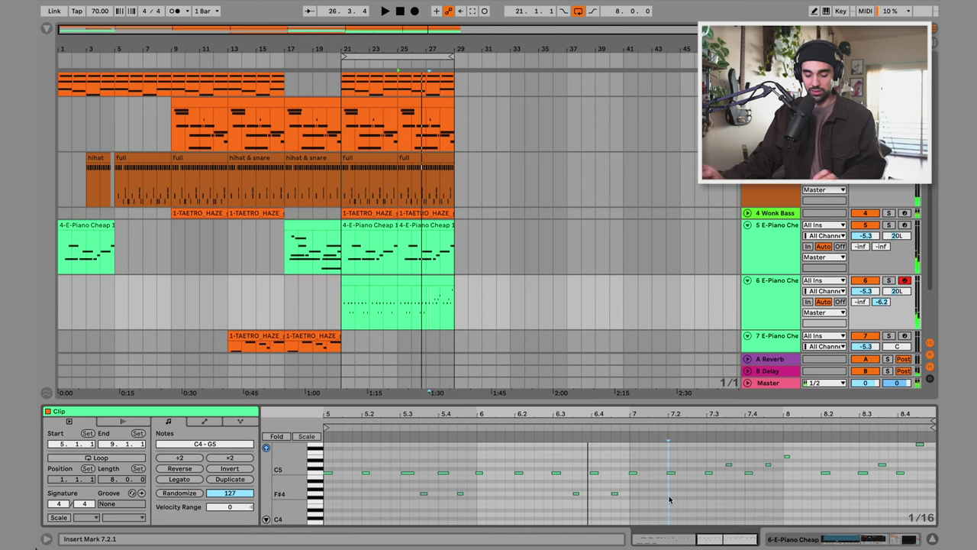
key(ctrl+a)
key(space)
key(space)
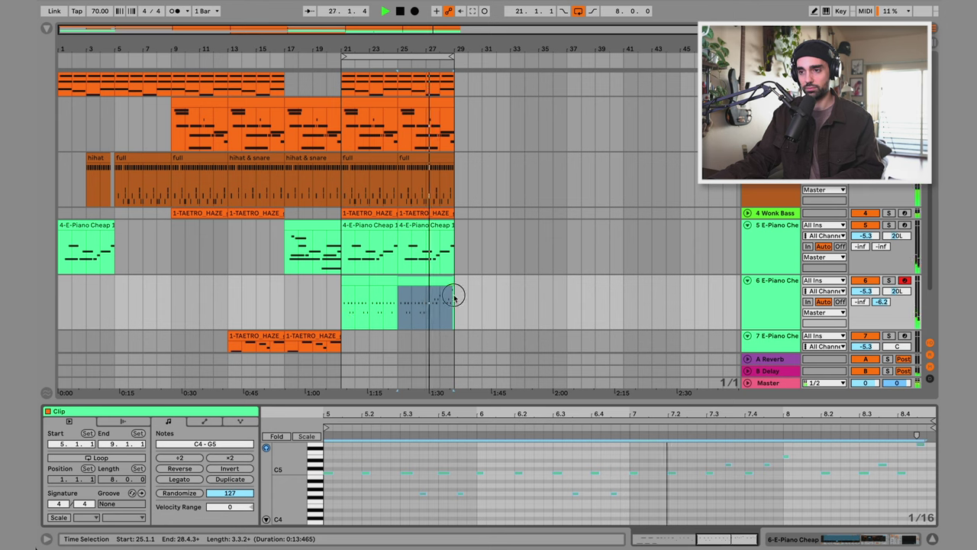
Step: Duplicate the track 6 melody clip from bars 25 to 29 so the copy starts at bar 29
click(421, 282)
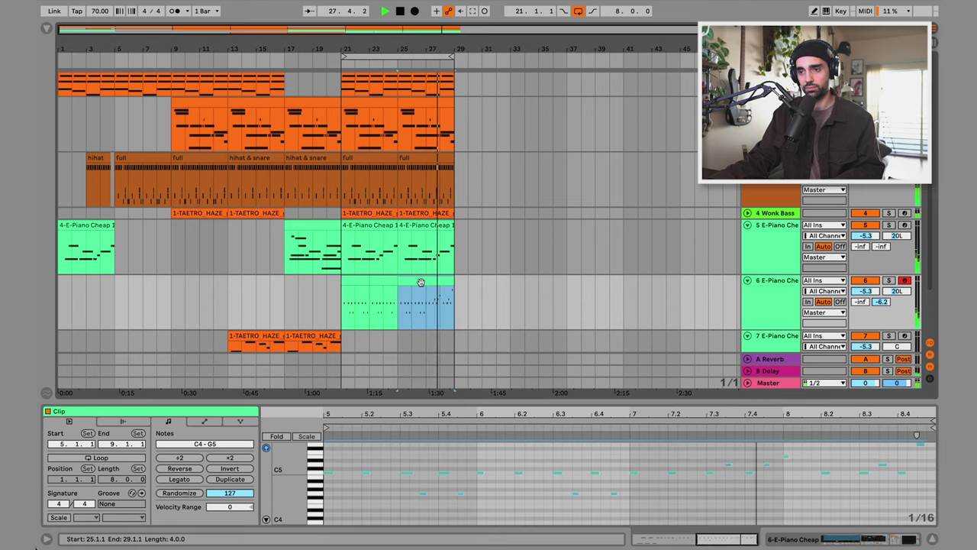
key(Right)
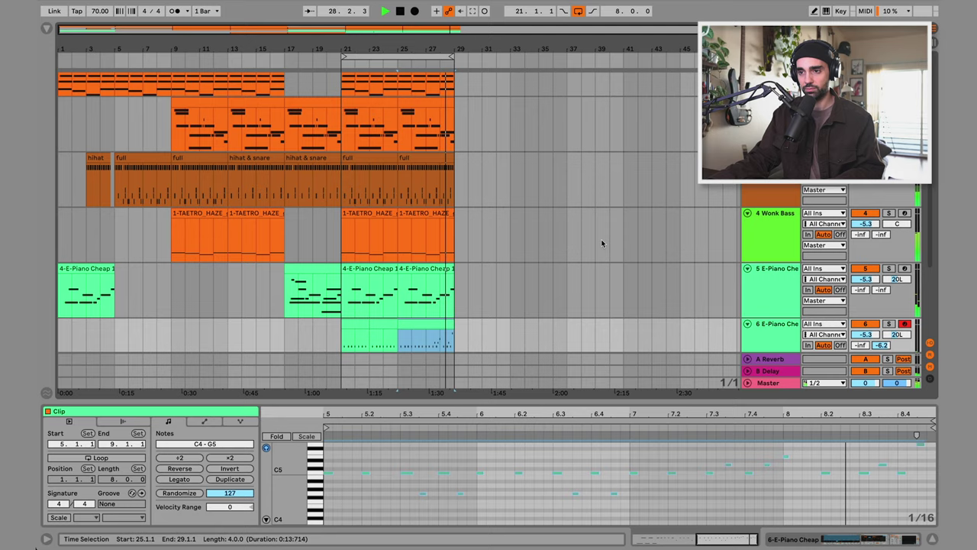
scroll(556, 244, down, 5)
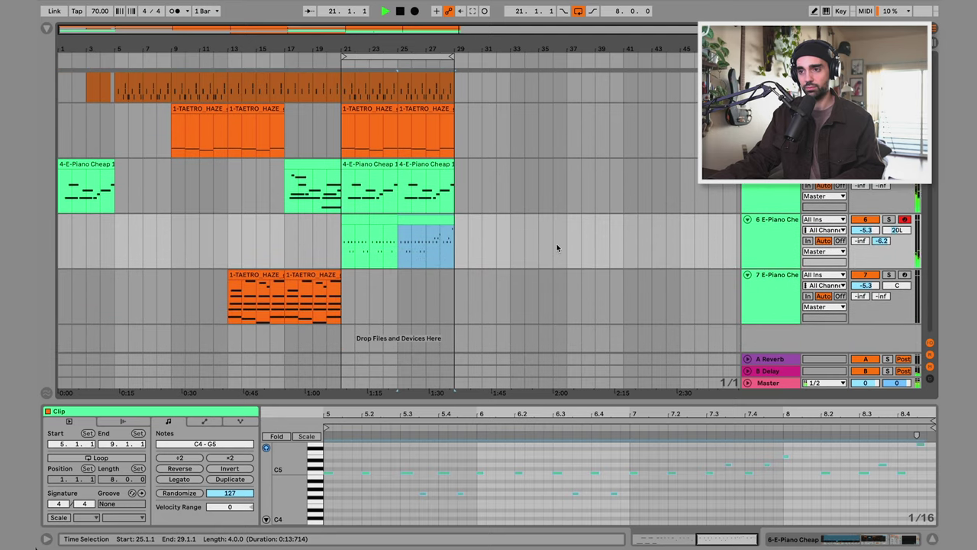
key(space)
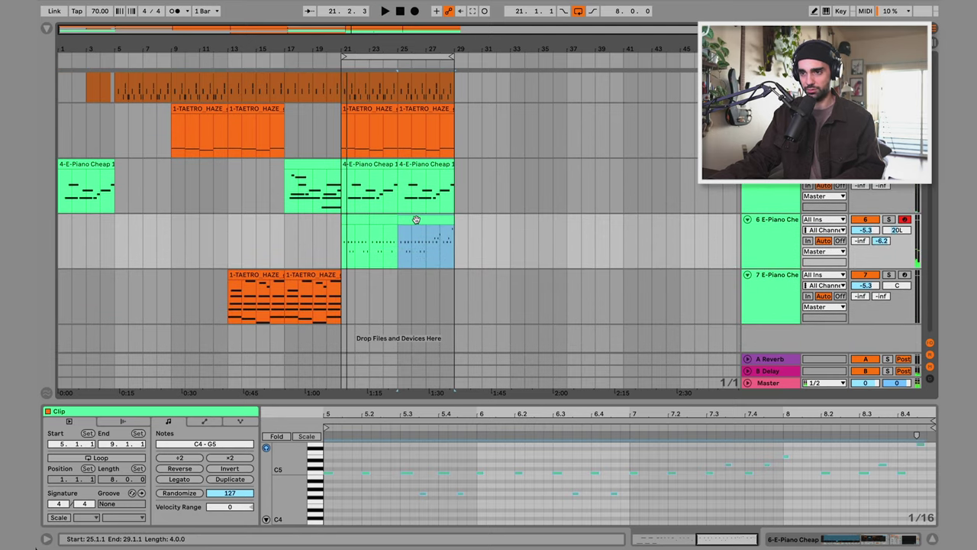
key(ctrl+d)
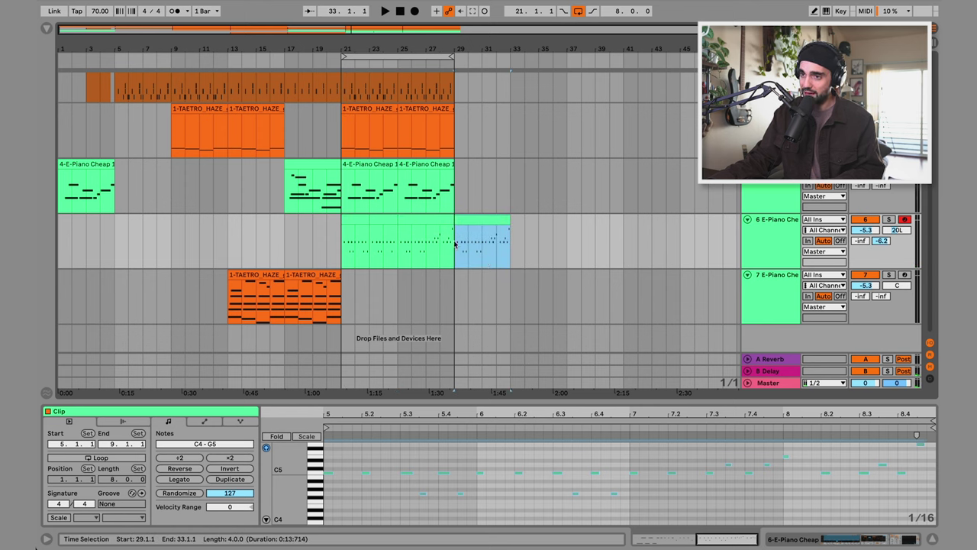
Step: Copy the last guitar clip on E-Piano track 7 to bar 29 and play it briefly
drag(302, 276, 476, 280)
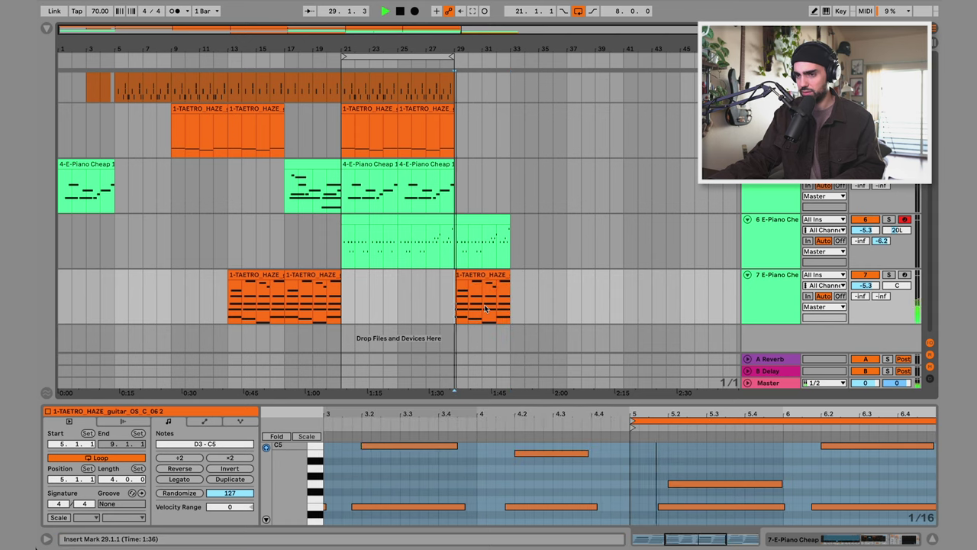
scroll(496, 302, up, 4)
key(space)
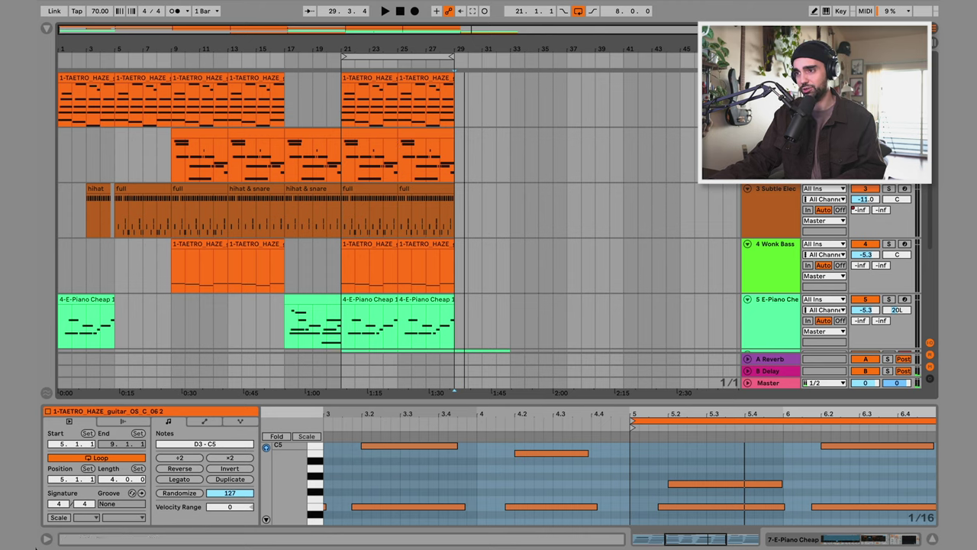
Step: Show automation and copy track 1's bar 13 to 17 clip with its Utility gain fade to bar 29
key(shift+Tab)
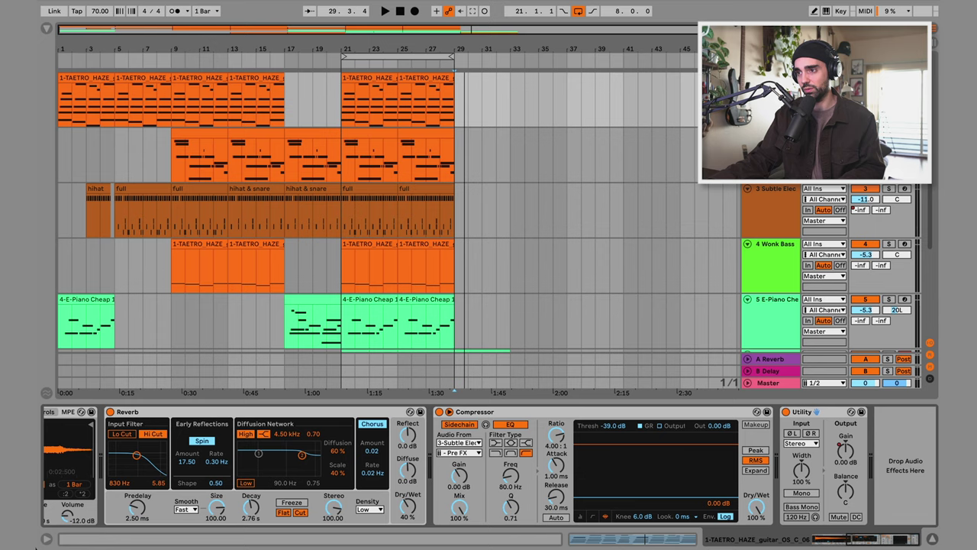
double_click(363, 77)
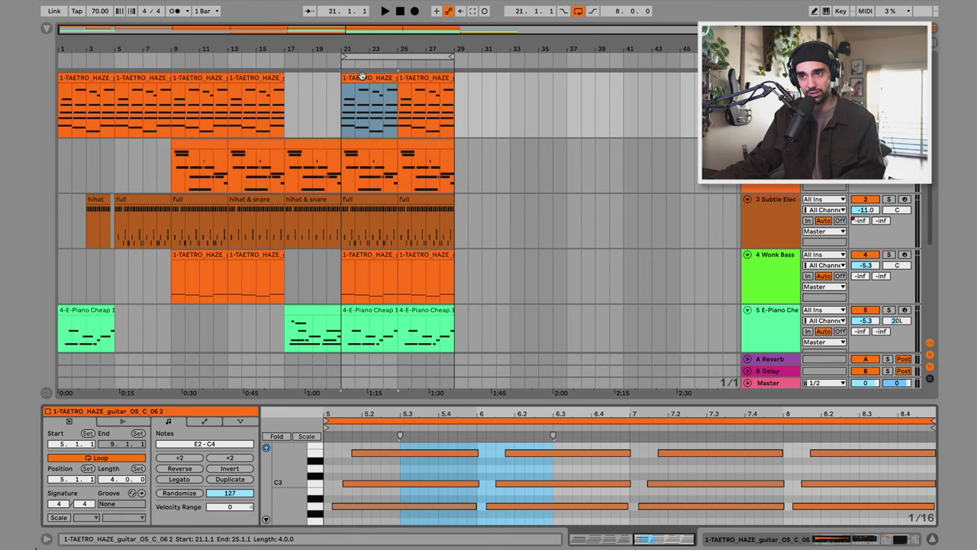
key(a)
click(257, 77)
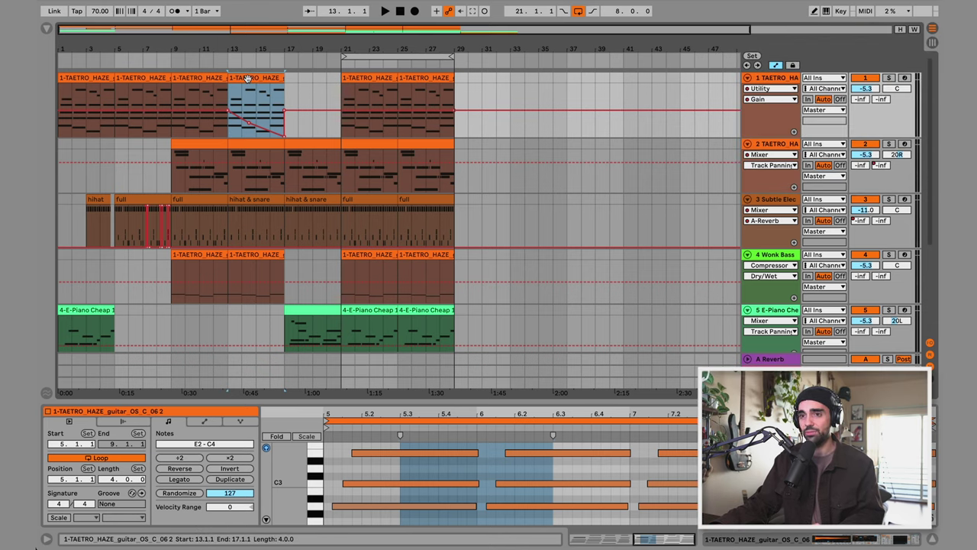
click(457, 87)
key(ctrl+v)
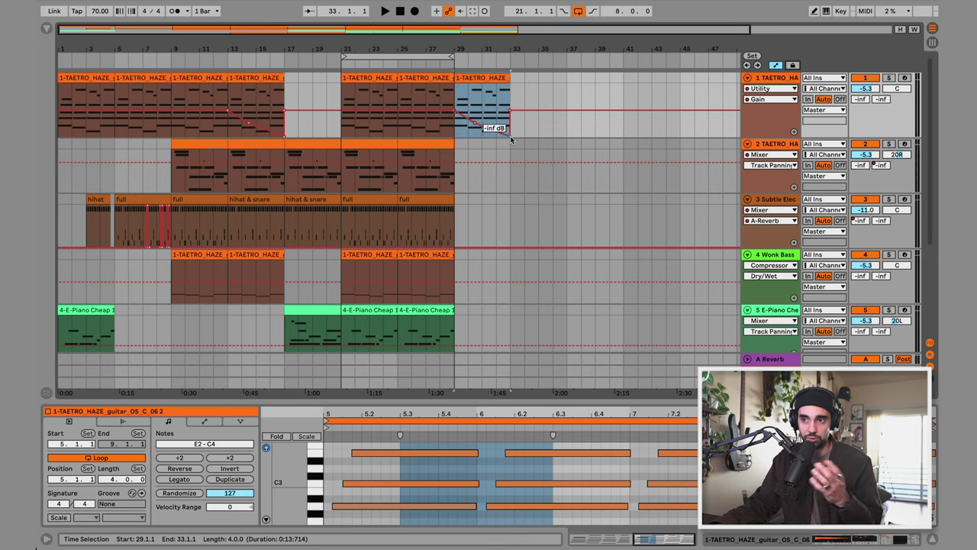
Step: Extend the loop to span bars 21 to 33 and check the tracks inside it
click(416, 55)
drag(452, 55, 510, 55)
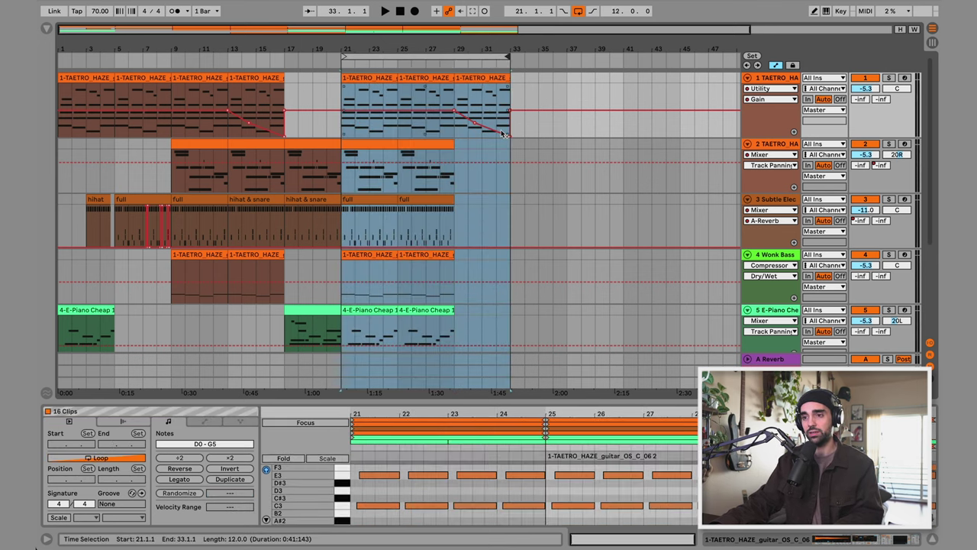
scroll(487, 183, down, 3)
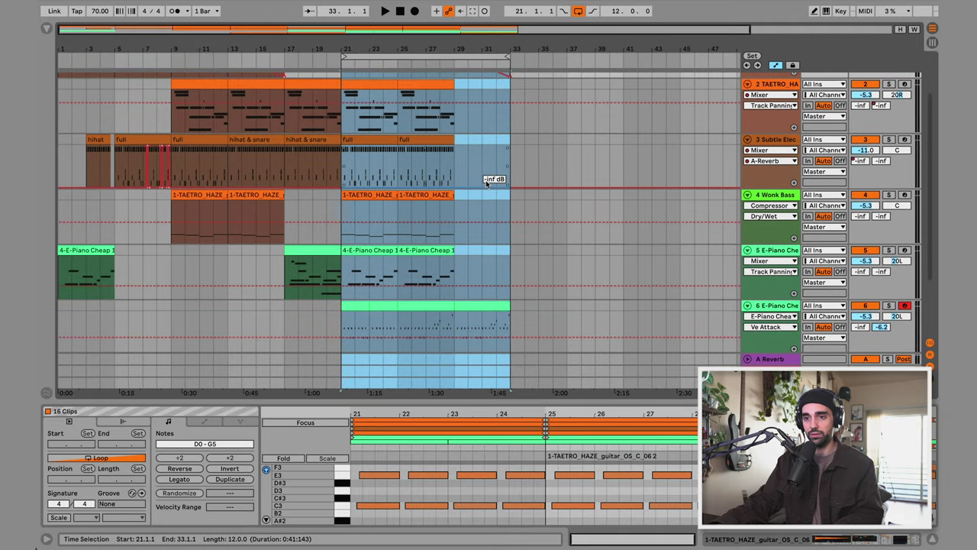
scroll(486, 184, down, 2)
scroll(486, 183, up, 5)
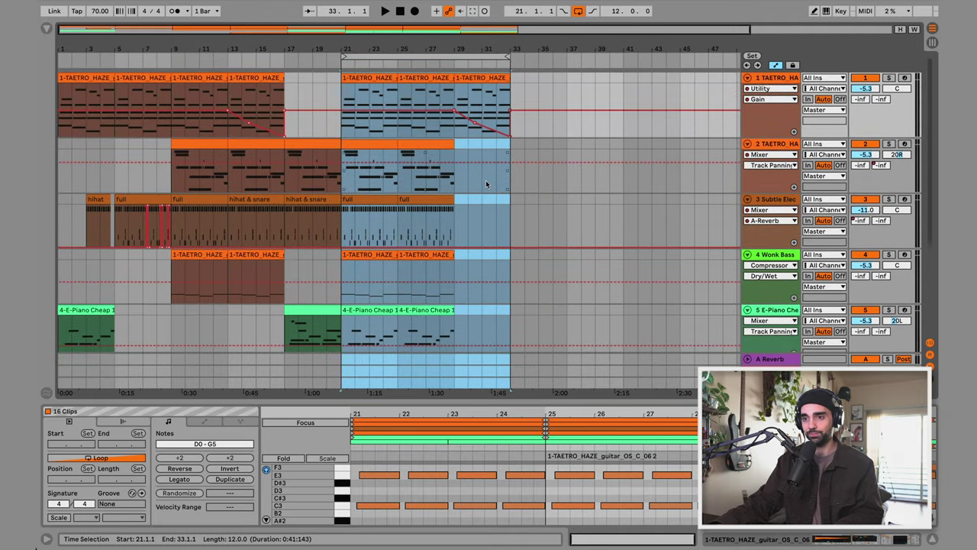
Step: Copy the "hihat & snare" clip at bar 17 of drum track 3 to bar 29
click(287, 219)
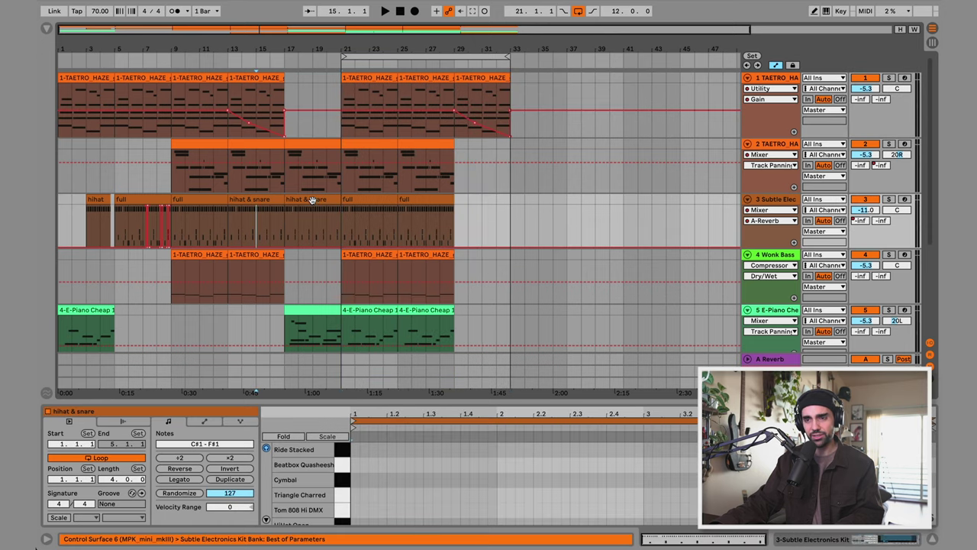
click(311, 200)
click(458, 225)
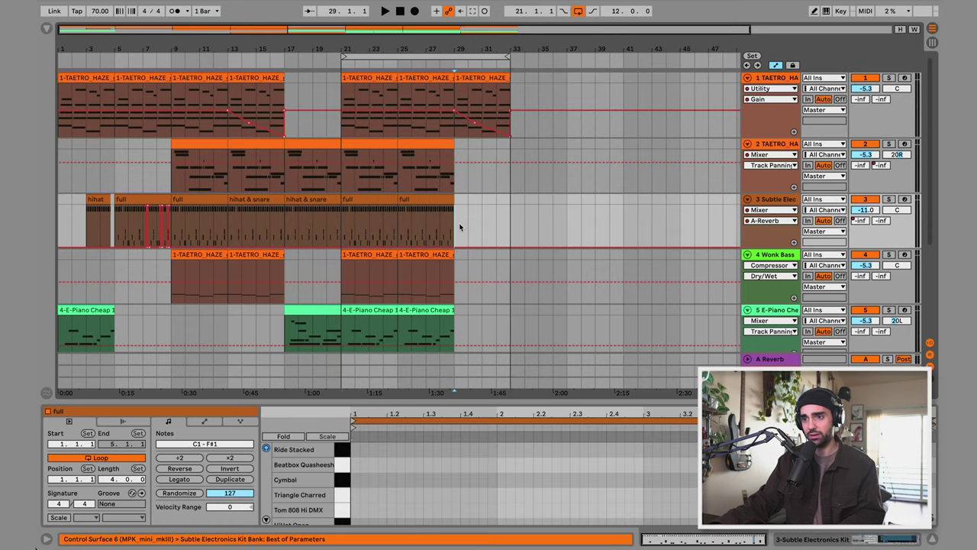
key(ctrl+v)
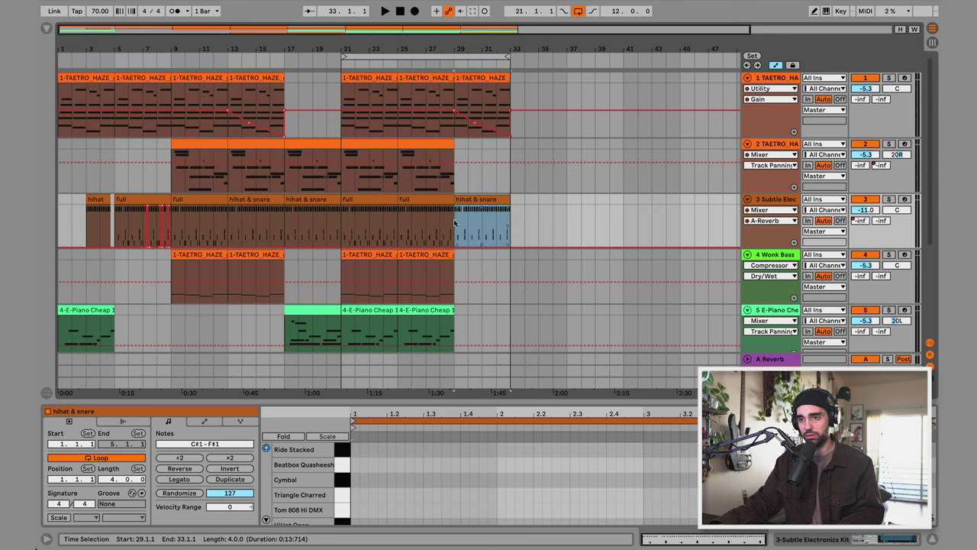
Step: Copy track 3's bar 5 "full" clip with its reverb send automation over the "full" clip at bar 21
click(148, 197)
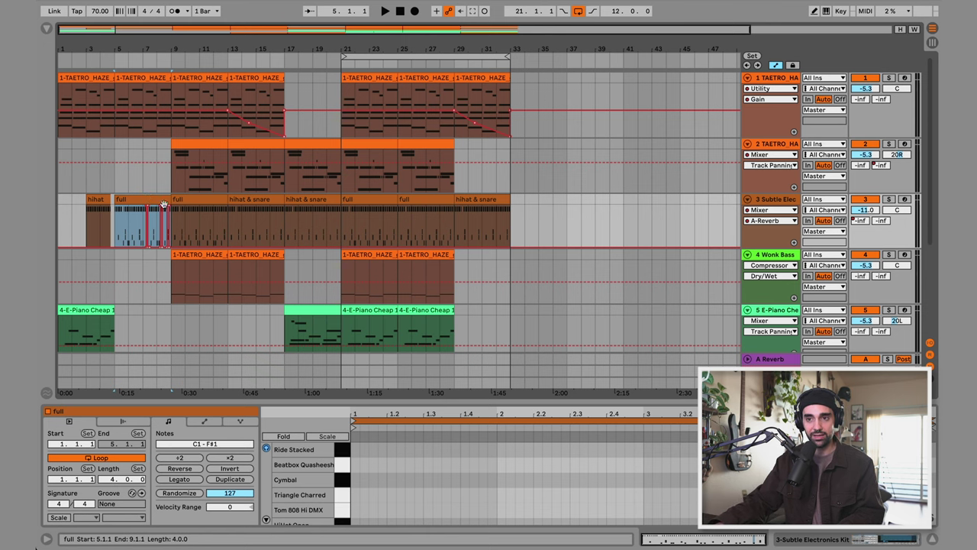
click(370, 199)
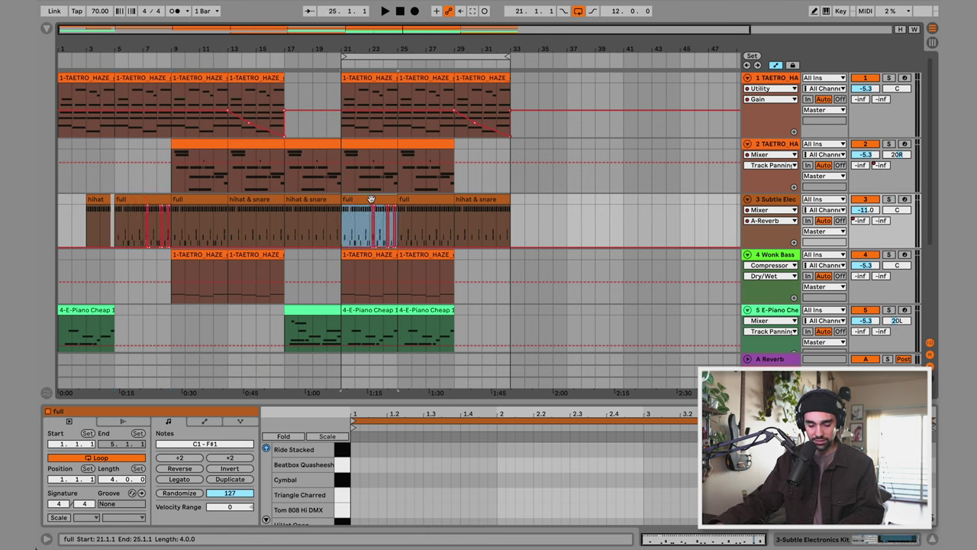
Step: Duplicate track 3's bar 21 "full" clip with its reverb send automation to bar 25
key(ctrl+d)
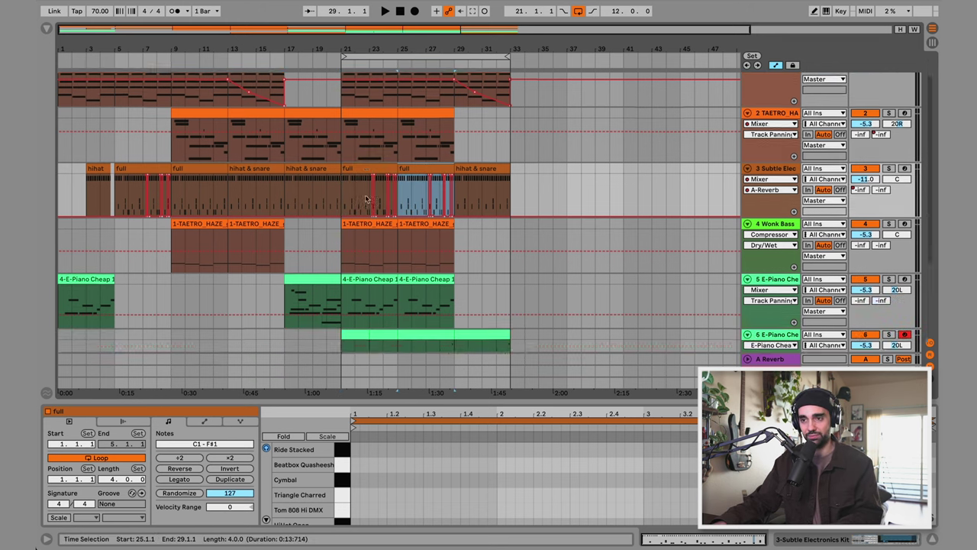
scroll(366, 199, down, 5)
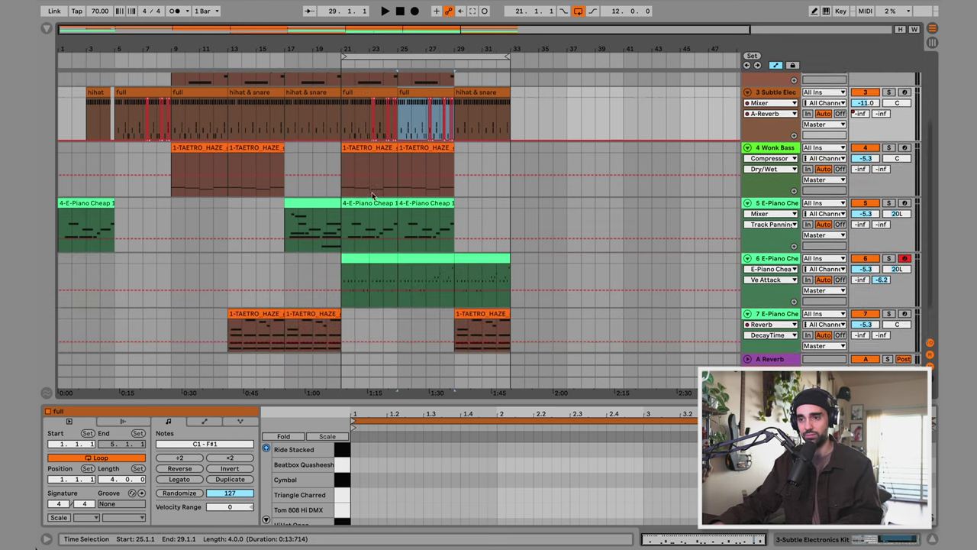
Step: Hide automation and play the arrangement from bar 28 to hear all tracks through the end of the loop
click(441, 204)
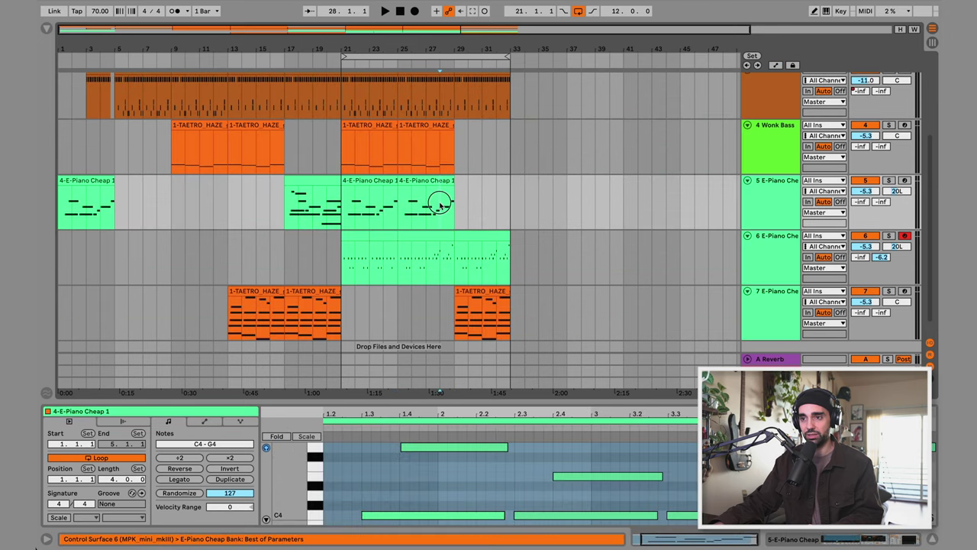
click(439, 275)
key(space)
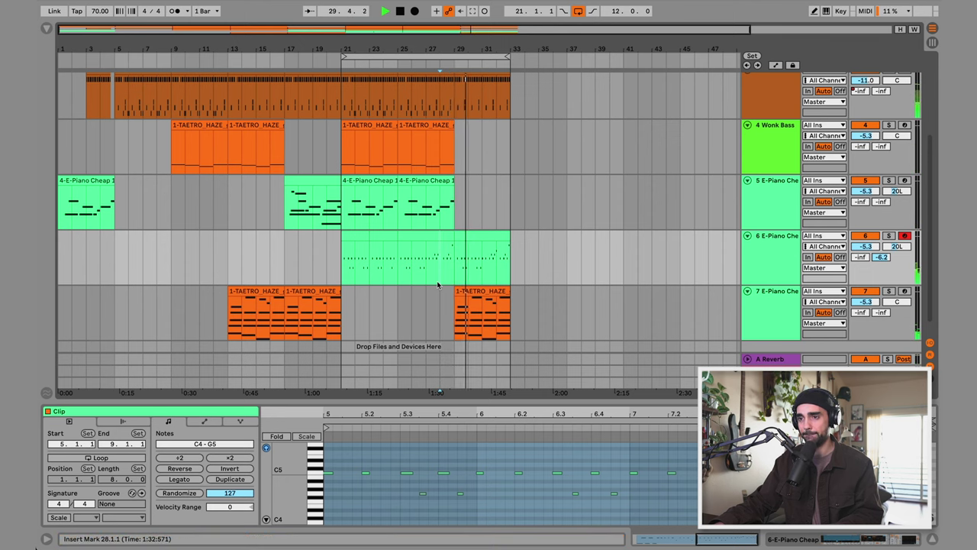
scroll(437, 280, up, 2)
scroll(436, 280, up, 2)
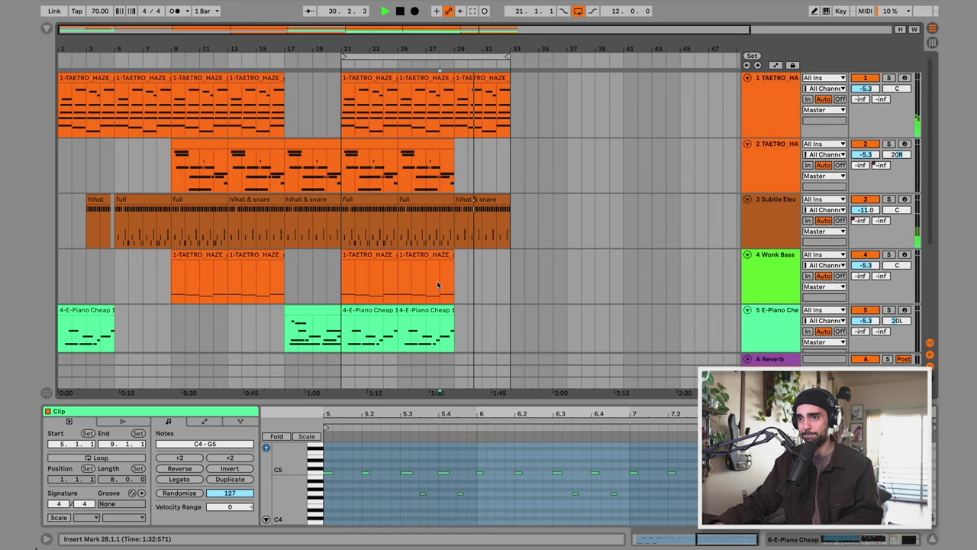
scroll(436, 280, down, 3)
scroll(438, 285, down, 2)
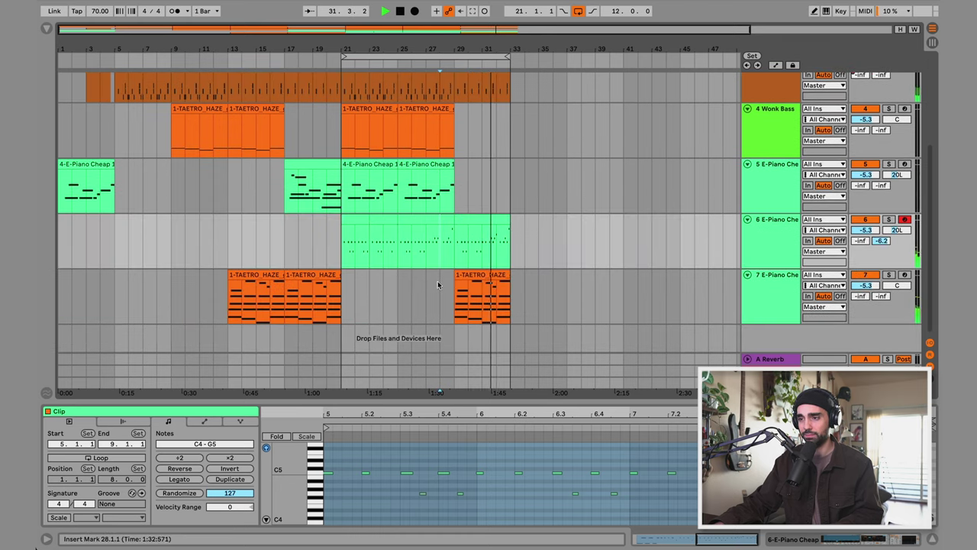
Step: Show E-Piano track 6's devices and play from bar 32 to hear how the section ends
click(777, 257)
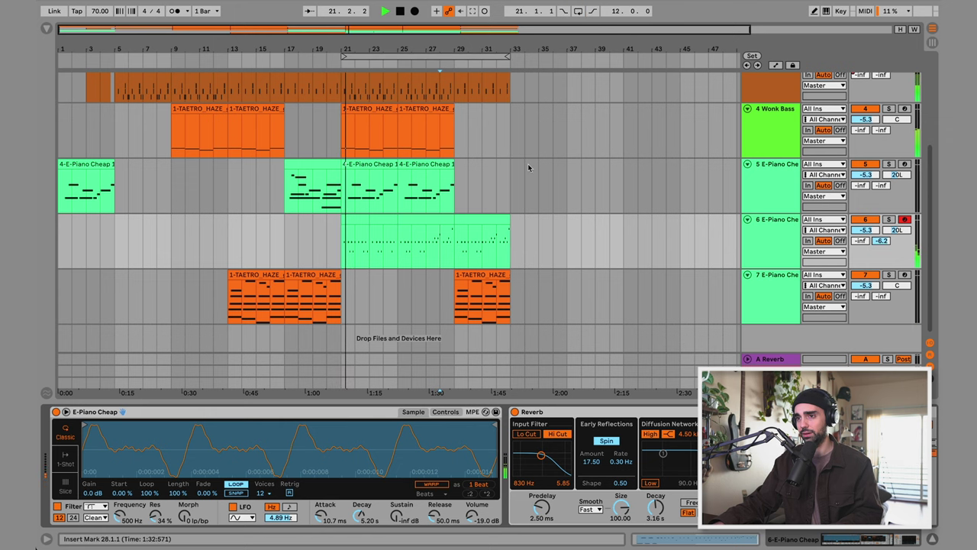
click(503, 257)
key(space)
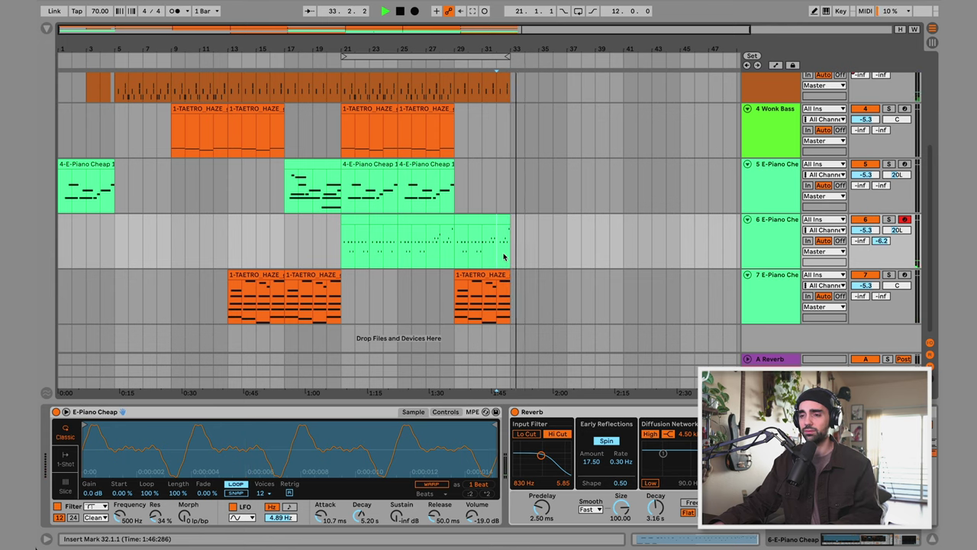
key(space)
Step: Duplicate track 7's guitar clip at bar 29 to bar 33
click(481, 275)
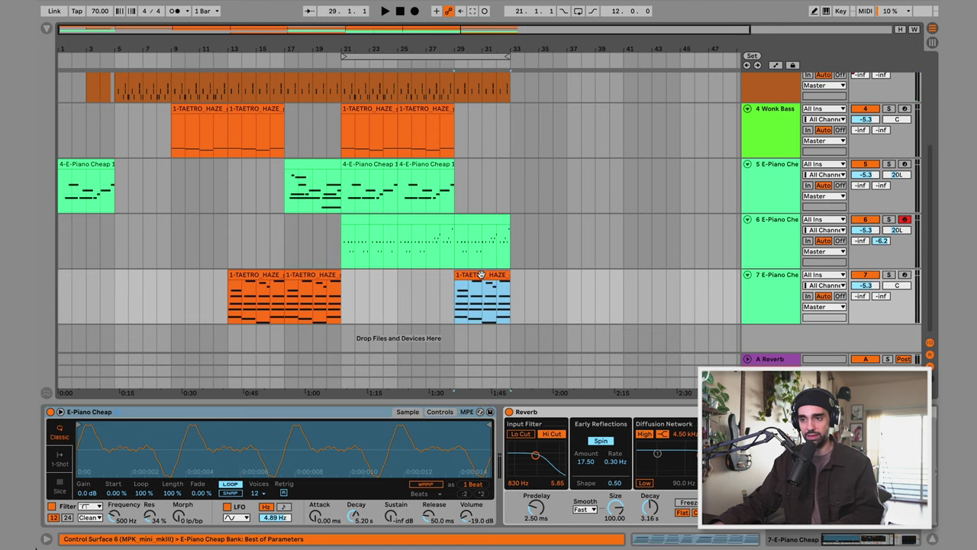
key(ctrl+d)
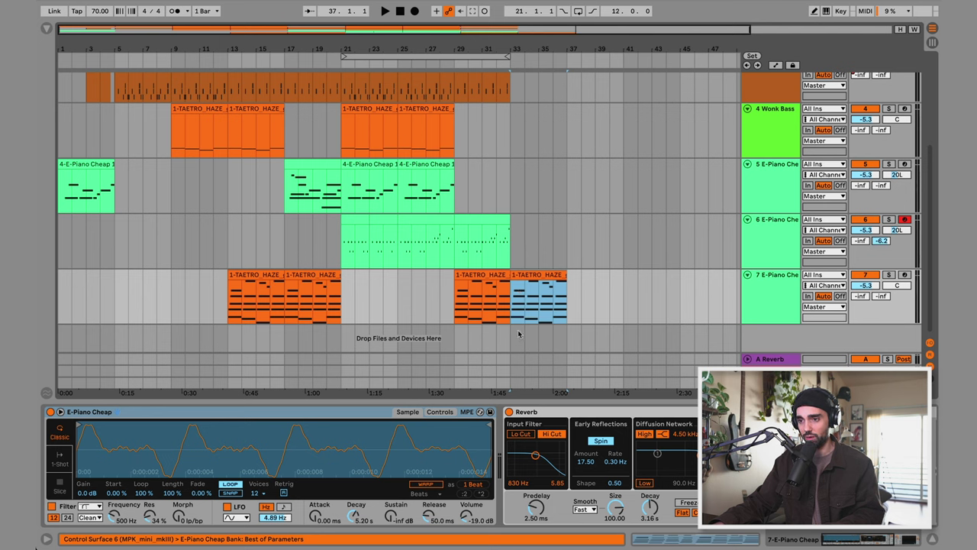
click(484, 280)
click(538, 276)
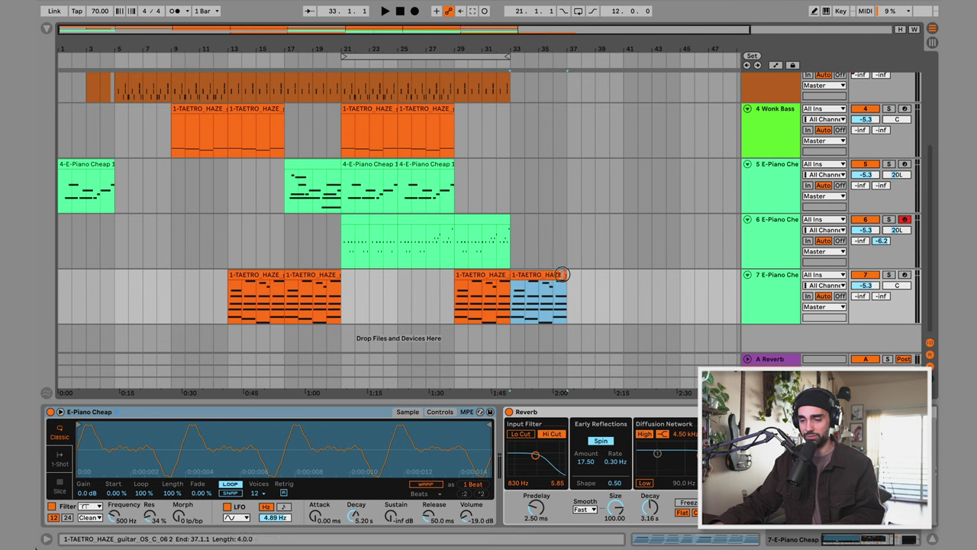
drag(548, 275, 526, 275)
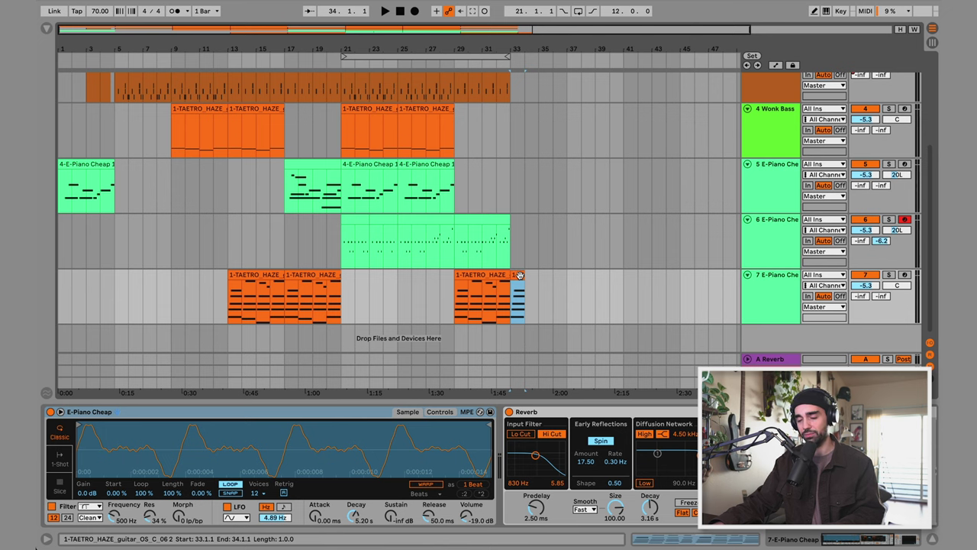
key(ctrl+z)
Step: Open the notes of track 7's bar 33 clip and delete everything after the first one-bar chord
double_click(540, 273)
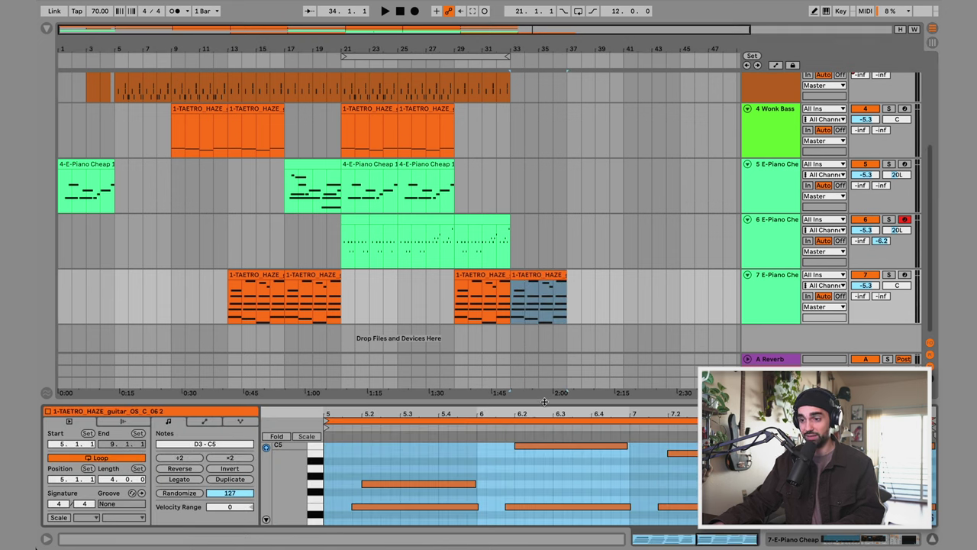
drag(537, 401, 552, 157)
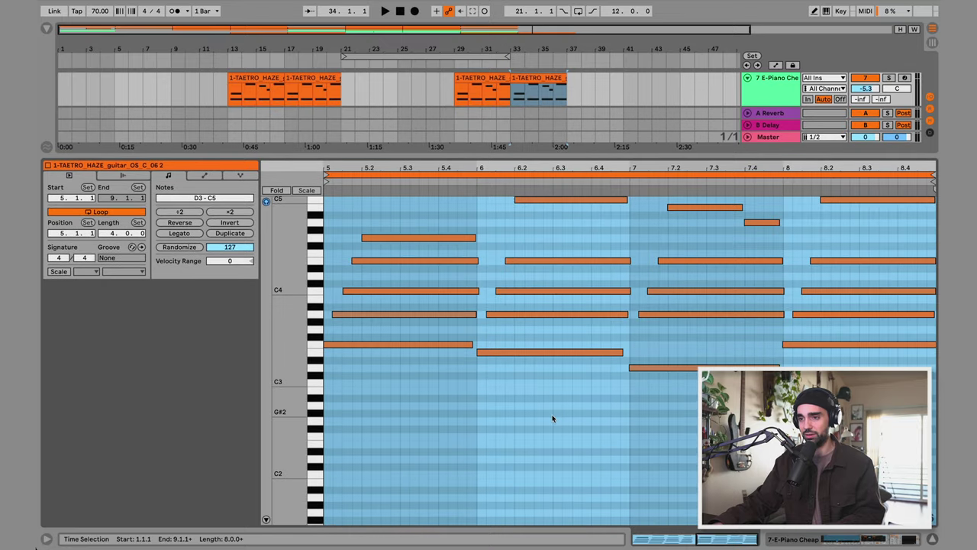
key(ctrl+z)
key(ctrl+z)
key(ctrl+z)
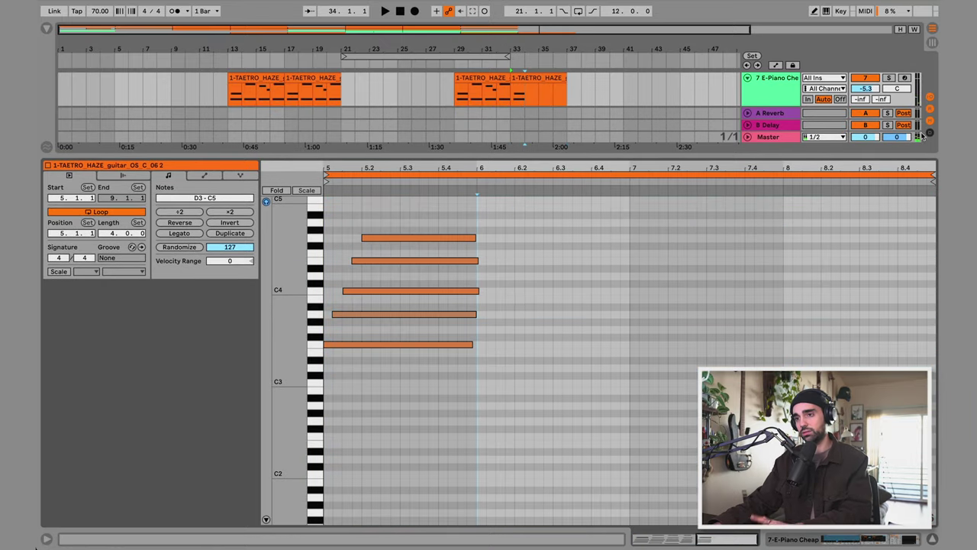
Step: Stretch all notes of the remaining chord in track 7's bar 33 clip to the end of its four bars
click(452, 218)
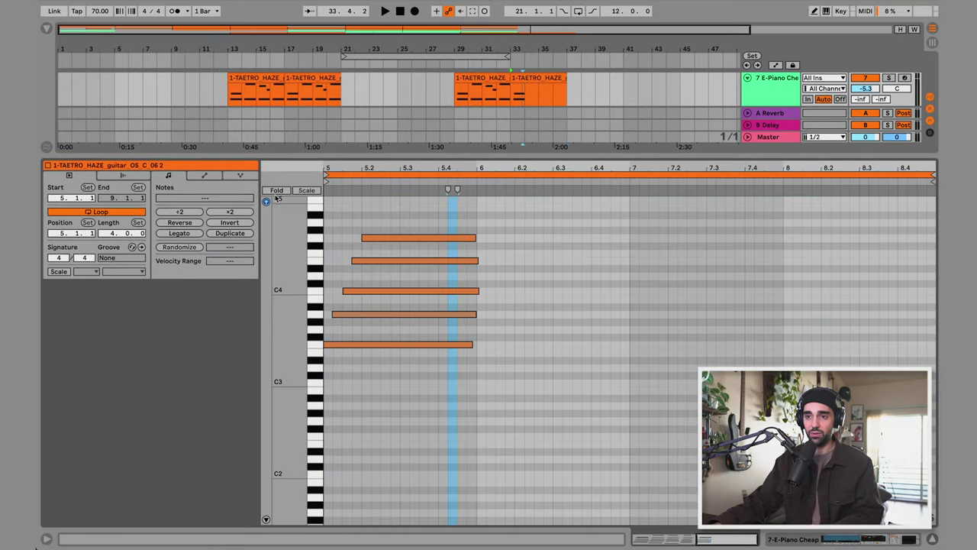
key(ctrl+a)
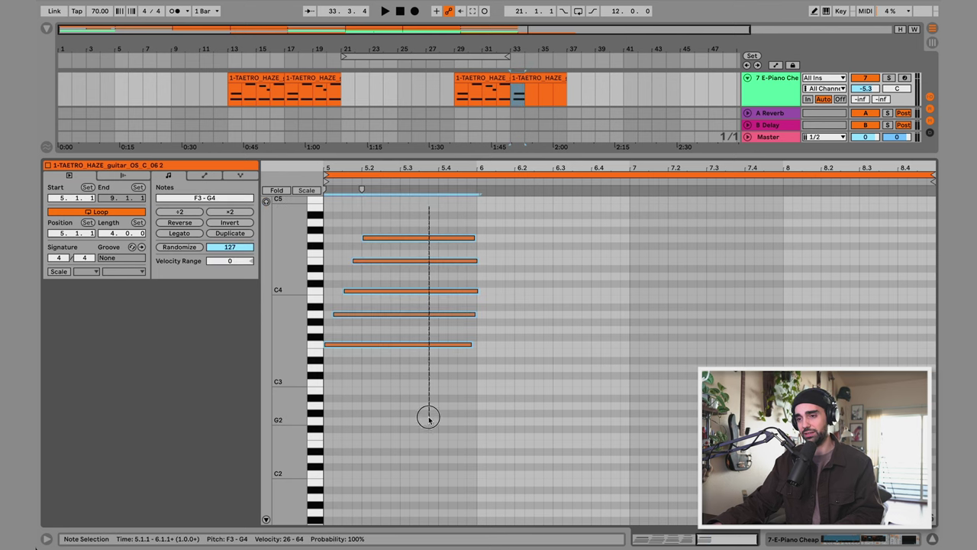
drag(473, 237, 906, 257)
drag(662, 154, 662, 402)
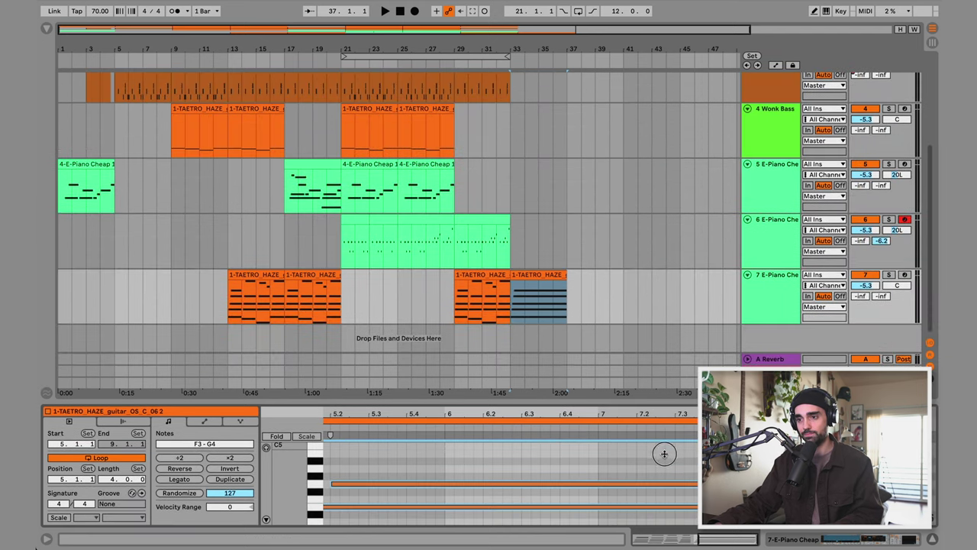
Step: Play the arrangement from bar 33 to hear the sustained chord on track 7
click(513, 301)
key(space)
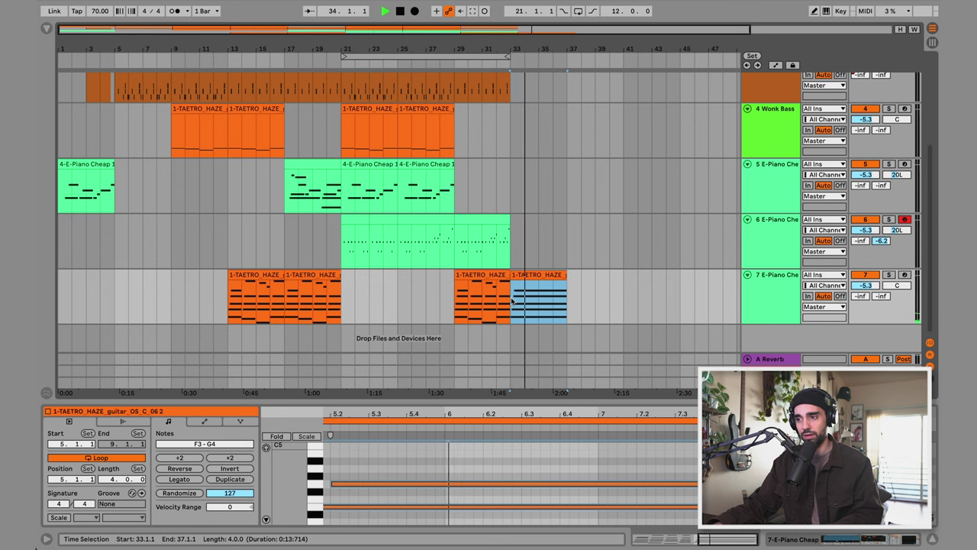
scroll(511, 298, up, 5)
key(space)
scroll(496, 218, down, 5)
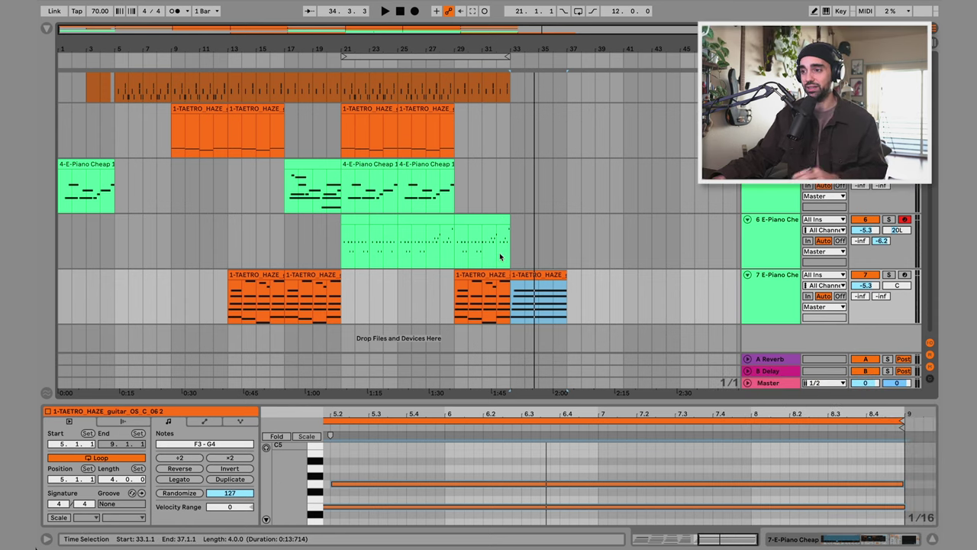
Step: Examine the device chains of tracks 7 and 1, including their Reverb and Compressor settings
click(782, 307)
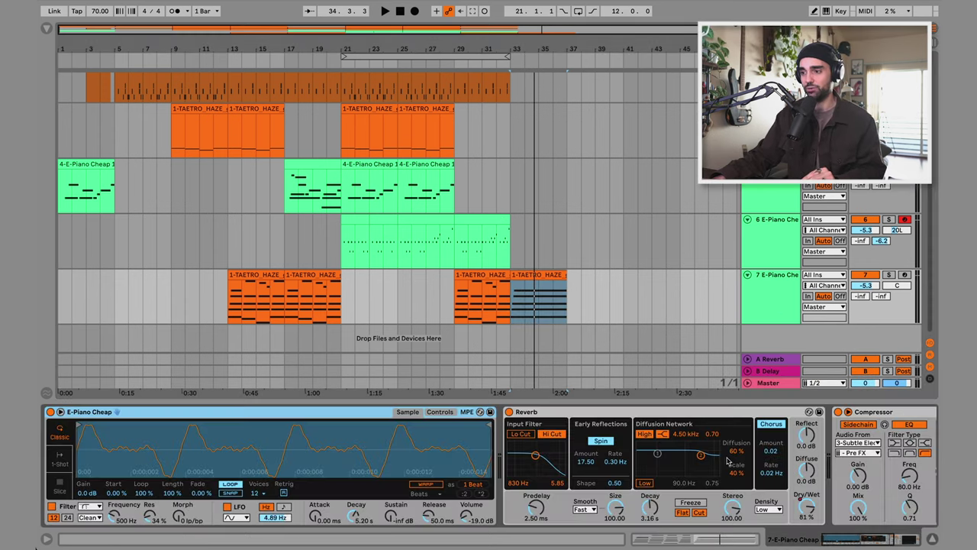
scroll(712, 483, right, 6)
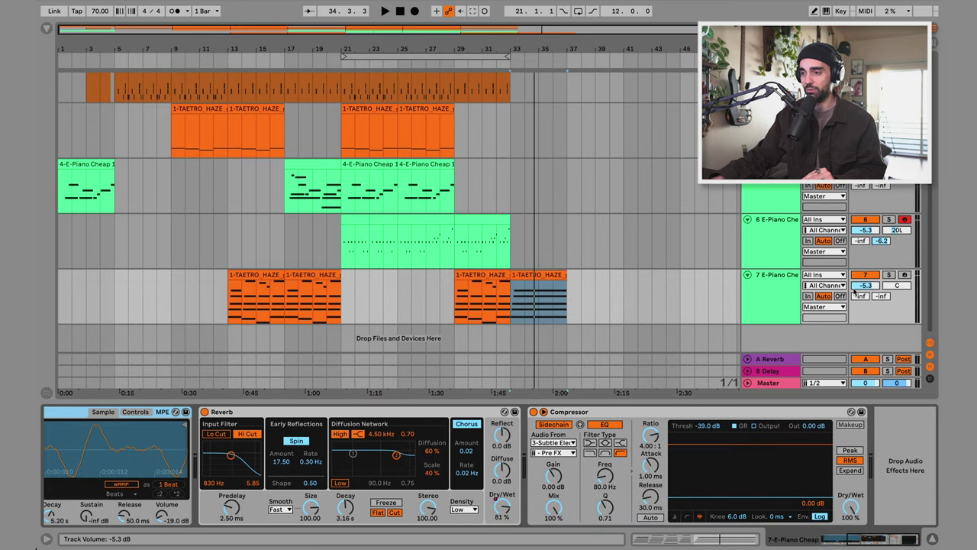
scroll(762, 294, up, 5)
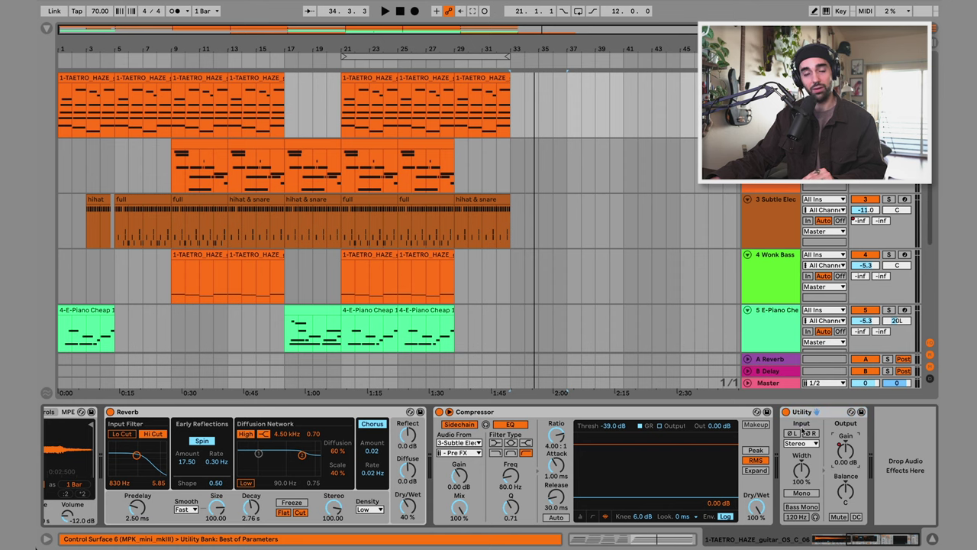
scroll(501, 290, down, 5)
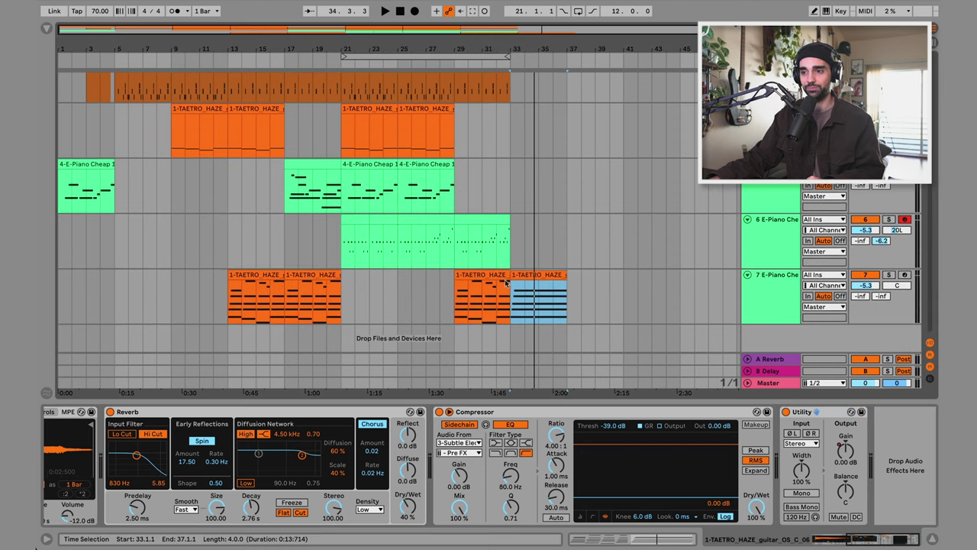
Step: Play from bar 29 into the final chord, then hide the detail view and replay from bar 29 with all tracks visible
click(456, 259)
key(space)
scroll(488, 290, up, 1)
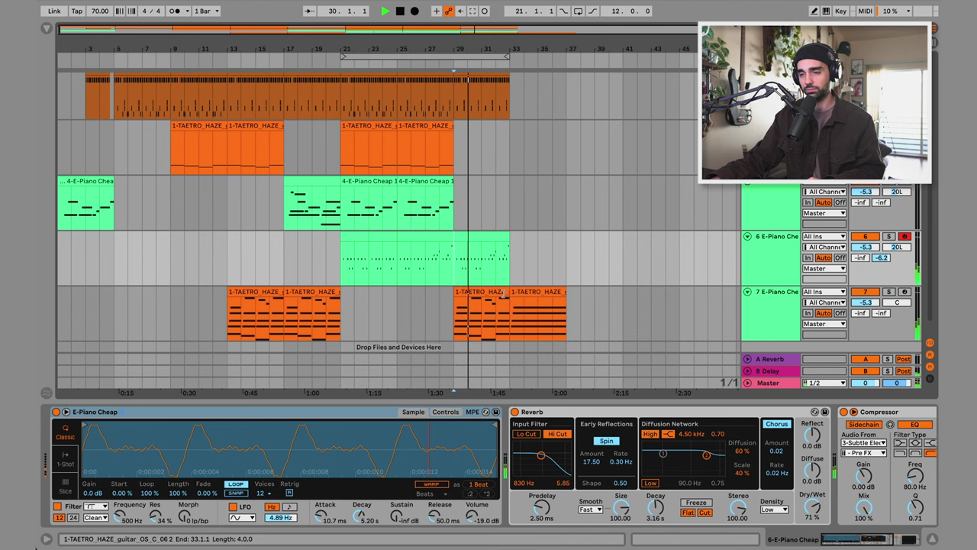
scroll(504, 296, up, 3)
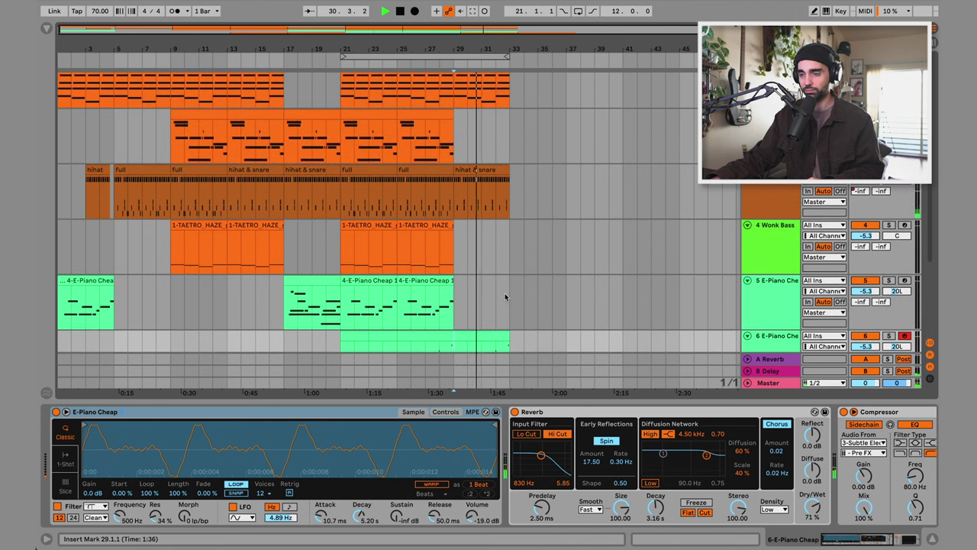
scroll(505, 296, up, 1)
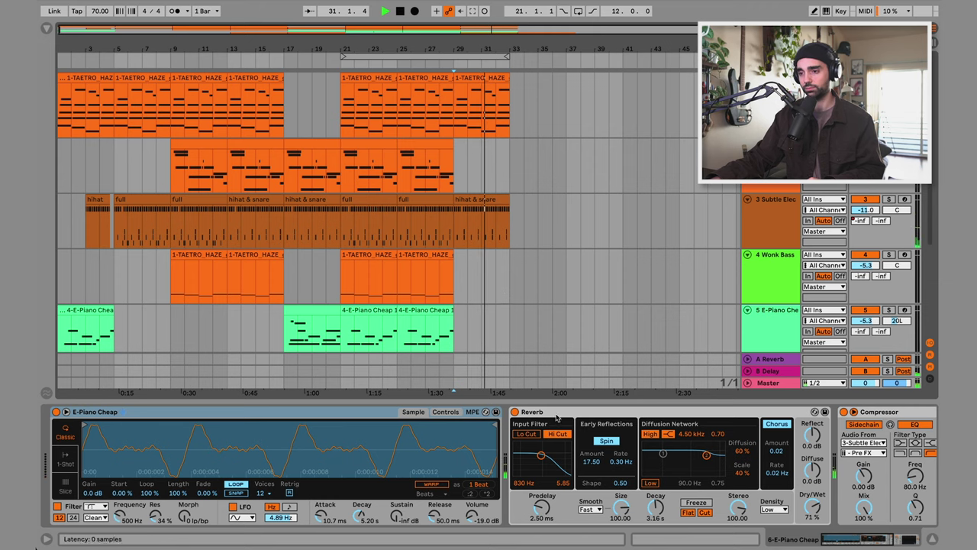
key(ctrl+alt+l)
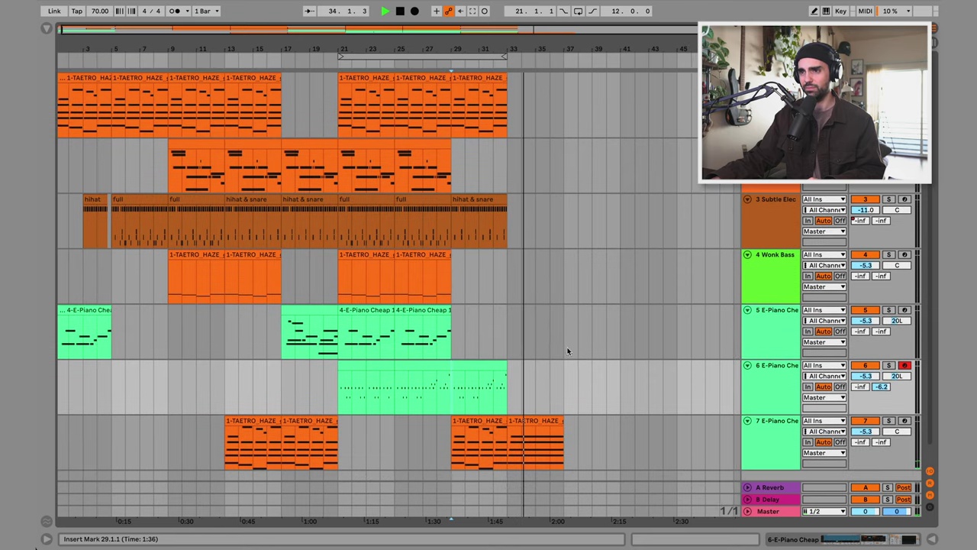
click(424, 281)
click(455, 232)
key(space)
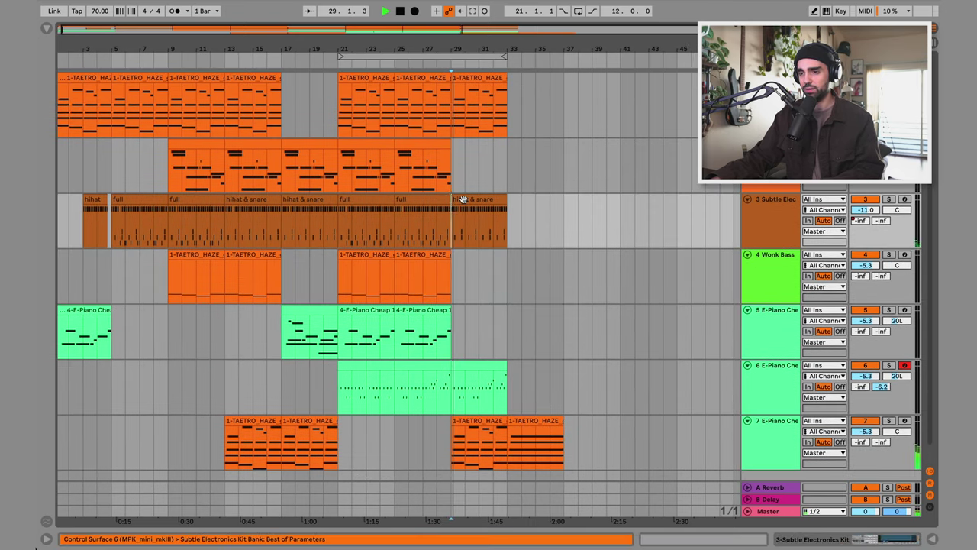
key(ctrl+d)
click(506, 227)
key(space)
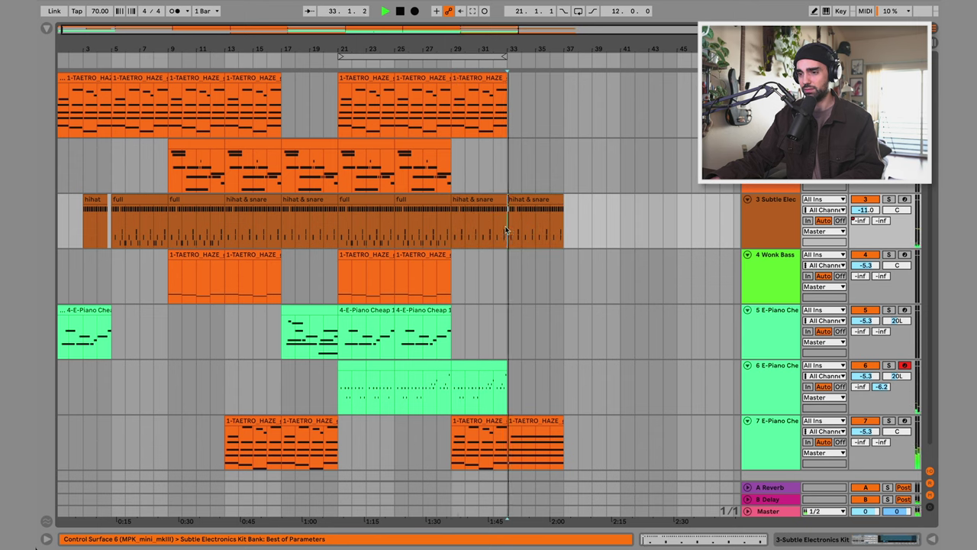
click(511, 220)
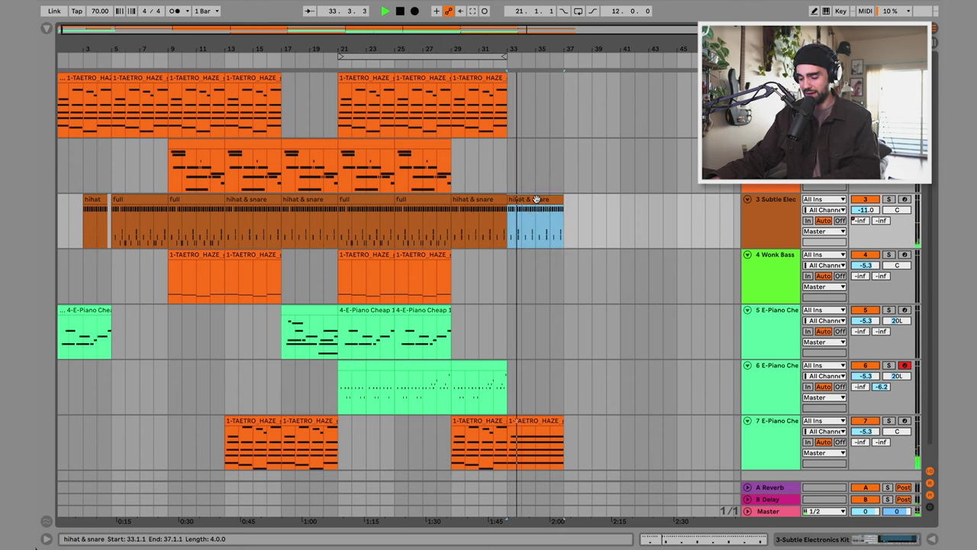
key(Delete)
Step: Stop playback, show automation and draw a rising reverb send ramp over track 3's last "hihat & snare" clip, ending at bar 33
click(471, 222)
key(space)
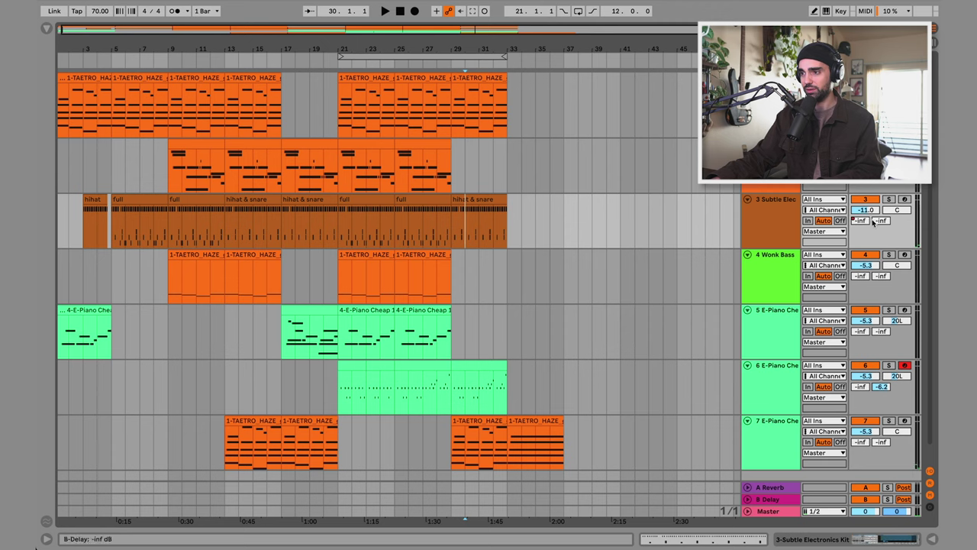
double_click(780, 226)
key(a)
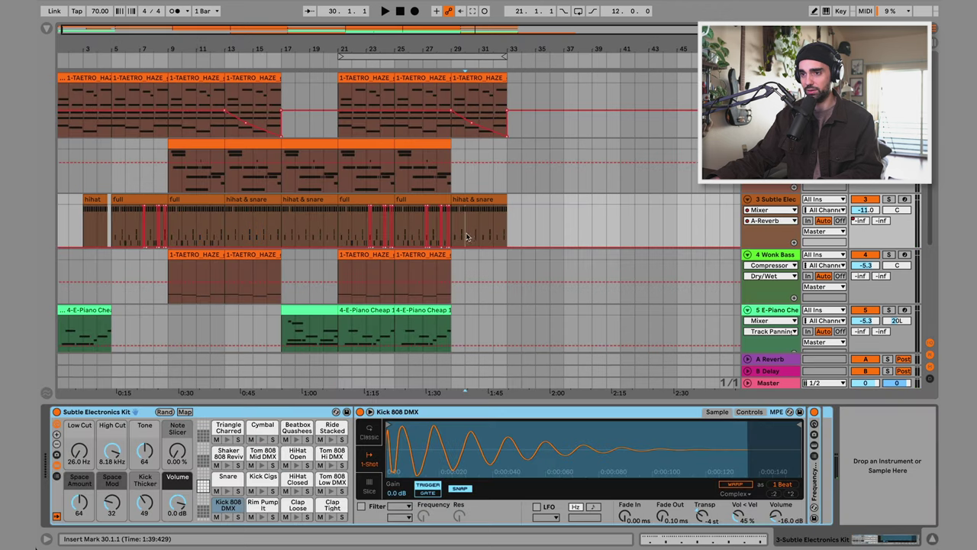
drag(491, 248, 491, 207)
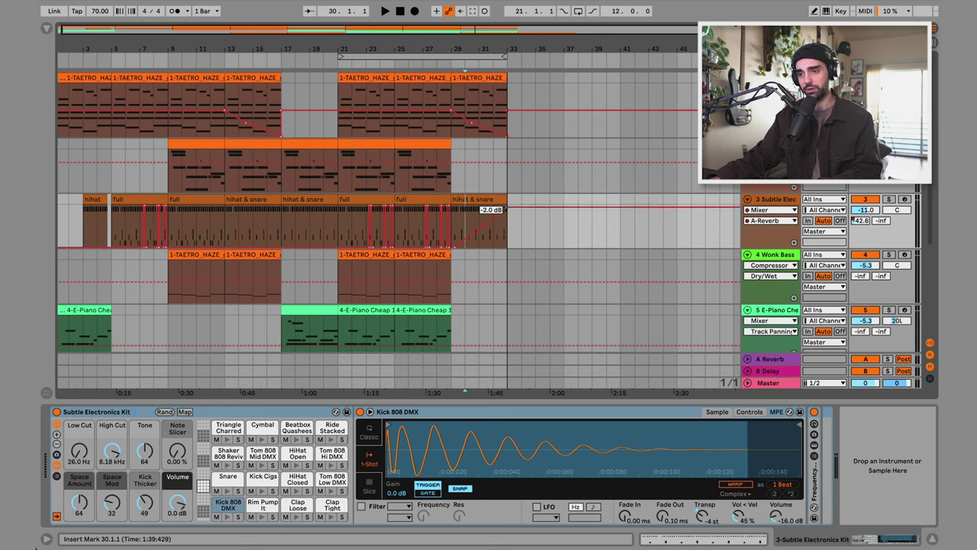
drag(491, 207, 491, 216)
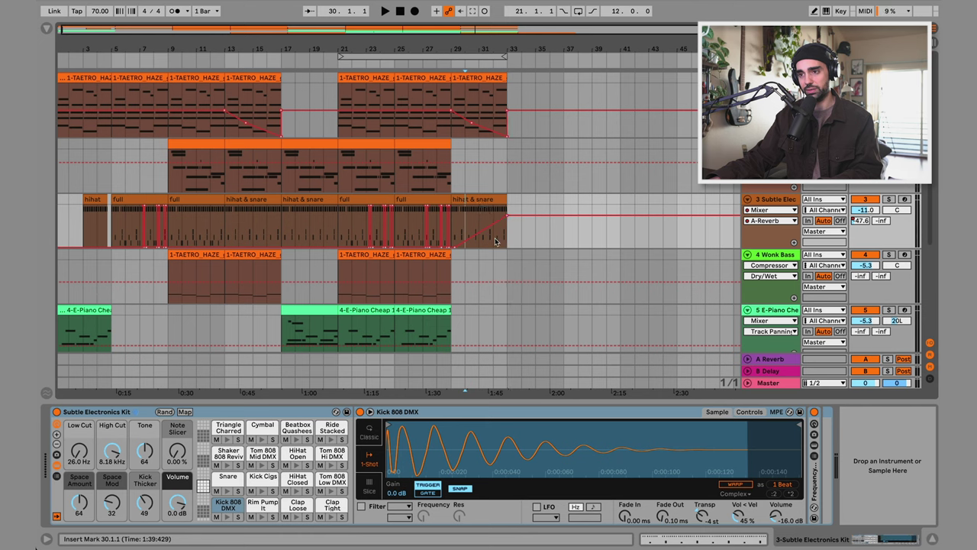
Step: Audition the drum build and raise the end of track 3's reverb send ramp to -6.0 dB
key(space)
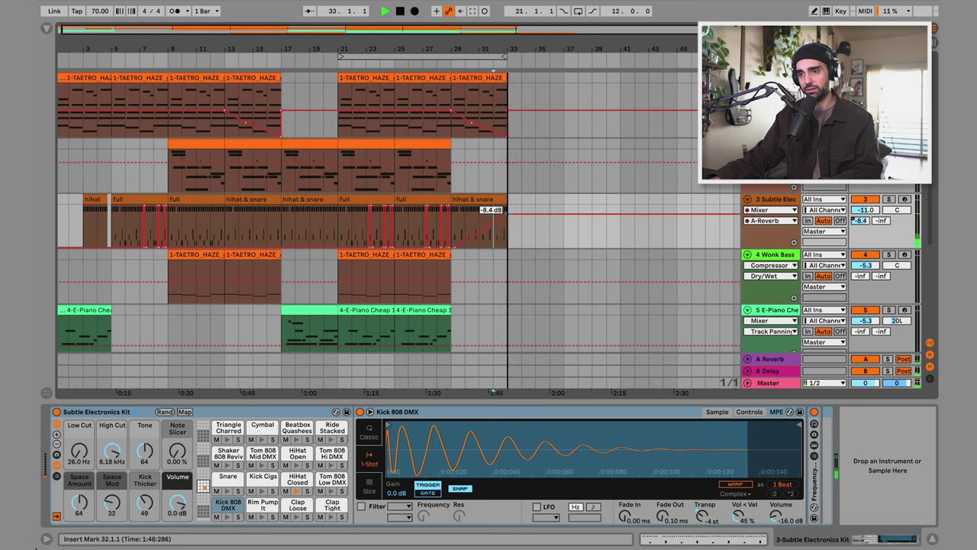
drag(508, 216, 508, 212)
key(space)
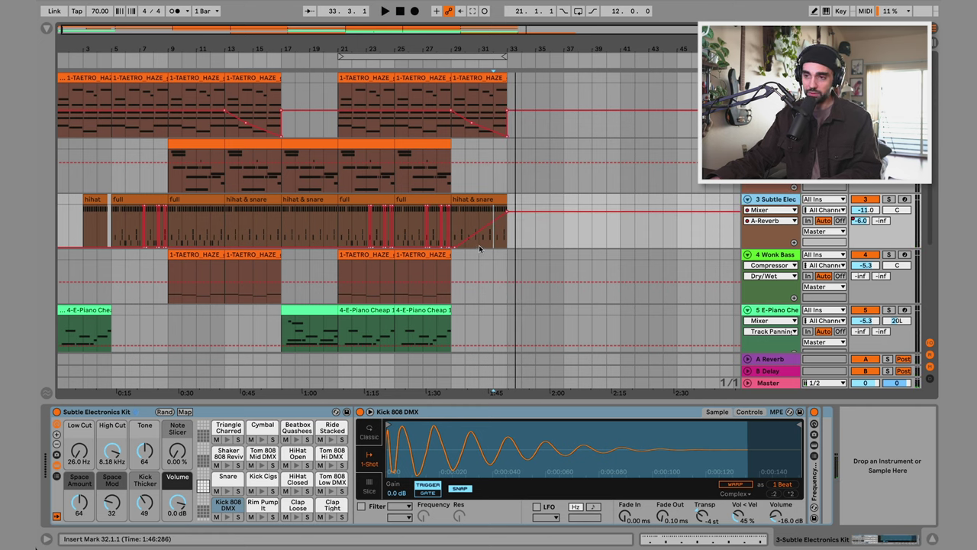
Step: Automate the Subtle Electronics Kit's High Cut to fall from bar 29 to 568 Hz at bar 33
click(117, 458)
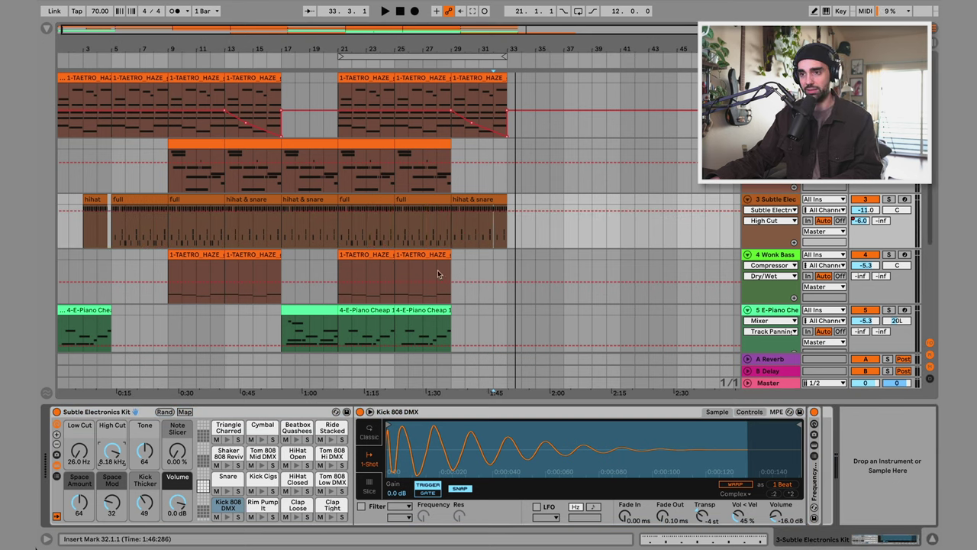
click(479, 211)
drag(506, 212, 506, 237)
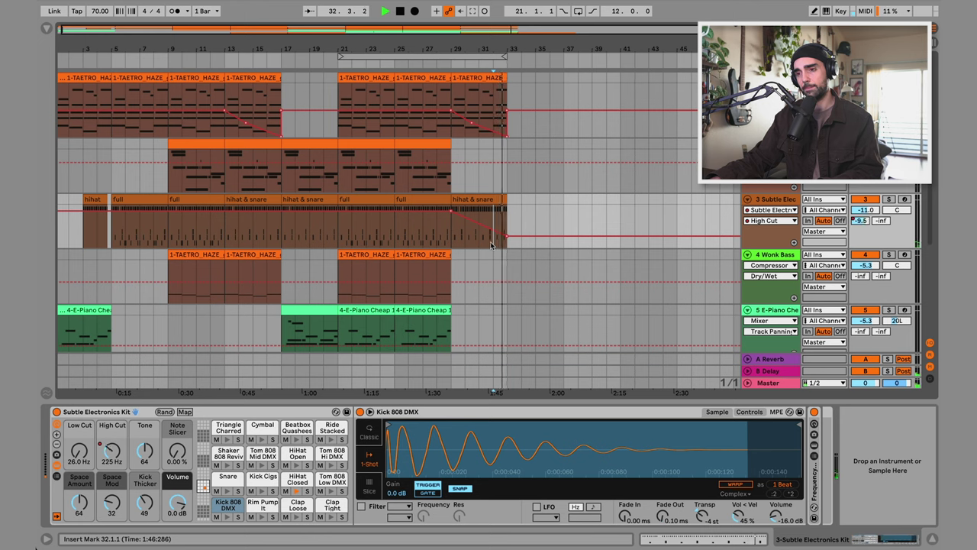
drag(506, 237, 503, 227)
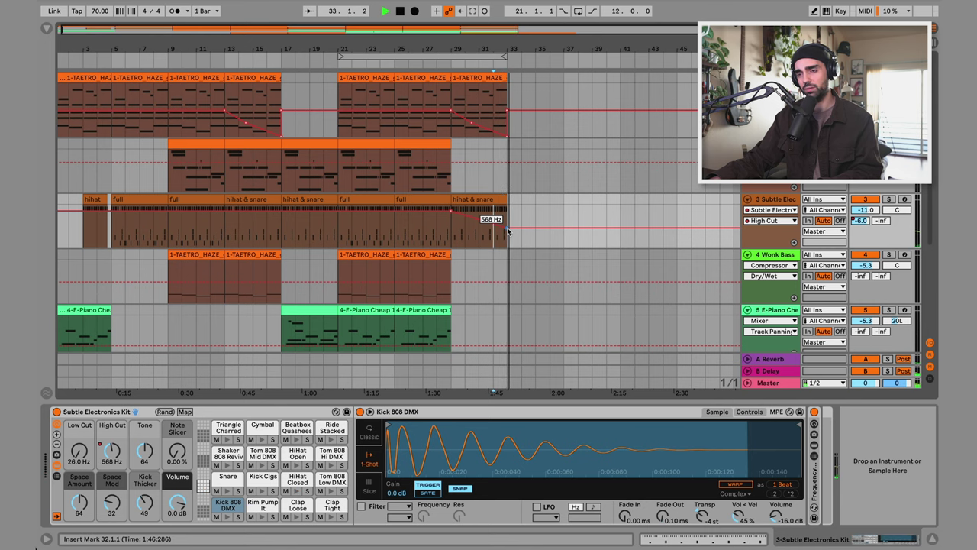
Step: Insert an Auto Filter between track 7's Reverb and Compressor, with frequency 19.9 kHz and resonance 37 %
scroll(508, 230, down, 5)
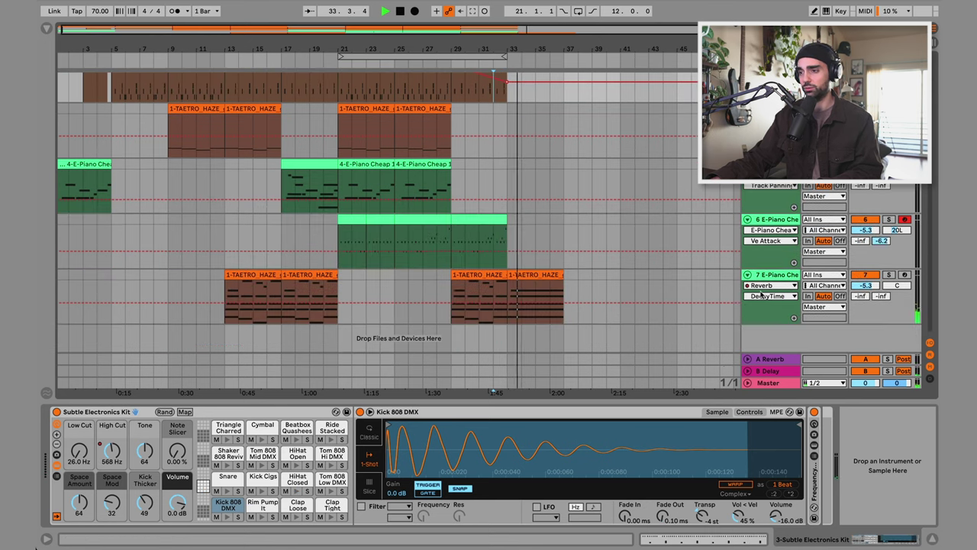
click(774, 280)
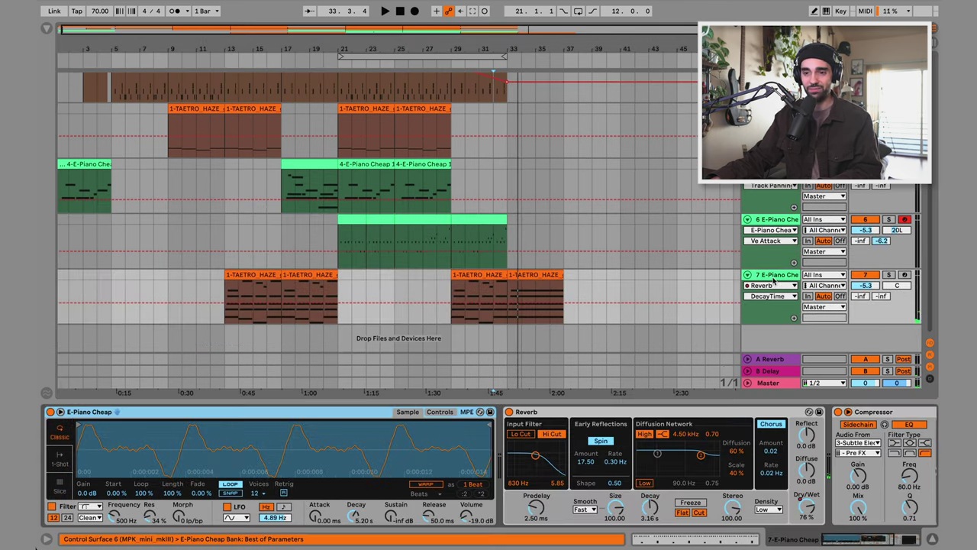
double_click(329, 413)
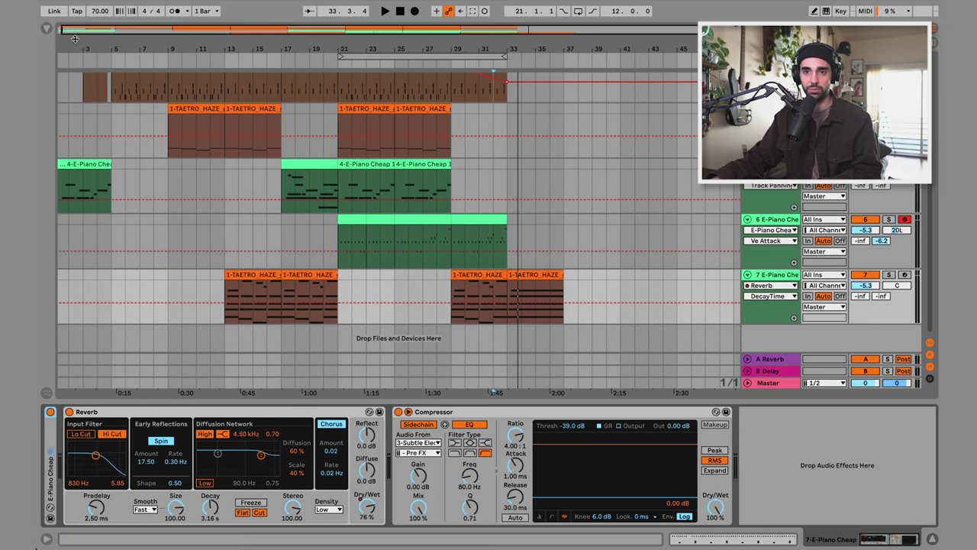
click(48, 29)
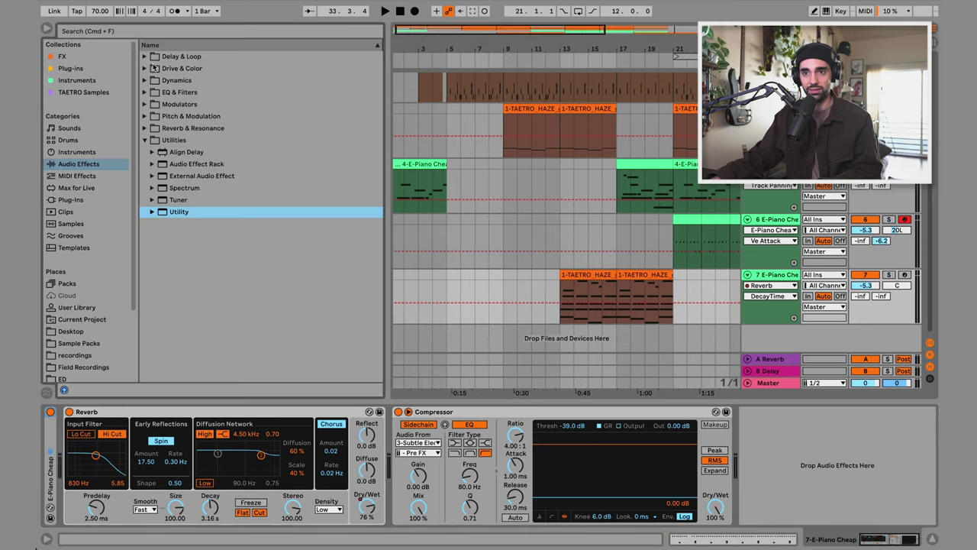
click(145, 93)
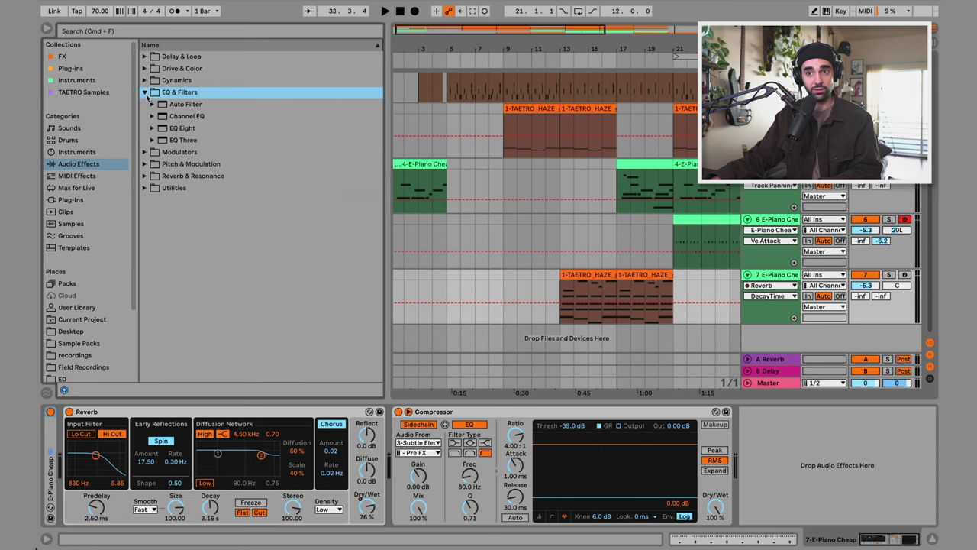
drag(174, 107, 418, 492)
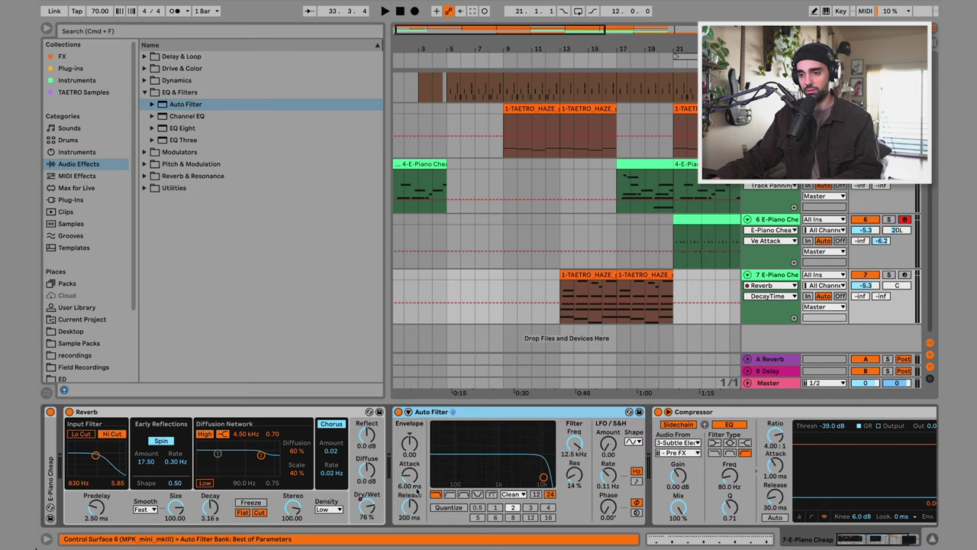
click(553, 465)
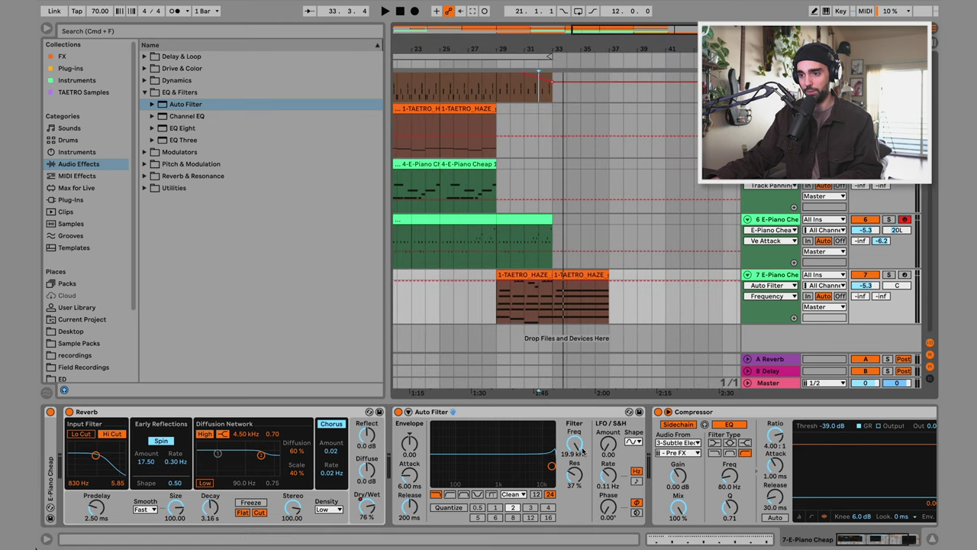
Step: Automate track 7's filter frequency down from bar 29 to 155 Hz at about bar 34, and play from bar 29
key(space)
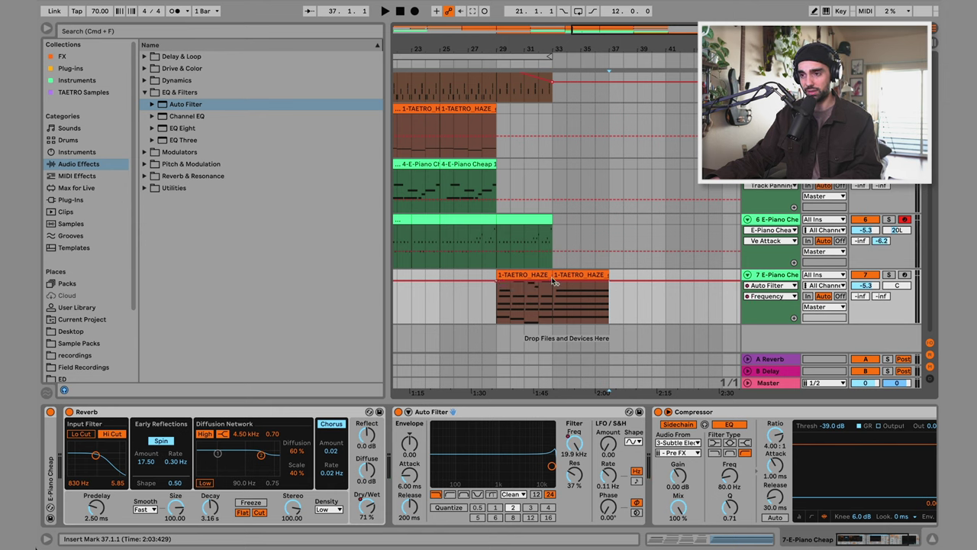
drag(548, 281, 566, 311)
click(497, 309)
key(space)
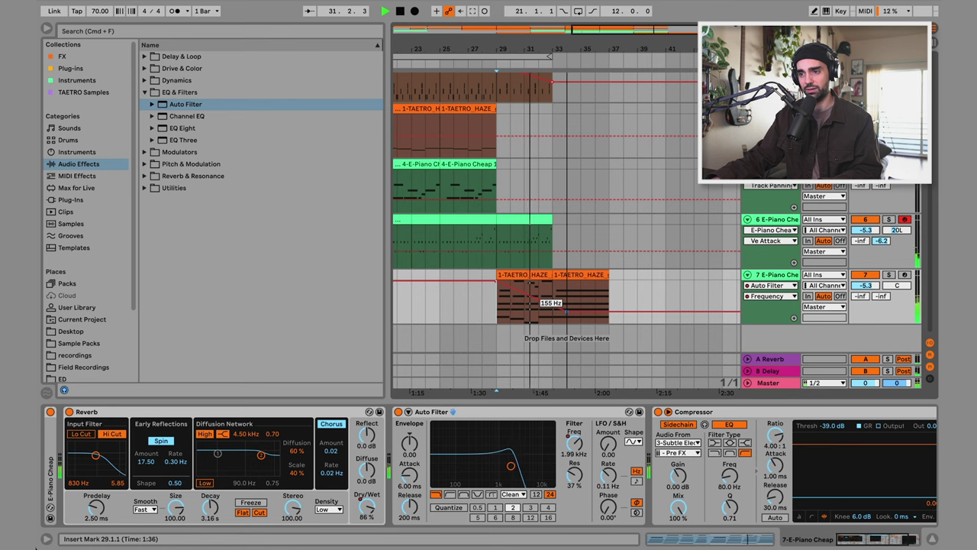
Step: Set track 6's Reverb Dry/Wet to 51 % and its volume to -8.0 dB while listening from bar 29
click(777, 220)
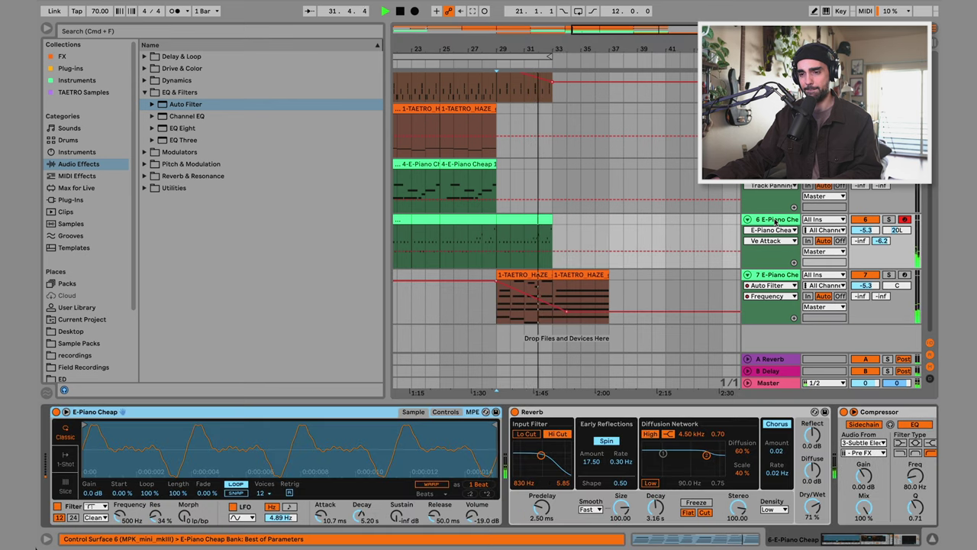
scroll(697, 460, right, 5)
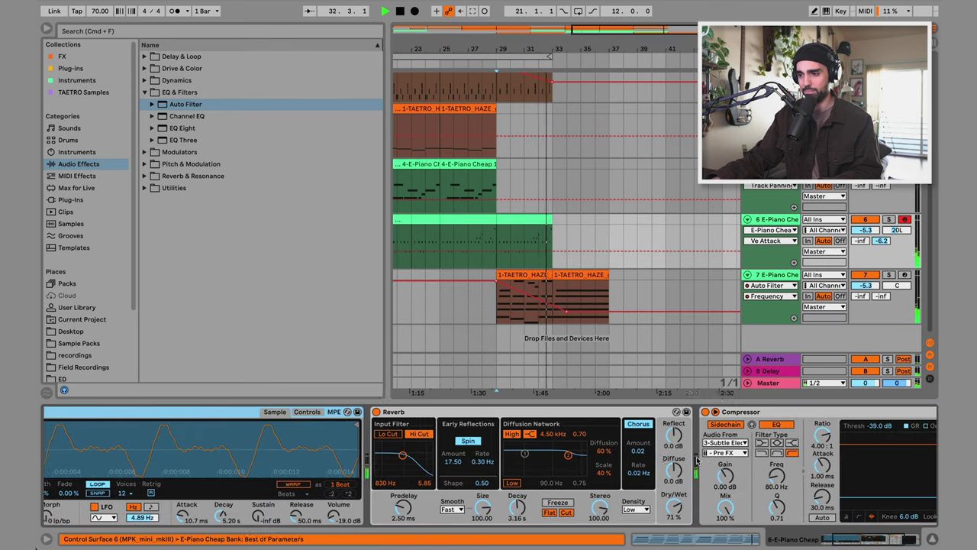
scroll(697, 460, right, 2)
drag(502, 506, 501, 523)
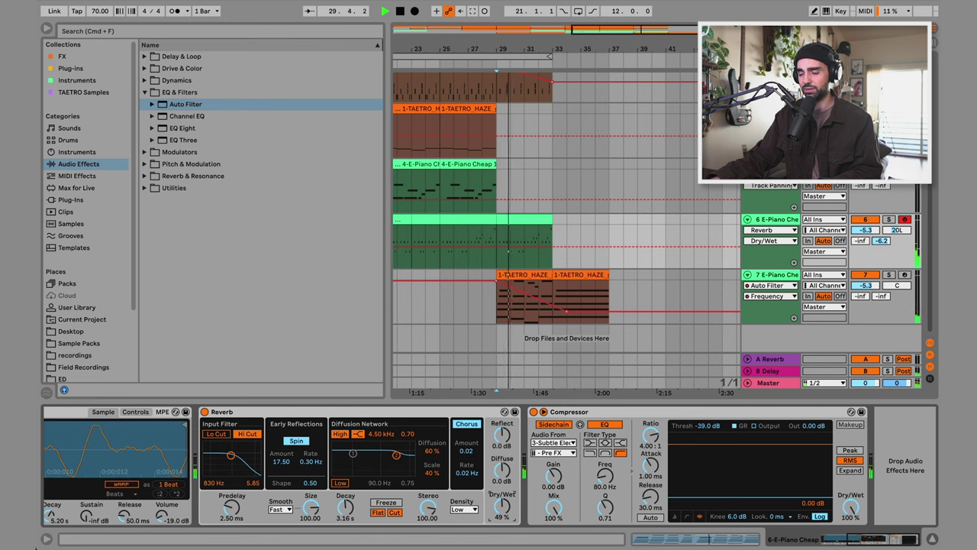
drag(502, 508, 502, 505)
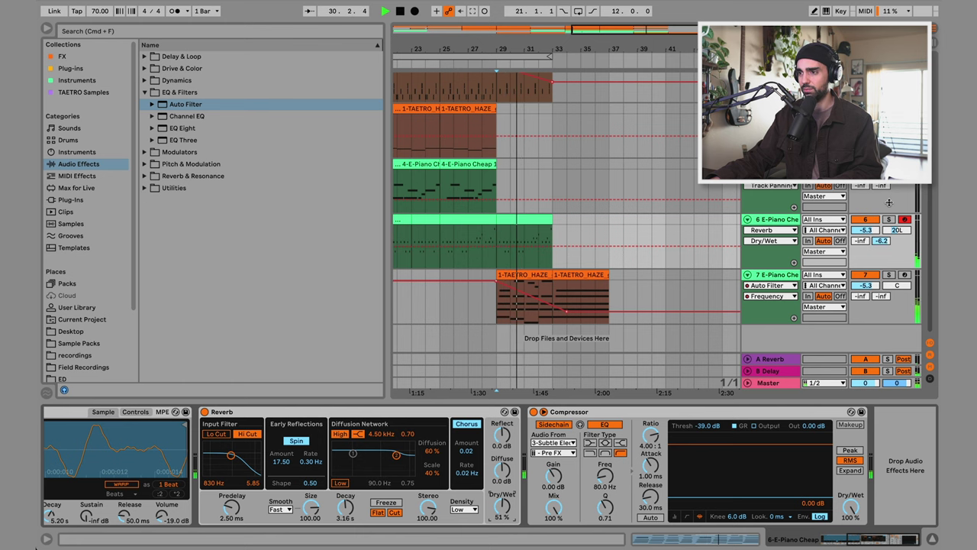
drag(865, 230, 865, 235)
key(space)
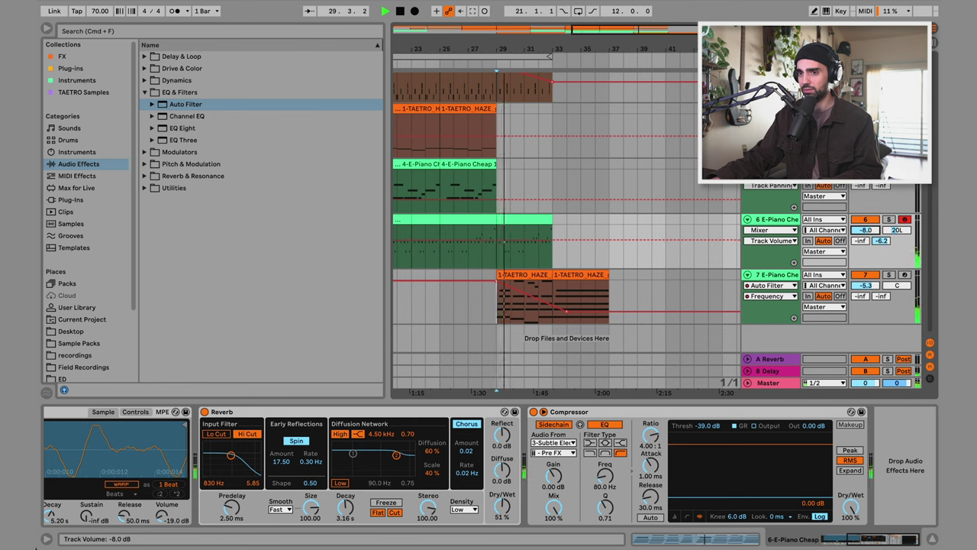
Step: Add a Utility after track 6's Compressor and widen its stereo Width to 174 %
key(a)
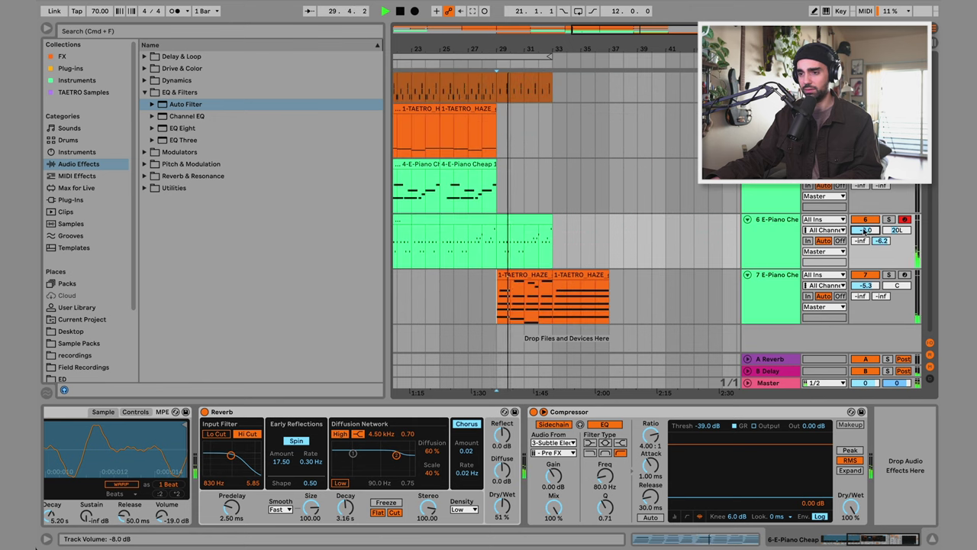
click(152, 188)
drag(174, 214, 897, 480)
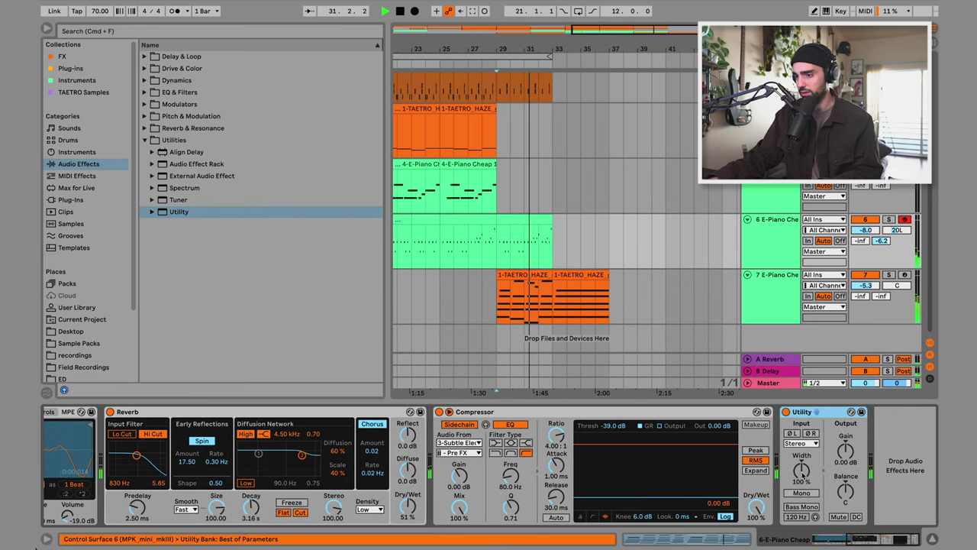
drag(810, 473, 811, 436)
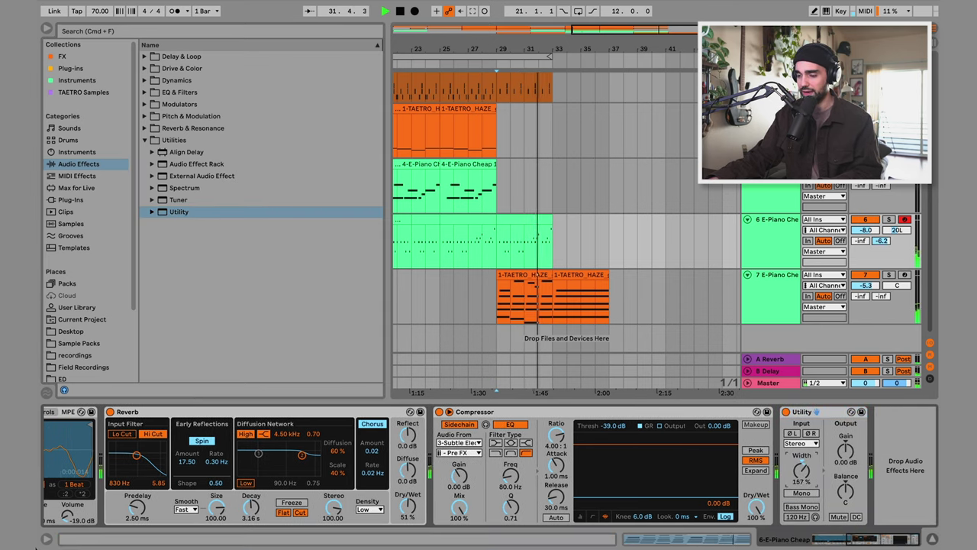
drag(801, 468, 807, 473)
key(space)
Step: Automate track 6's Utility Gain to fade down from bar 29 to bar 37 and listen to the fade
key(a)
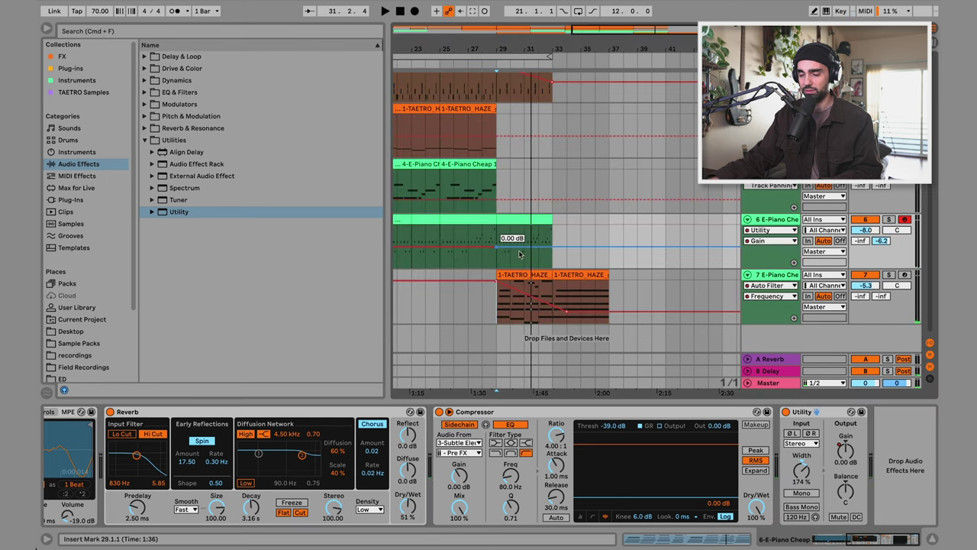
drag(552, 252, 608, 264)
key(space)
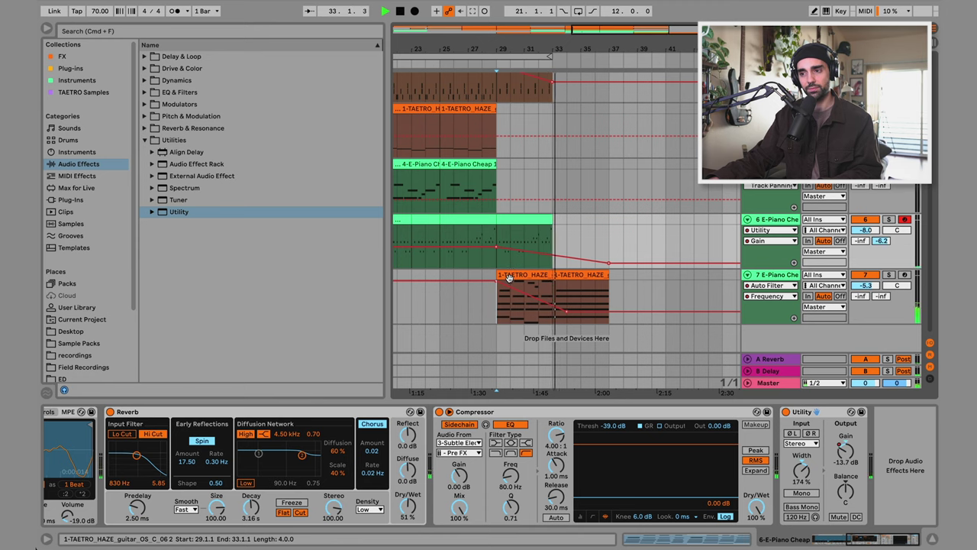
scroll(519, 252, up, 3)
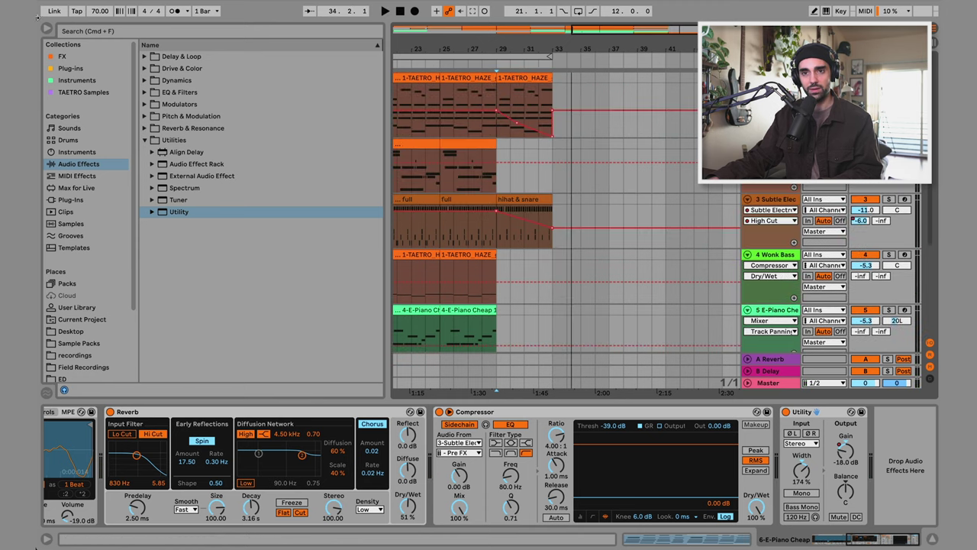
key(space)
Step: Hide the browser, zoom out to show the whole arrangement and play from bar 17
click(47, 31)
key(minus)
key(minus)
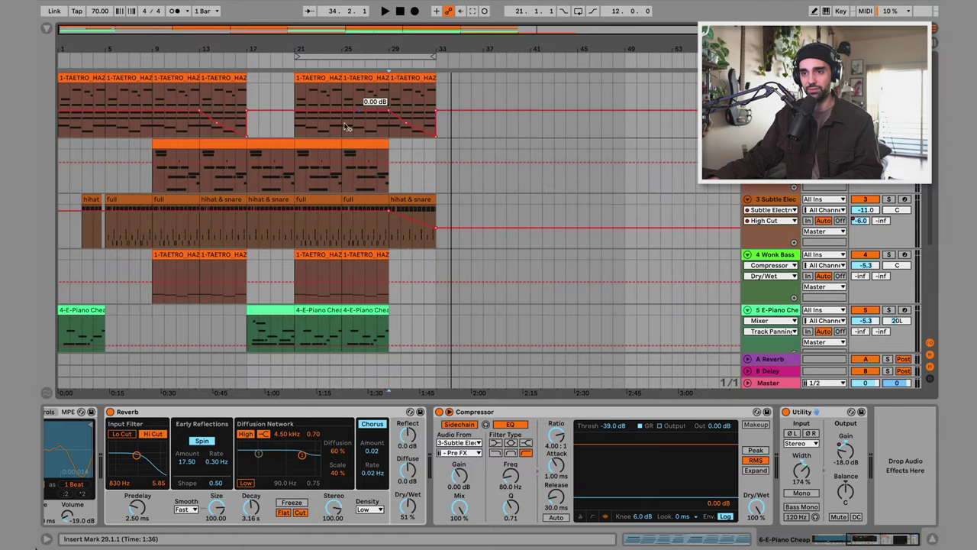
click(250, 136)
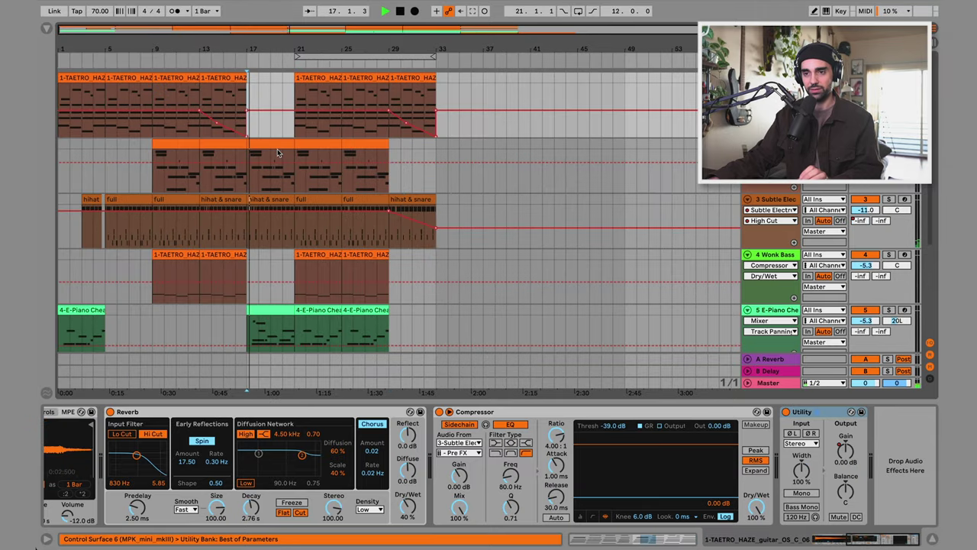
scroll(290, 115, down, 3)
Step: Set the loop range to bars 13 to 25 while the arrangement plays
drag(325, 55, 278, 55)
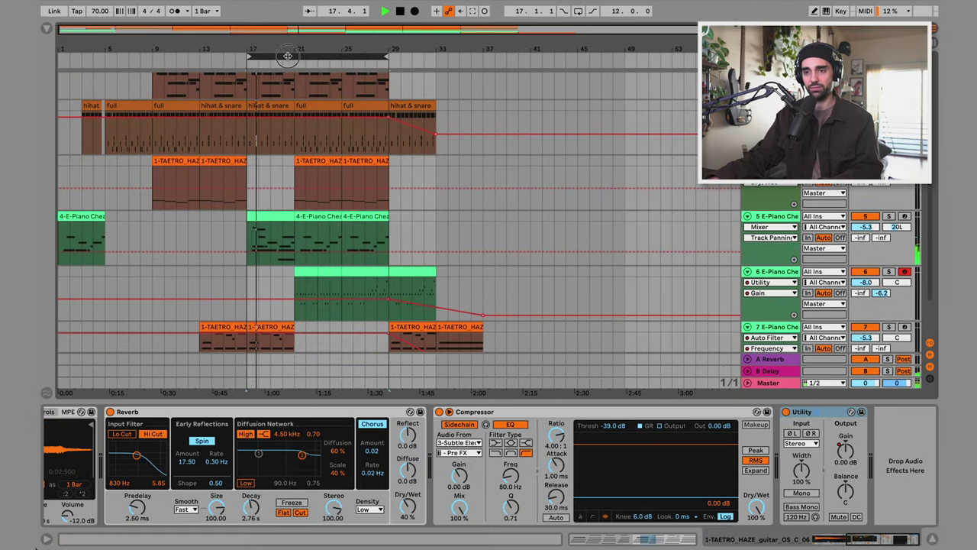
scroll(349, 111, up, 3)
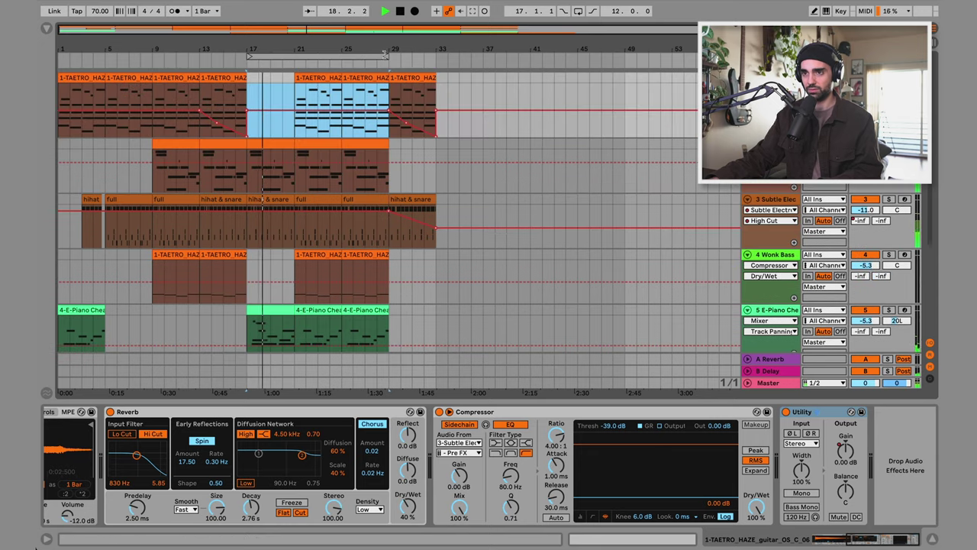
drag(387, 57, 344, 61)
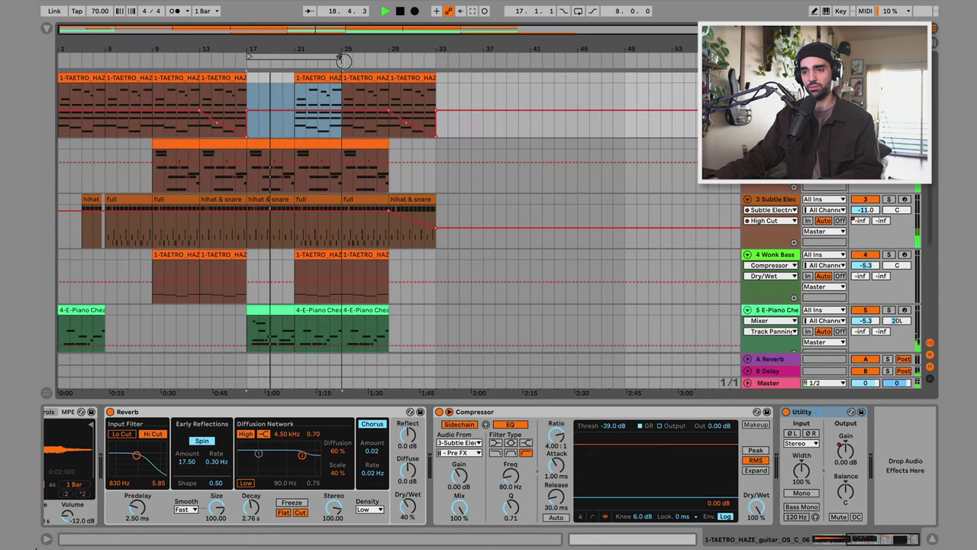
scroll(330, 122, down, 4)
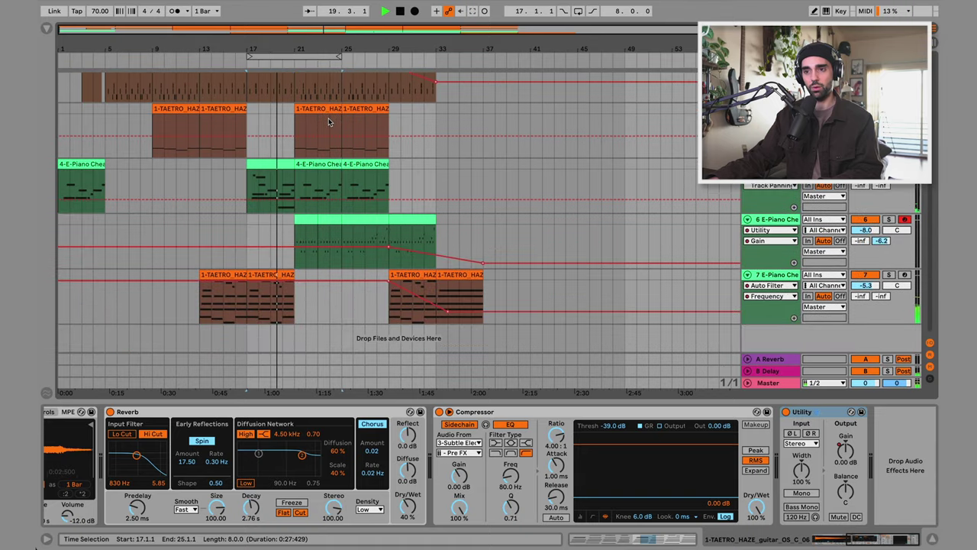
drag(251, 55, 203, 55)
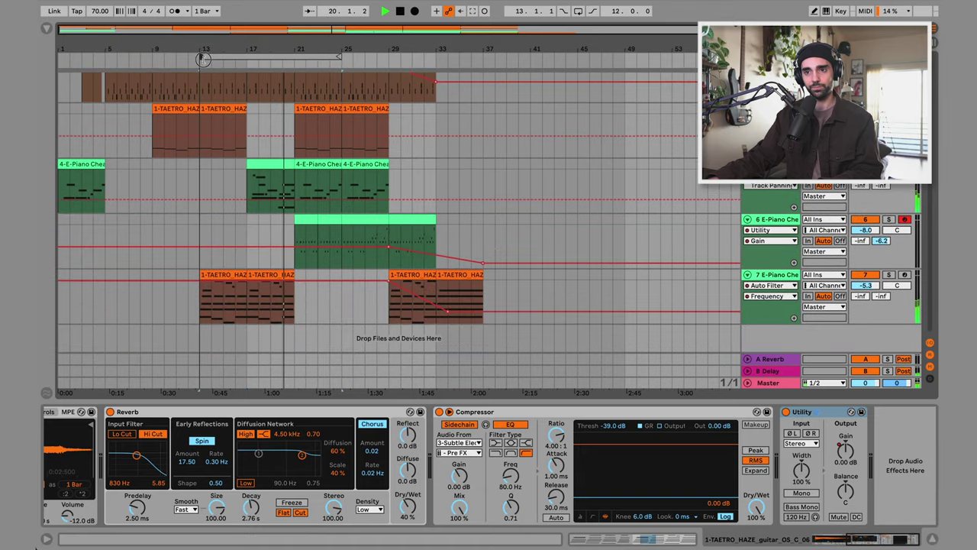
scroll(256, 176, up, 4)
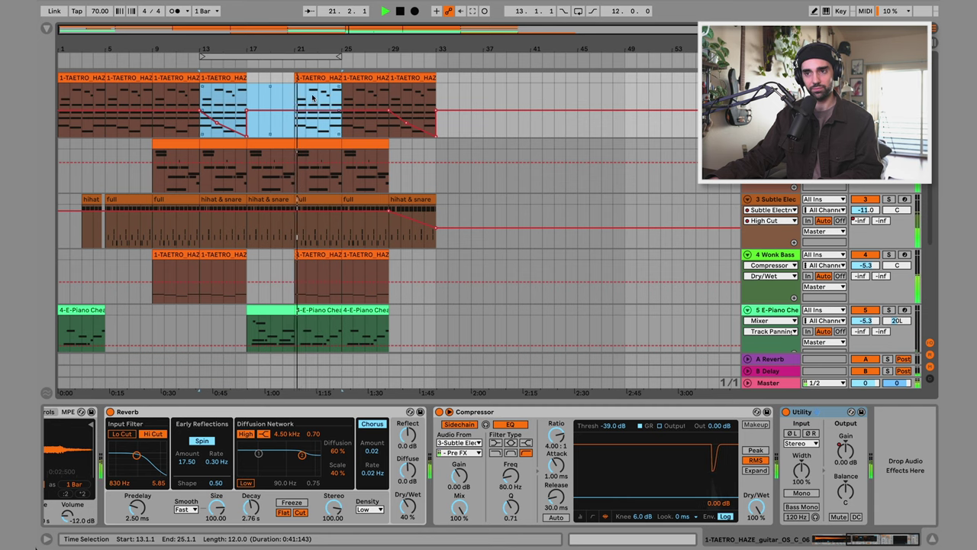
Step: Select the material in bars 13 to 25, look over the lower tracks, then collapse all tracks and stop playback
click(288, 59)
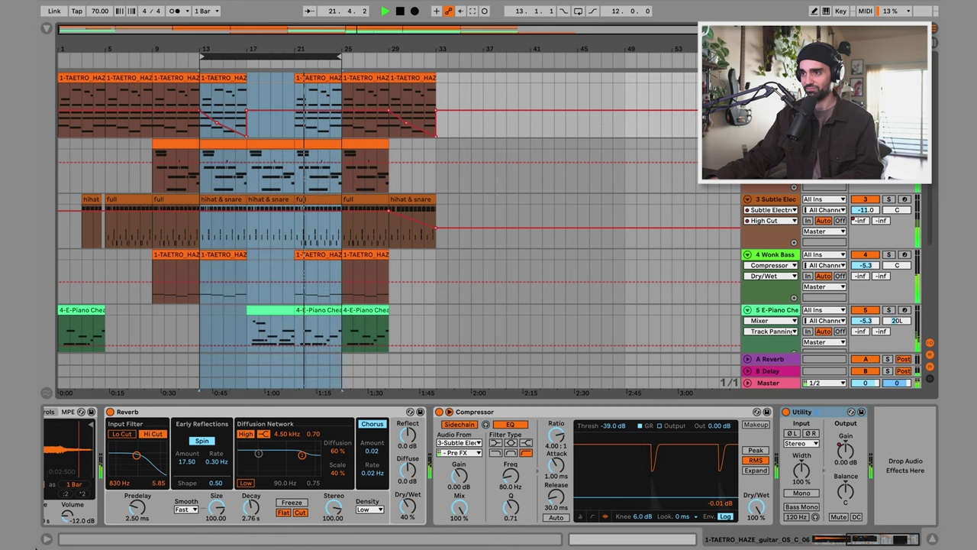
scroll(381, 229, down, 4)
scroll(397, 244, down, 4)
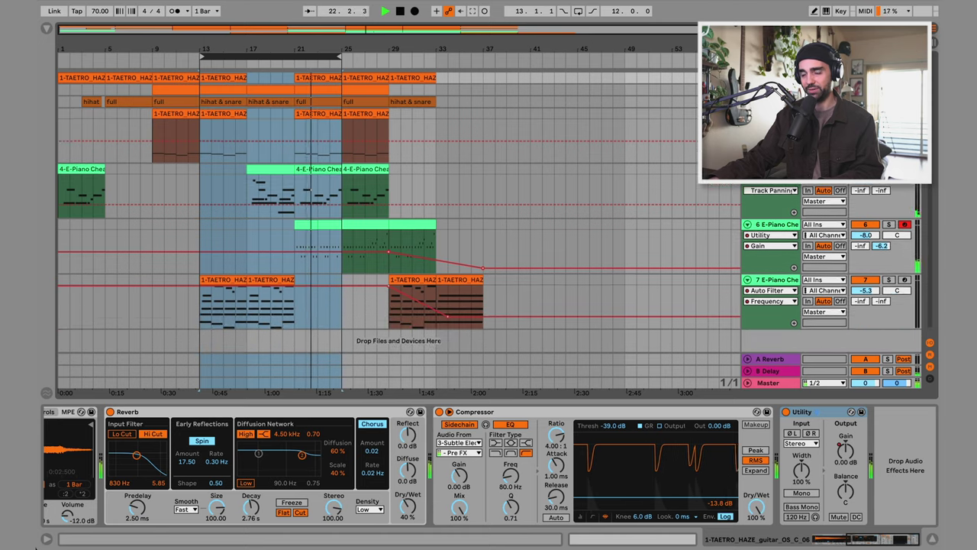
key(alt+u)
key(space)
Step: Stretch the loop range over bars 1 to 37 and take a brief look at the Session view
drag(203, 57, 61, 57)
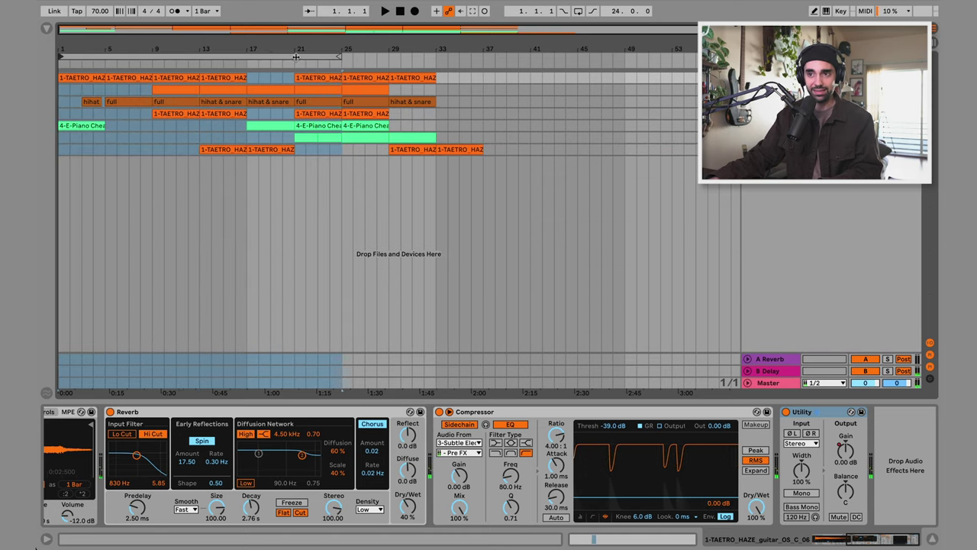
mouse_move(340, 57)
mouse_down()
mouse_move(494, 58)
mouse_move(482, 58)
mouse_up()
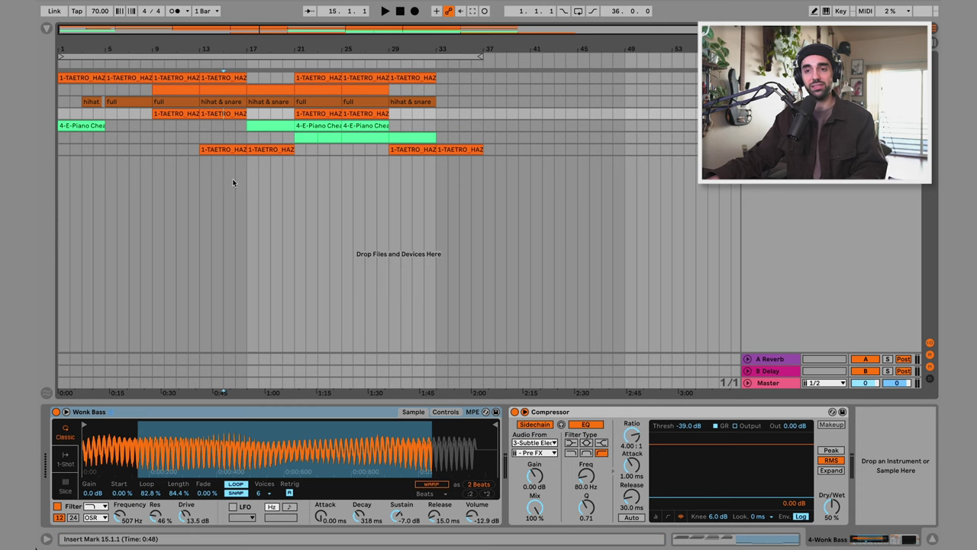
key(Tab)
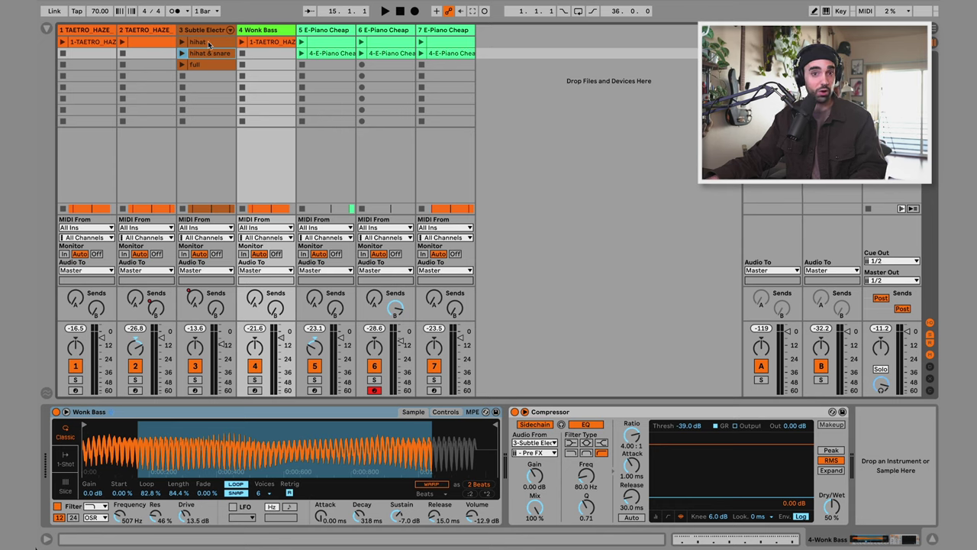
key(Tab)
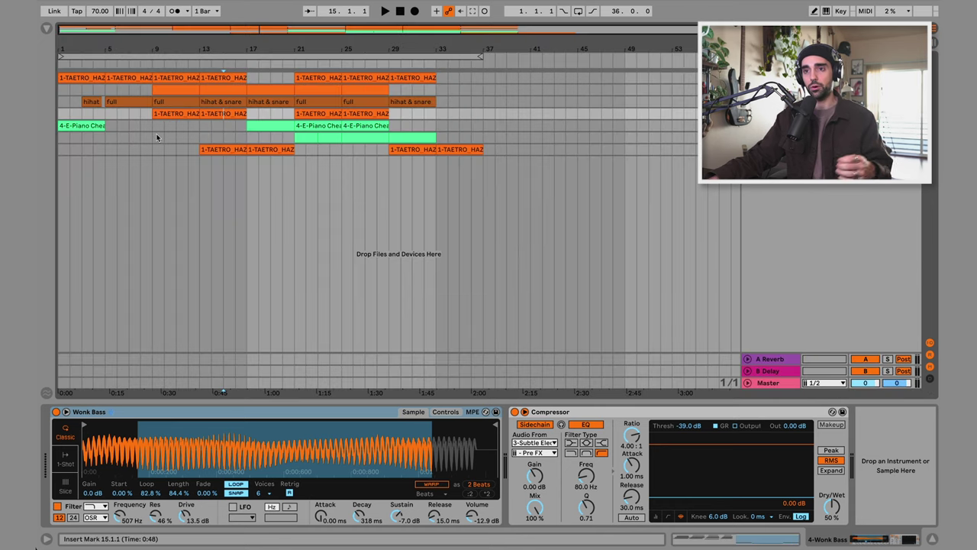
Step: Set the loop range to bars 13 to 21 and delete all clips inside it
drag(61, 56, 191, 58)
mouse_move(481, 56)
mouse_down()
mouse_move(284, 57)
mouse_move(295, 56)
mouse_up()
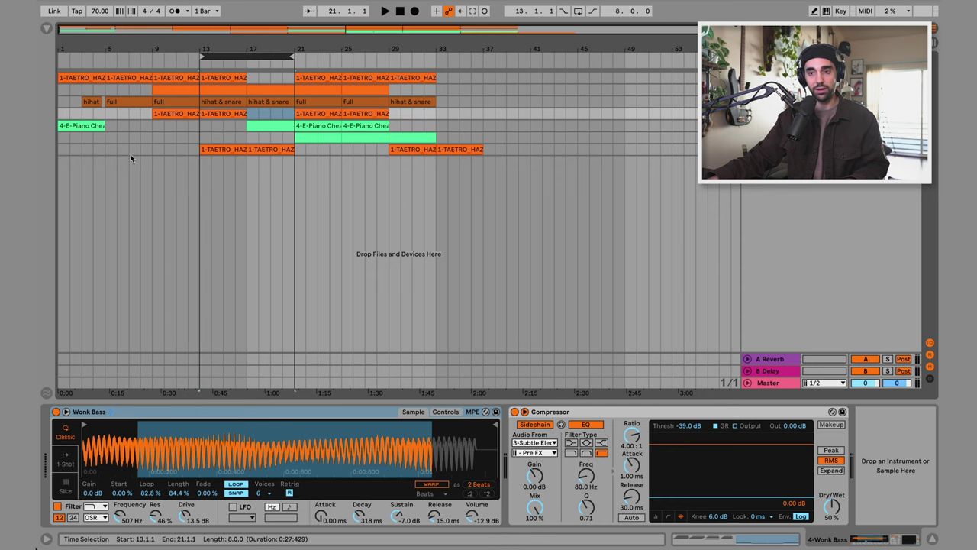
click(216, 56)
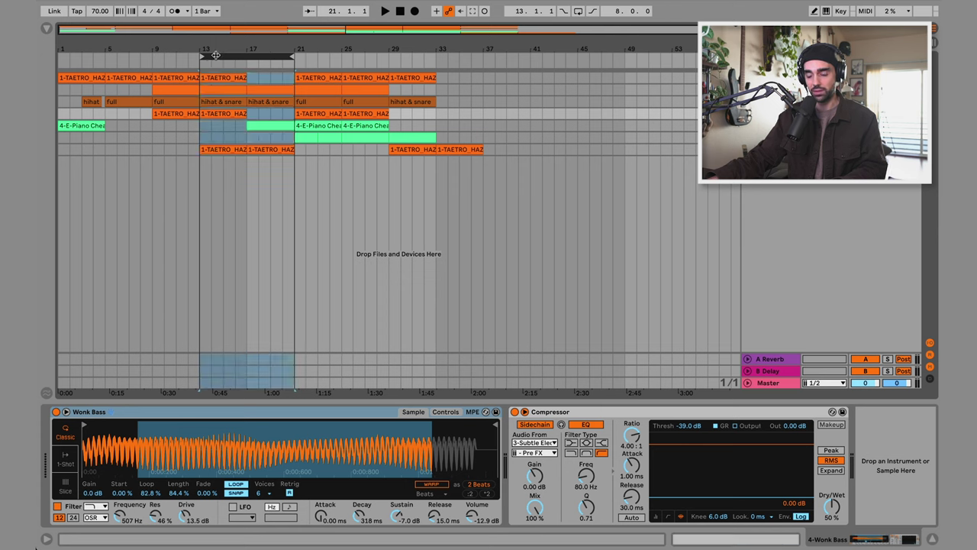
key(Delete)
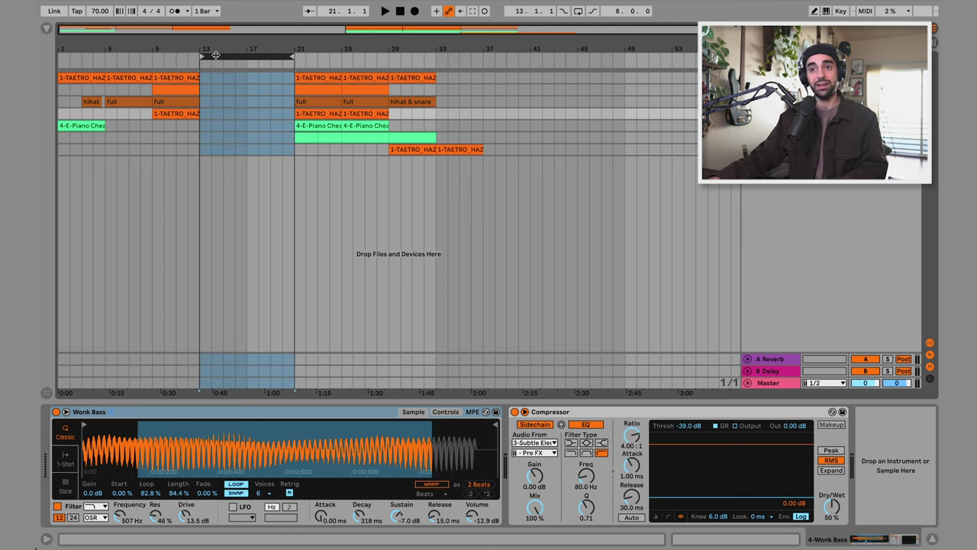
Step: Unfold the first track and restore the deleted clips in bars 13 to 21
mouse_move(216, 56)
mouse_down()
mouse_move(534, 48)
mouse_move(203, 46)
mouse_move(218, 45)
mouse_up()
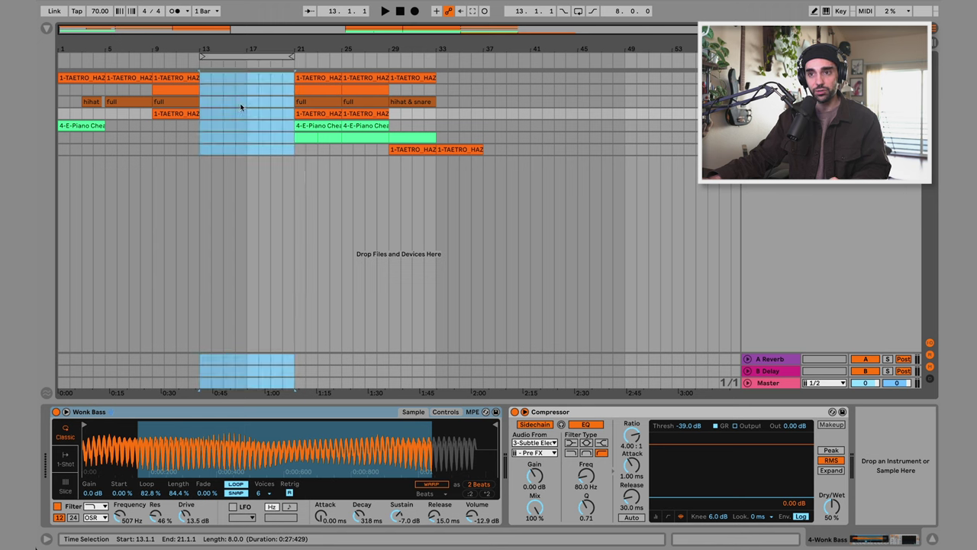
drag(294, 58, 245, 60)
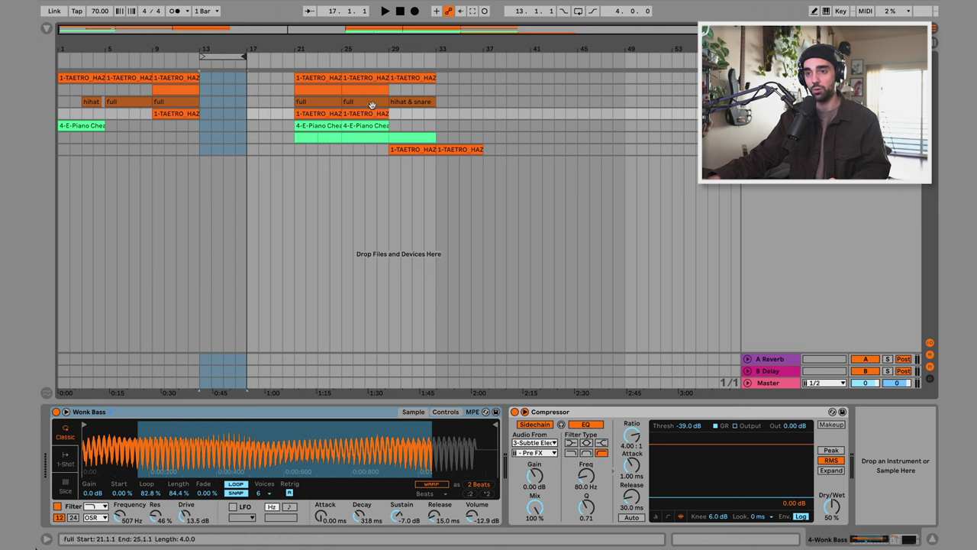
key(Right)
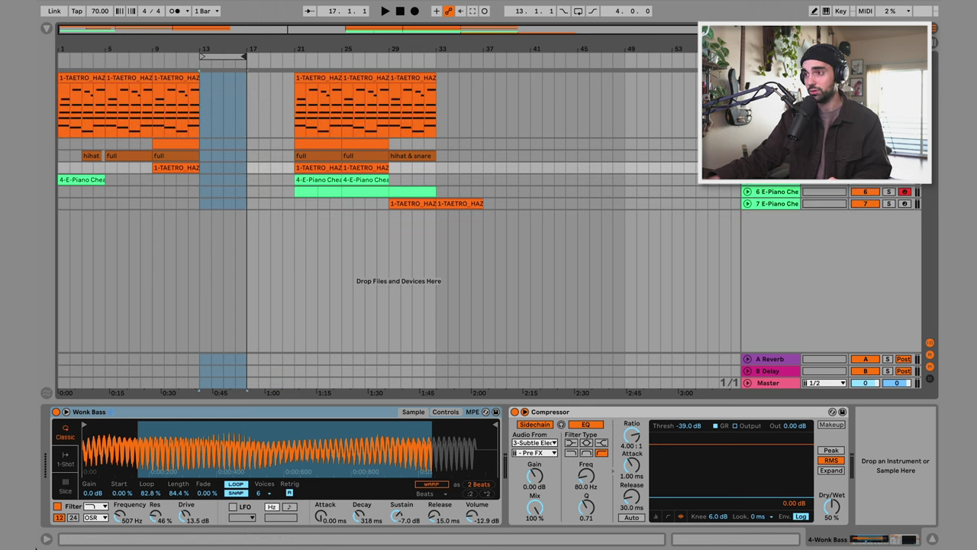
key(Up)
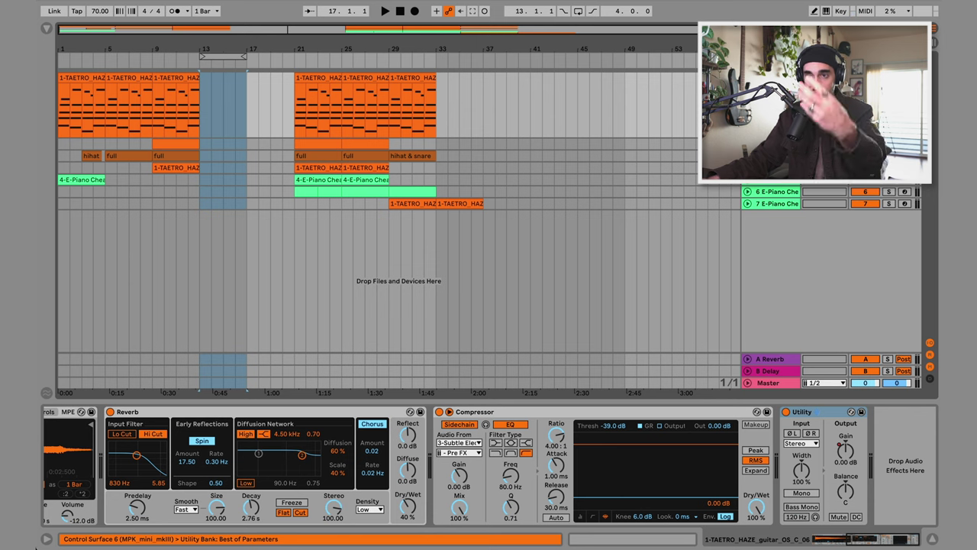
drag(246, 58, 291, 50)
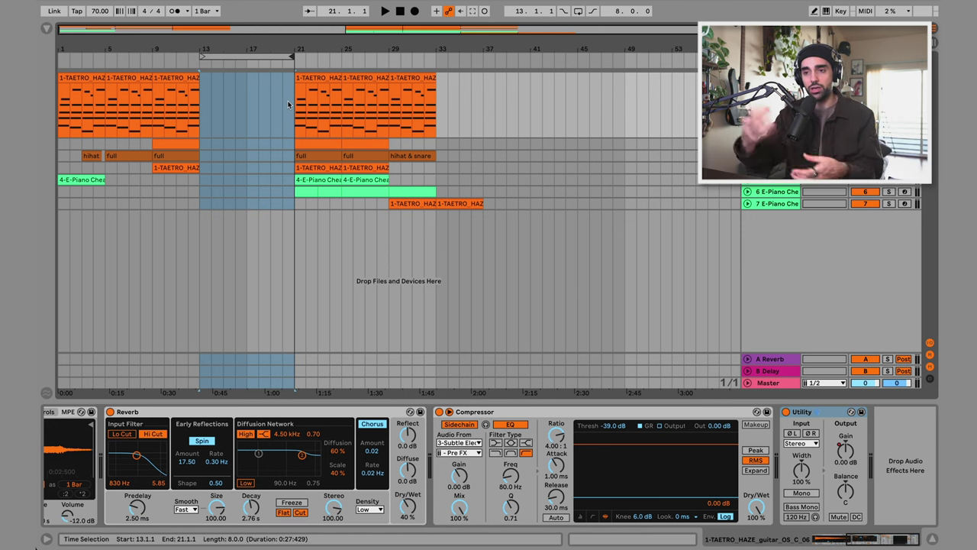
key(ctrl+v)
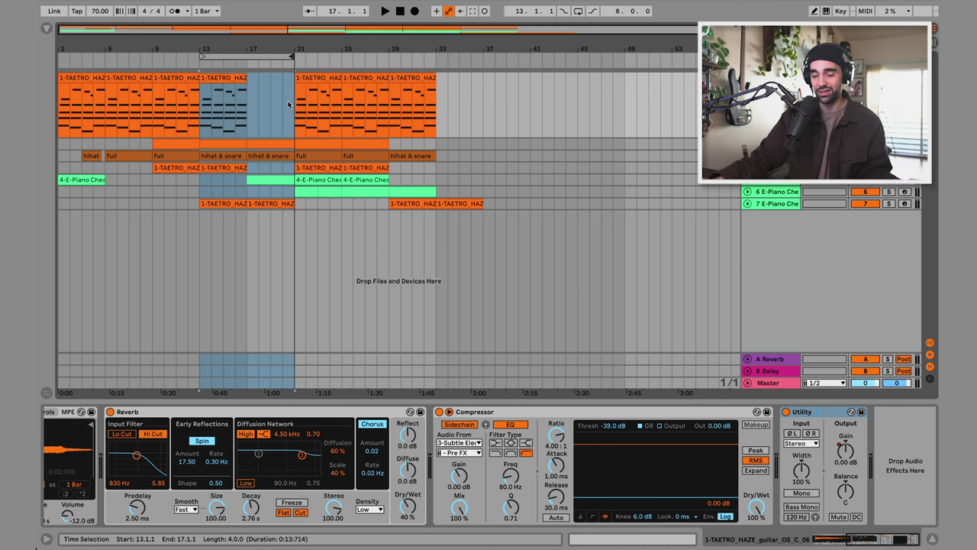
Step: Play the arrangement from bar 1 with a loop over bars 1 to 37, then narrow the loop to bars 5 to 13
drag(203, 57, 57, 49)
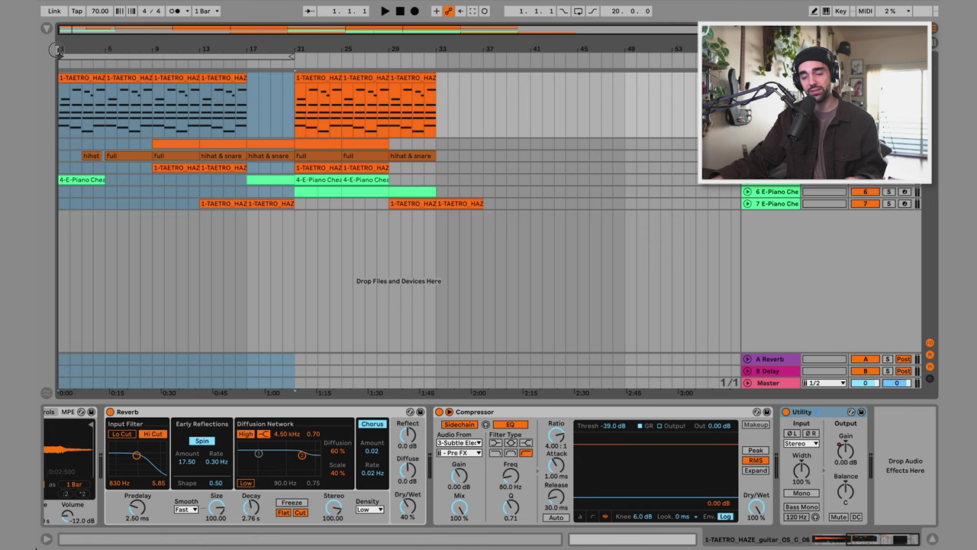
drag(289, 56, 480, 71)
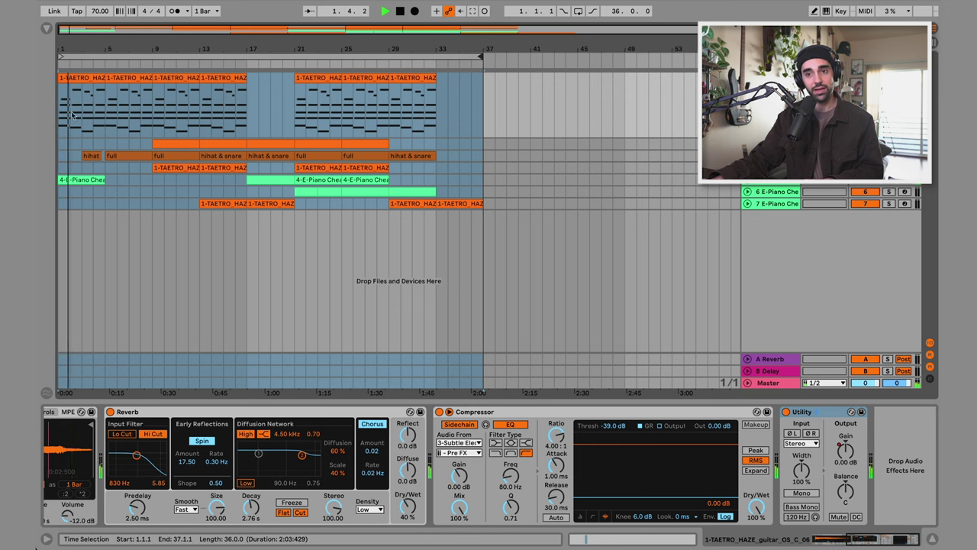
drag(61, 56, 107, 56)
drag(477, 58, 195, 58)
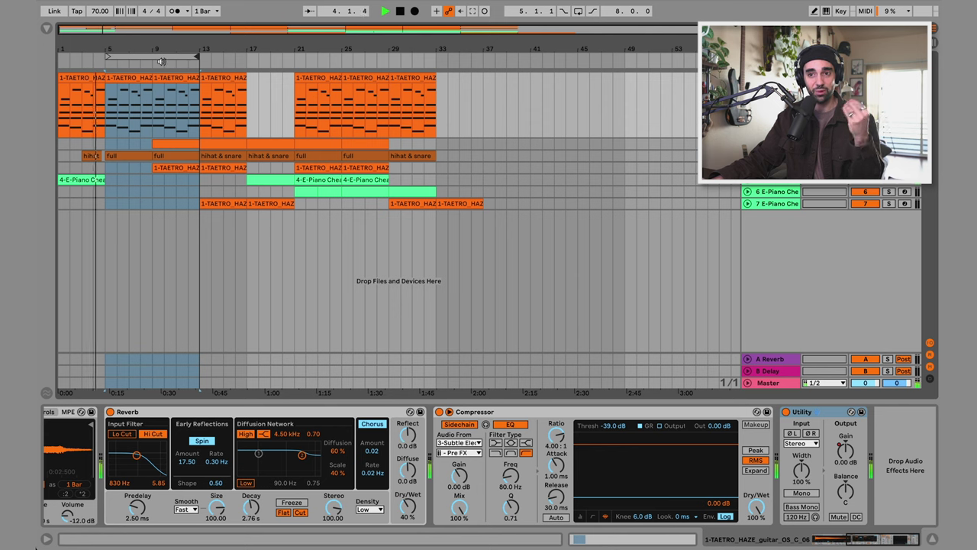
key(space)
Step: Shift the eight-bar loop to bars 13, 21 and 29 in turn, unfolding track 6 while playing from bar 21
drag(157, 59, 254, 52)
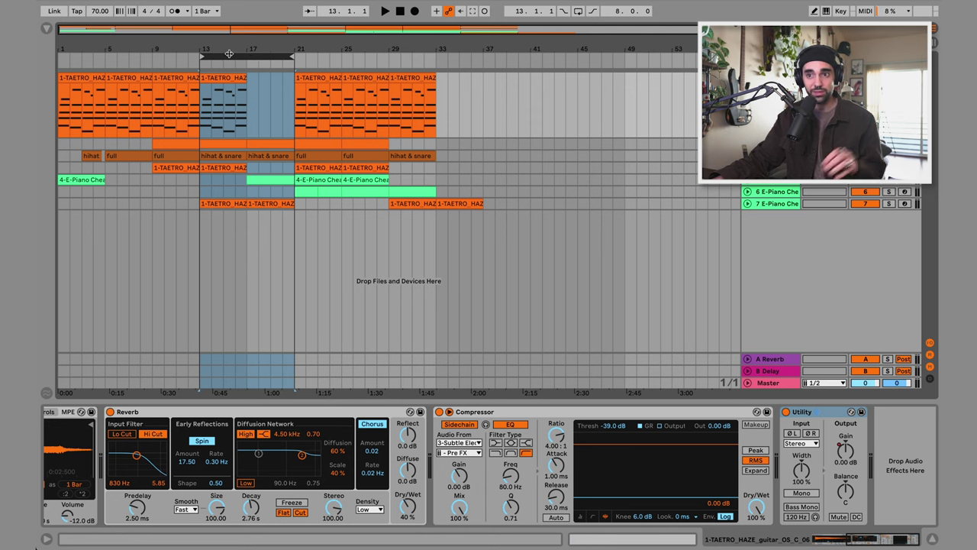
drag(227, 55, 328, 59)
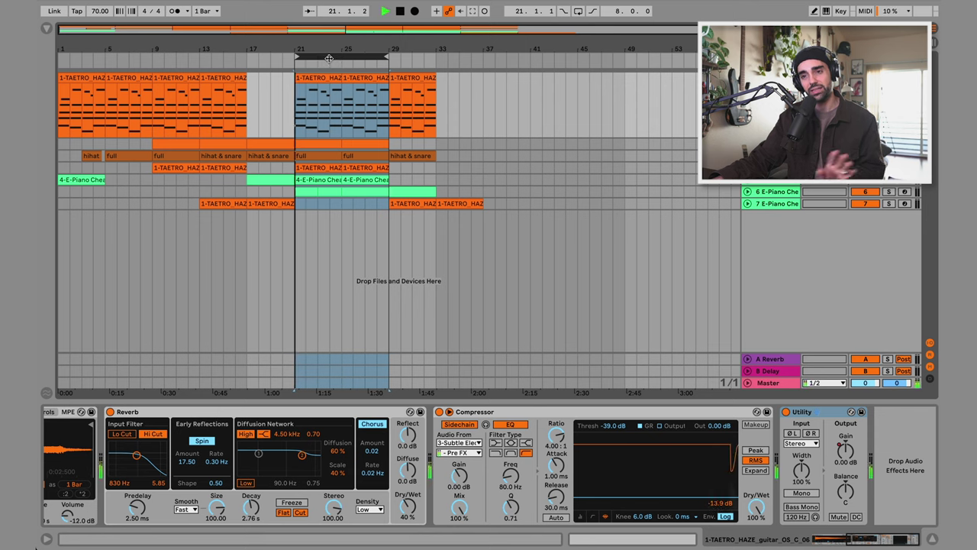
click(663, 198)
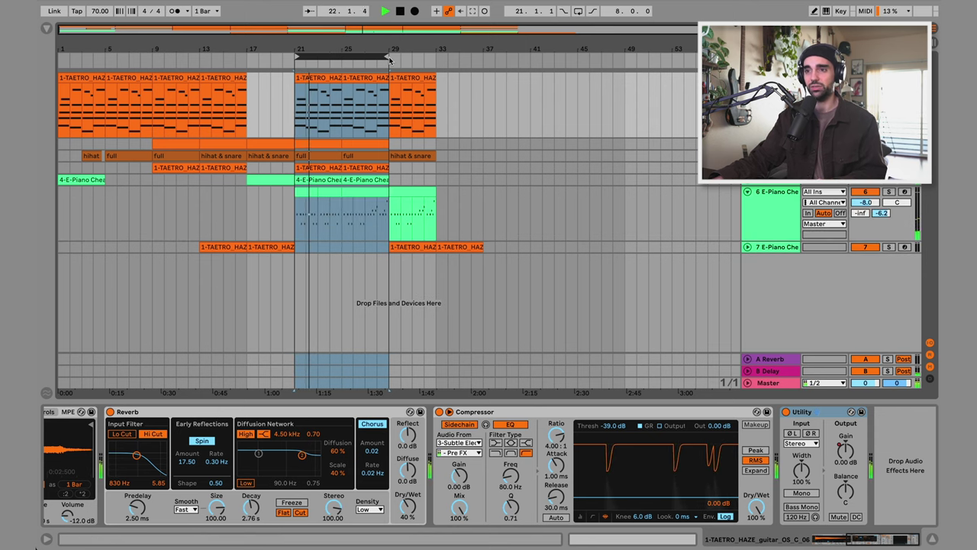
drag(382, 58, 457, 56)
key(space)
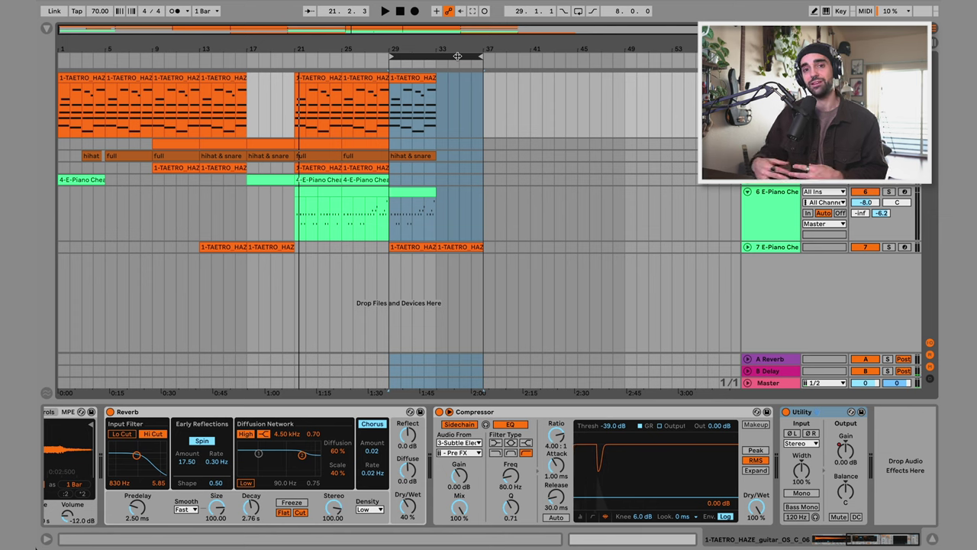
Step: Extend the loop range to cover the whole song from bar 1 to bar 37
drag(391, 57, 44, 52)
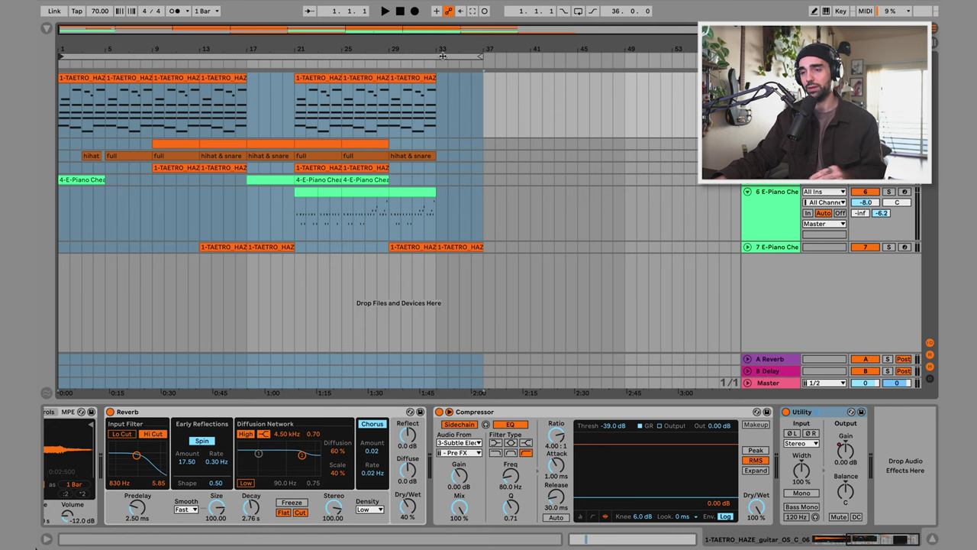
click(482, 57)
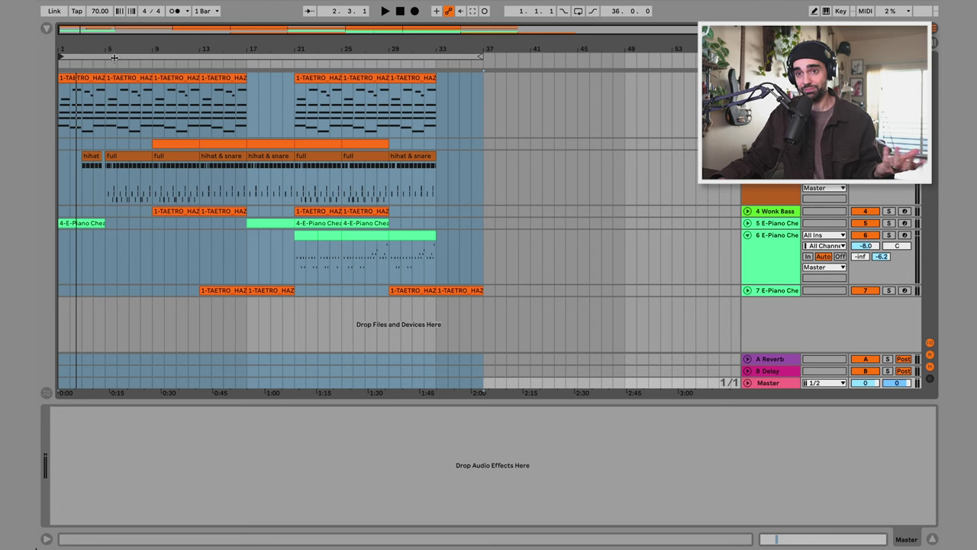
mouse_move(61, 55)
mouse_down()
mouse_move(338, 54)
mouse_move(67, 56)
mouse_up()
mouse_move(480, 57)
mouse_down()
mouse_move(399, 54)
mouse_move(480, 55)
mouse_up()
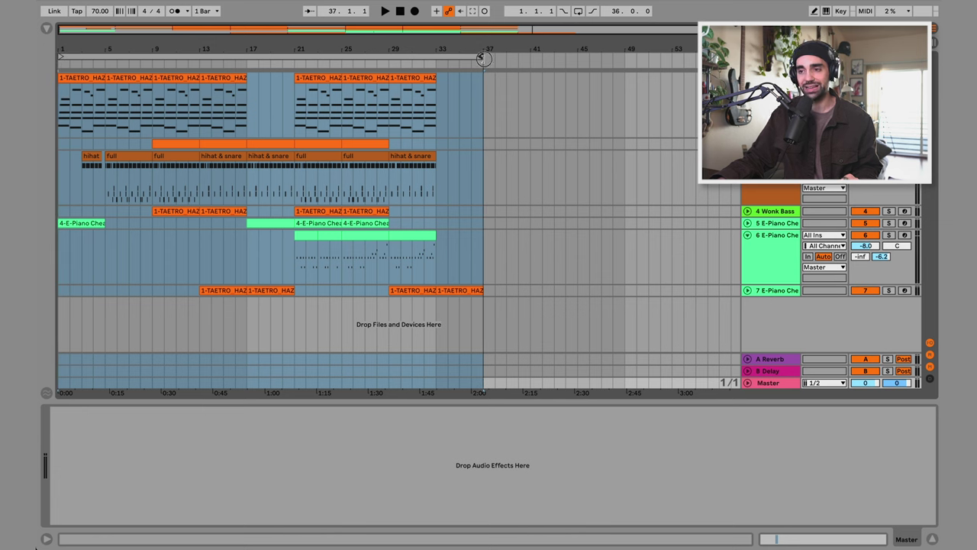
Step: Unfold track 7 and play its final chord from bar 33
click(747, 291)
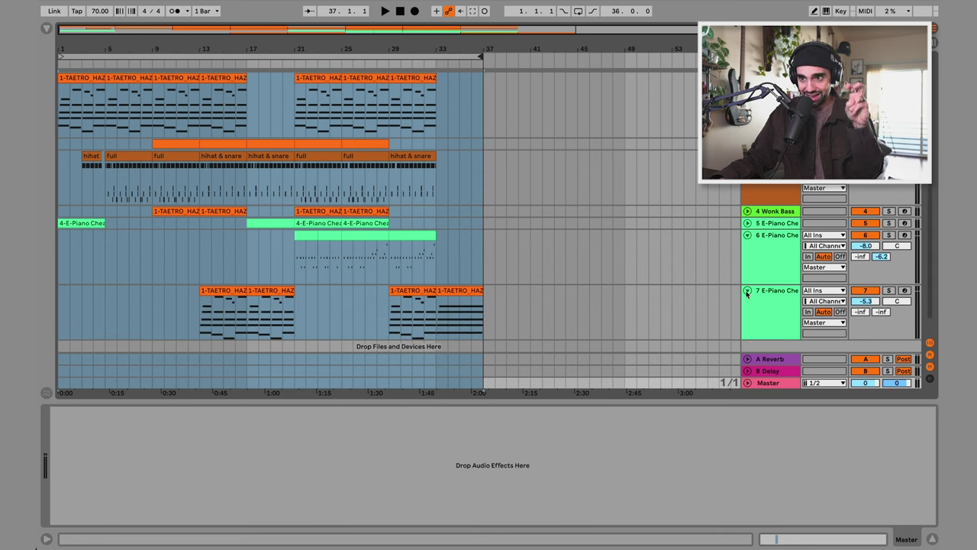
click(436, 328)
click(437, 328)
key(space)
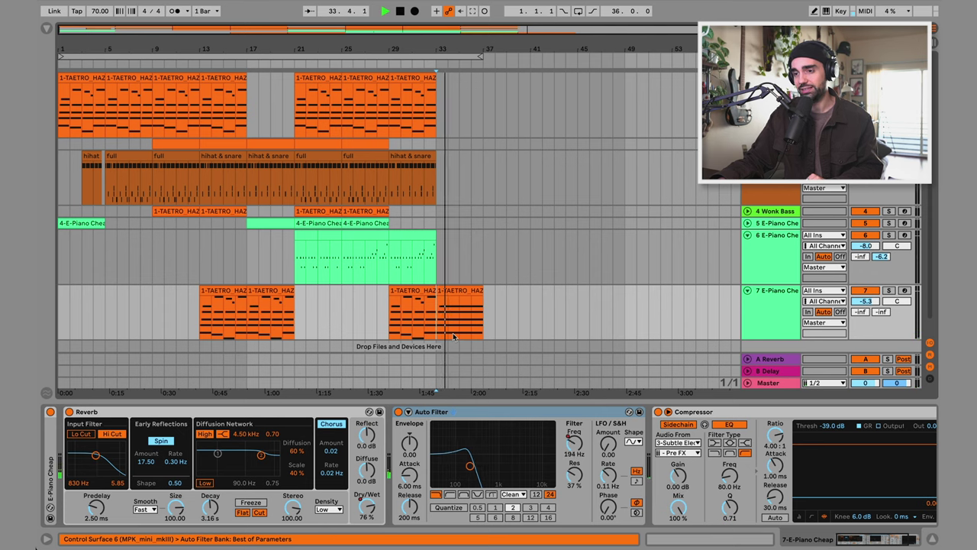
Step: Shorten the loop range to end at bar 35 and listen to the ending from bar 32
click(464, 55)
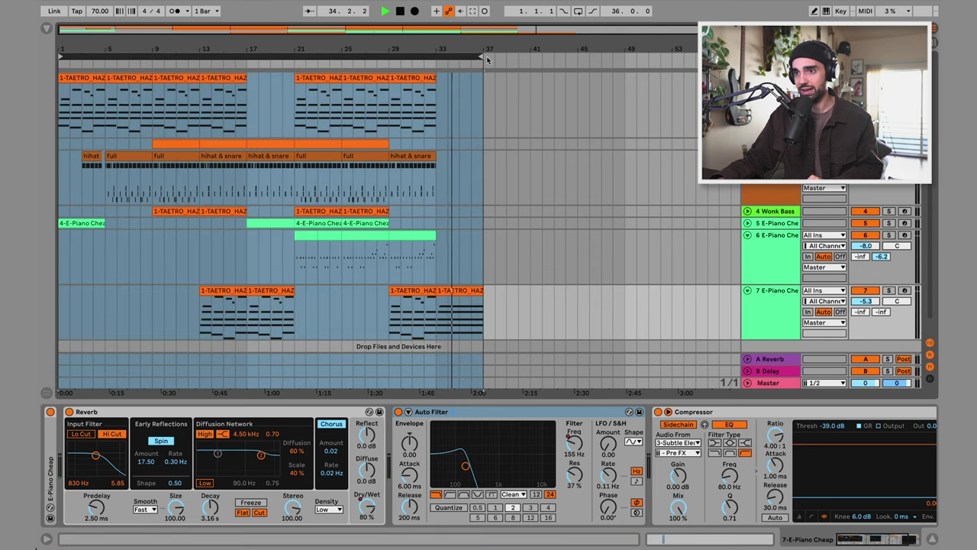
drag(480, 55, 458, 58)
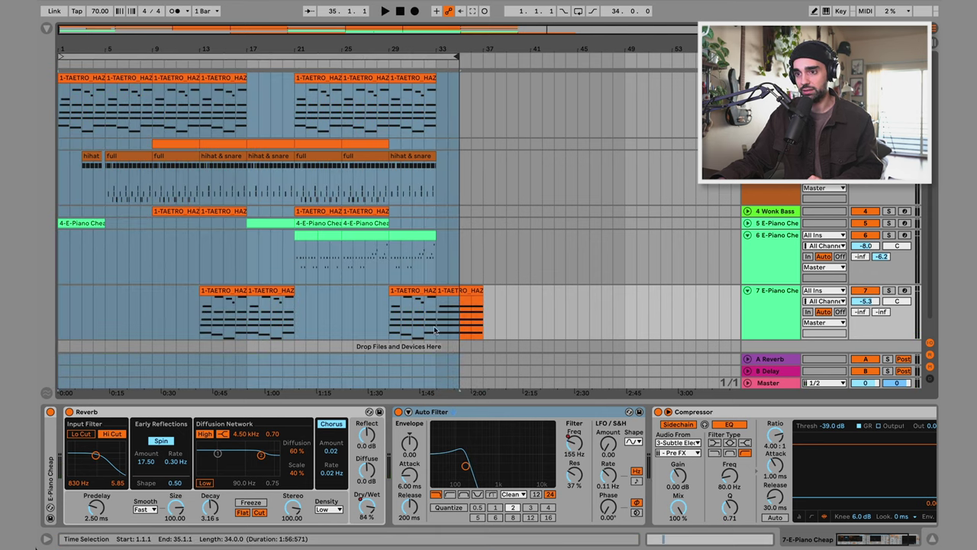
click(422, 327)
key(space)
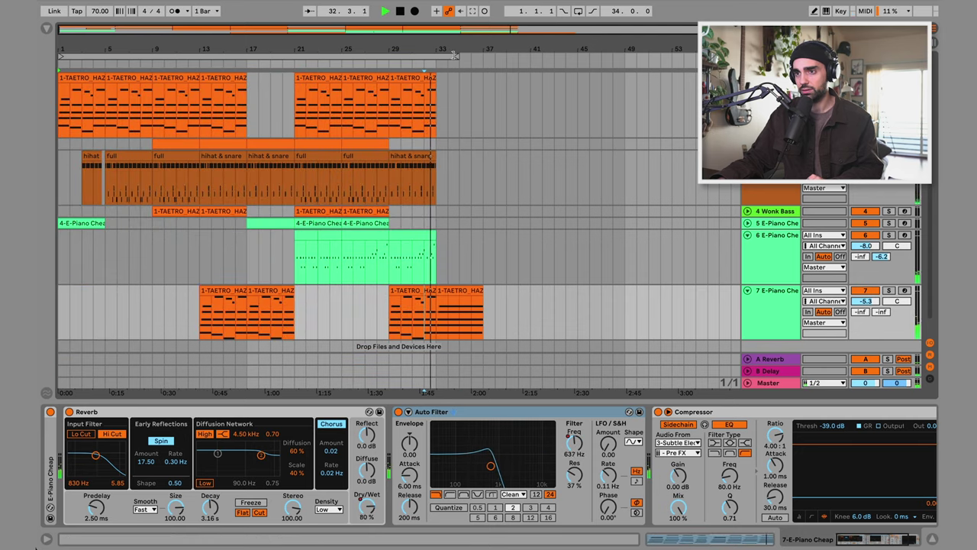
click(454, 56)
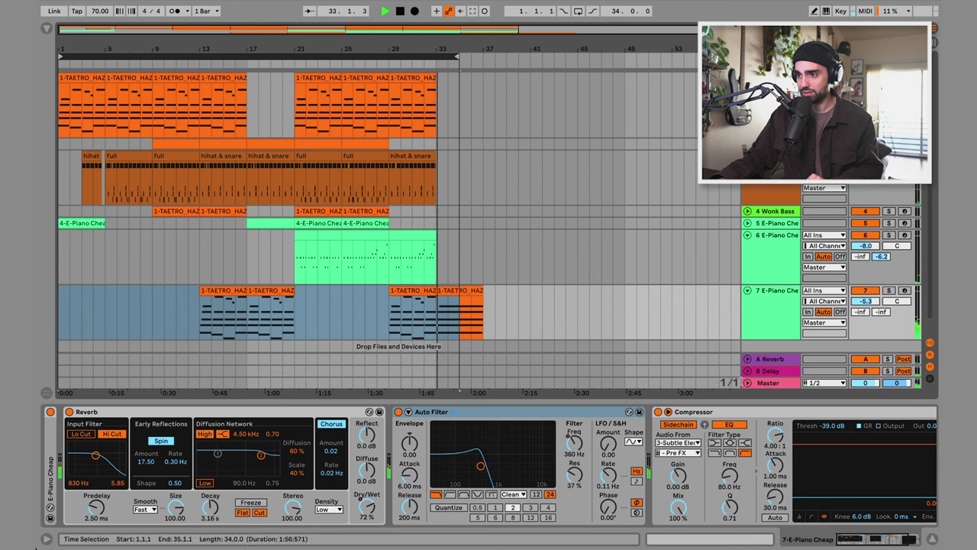
key(Left)
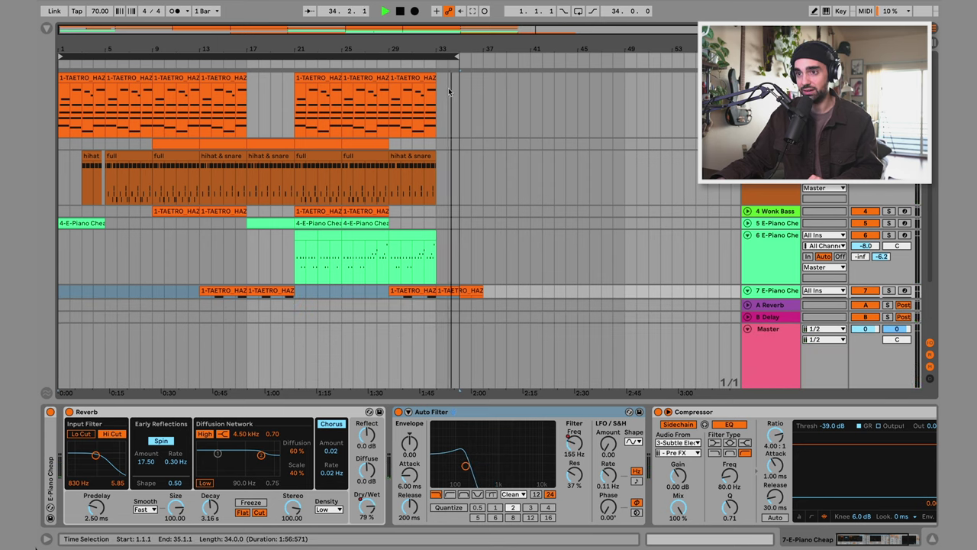
Step: Stop playback and set the loop range to end at bar 34
key(space)
drag(454, 56, 446, 50)
click(442, 60)
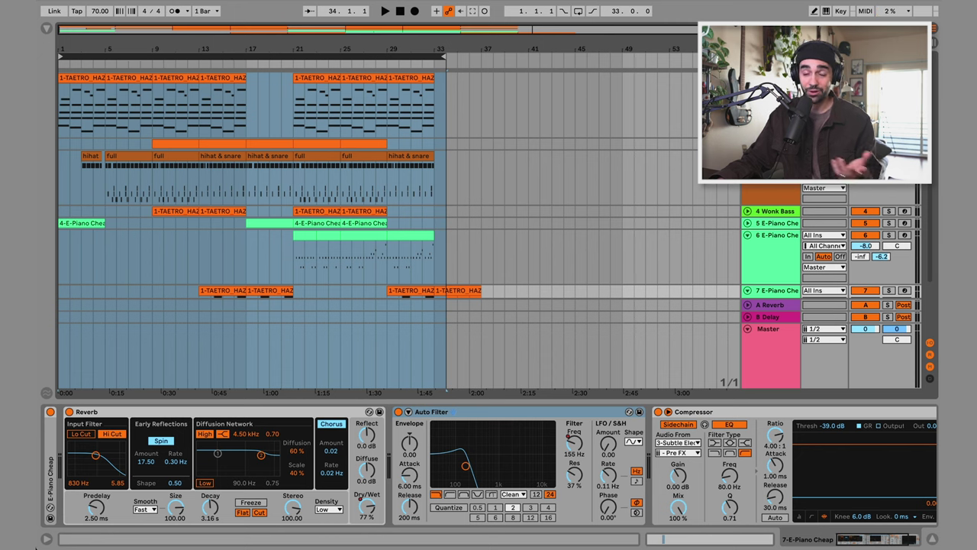
Step: Open the audio export settings for the Master track and set the sample rate to 48000
click(99, 1)
click(146, 158)
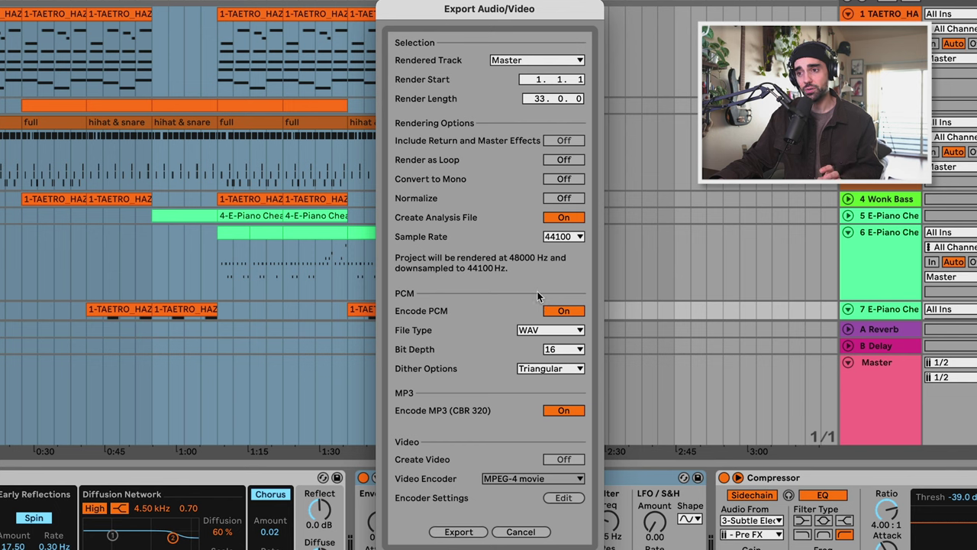
click(564, 237)
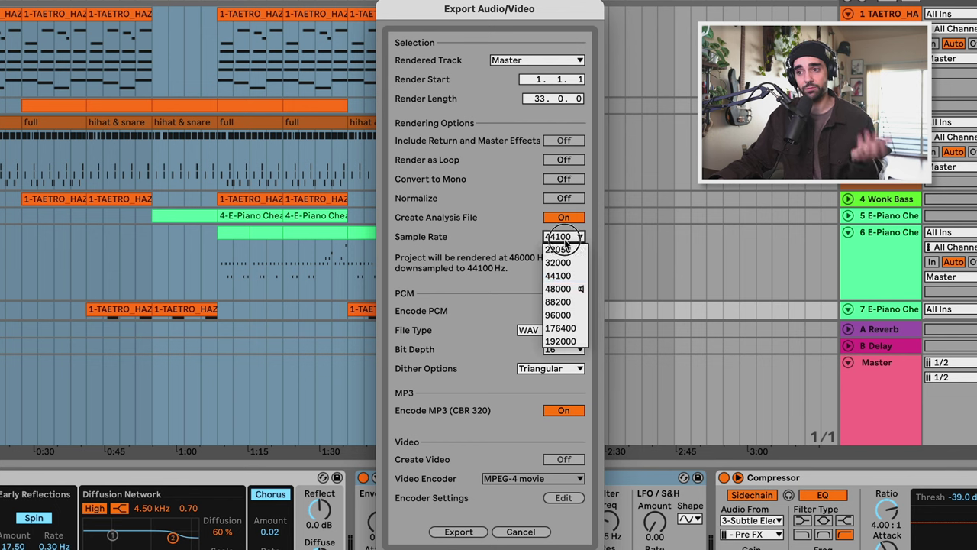
click(561, 289)
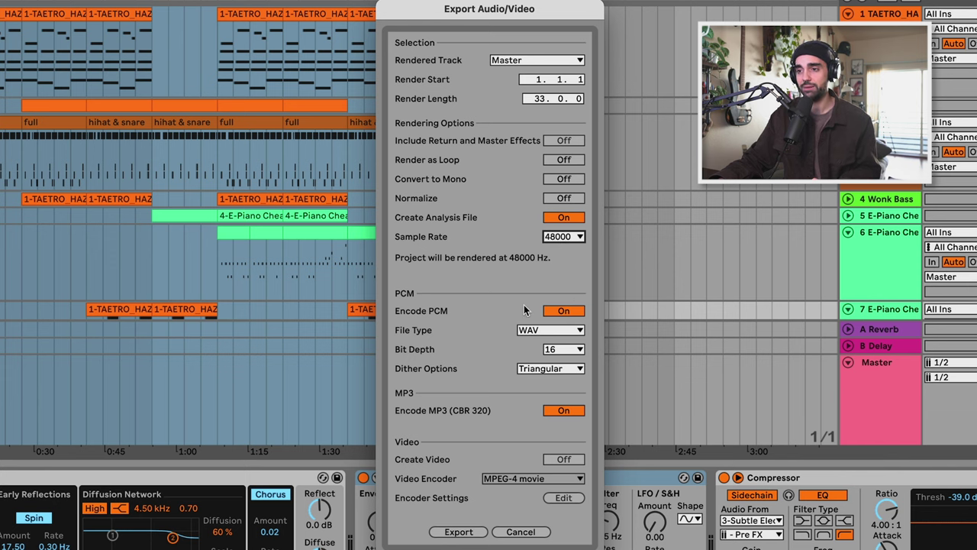
Step: Check the available PCM file types, keeping WAV, and leave MP3 encoding switched on
click(525, 332)
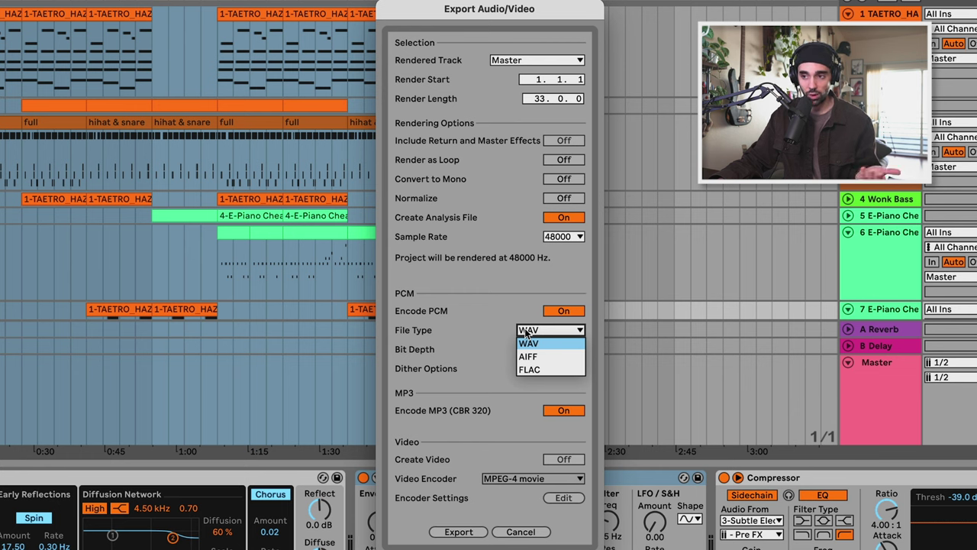
click(525, 331)
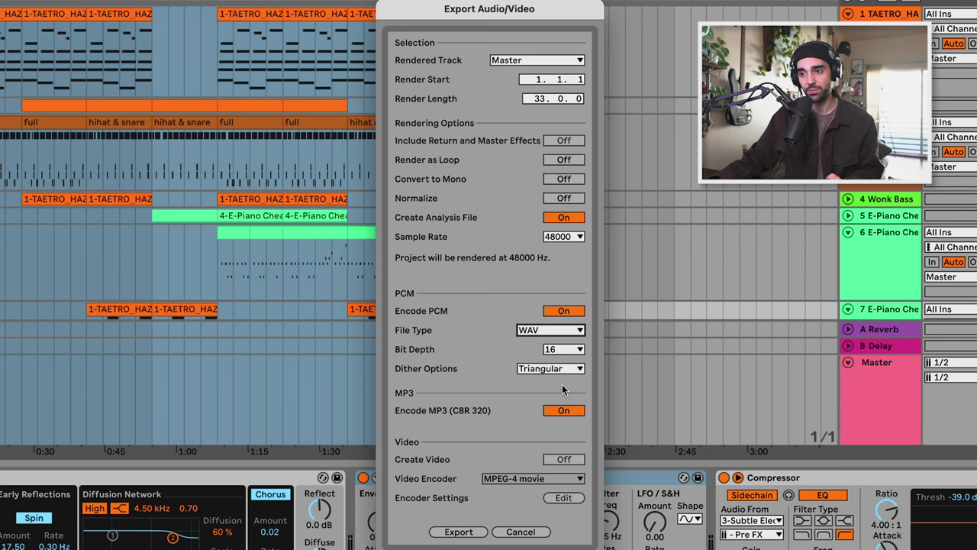
click(564, 411)
click(564, 412)
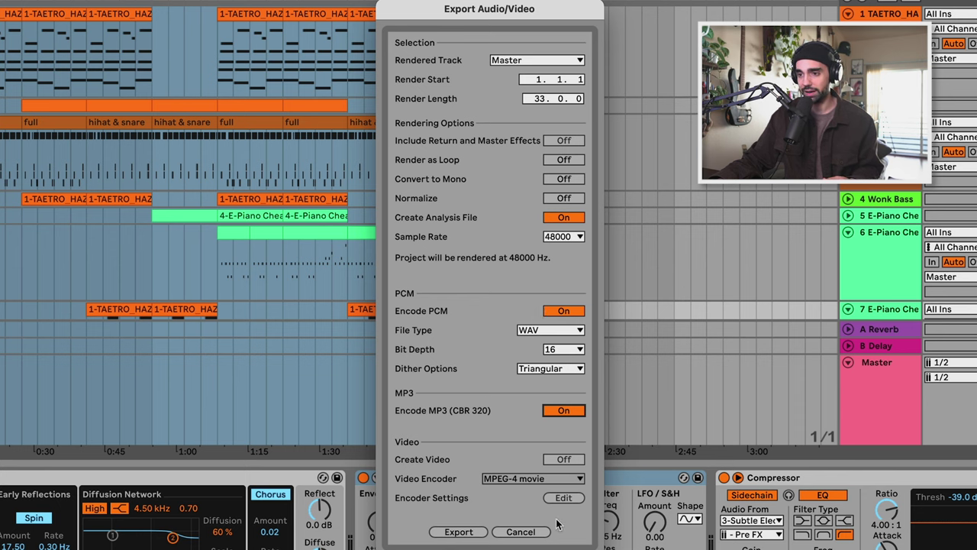
Step: Export the song into the 2023 folder under the file name "ableton live beginners series"
click(465, 532)
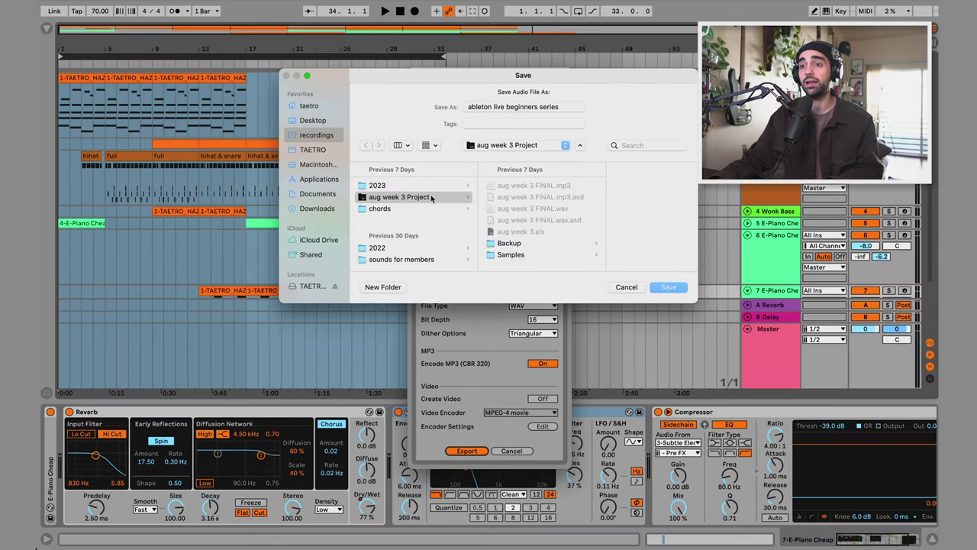
click(419, 185)
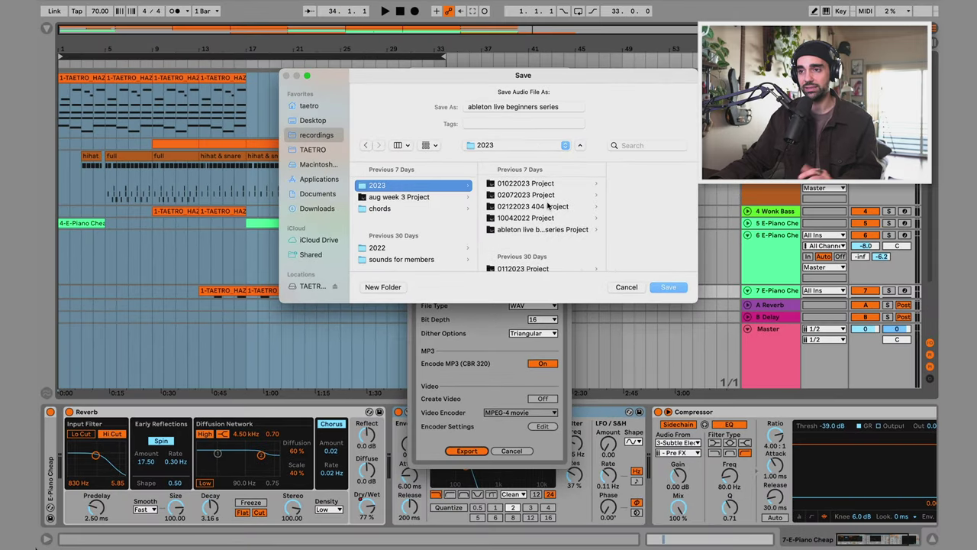
click(561, 107)
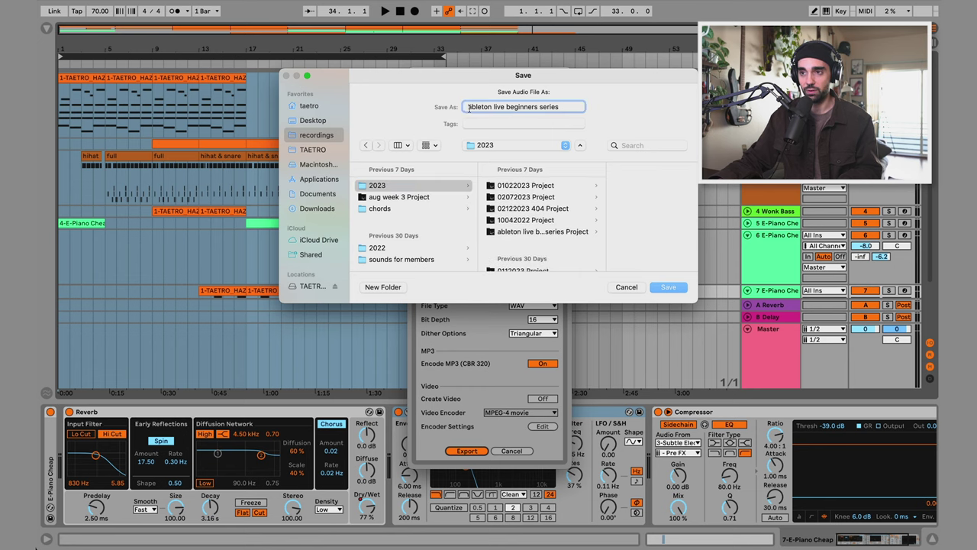
drag(468, 107, 576, 102)
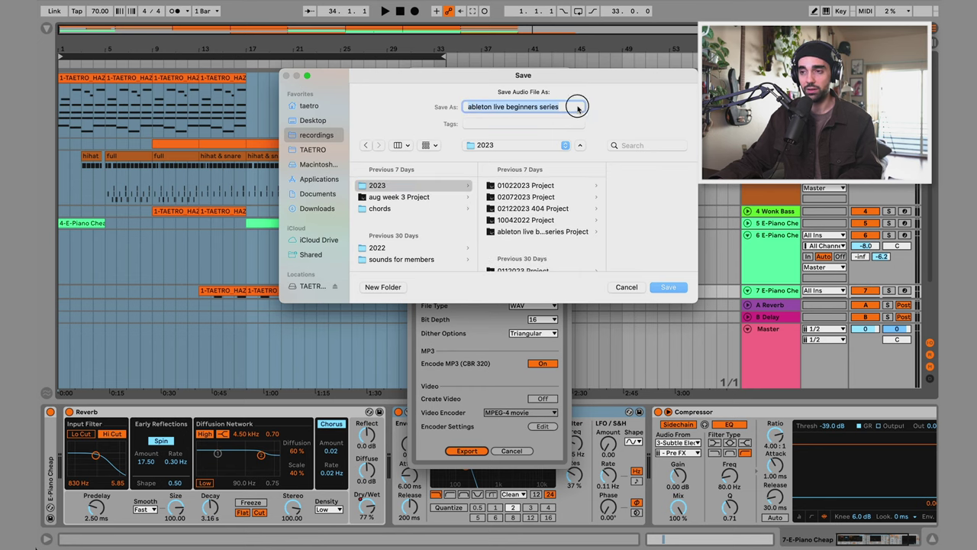
click(676, 291)
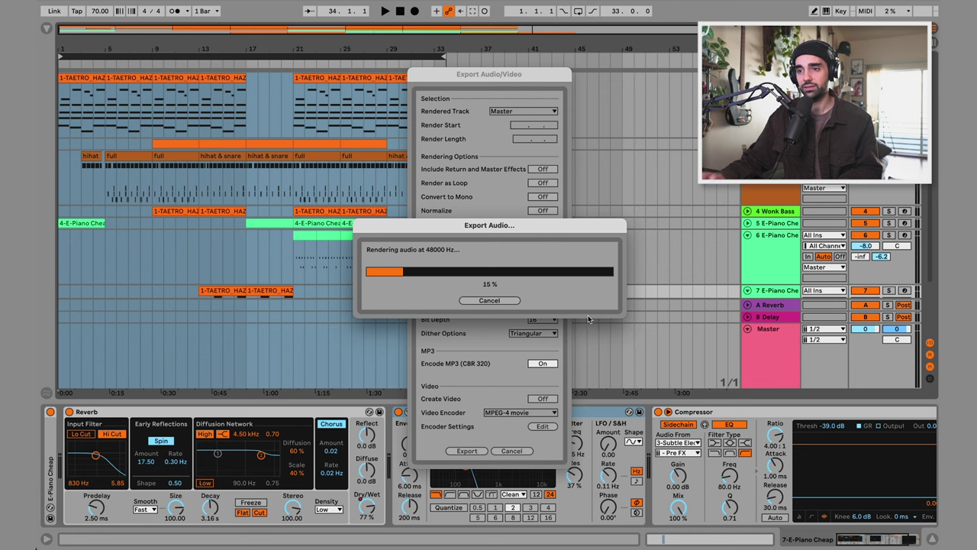